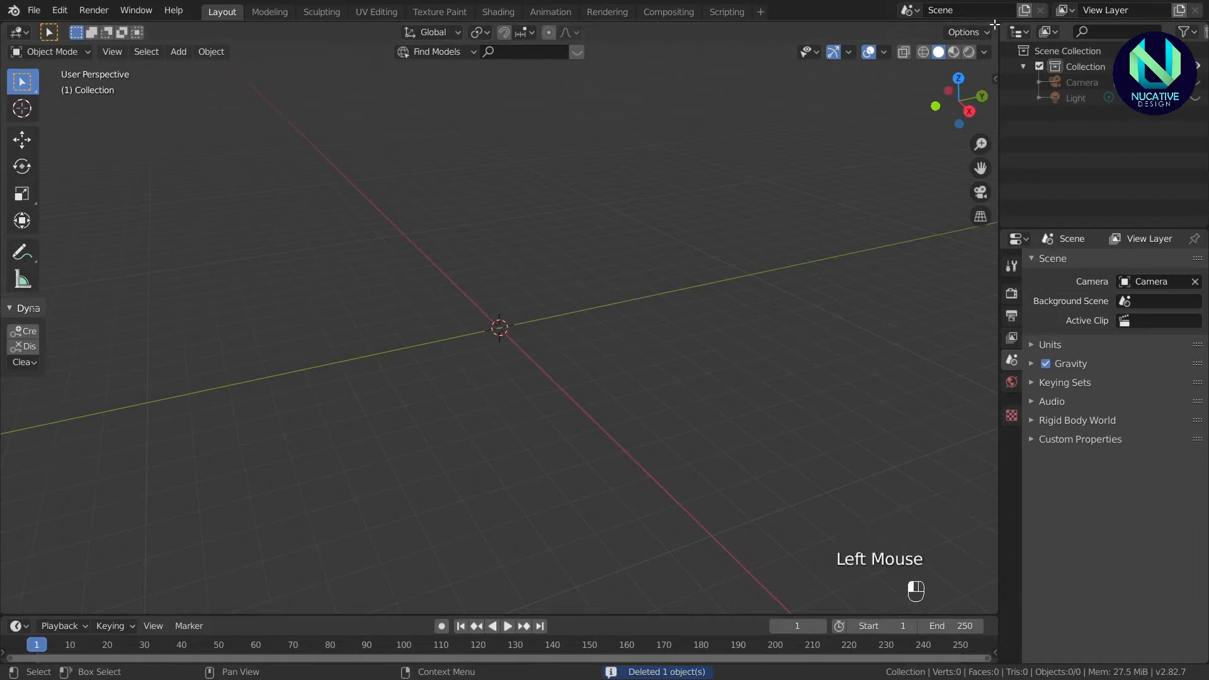
Turn the second viewport into an Image Editor showing the cofeecup.jpg reference, and widen the 3D view slightly.
click(610, 34)
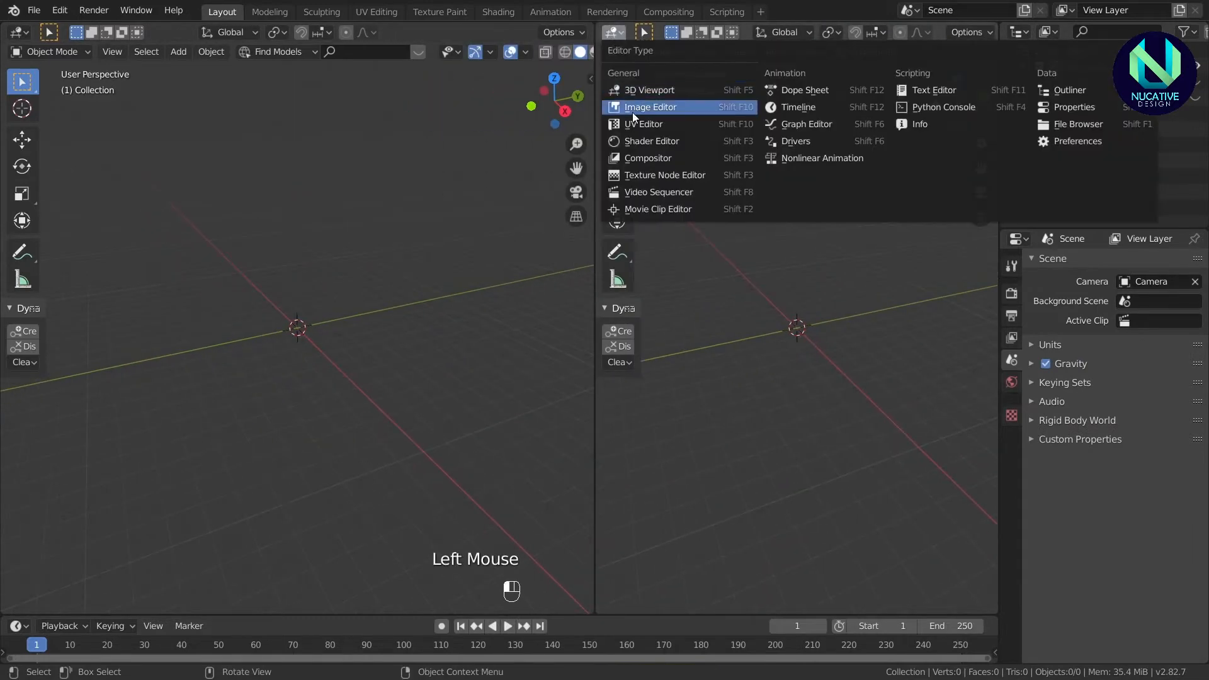
click(635, 108)
scroll(787, 189, up, 2)
scroll(765, 296, down, 2)
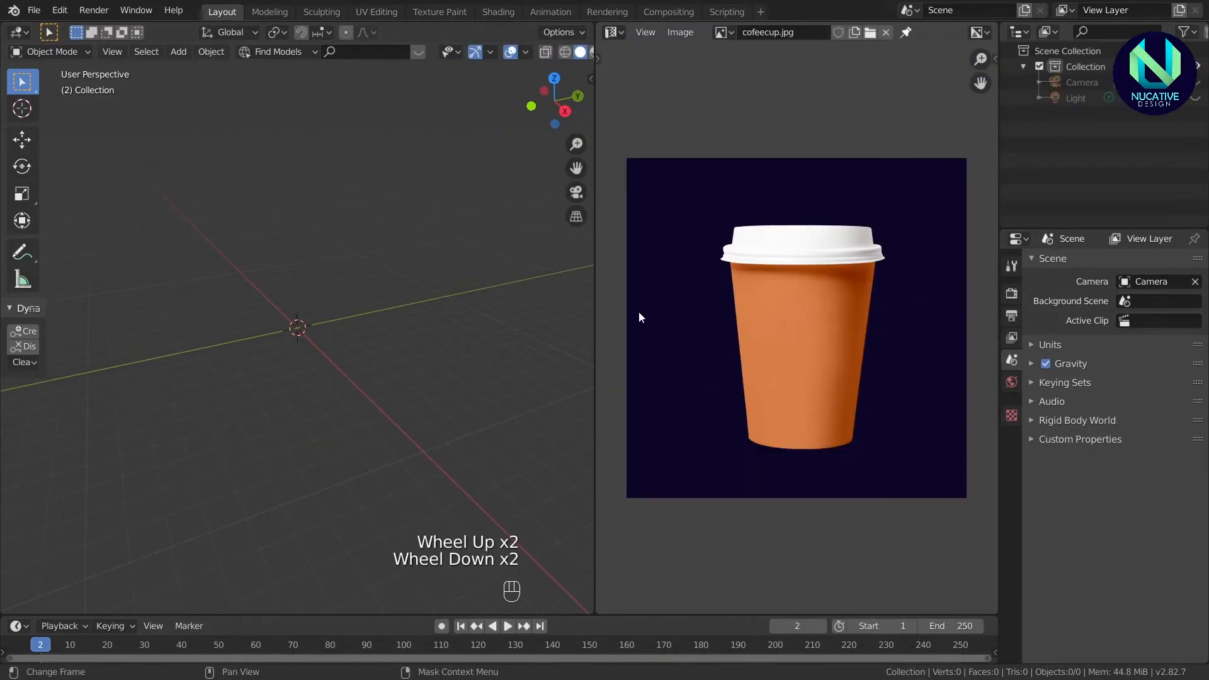
click(595, 307)
drag(595, 305, 607, 301)
Add a mesh circle at the world origin, working from the front orthographic view.
key(KP_1)
scroll(338, 292, up, 2)
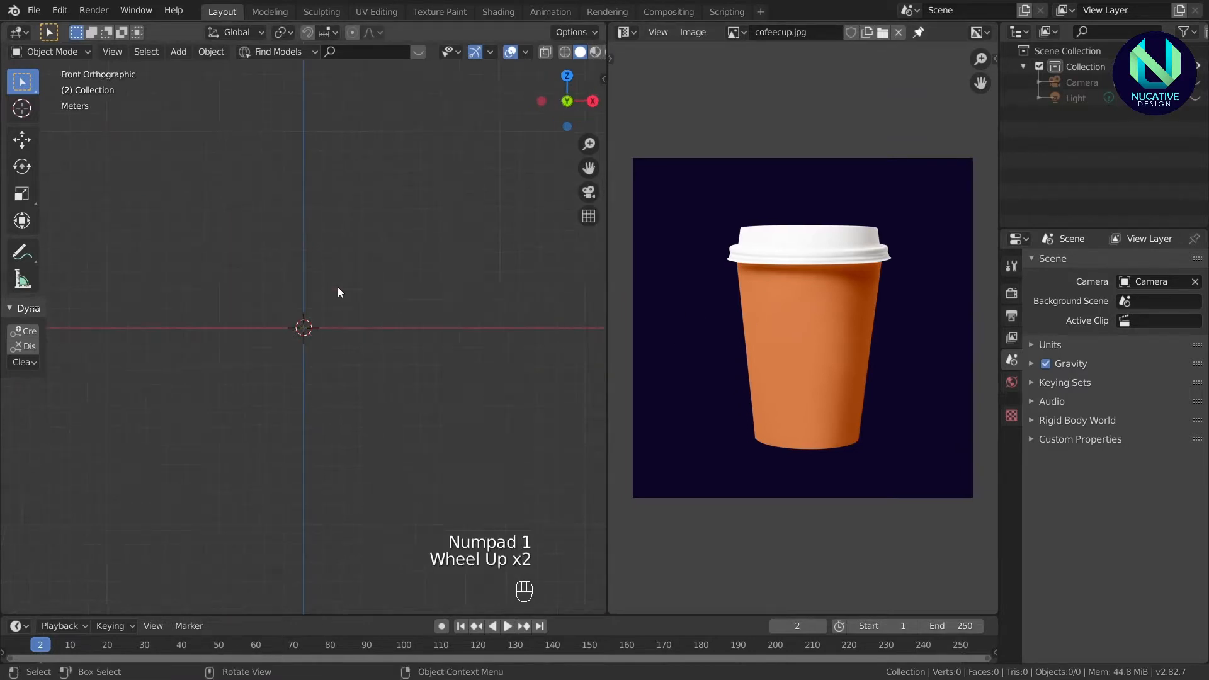
drag(590, 168, 606, 309)
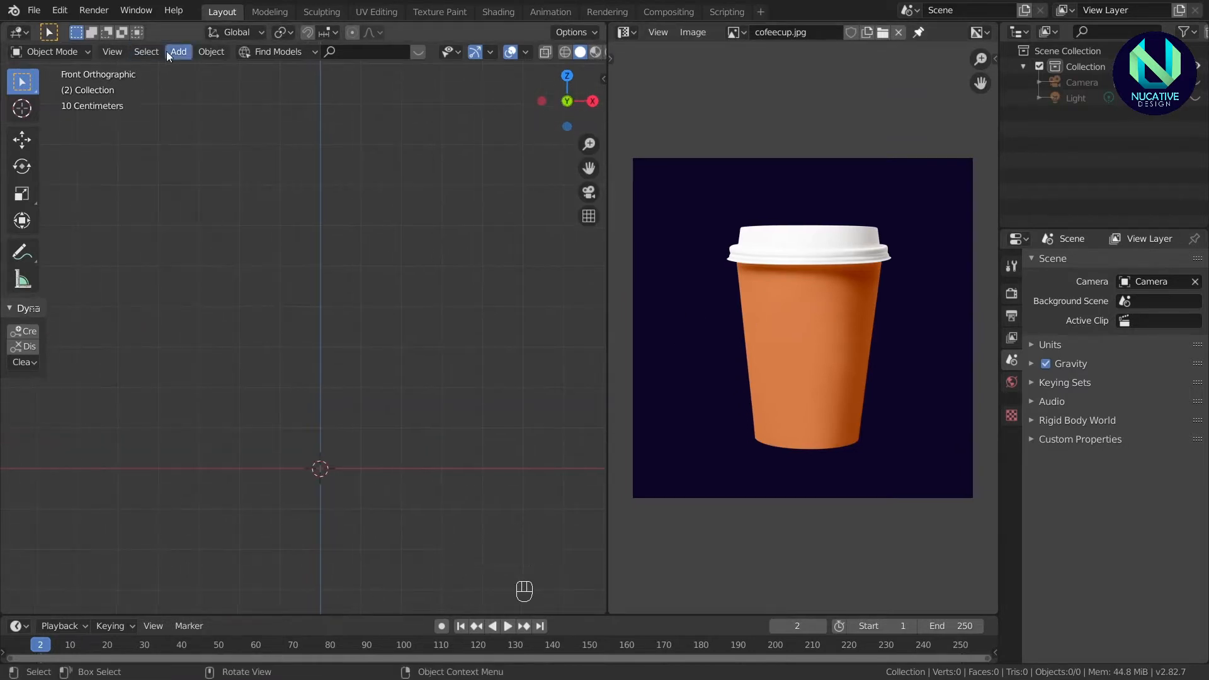
click(169, 53)
click(330, 100)
Scale the circle down to about 0.289 on all axes.
drag(567, 101, 554, 244)
scroll(554, 243, up, 3)
drag(589, 168, 594, 25)
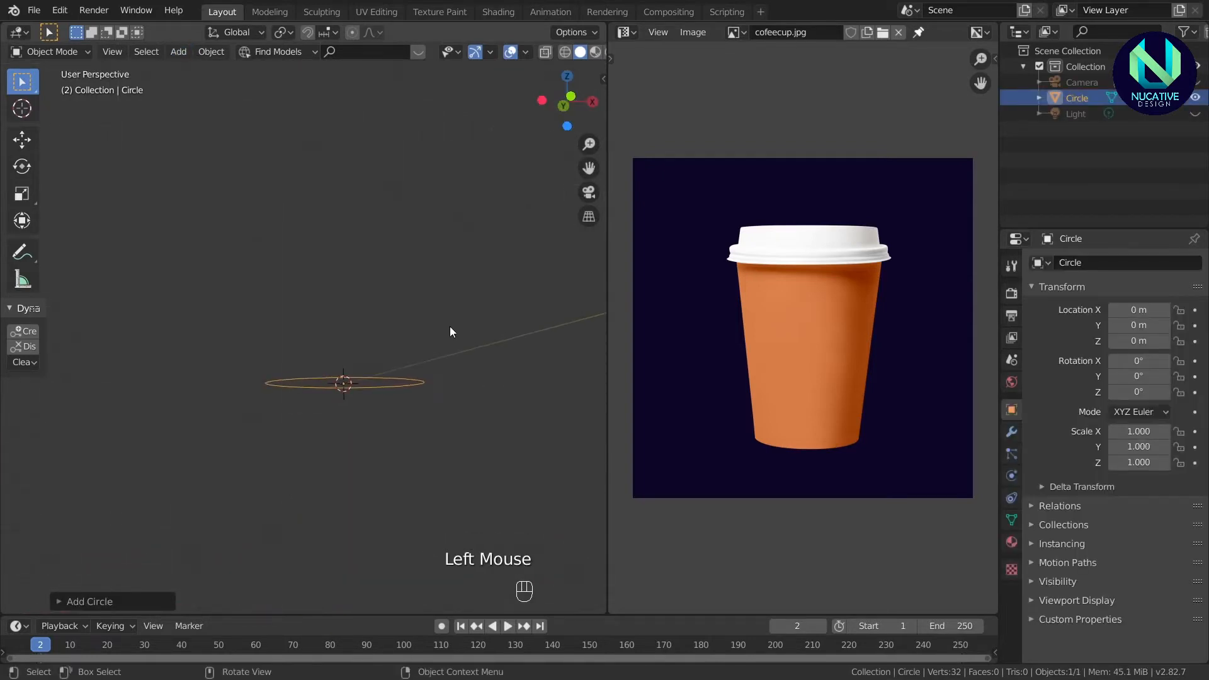
scroll(449, 326, up, 4)
drag(564, 105, 529, 129)
scroll(479, 451, down, 2)
key(s)
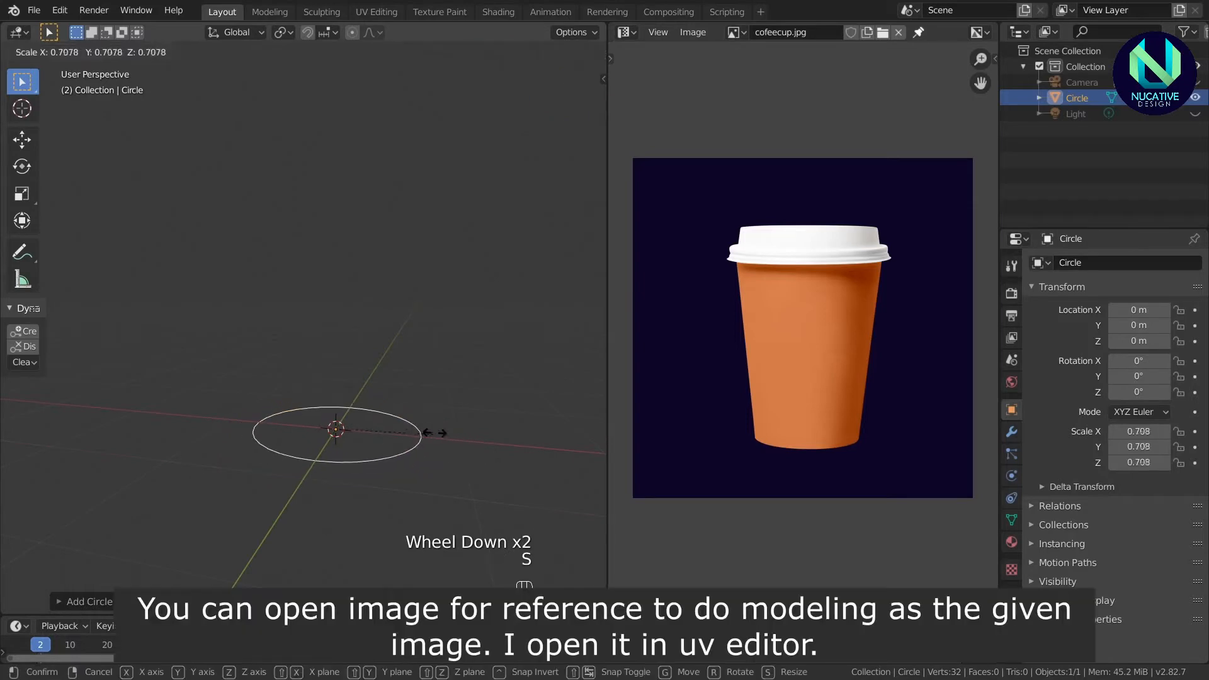
click(394, 436)
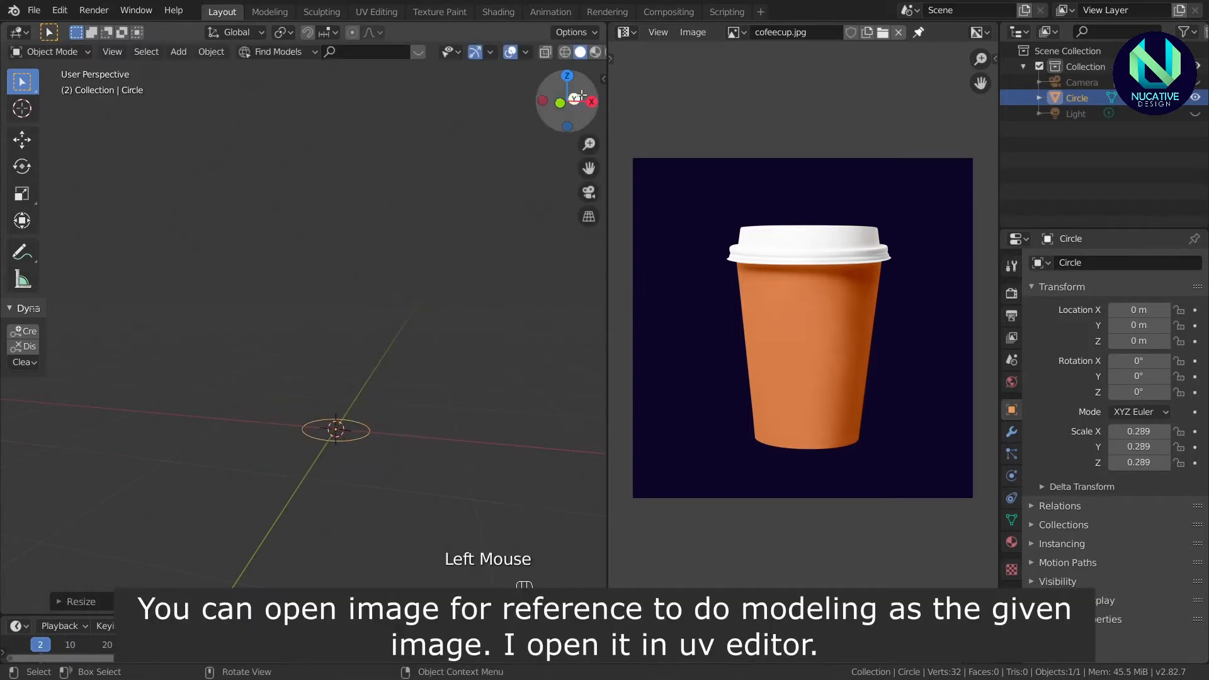
Look over the circle's transform values and enlarge it to a scale of about 0.439.
click(603, 79)
click(598, 81)
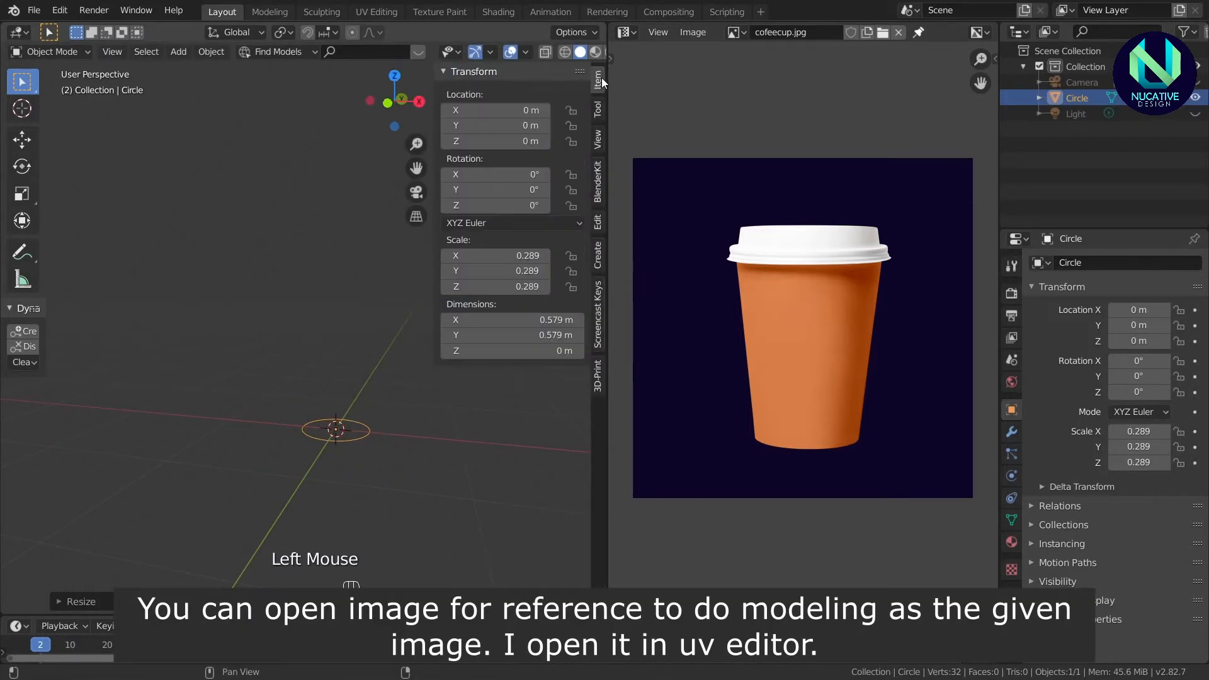
key(n)
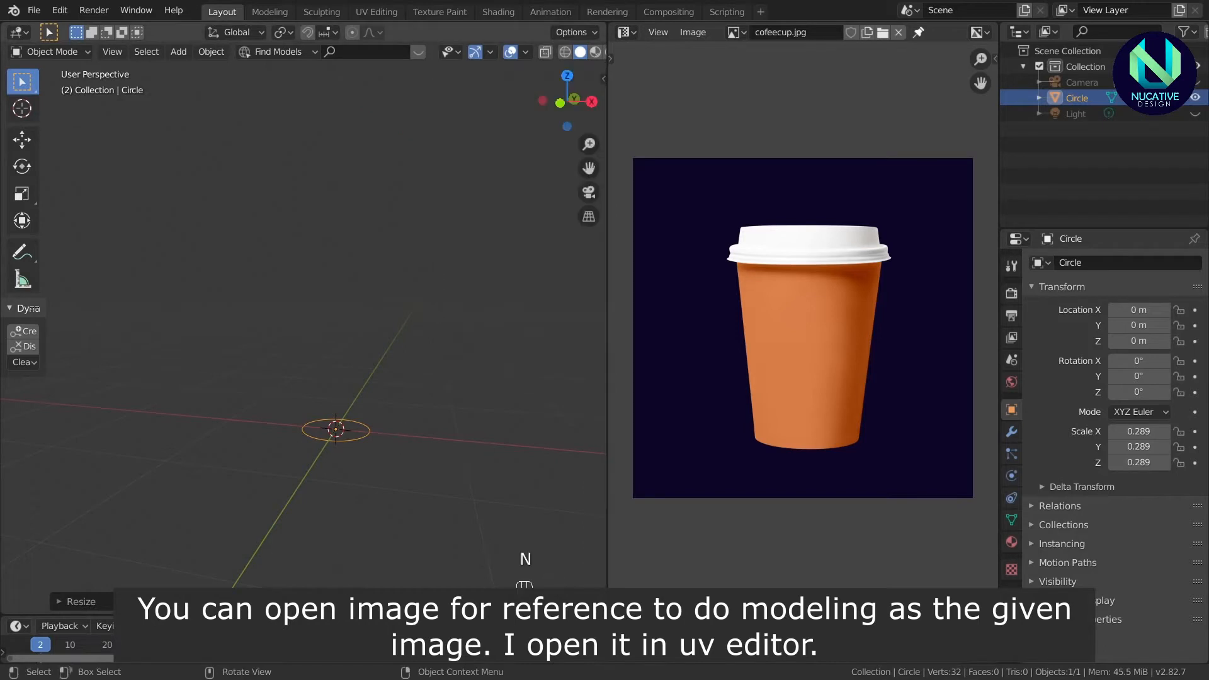
key(s)
click(436, 415)
In front view, fine-tune the circle's scale to about 0.417 for the cup's base.
key(KP_1)
scroll(436, 416, up, 2)
drag(589, 169, 578, 138)
scroll(519, 298, up, 3)
scroll(499, 451, down, 2)
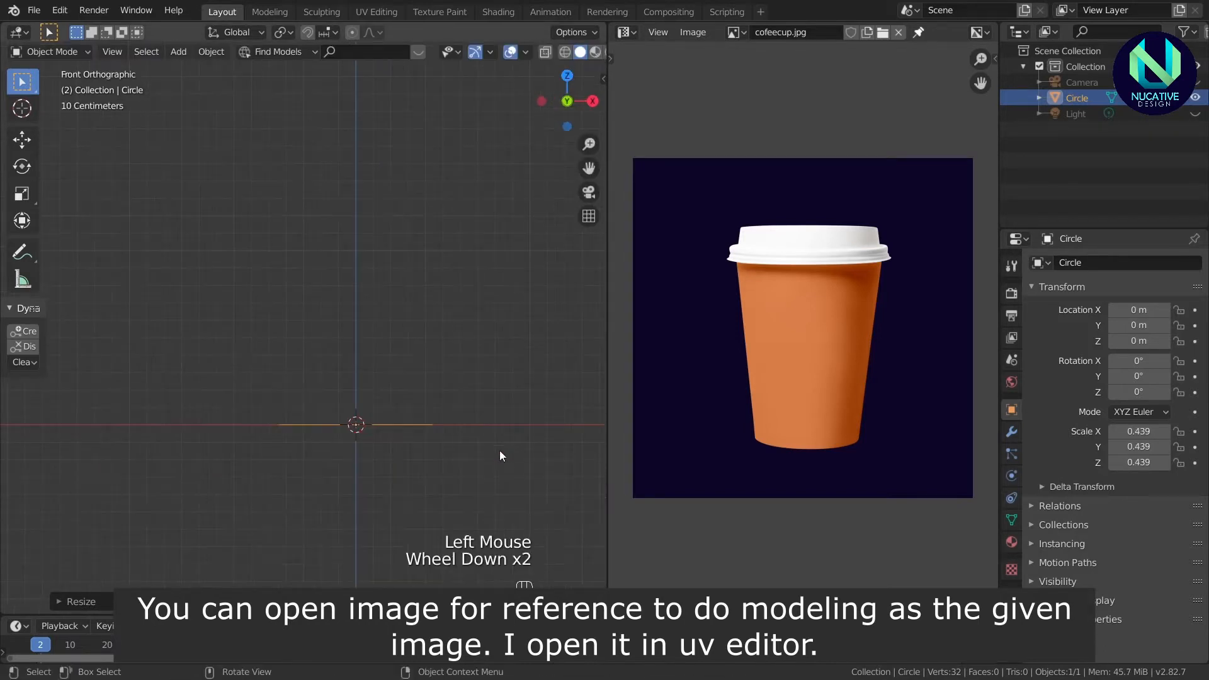
key(s)
click(492, 453)
In Edit Mode, extrude the base circle upward along Z to form the lower part of the cup wall.
click(63, 53)
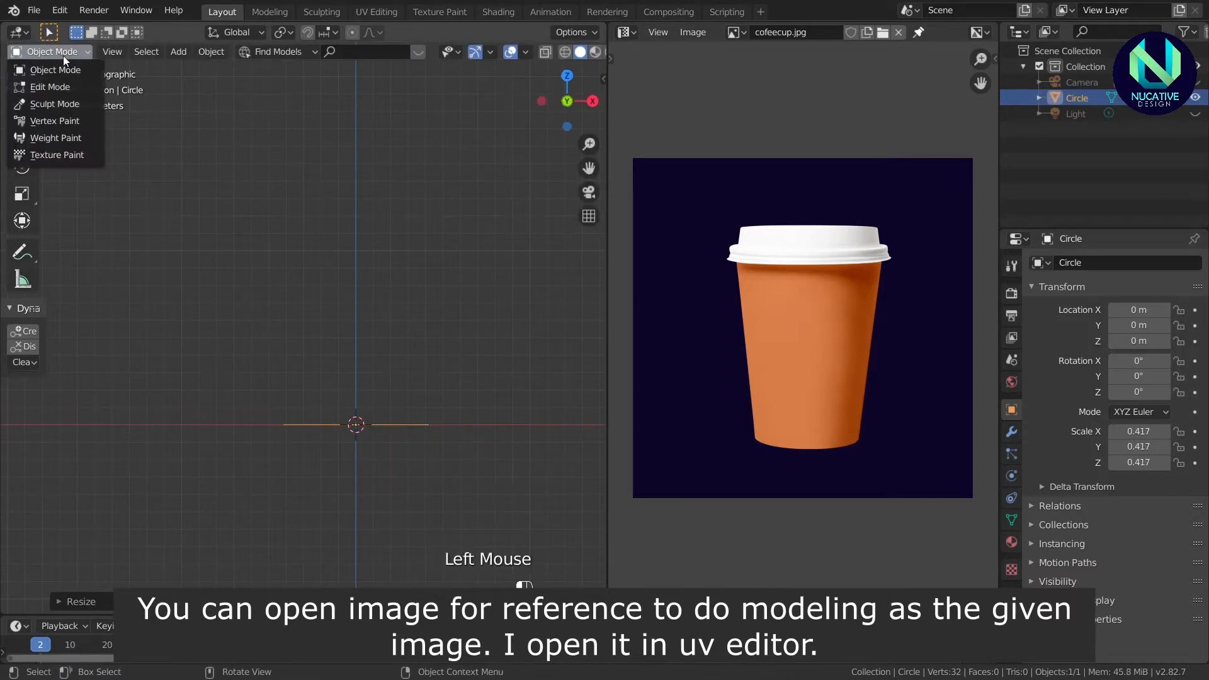
click(61, 93)
scroll(532, 281, up, 1)
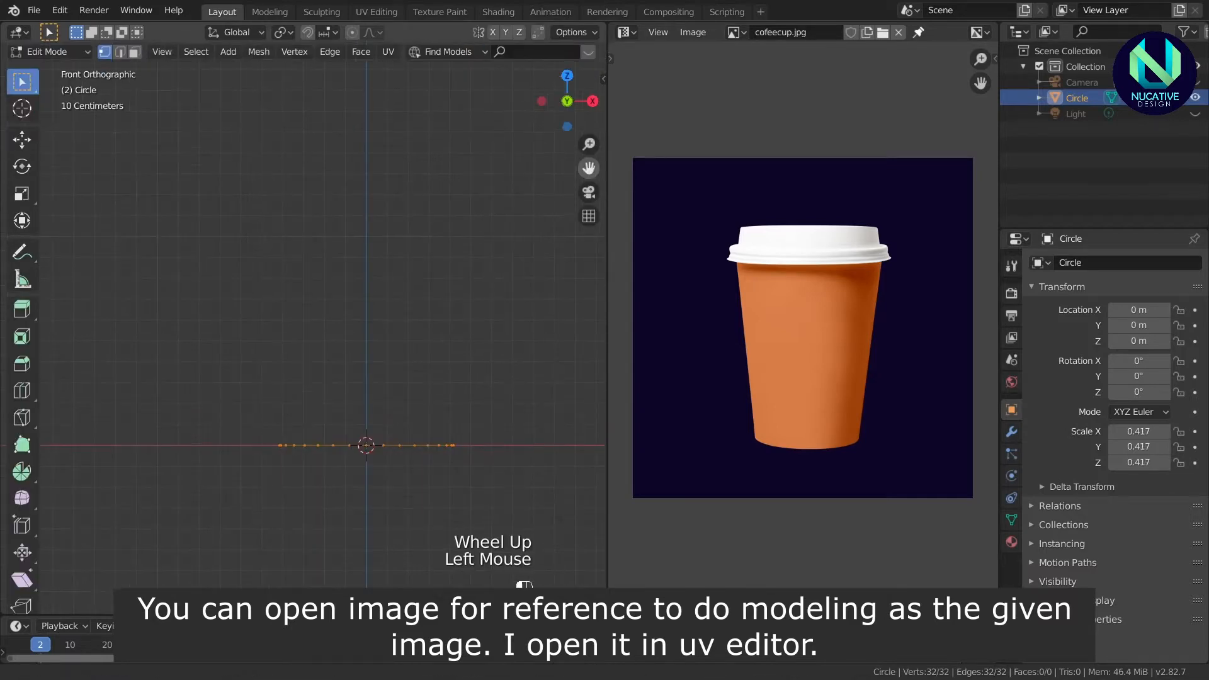
drag(589, 168, 580, 189)
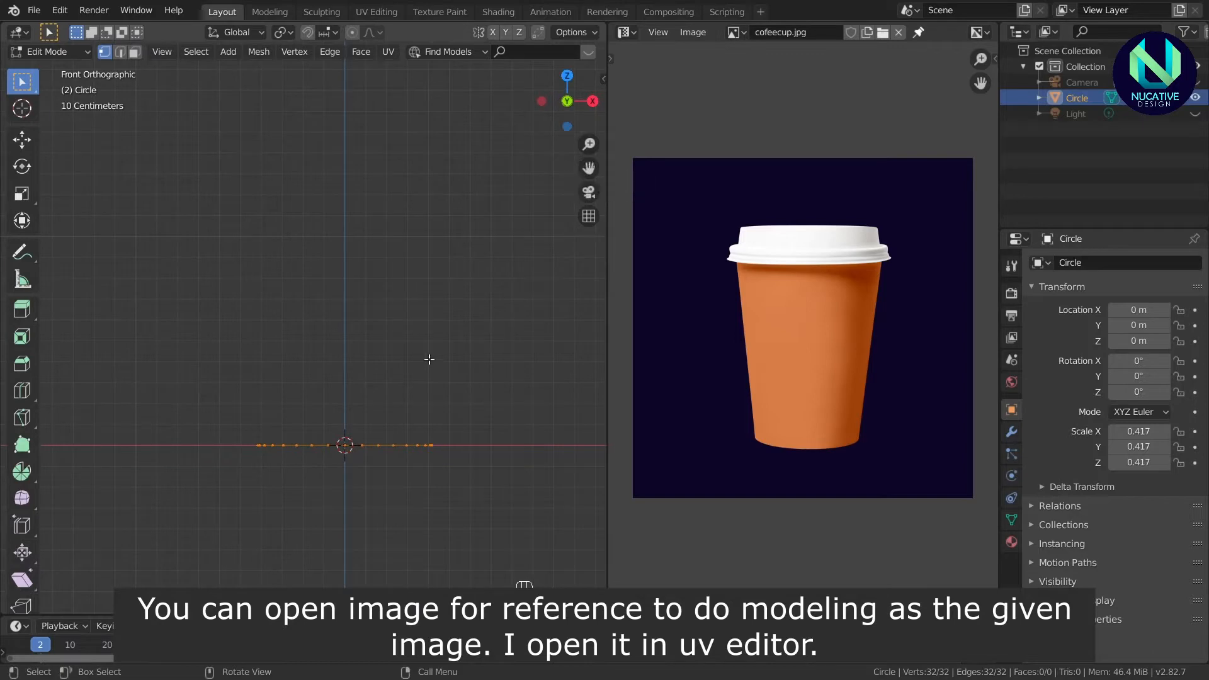
key(e)
key(z)
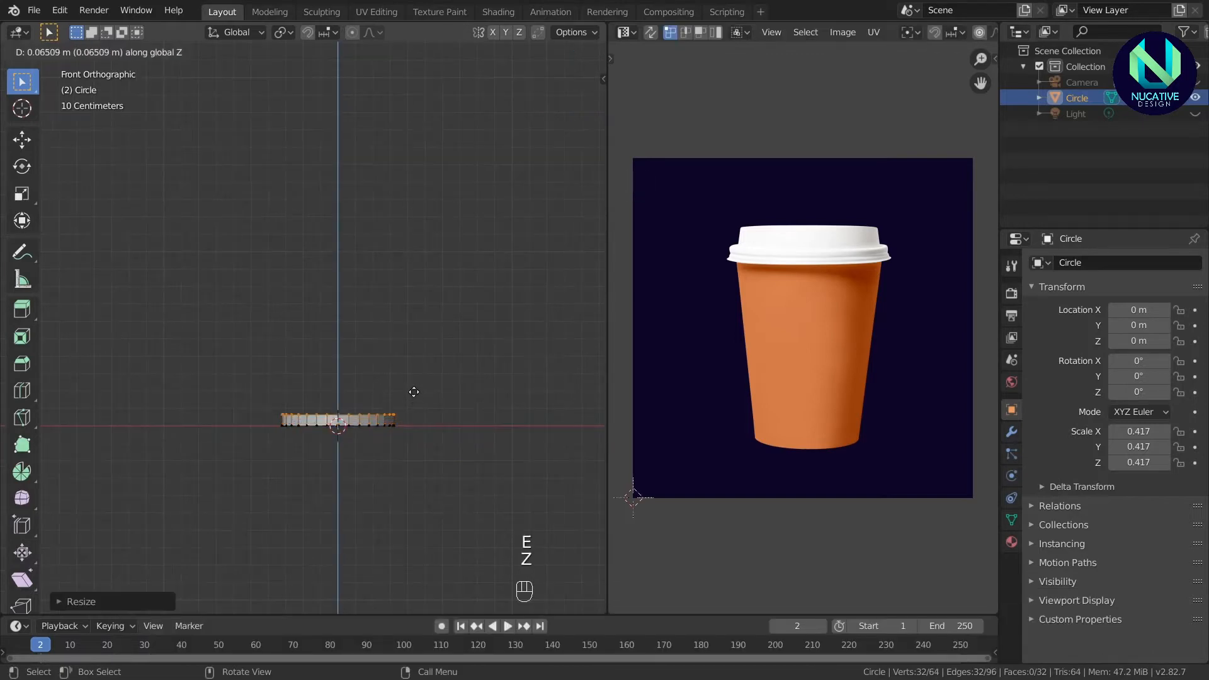
click(440, 318)
Widen the upper ring by a factor of about 1.15, raise it along Z and widen it slightly more.
key(s)
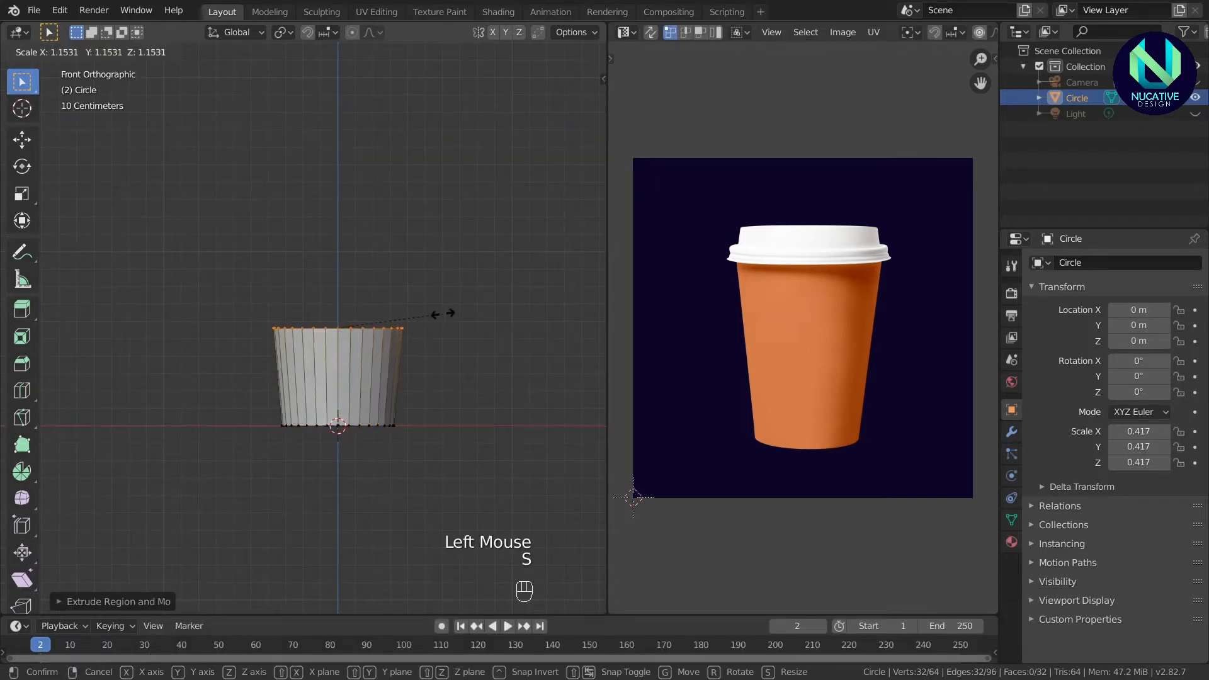
click(441, 313)
click(22, 139)
drag(338, 265, 337, 234)
key(s)
click(371, 261)
Extrude the upper ring along Z to the cup's full height and scale it outward to continue the taper.
key(e)
key(z)
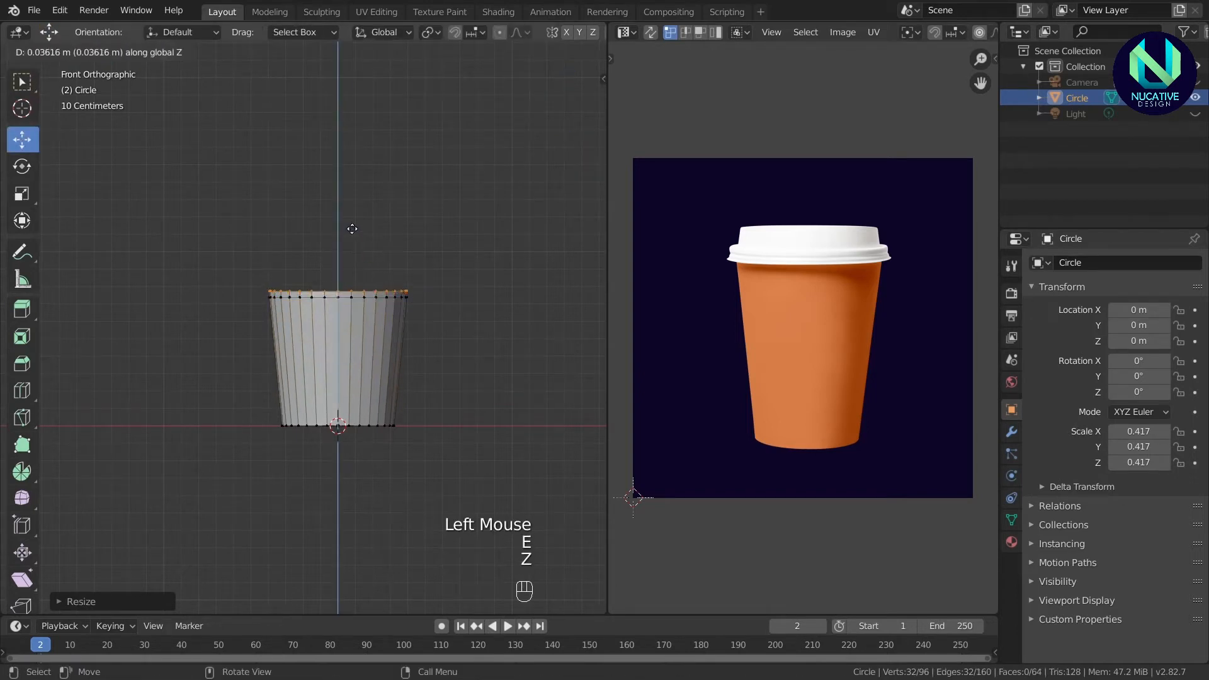
click(347, 158)
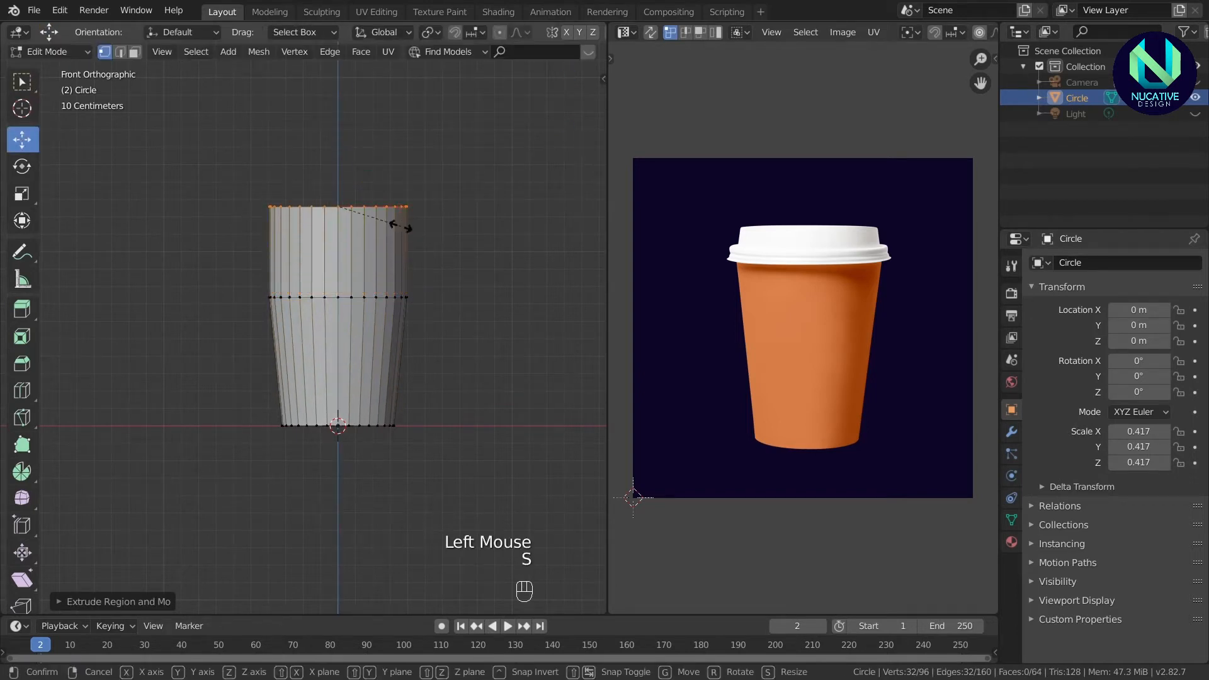
key(s)
click(411, 225)
key(s)
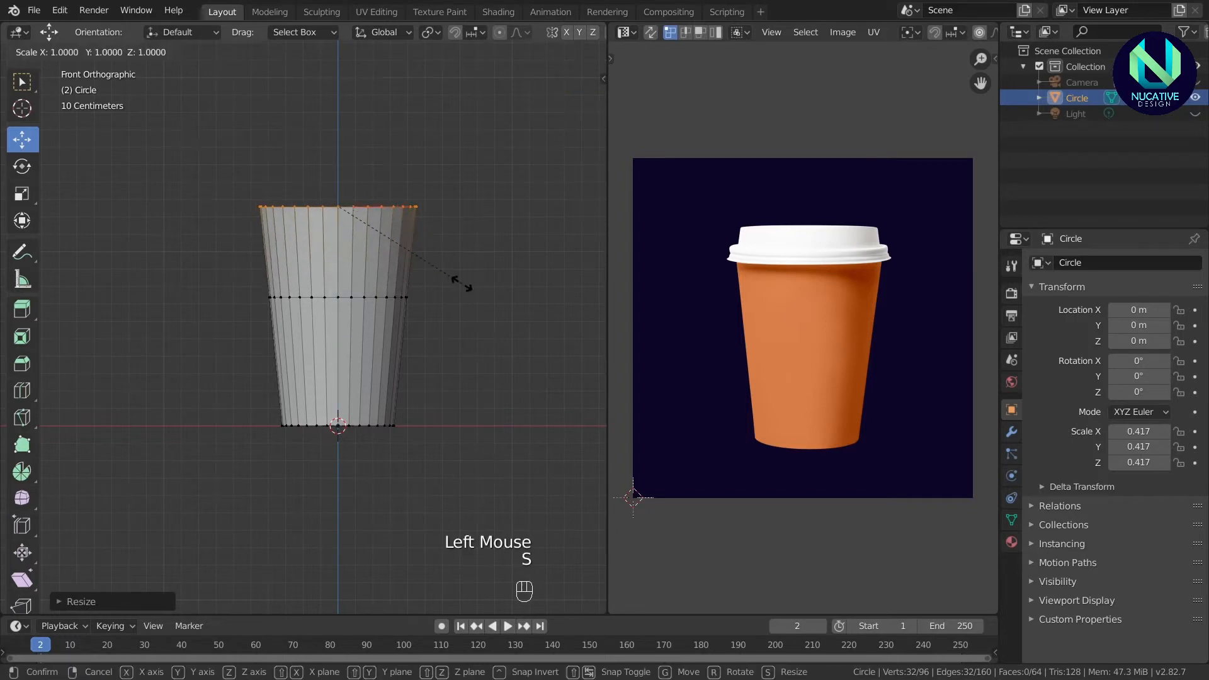
click(466, 315)
click(476, 419)
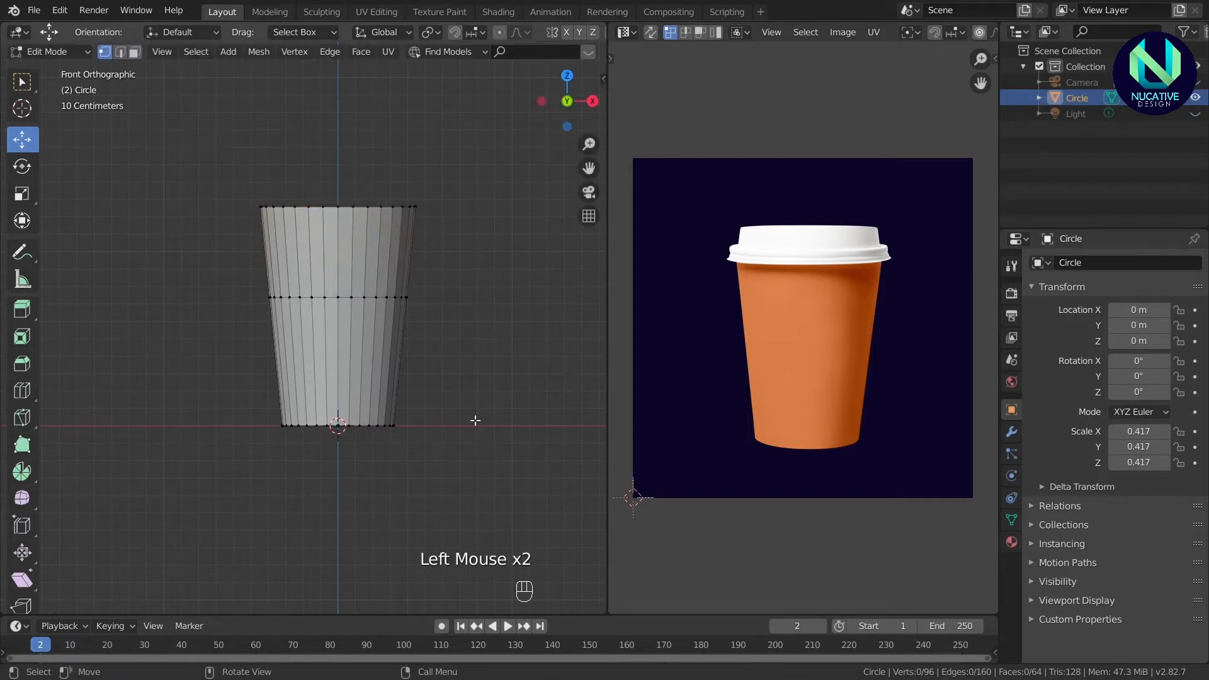
Select the edge loop around the cup's open bottom and fill it with a face.
scroll(474, 413, up, 3)
scroll(483, 403, down, 2)
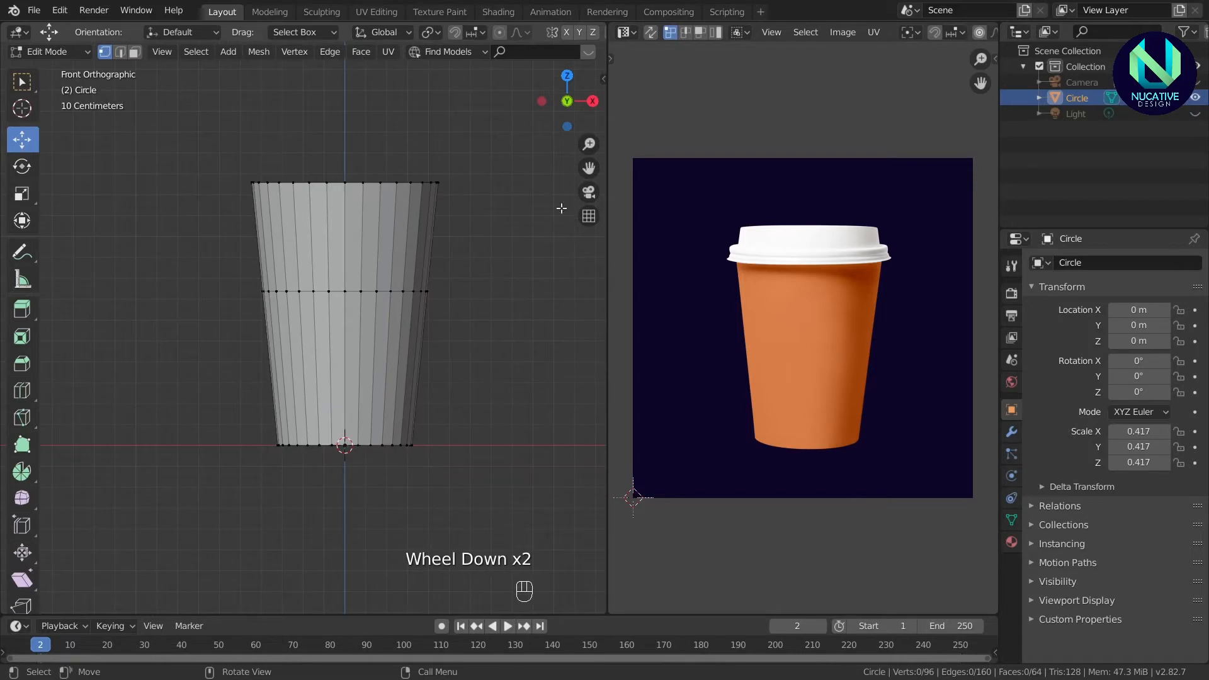
drag(567, 100, 557, 141)
key(KP_1)
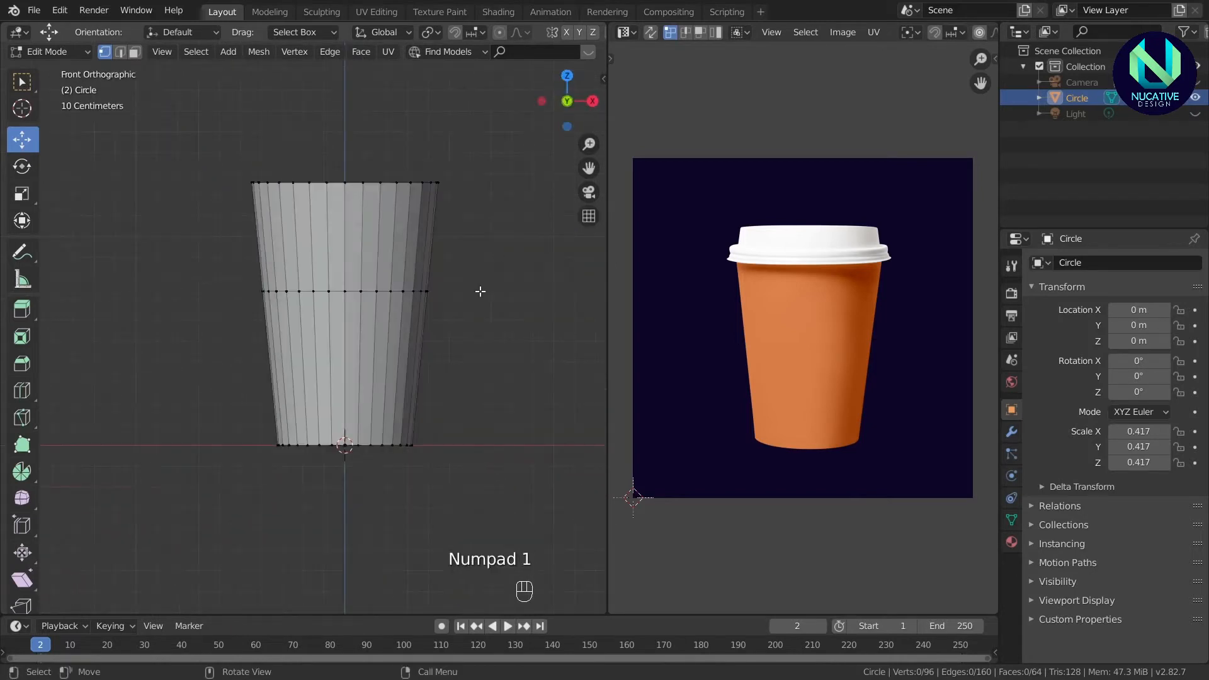
key(Tab)
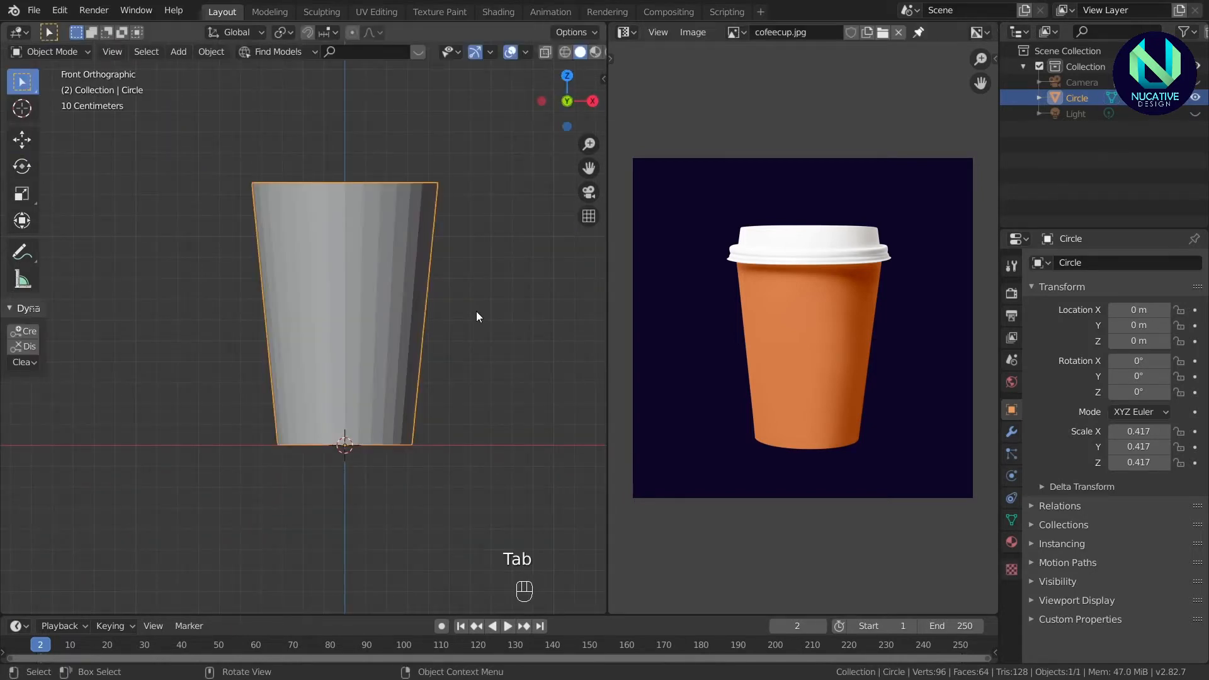
key(Tab)
drag(567, 101, 570, 119)
alt+shift+click(492, 374)
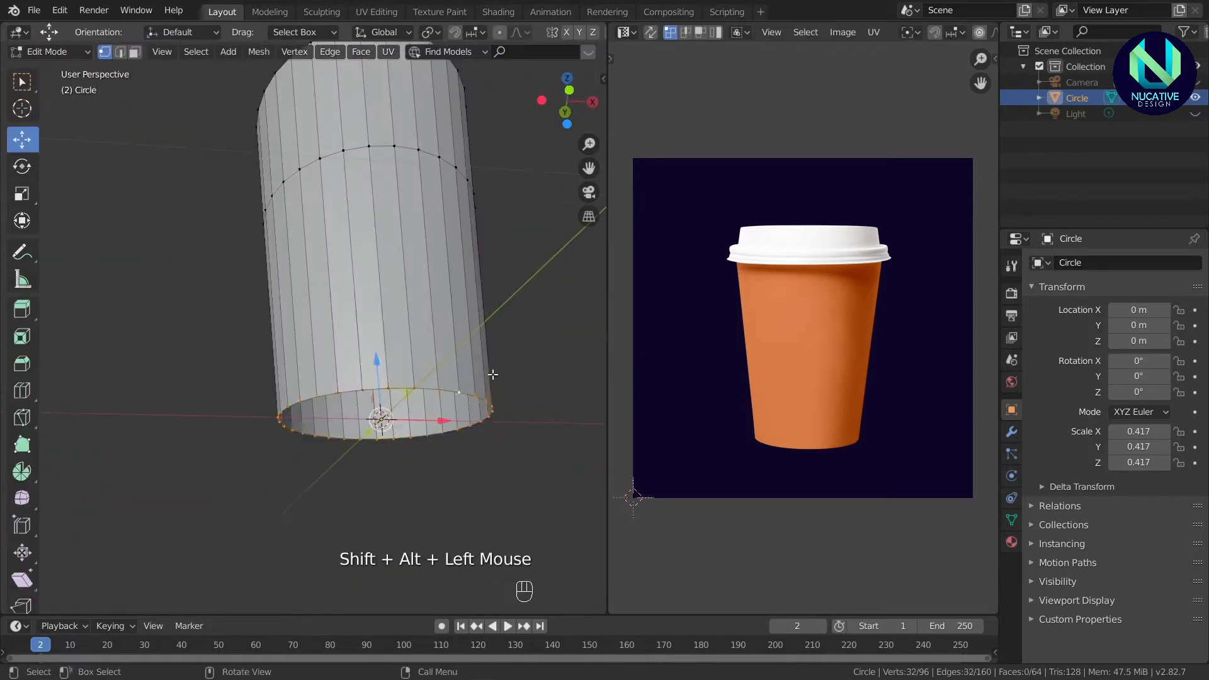
key(f)
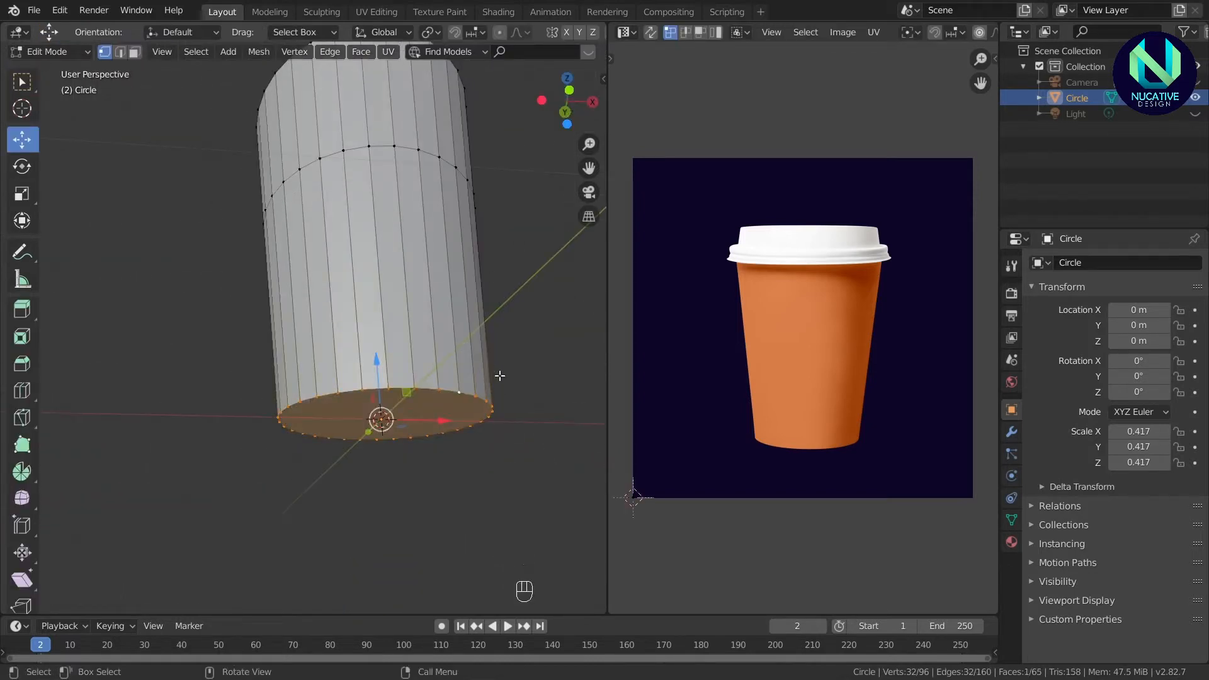
Inset the bottom face and extrude the inner face about 0.024 m up into the cup.
key(i)
click(481, 393)
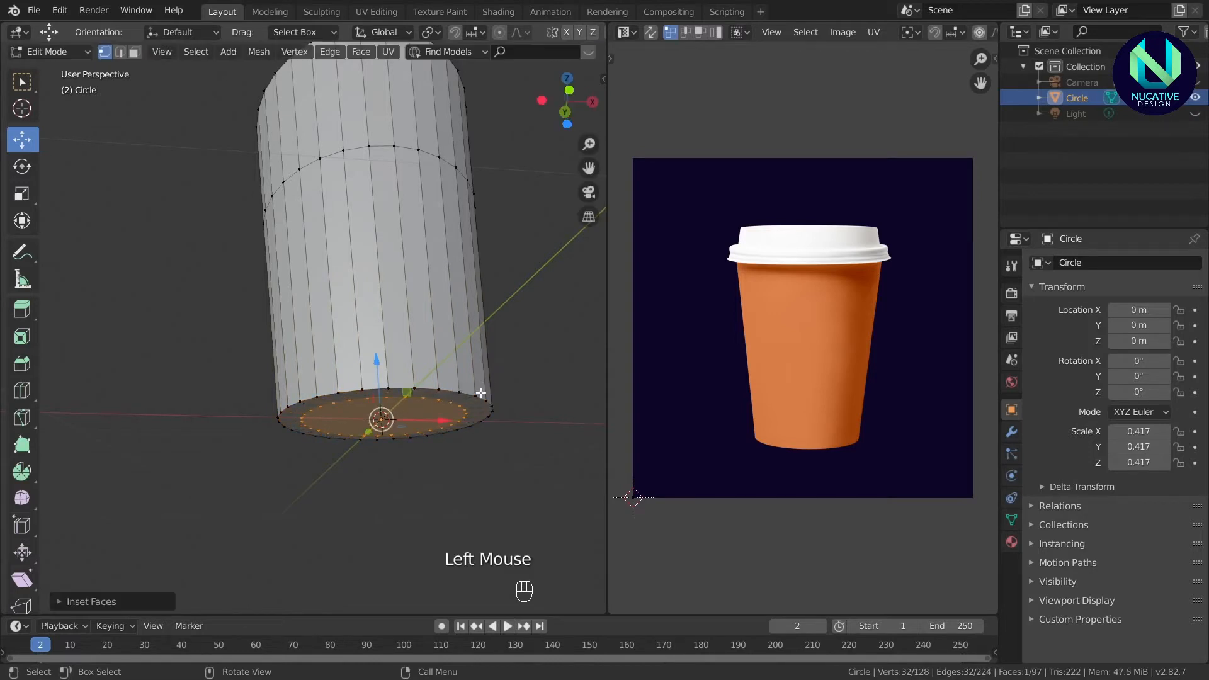
key(e)
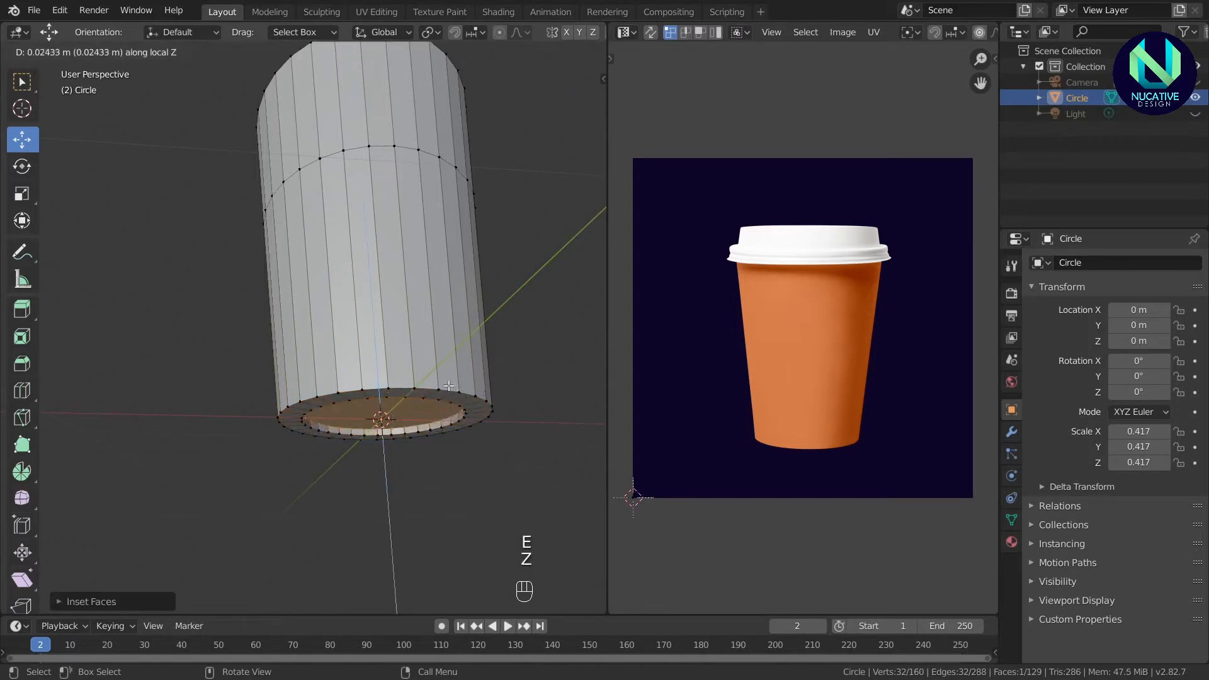
click(449, 386)
Select the outer bottom edge loop and bevel it with 5 segments, about 0.05 m wide.
click(476, 398)
alt+shift+click(461, 390)
alt+shift+click(436, 391)
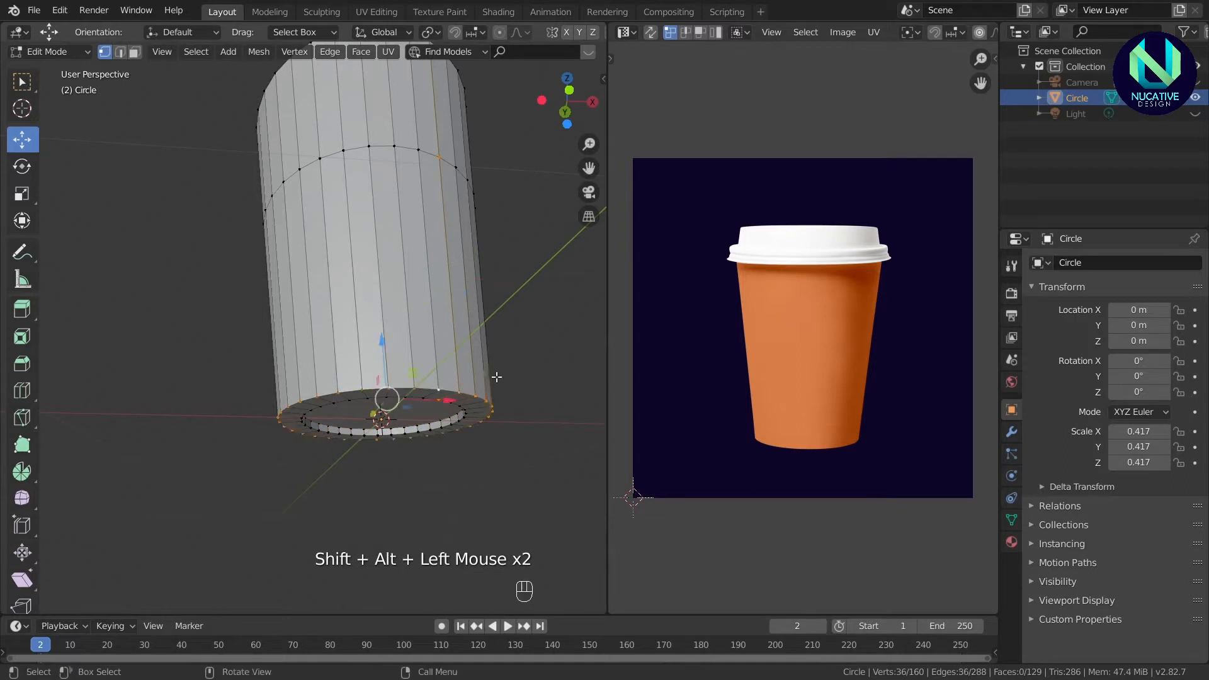
click(478, 391)
alt+shift+click(463, 389)
click(463, 389)
alt+shift+click(439, 392)
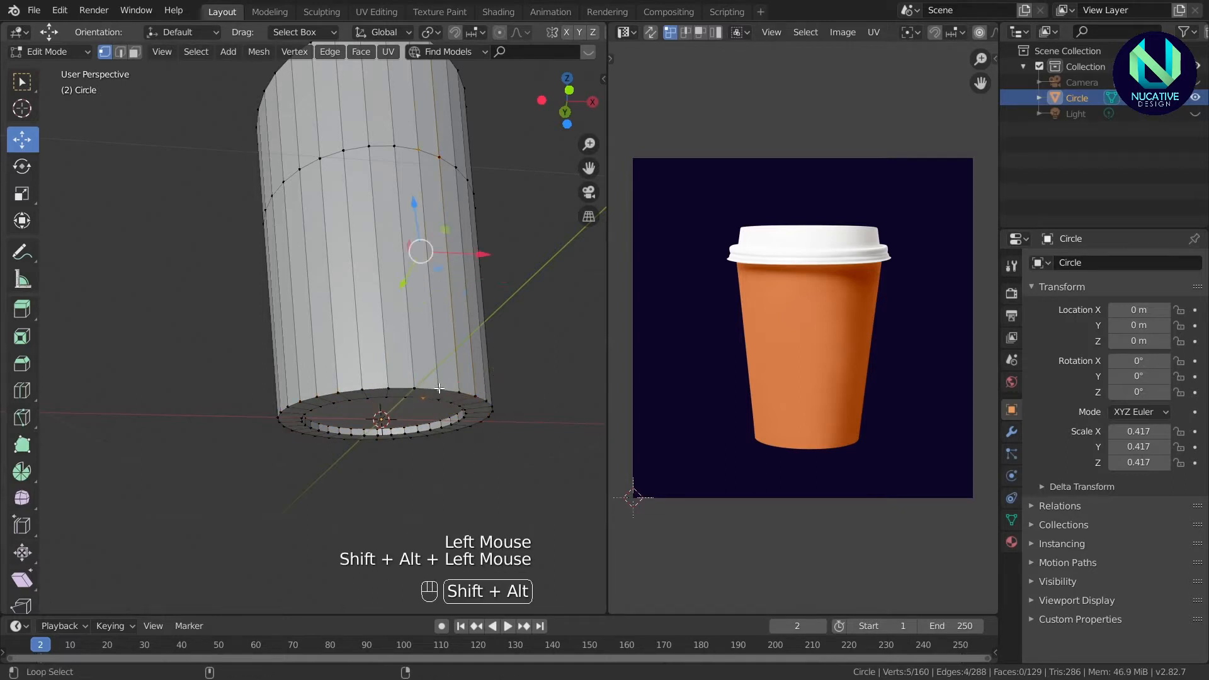
drag(567, 100, 560, 123)
key(ctrl+b)
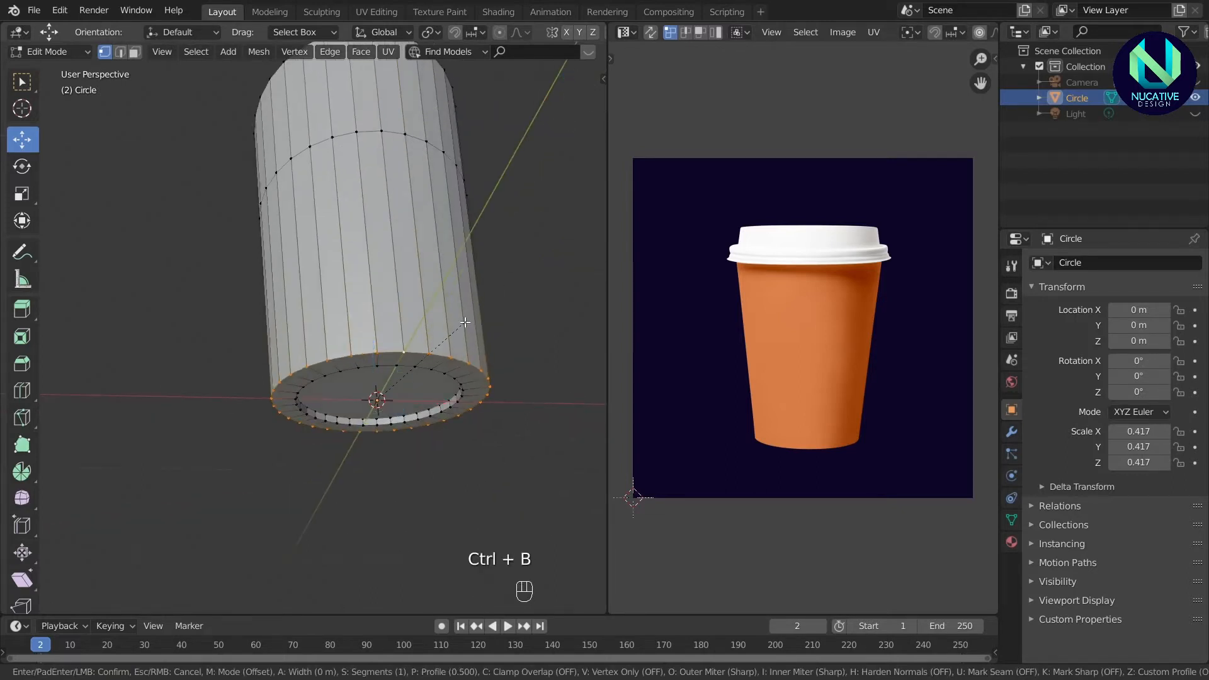
scroll(472, 321, up, 4)
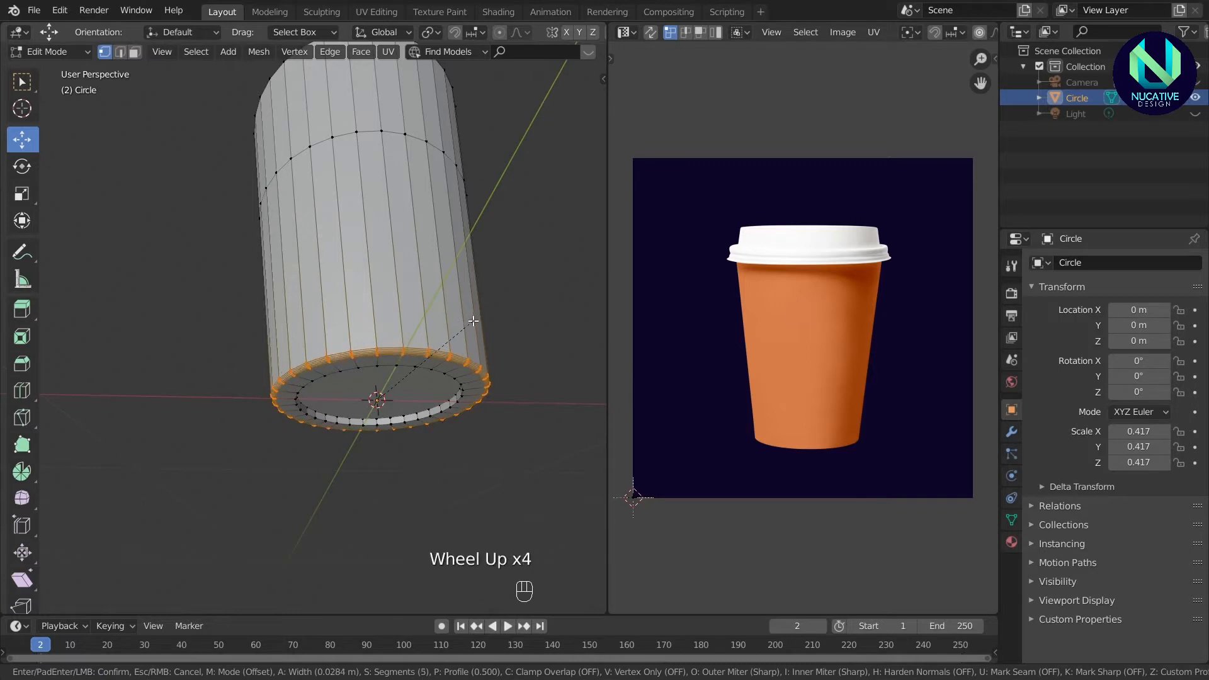
click(472, 322)
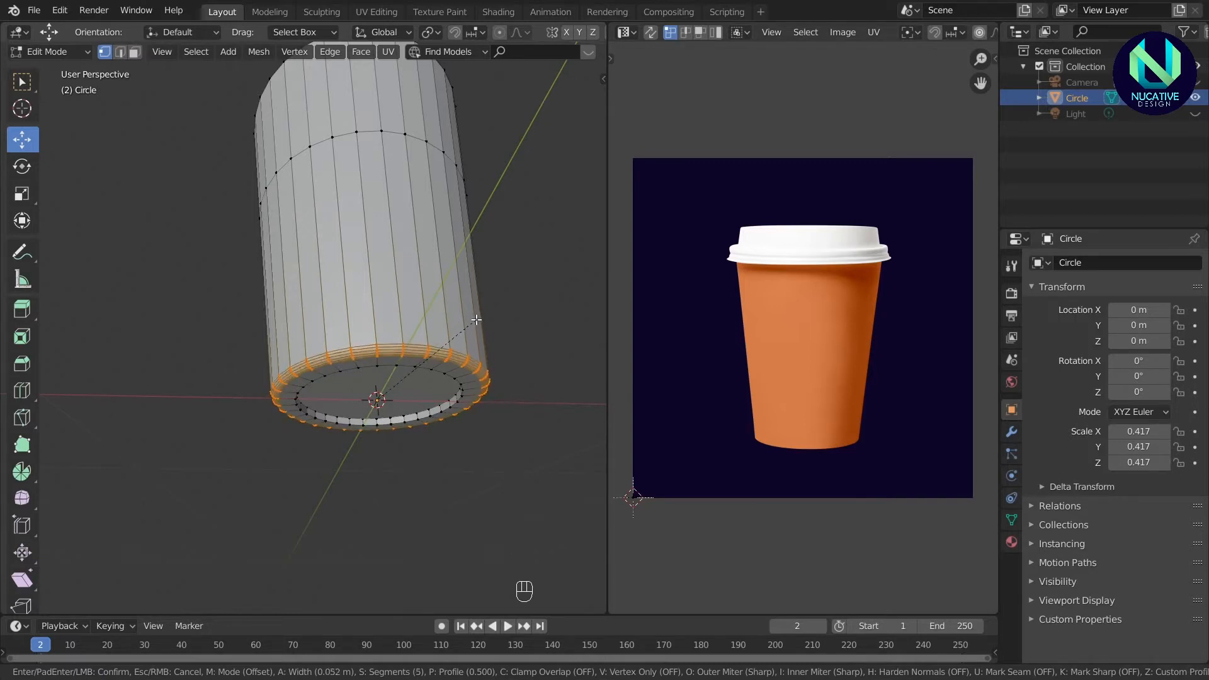
drag(564, 115, 543, 165)
key(s)
click(556, 405)
key(ctrl+z)
Return to Object Mode in front view and apply the cup's scale.
key(KP_1)
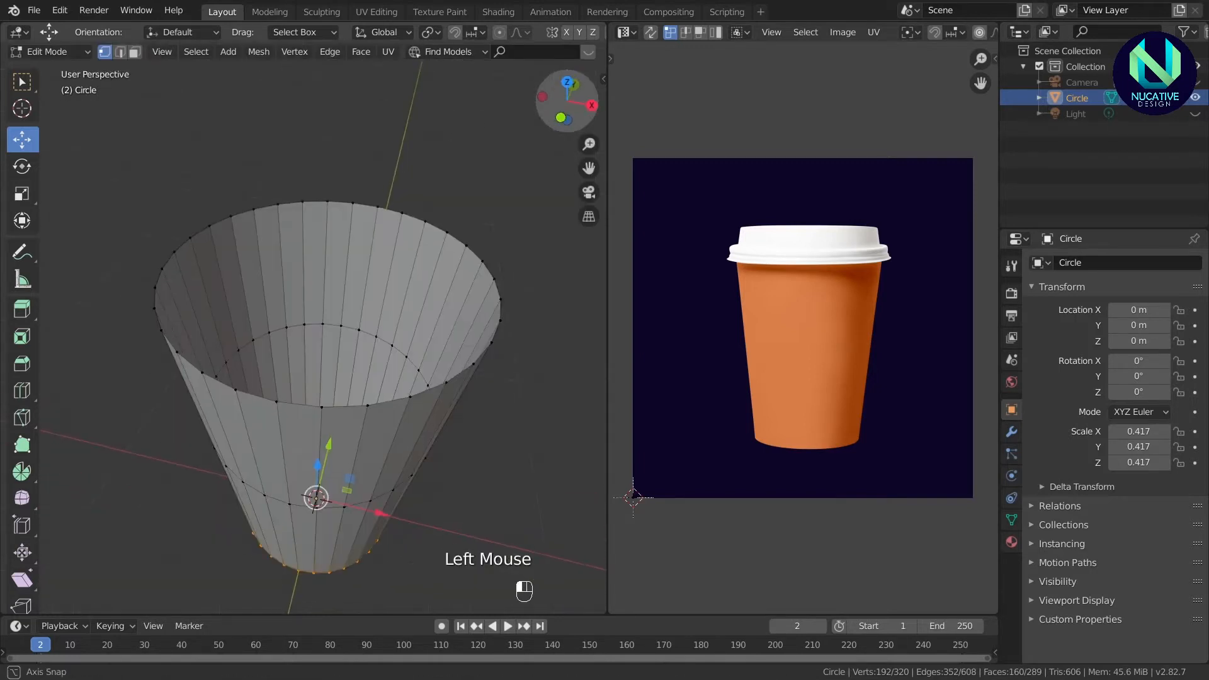
scroll(544, 154, down, 4)
mouse_move(567, 110)
mouse_down()
mouse_move(588, 66)
mouse_move(580, 100)
mouse_up()
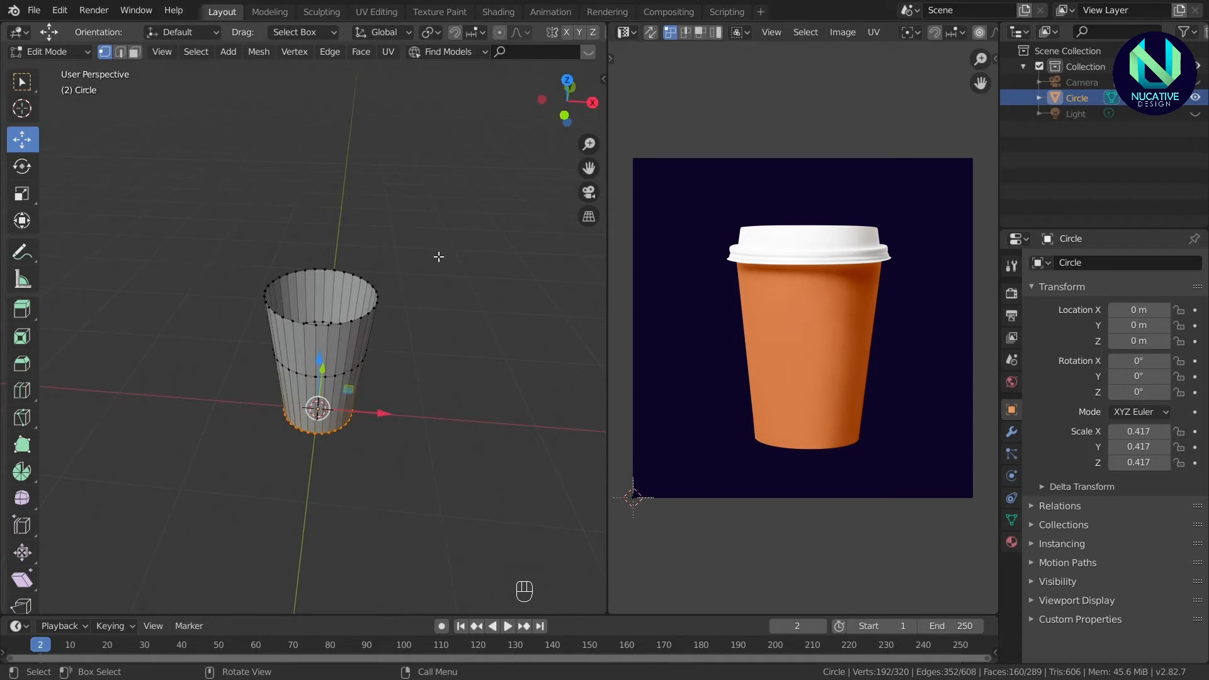
key(KP_1)
scroll(409, 287, up, 4)
key(Tab)
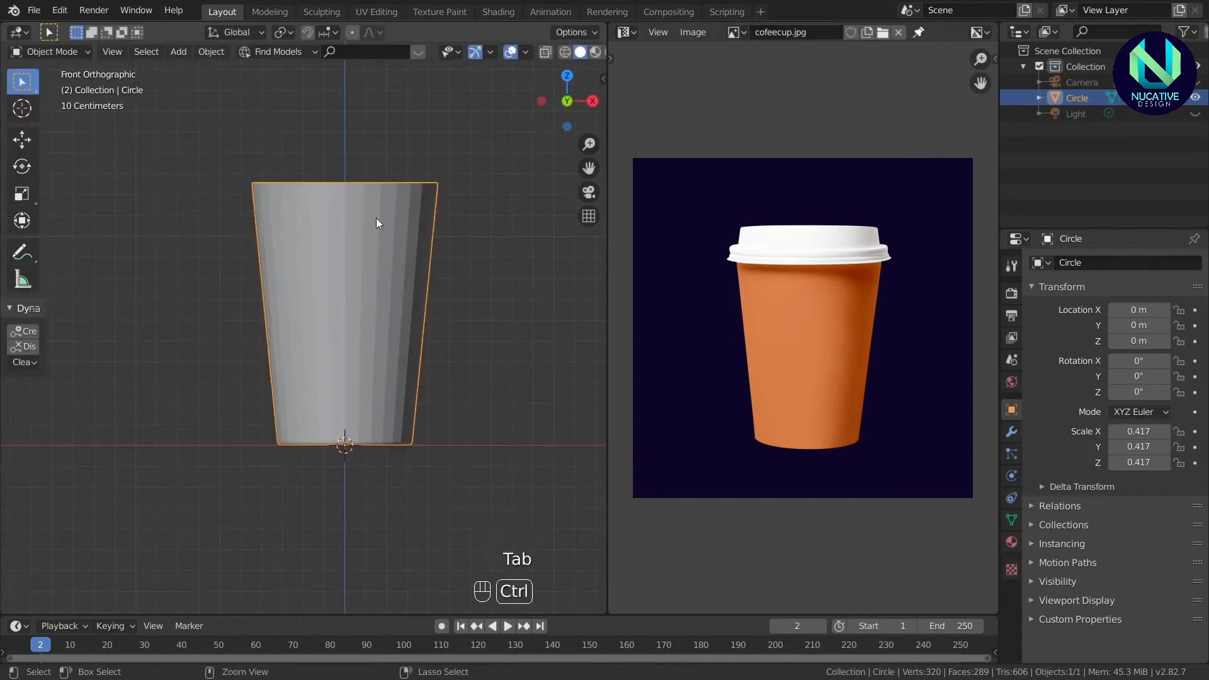
key(ctrl+a)
click(312, 250)
click(178, 52)
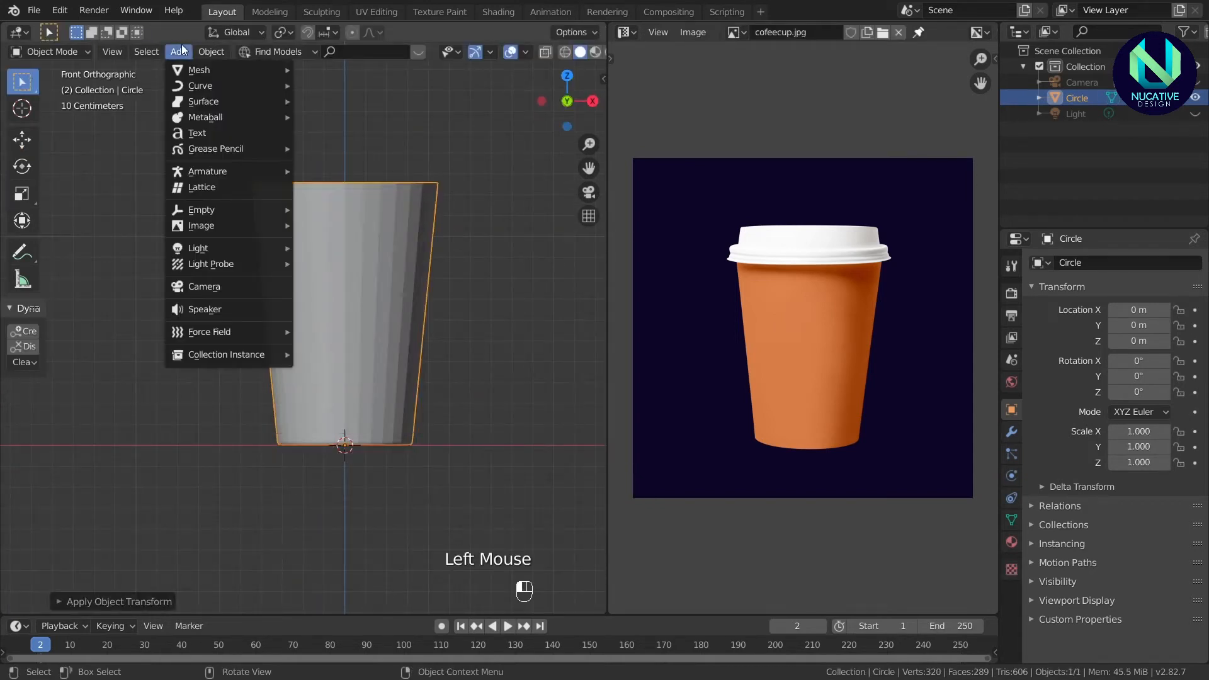
mouse_move(202, 53)
mouse_move(236, 133)
click(357, 168)
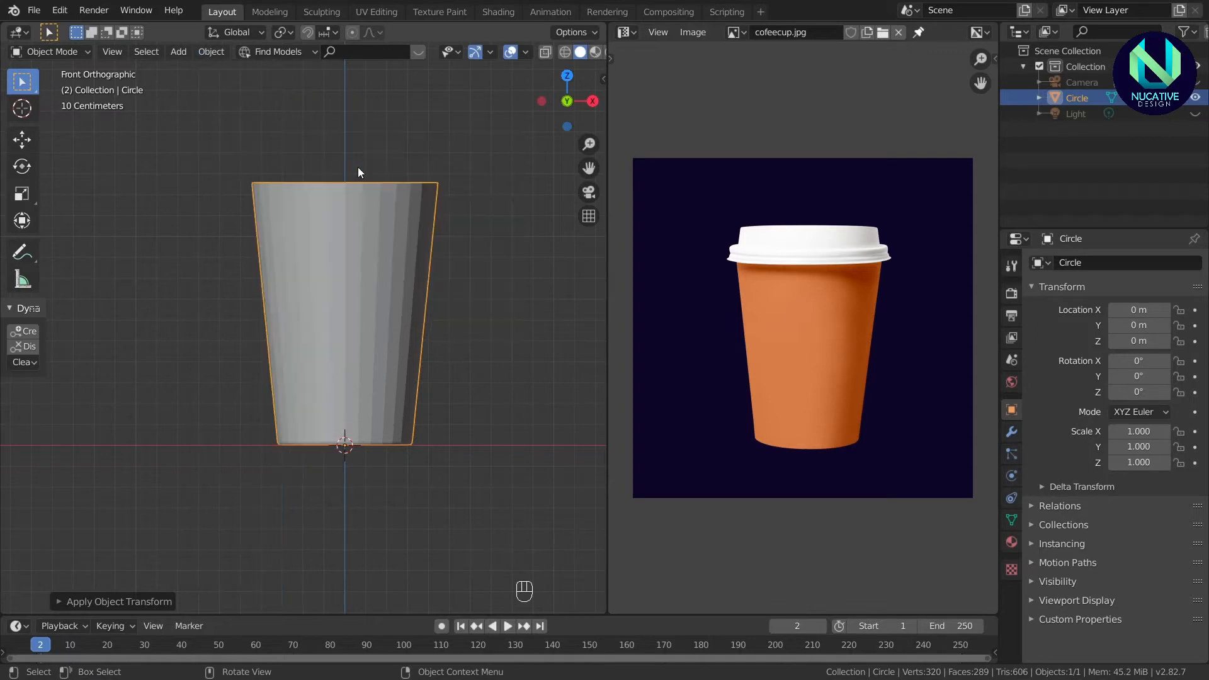
Add a Subdivision Surface modifier to the cup, raise its viewport subdivisions to 2, and shade the cup smooth.
click(1012, 432)
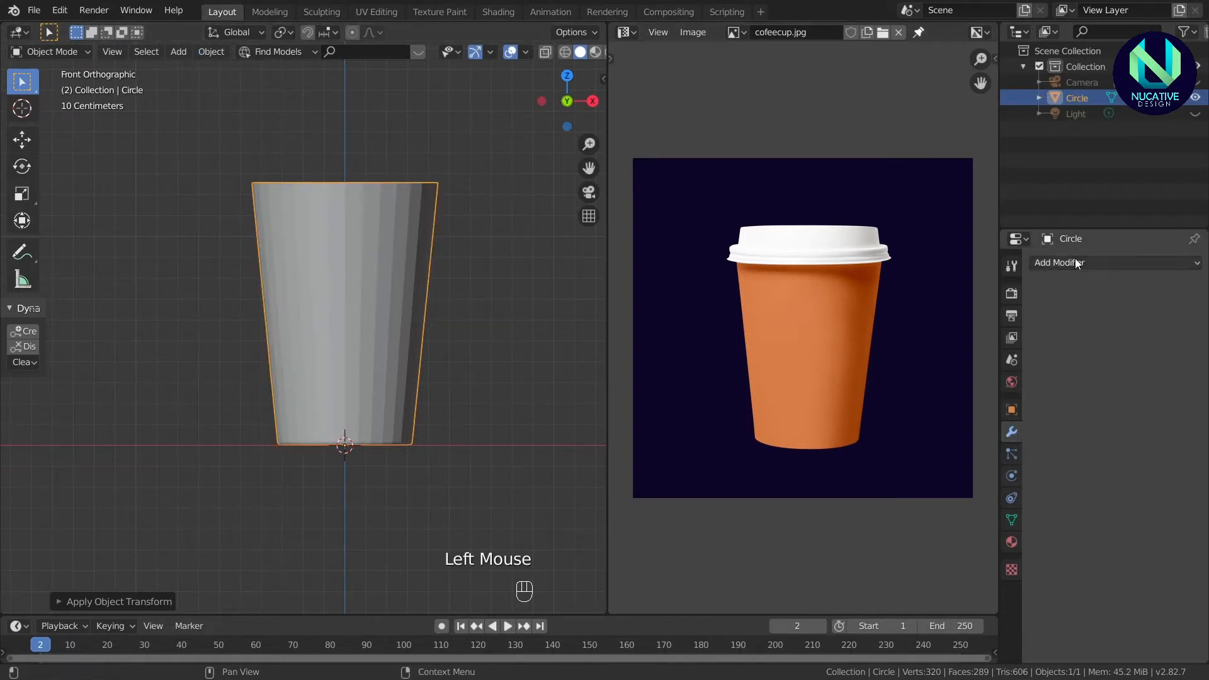
click(1083, 262)
click(912, 520)
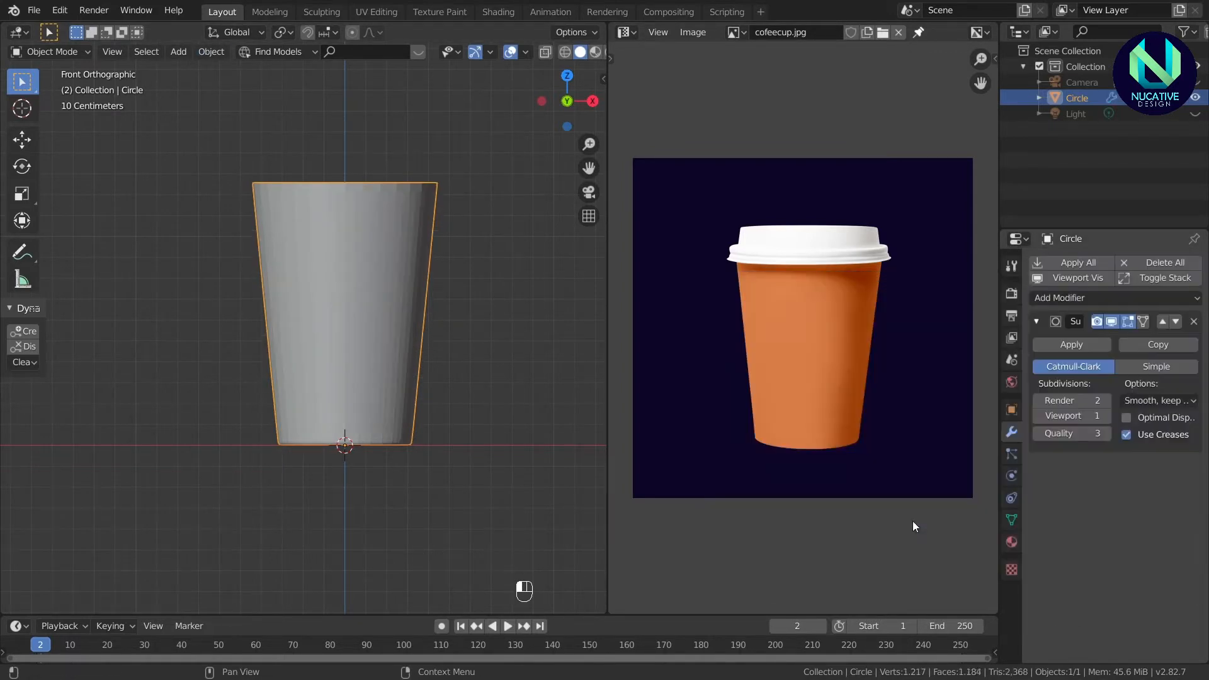
click(1108, 411)
click(1036, 321)
right_drag(384, 251, 386, 255)
right_click(389, 270)
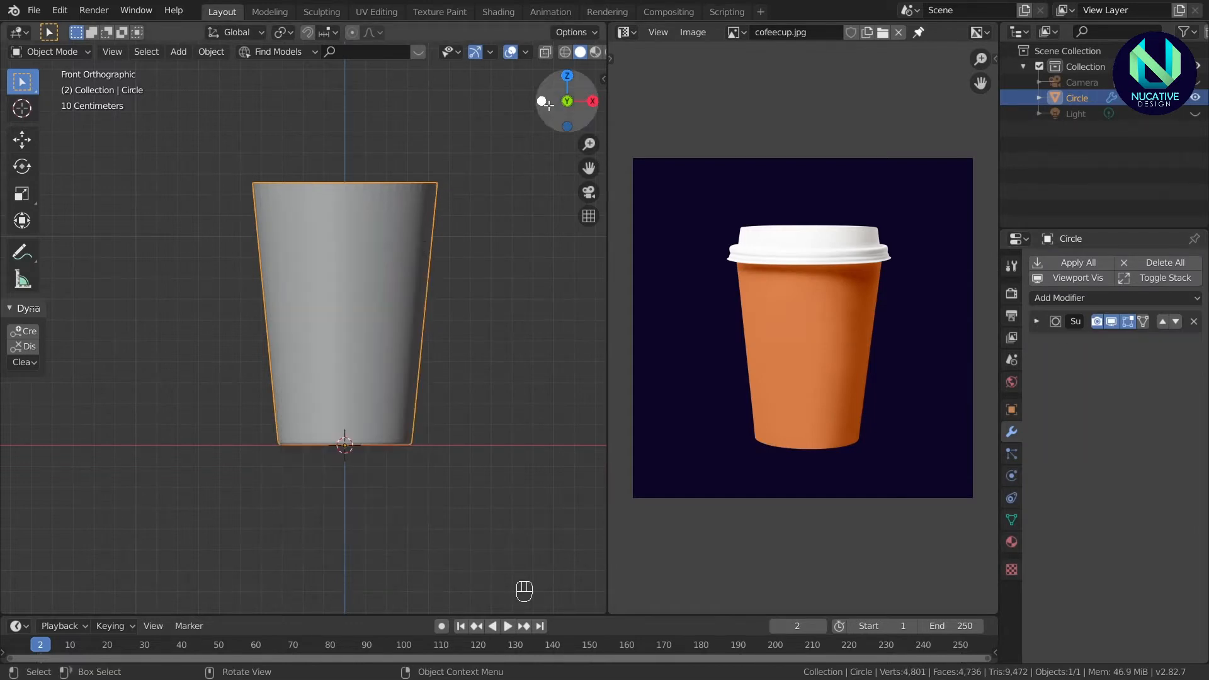
Add a Bevel modifier using the Width method and Angle limit, and place it above the Subdivision modifier.
drag(566, 104, 570, 119)
click(1059, 302)
click(907, 351)
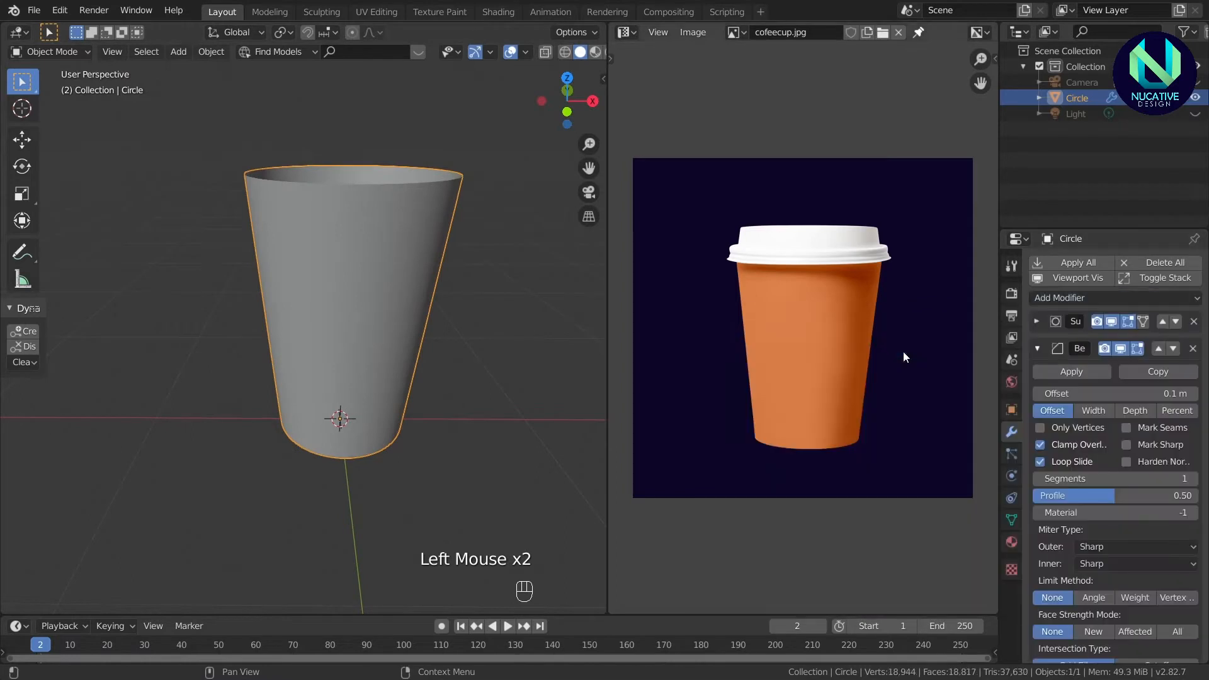
scroll(542, 263, up, 2)
click(1108, 413)
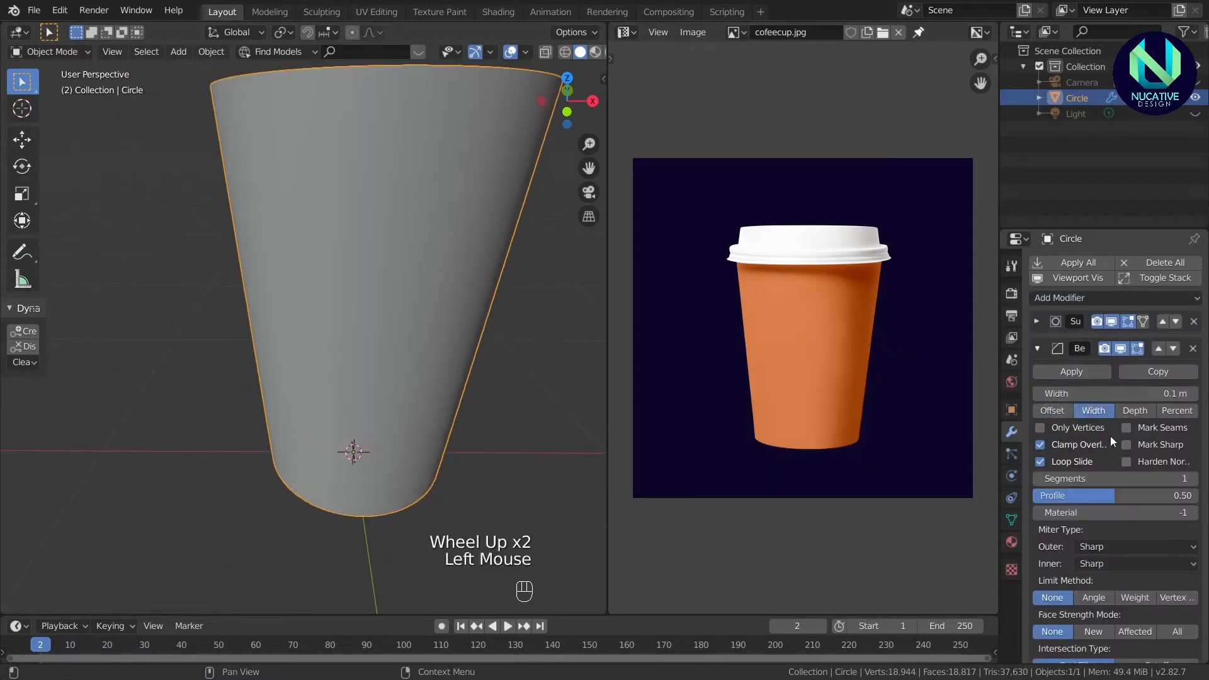
click(1093, 597)
scroll(311, 267, down, 2)
right_click(300, 266)
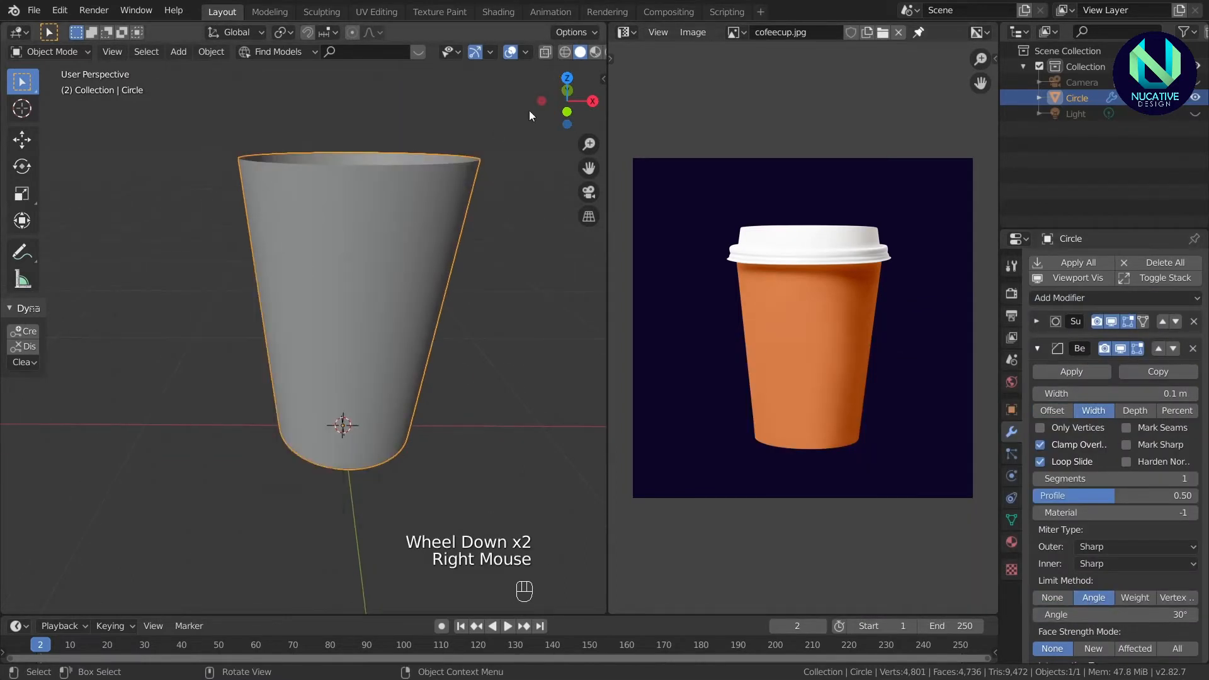
drag(559, 108, 648, 135)
click(1159, 348)
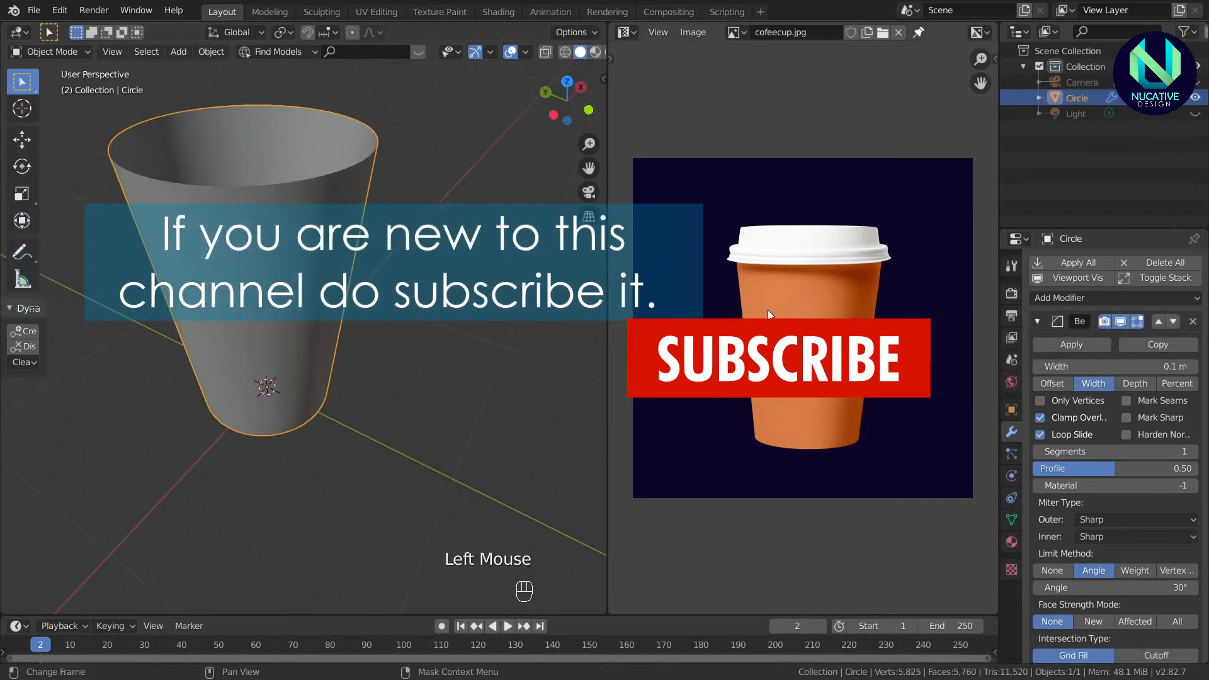
Add a Solidify modifier to the cup and place it first in the stack, above Bevel and Subdivision.
drag(565, 104, 780, 68)
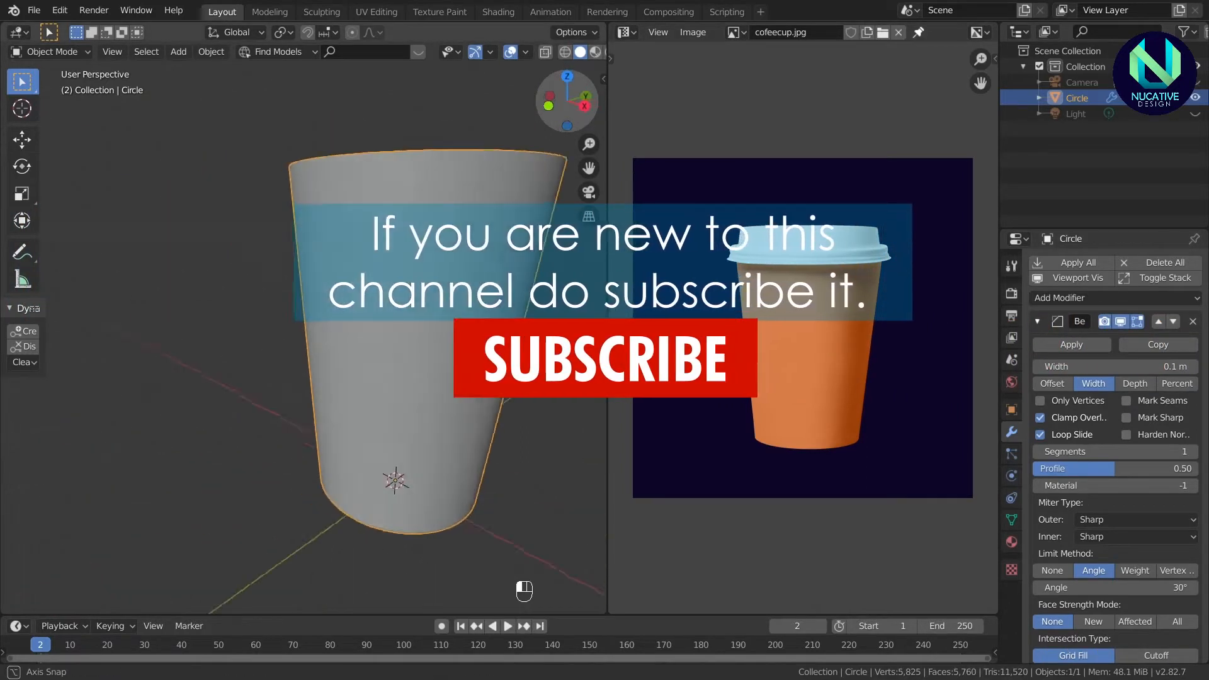
click(1051, 299)
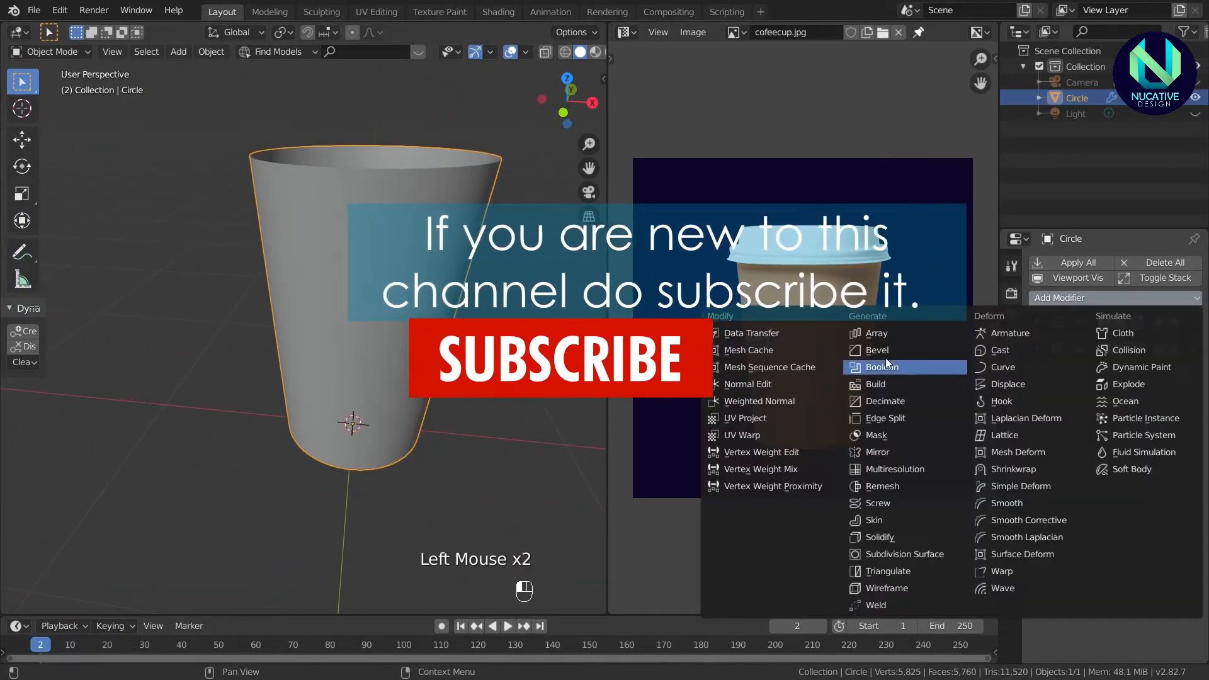
click(879, 536)
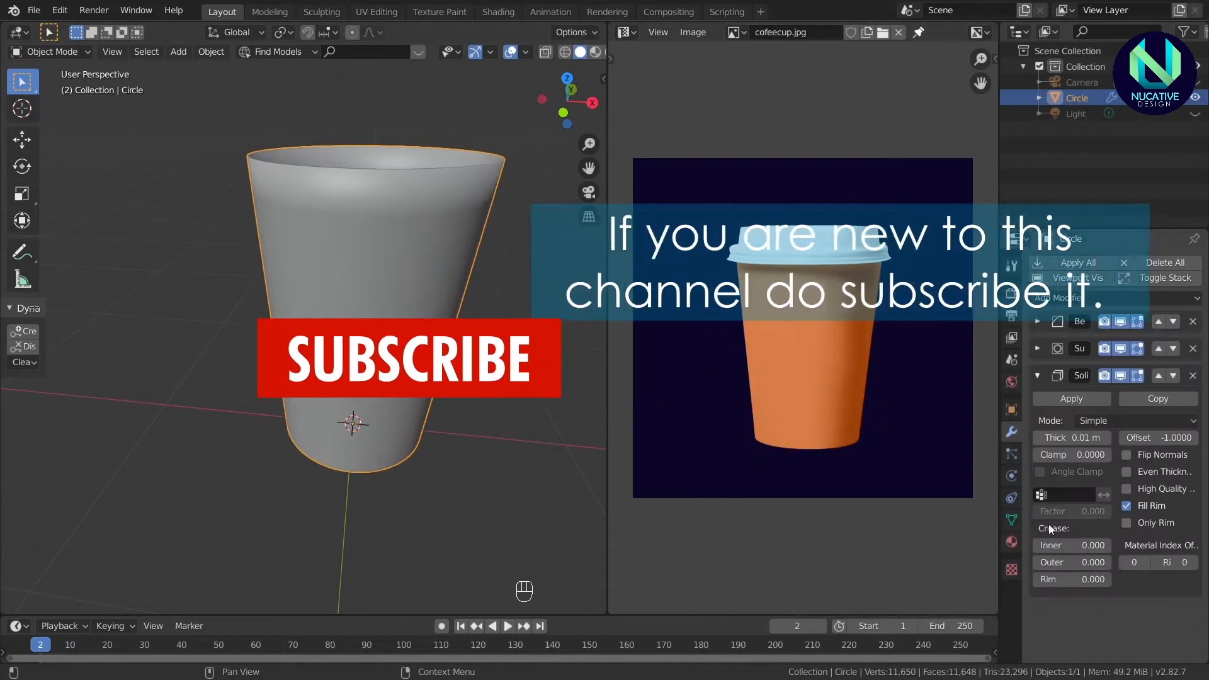
click(1157, 377)
click(1158, 352)
Try a Solidify thickness of 0.02 m on the cup wall and return it to 0.01 m.
drag(567, 101, 576, 151)
click(1107, 384)
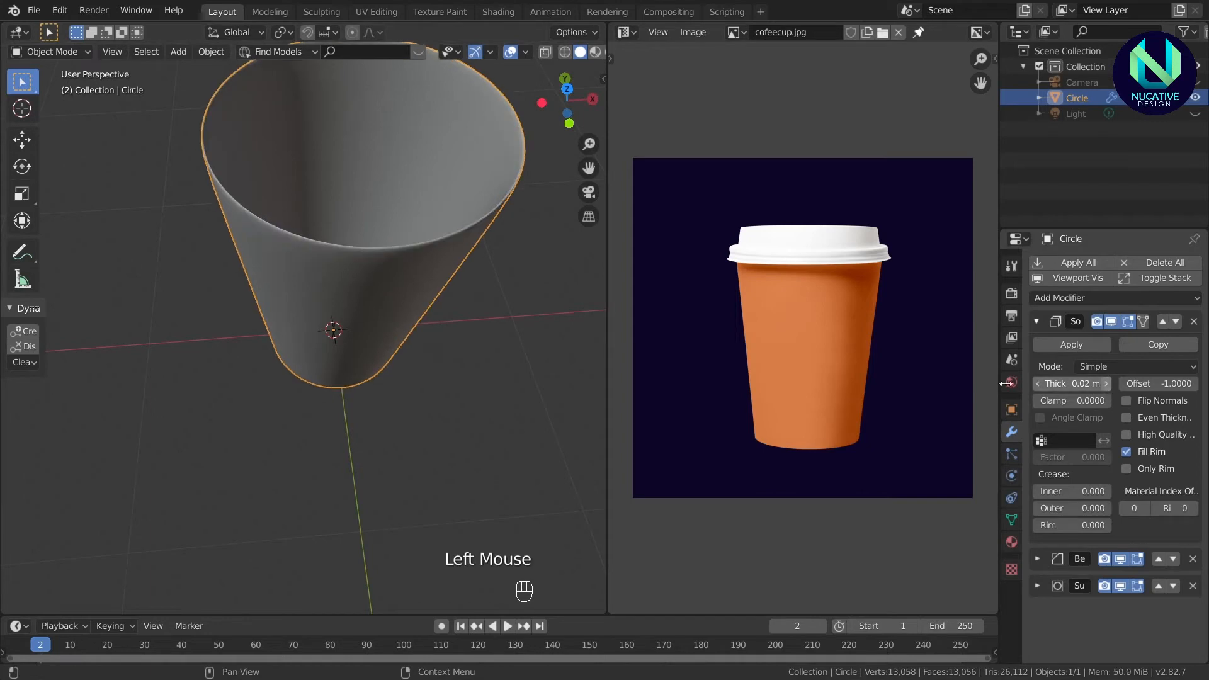
mouse_move(567, 100)
mouse_down()
mouse_move(566, 152)
mouse_move(583, 47)
mouse_move(586, 113)
mouse_up()
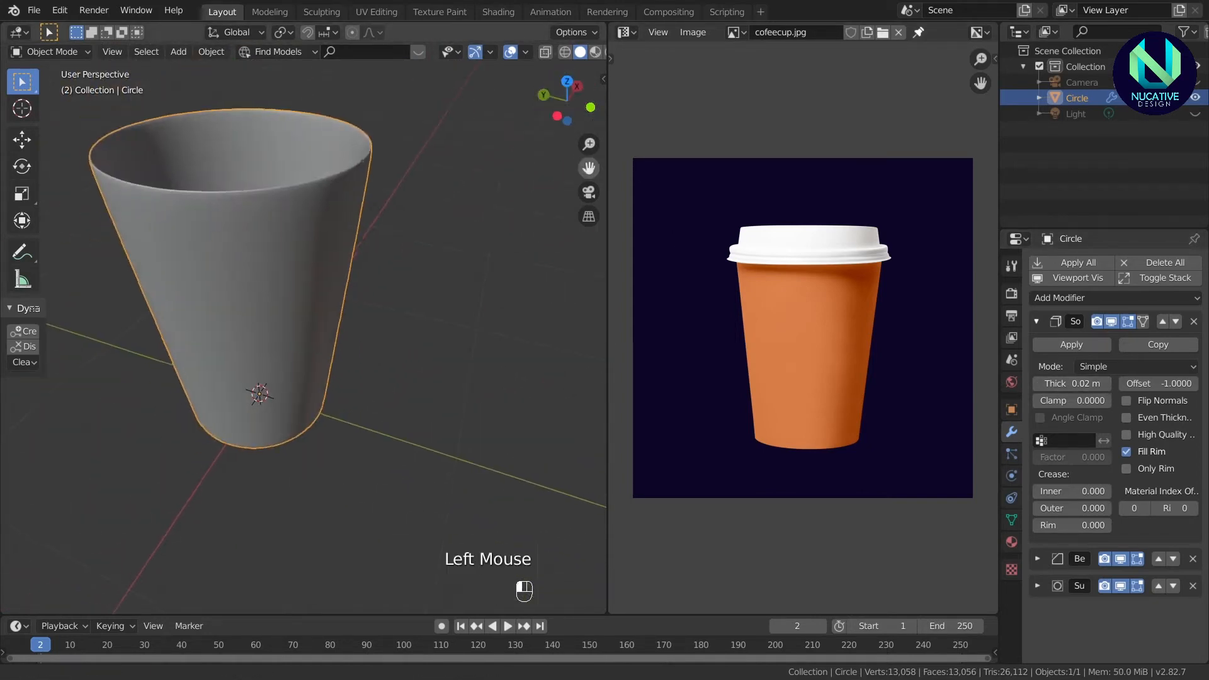
scroll(469, 236, up, 3)
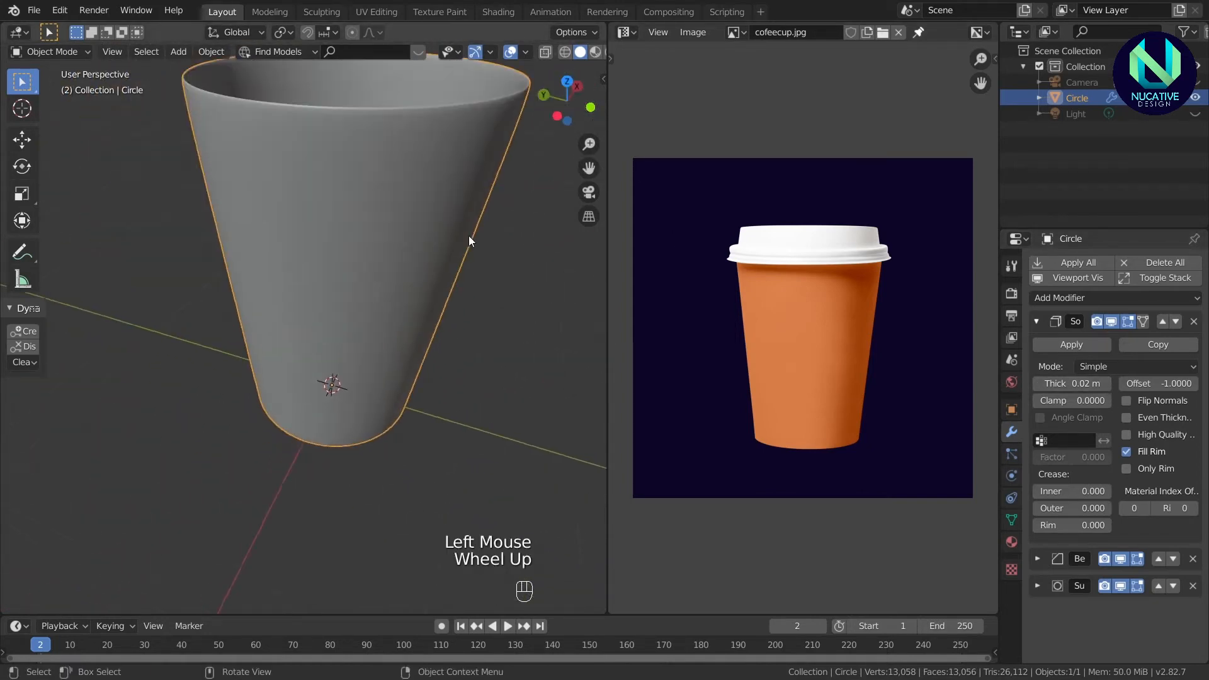
click(1039, 383)
drag(567, 101, 560, 230)
scroll(420, 225, down, 3)
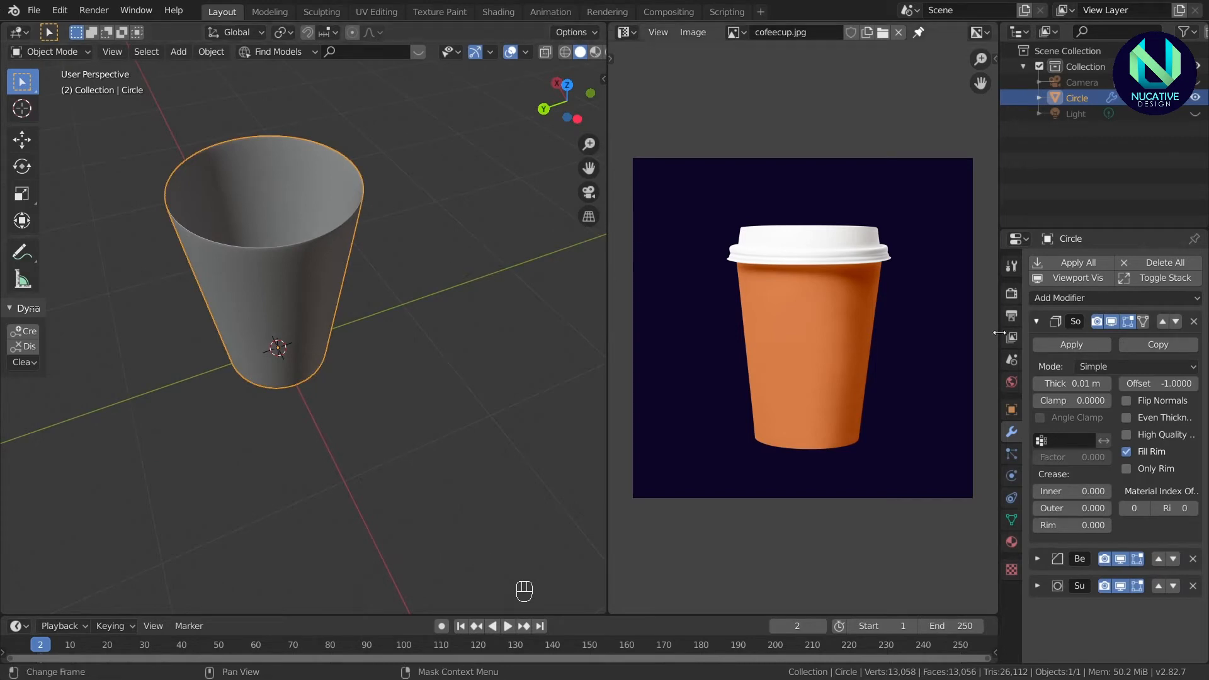
click(1036, 321)
drag(591, 119, 583, 110)
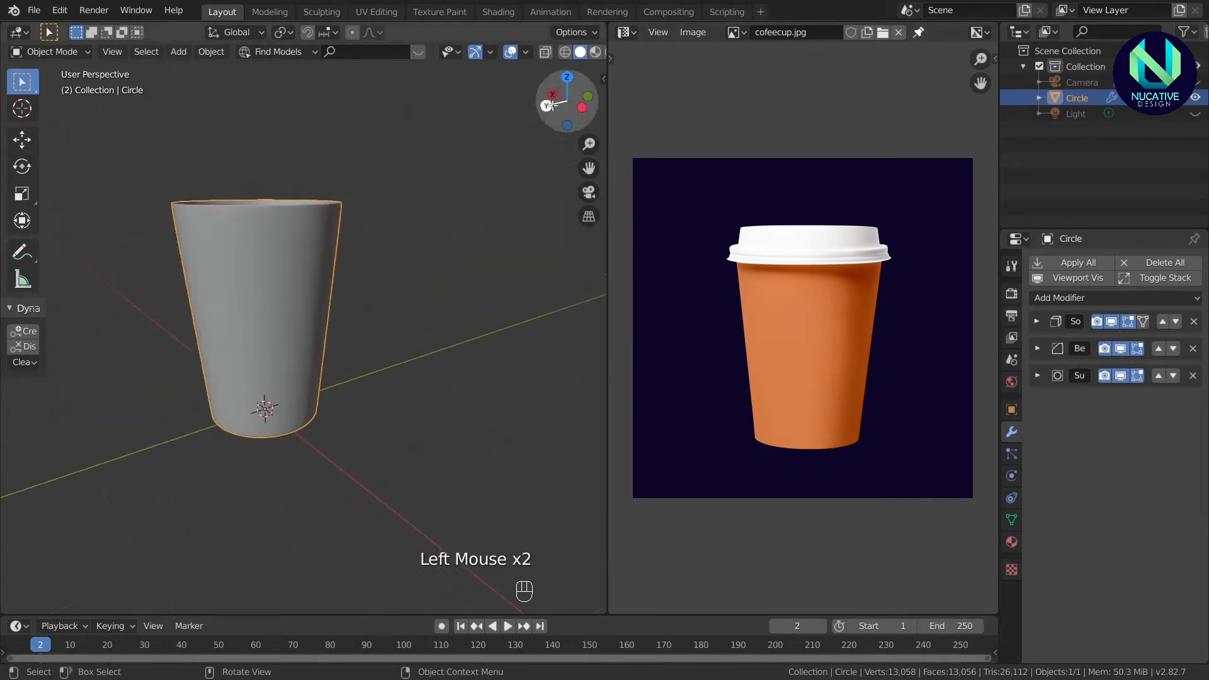
scroll(374, 252, up, 1)
drag(586, 166, 473, 263)
scroll(474, 263, up, 1)
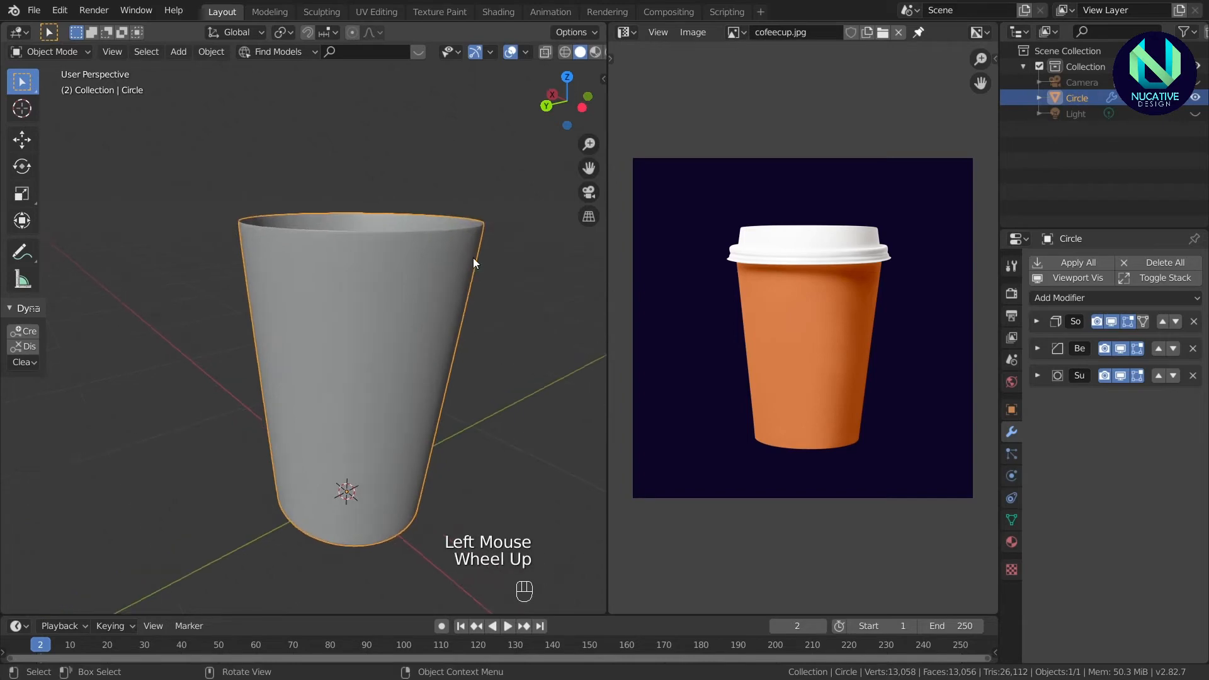
Undo the recent loop cut and extrusion edits around the upper part of the cup.
key(ctrl+z)
key(ctrl+z)
key(ctrl+z)
key(ctrl+z)
key(ctrl+z)
key(ctrl+z)
key(ctrl+z)
key(ctrl+z)
key(ctrl+z)
key(ctrl+z)
key(ctrl+z)
key(ctrl+z)
key(ctrl+z)
key(ctrl+z)
key(ctrl+z)
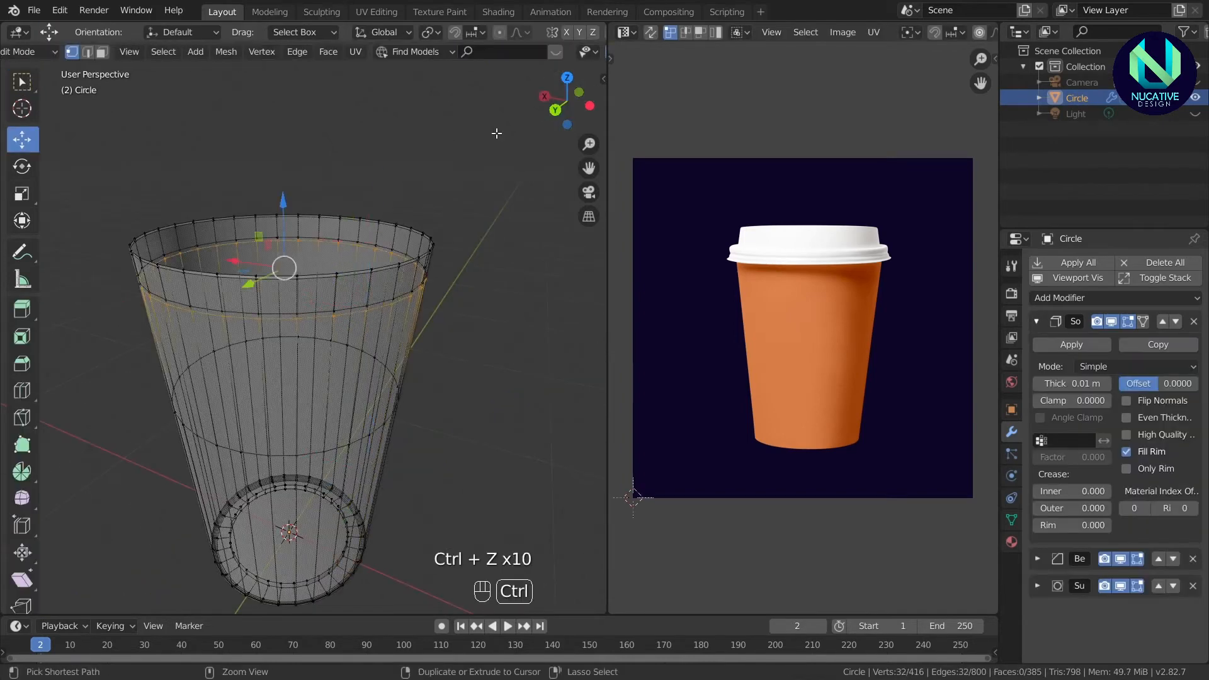
key(ctrl+z)
Inspect the cup's mesh around the rim in Edit Mode and its smoothed shape in Object Mode.
click(514, 51)
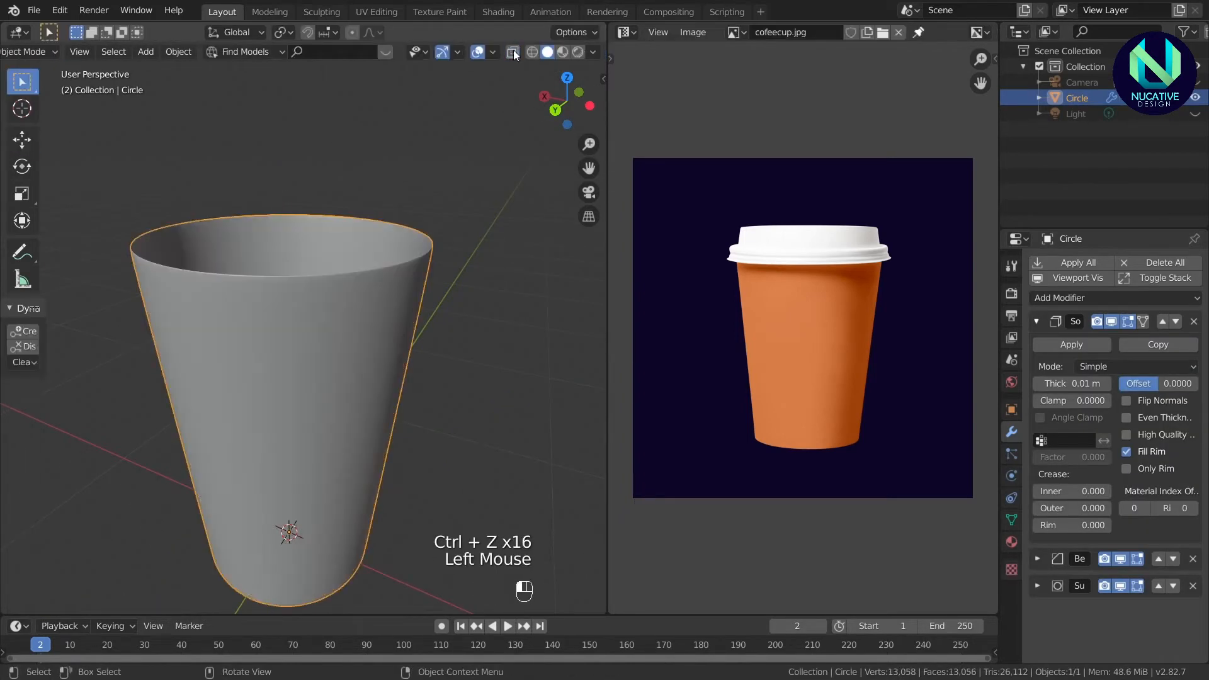
click(515, 51)
key(Tab)
click(515, 52)
click(549, 142)
drag(566, 112, 566, 92)
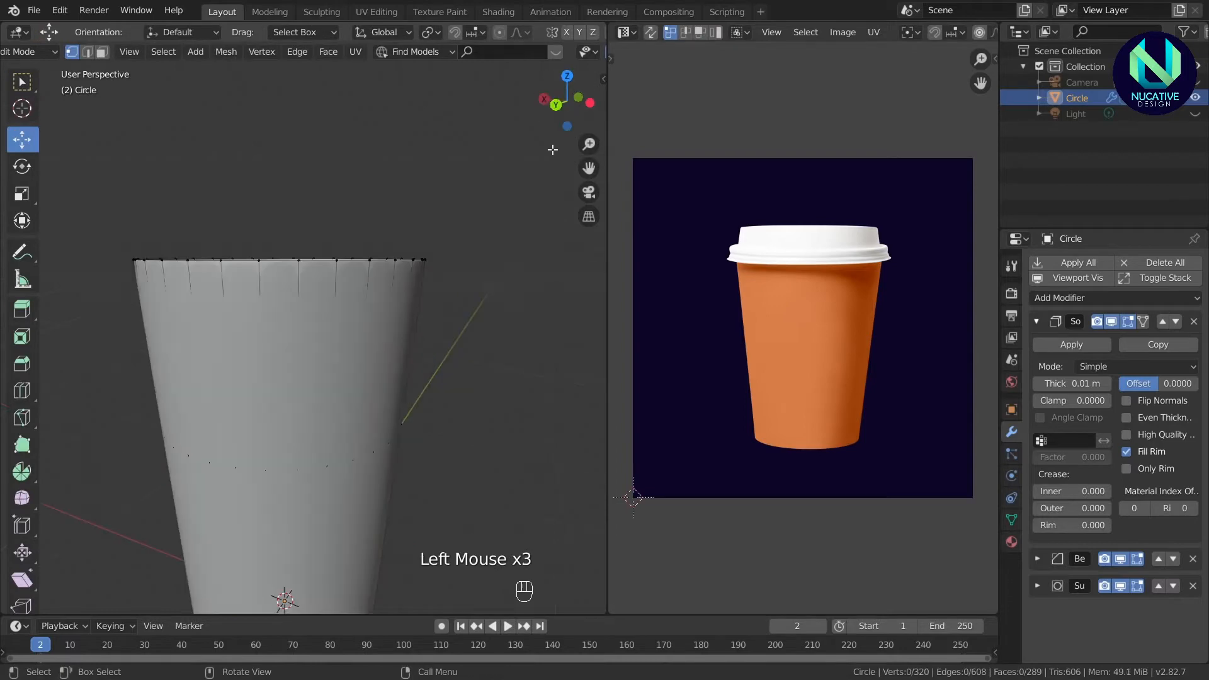
key(Tab)
scroll(475, 318, down, 3)
click(378, 338)
scroll(381, 338, up, 1)
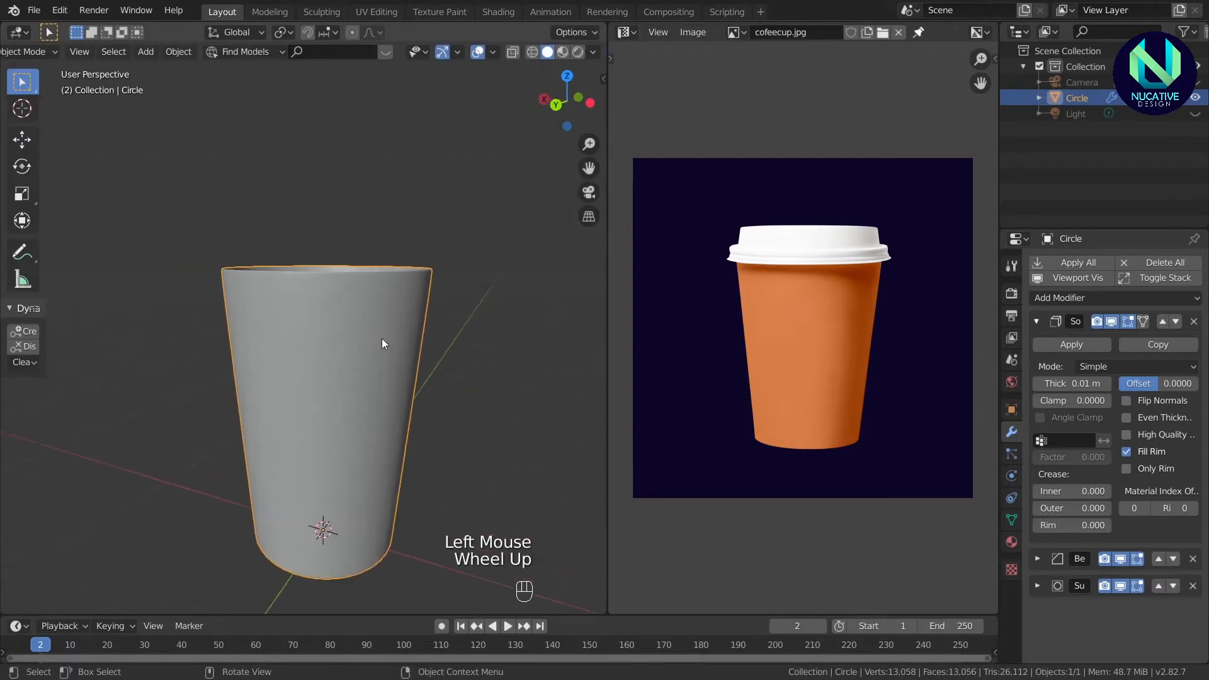
In Edit Mode with X-ray on, add a loop cut around the cup's upper section and slide it close to the rim, about -0.90.
key(Tab)
scroll(411, 292, up, 2)
click(412, 244)
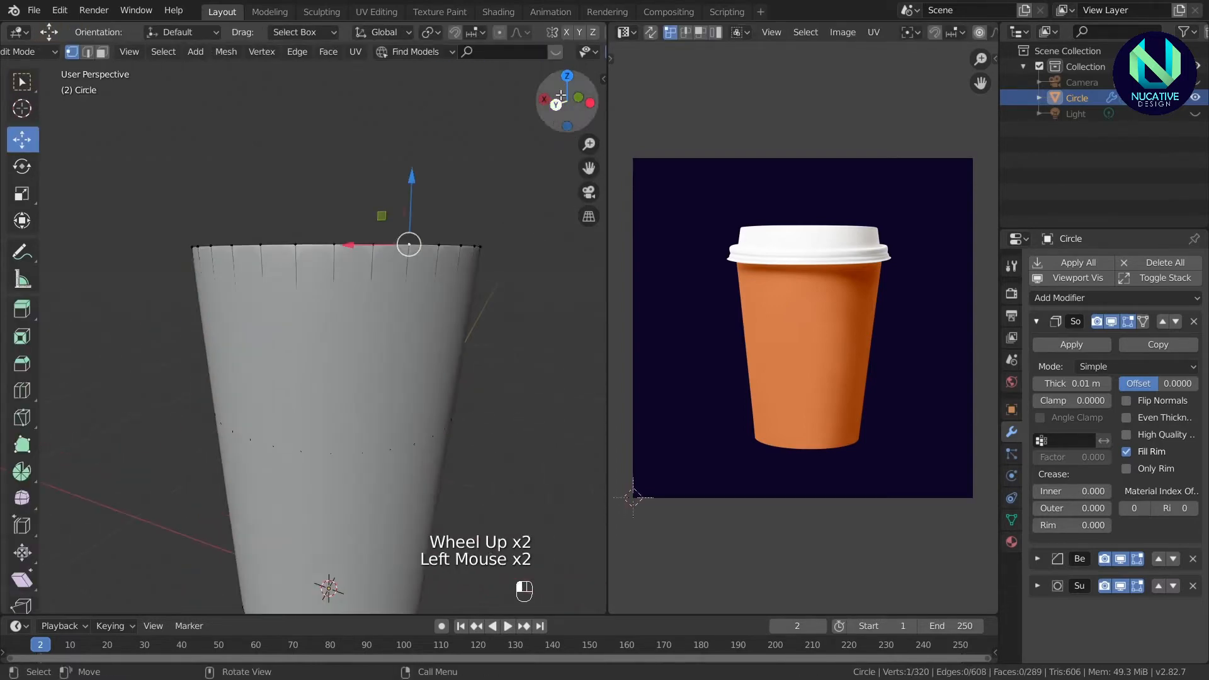
drag(567, 98, 566, 120)
scroll(566, 54, down, 6)
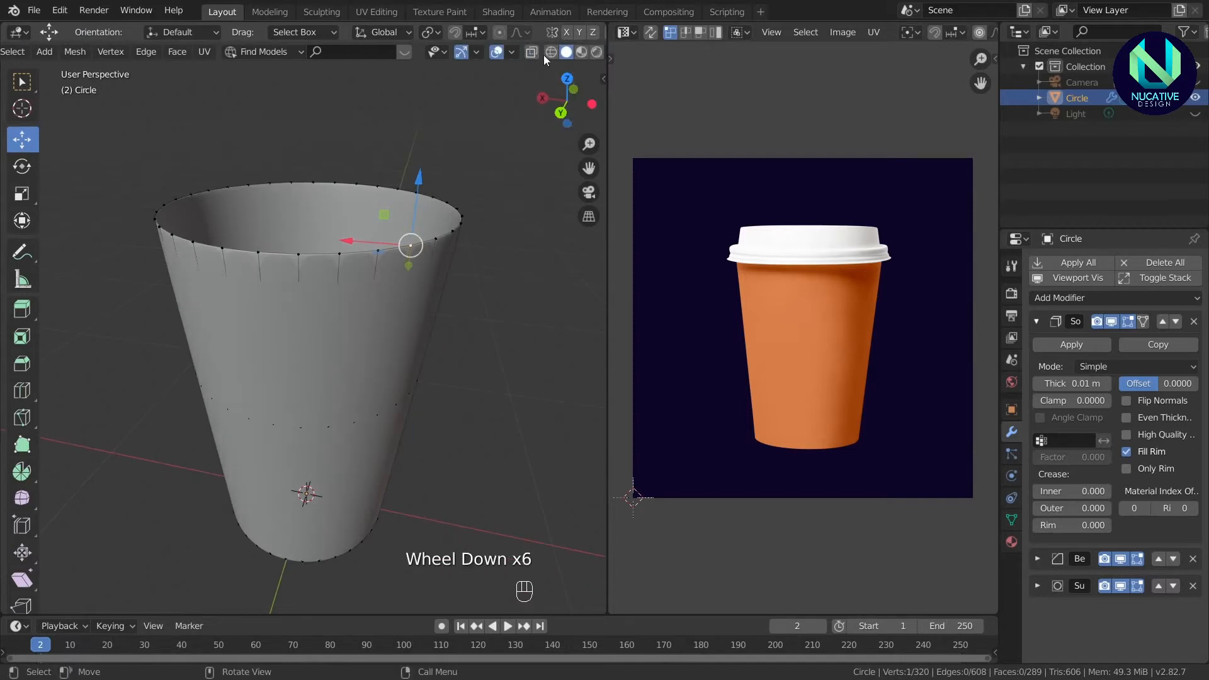
click(531, 52)
key(ctrl+r)
click(410, 260)
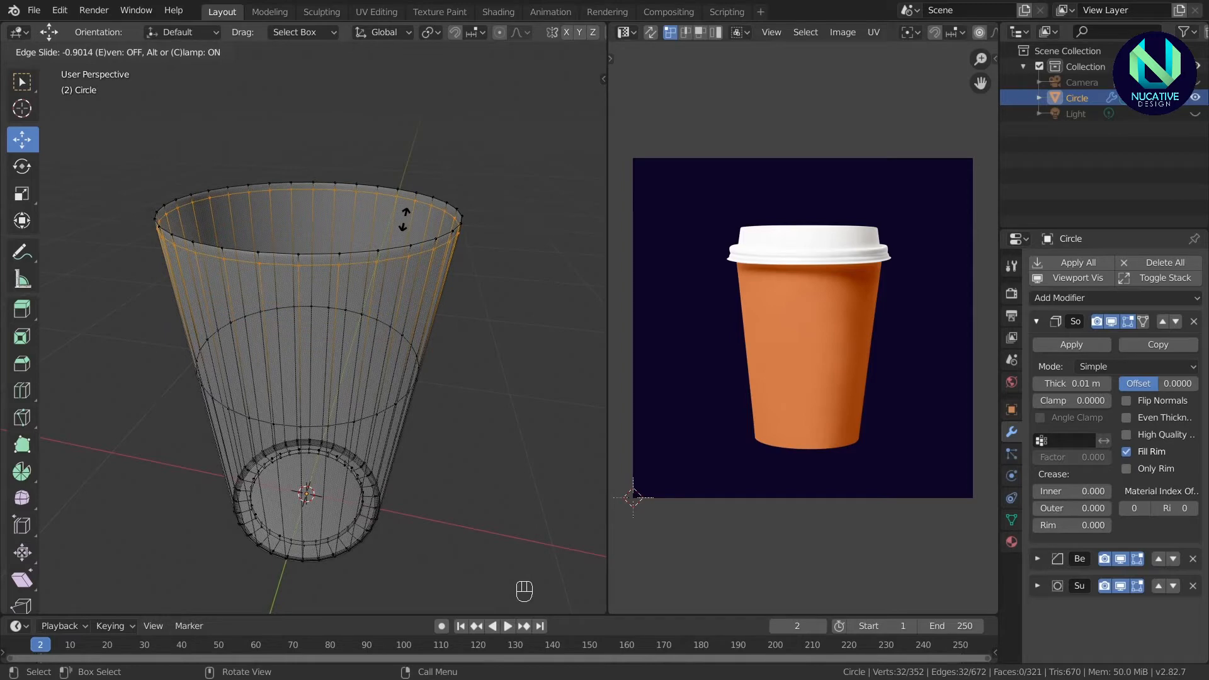
click(404, 219)
Select the rim edge loop together with the new loop and extrude the band slightly outward along its normals as a lip.
click(532, 53)
click(532, 53)
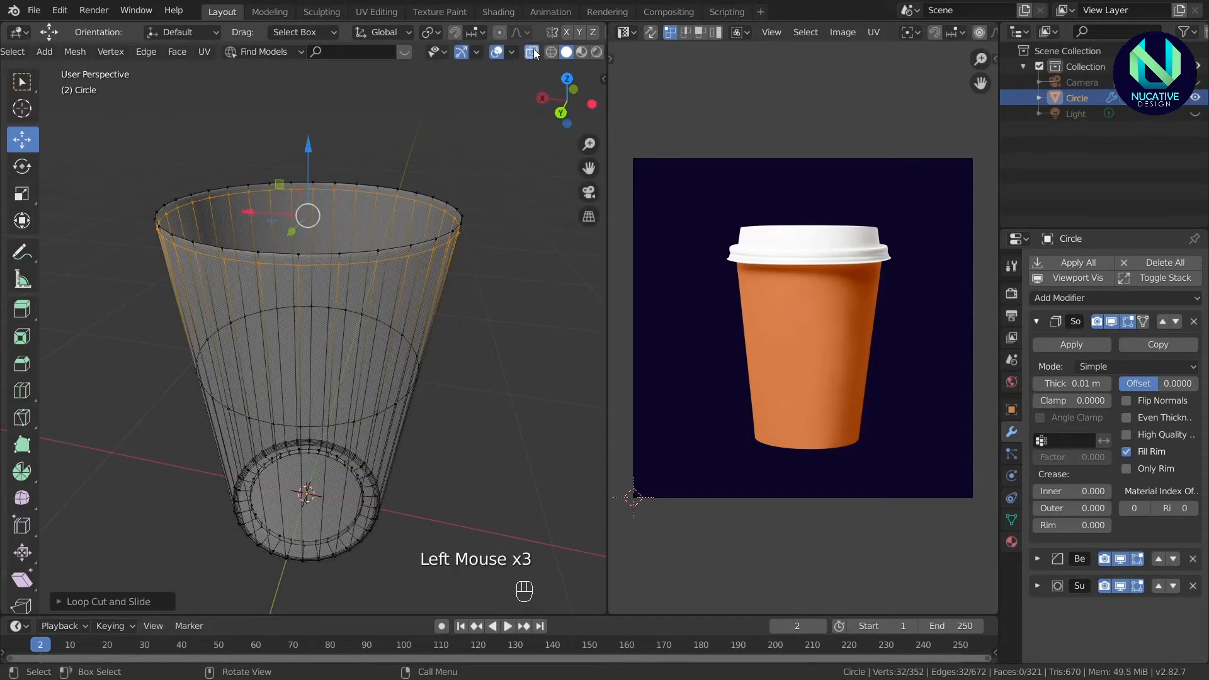
alt+shift+click(435, 238)
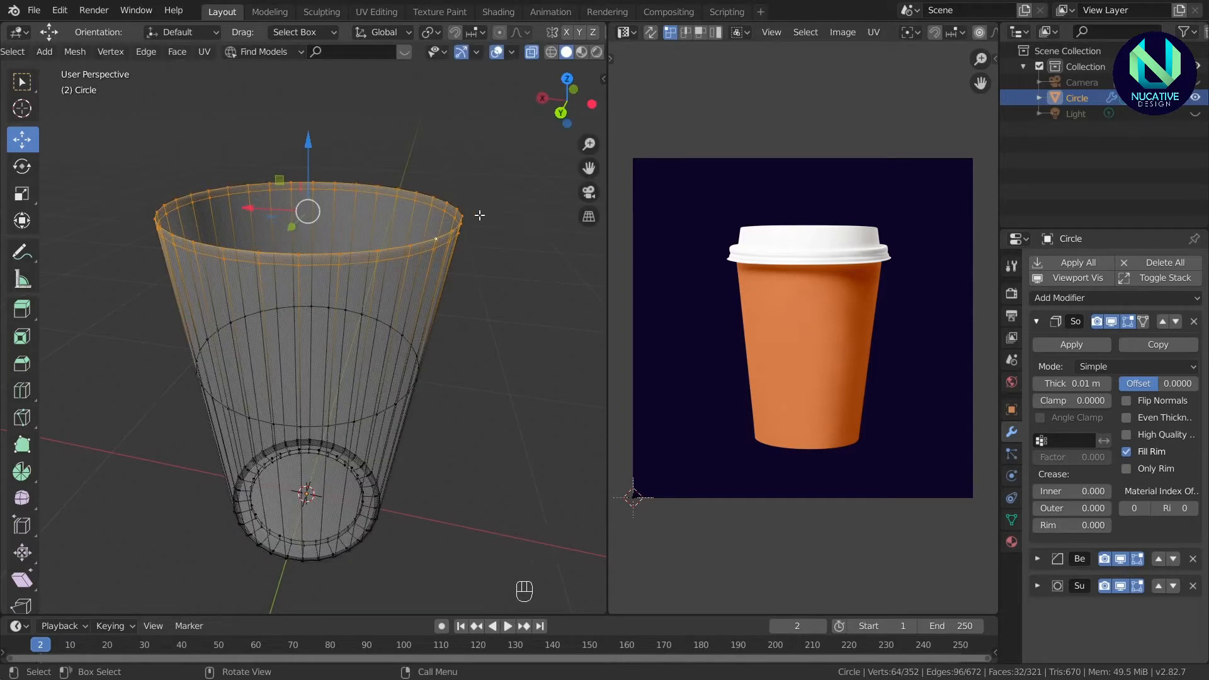
key(alt+e)
click(478, 215)
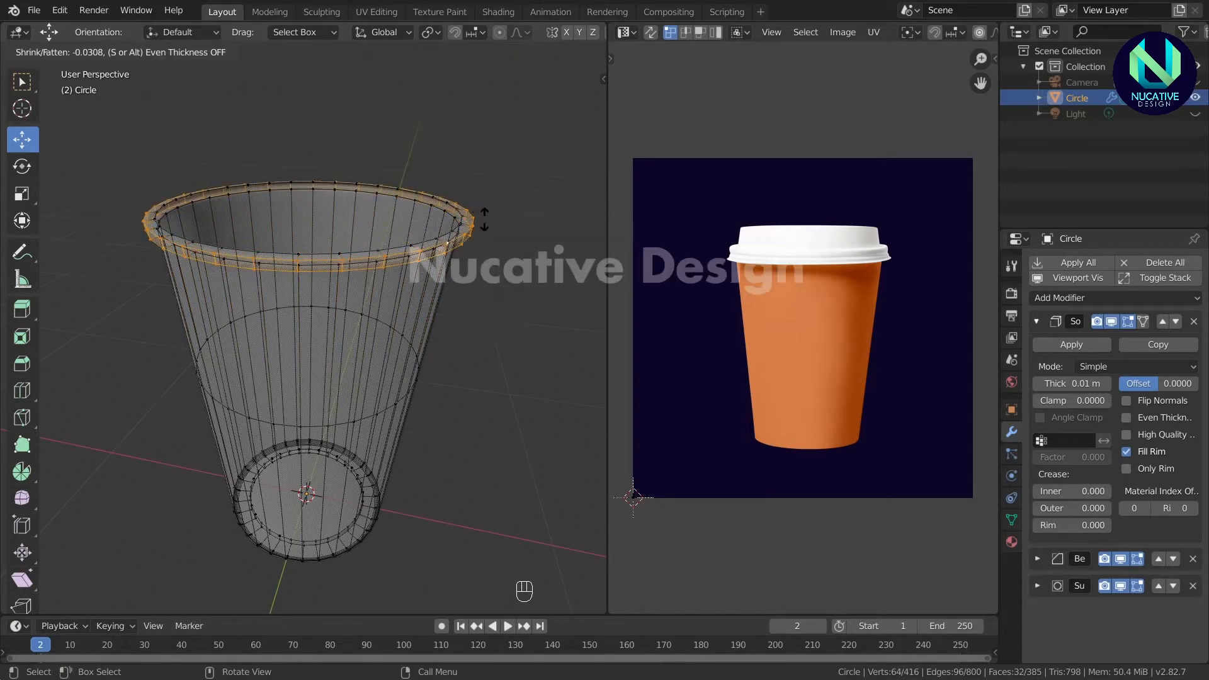
click(485, 218)
click(533, 52)
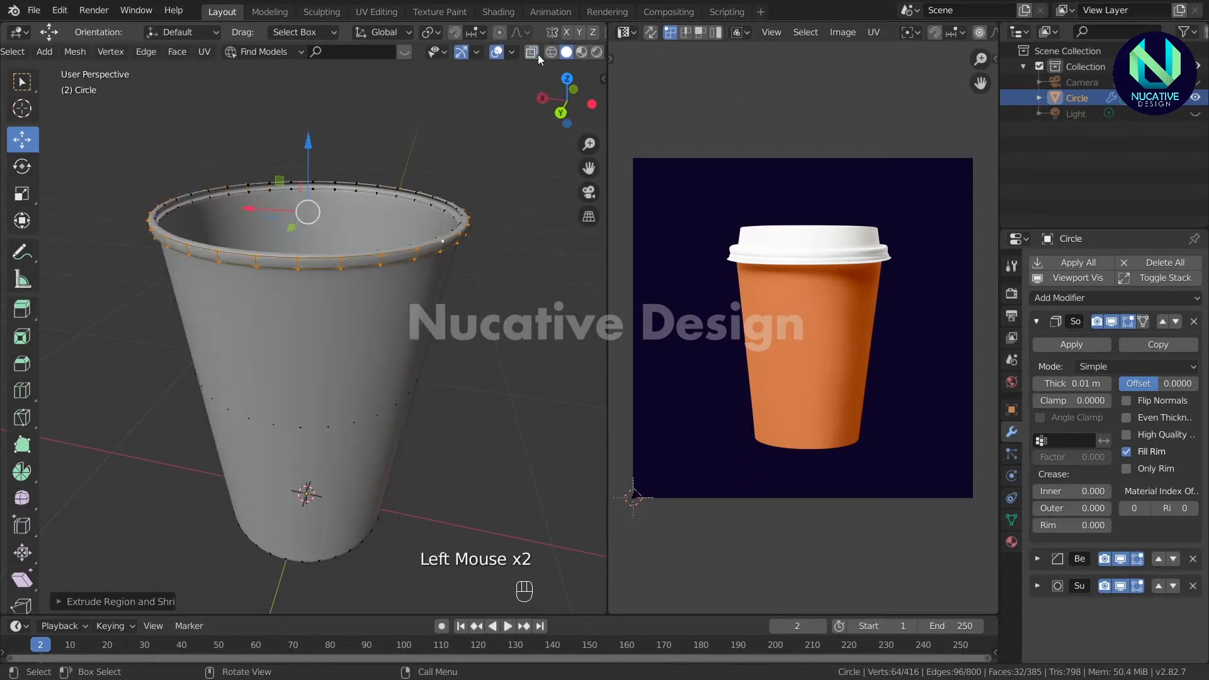
Adjust the overall scale of the extruded rim band and stretch it along the Z axis.
mouse_move(556, 111)
mouse_down()
mouse_move(554, 75)
mouse_move(562, 308)
mouse_move(557, 75)
mouse_move(542, 148)
mouse_move(555, 98)
mouse_up()
key(s)
key(s)
click(532, 207)
scroll(428, 264, down, 2)
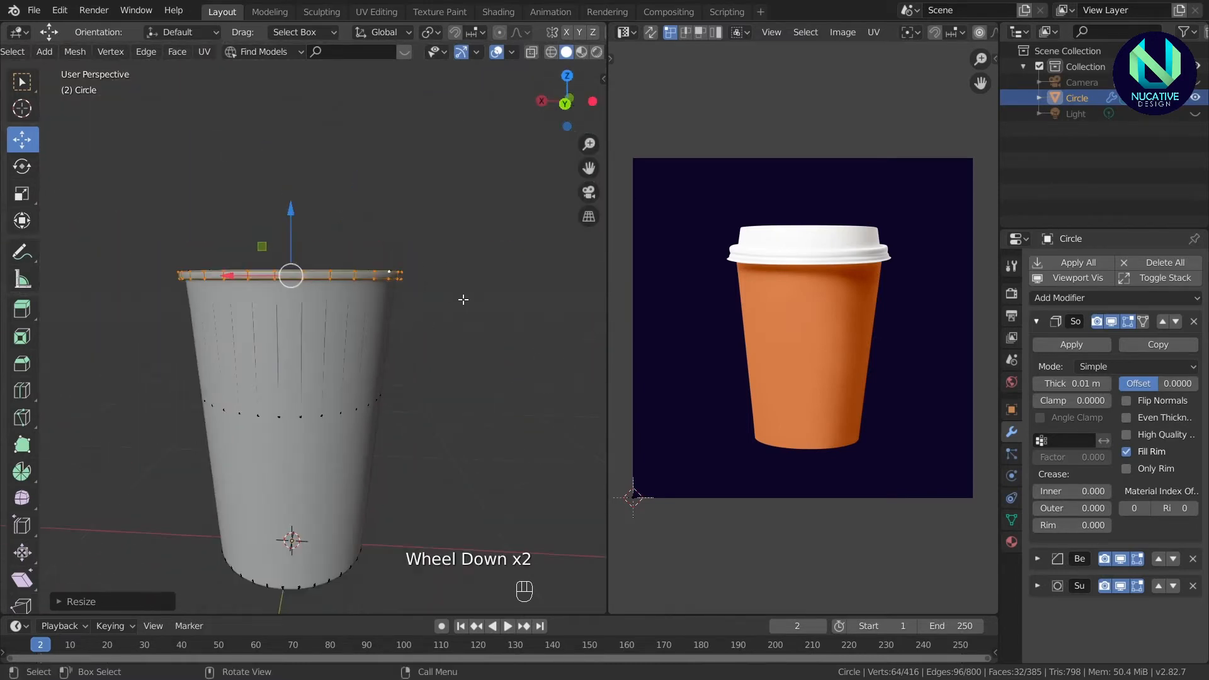
key(s)
key(z)
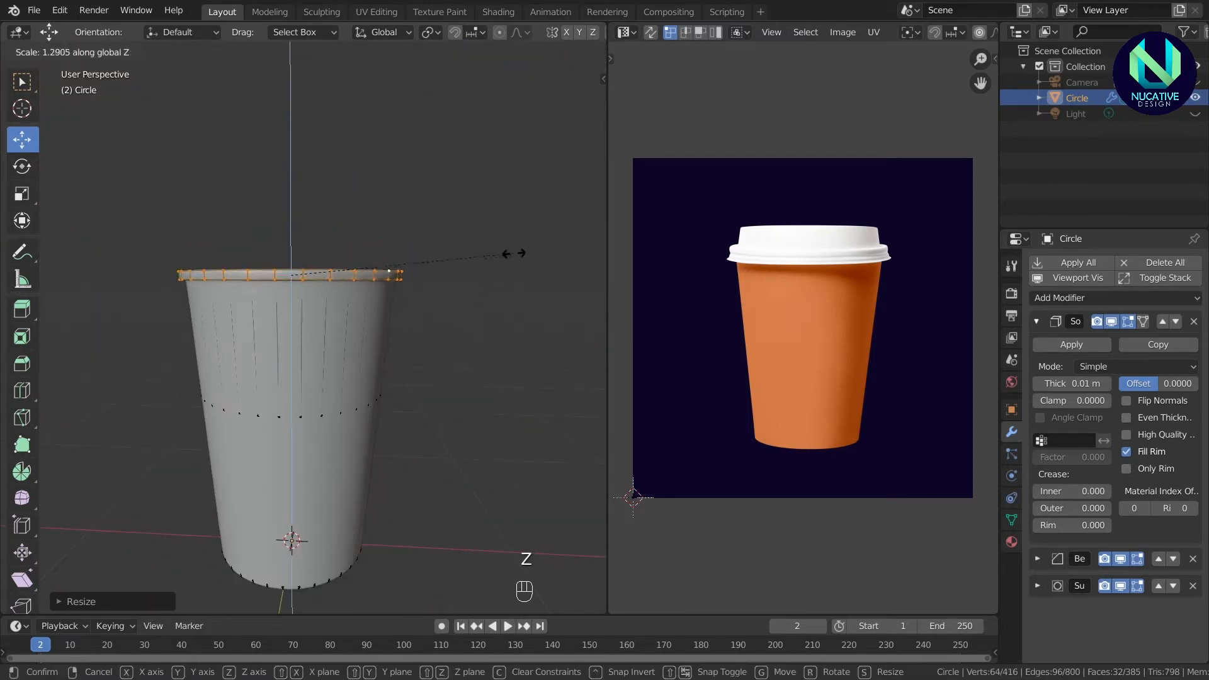
click(532, 231)
Fine-tune the extruded rim's overall scale to widen the lip slightly.
key(s)
click(522, 268)
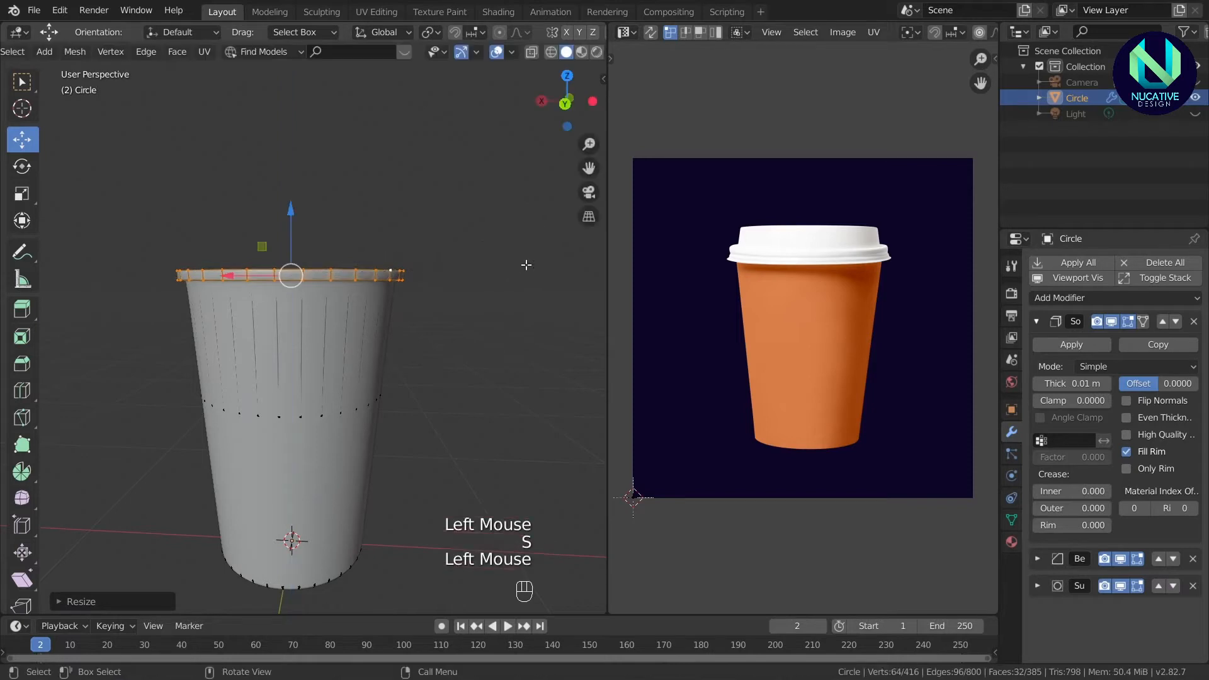
scroll(521, 270, down, 2)
scroll(517, 274, up, 5)
key(s)
click(533, 267)
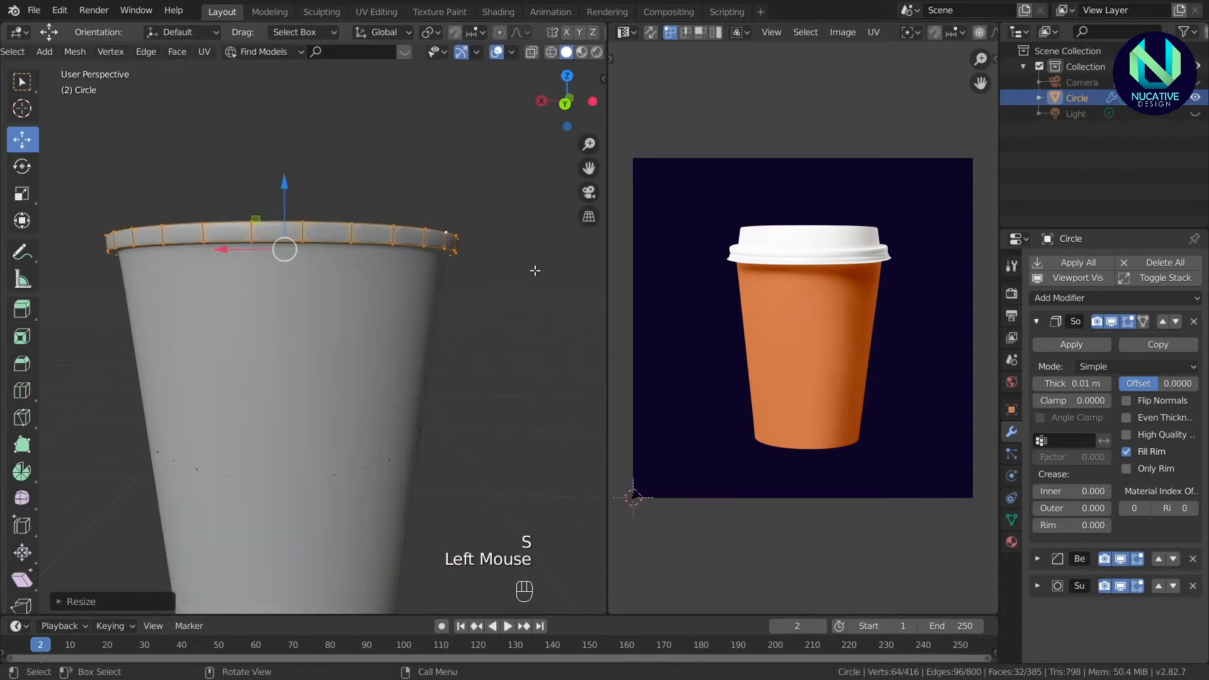
Return to Object Mode, check the finished cup rim and save the file.
key(Tab)
drag(574, 126, 537, 134)
scroll(422, 351, down, 3)
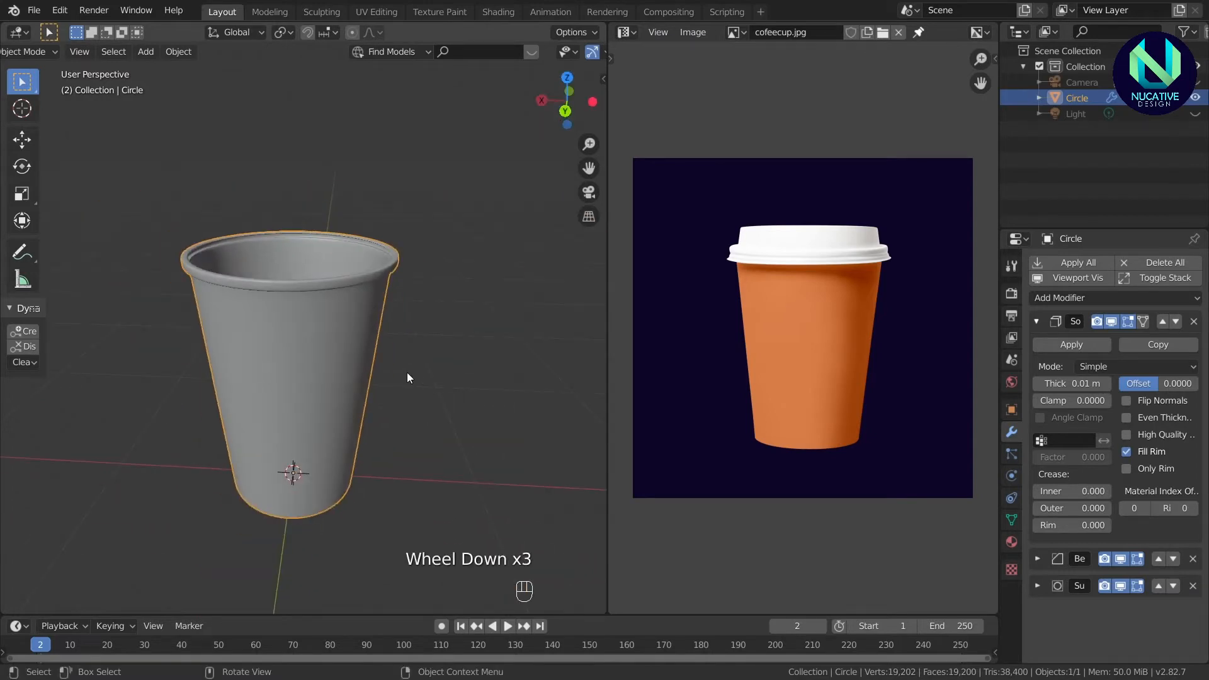
key(ctrl+s)
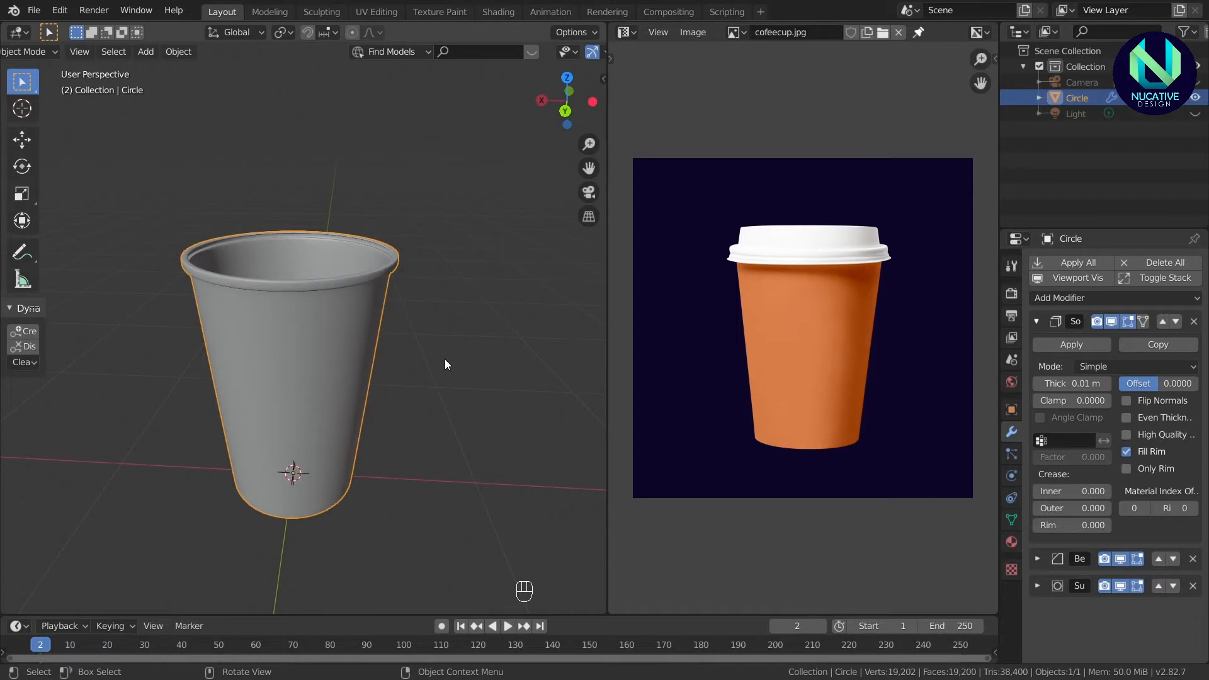
key(Tab)
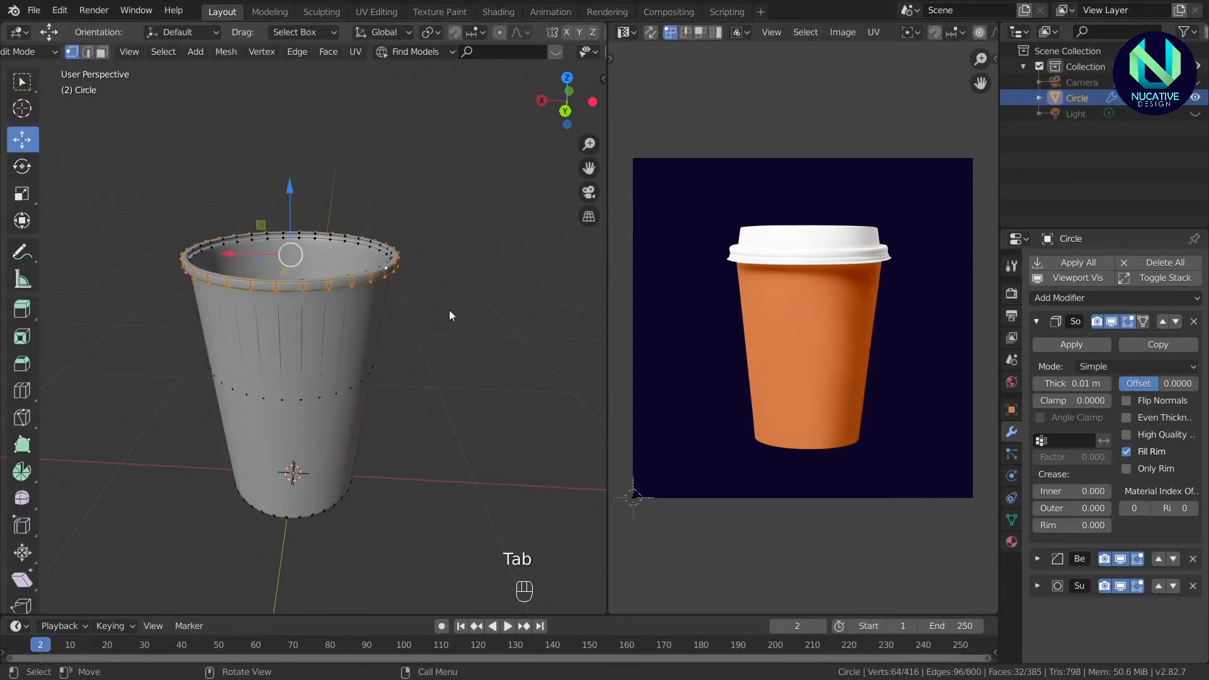
key(Tab)
key(KP_1)
drag(588, 167, 602, 210)
scroll(557, 460, up, 2)
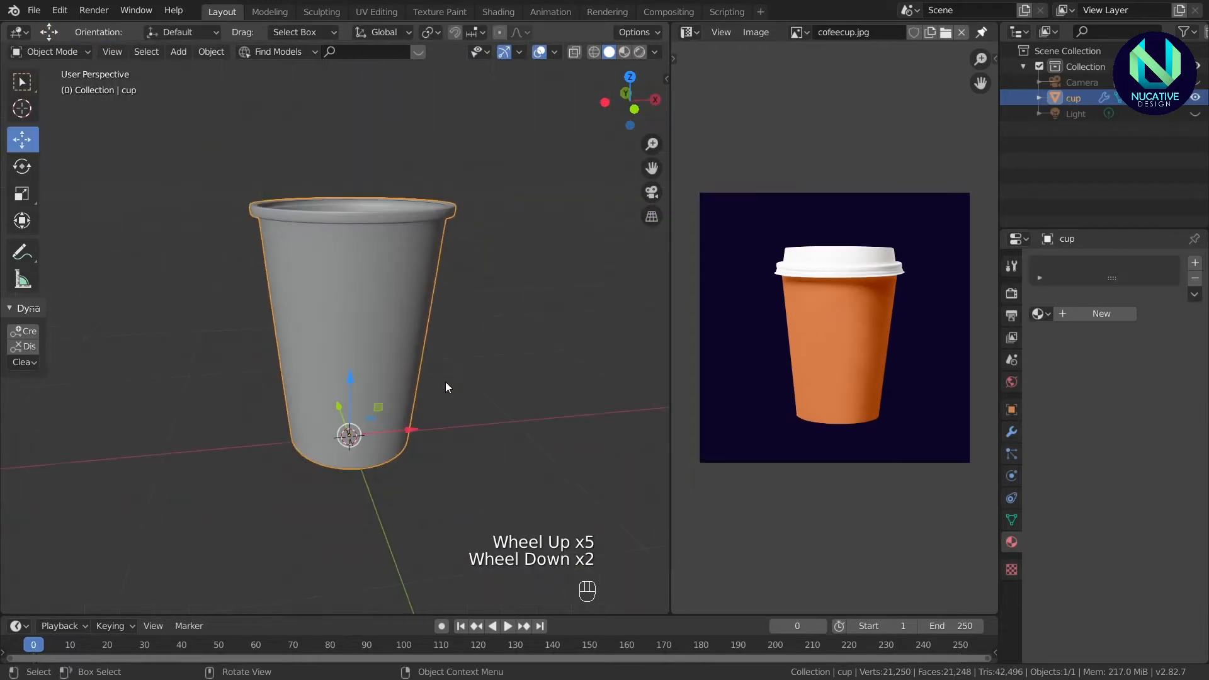
Add a circle mesh at the cup's base as the start of the lid and scale it down to about 0.37.
key(KP_1)
scroll(484, 343, down, 2)
click(178, 52)
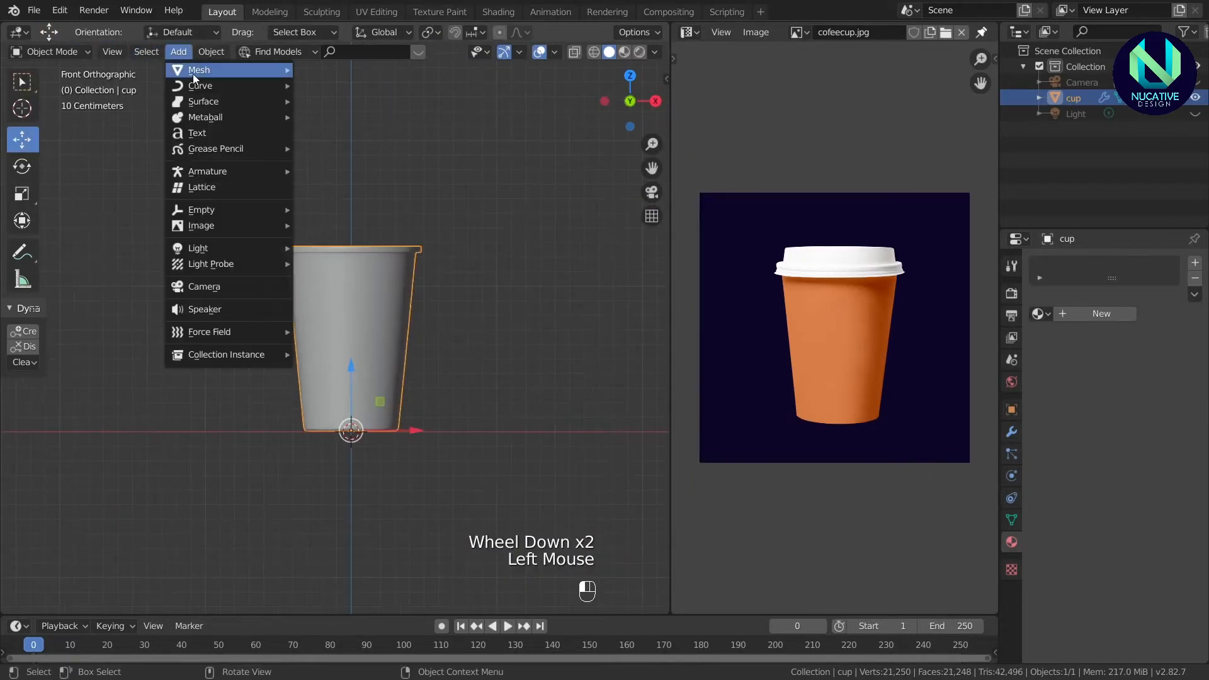
mouse_move(193, 71)
click(352, 102)
key(s)
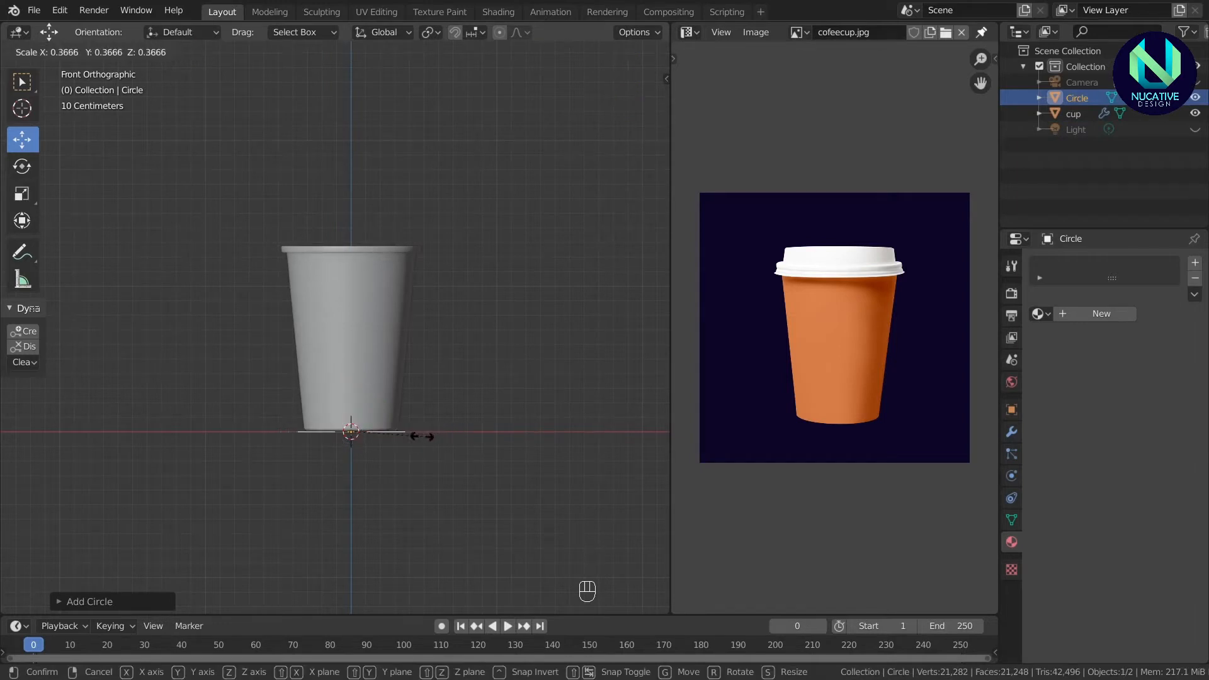
click(422, 436)
Raise the circle about 1.2 m along Z to the underside of the cup's rim and scale it slightly wider than the rim.
drag(351, 302, 334, 247)
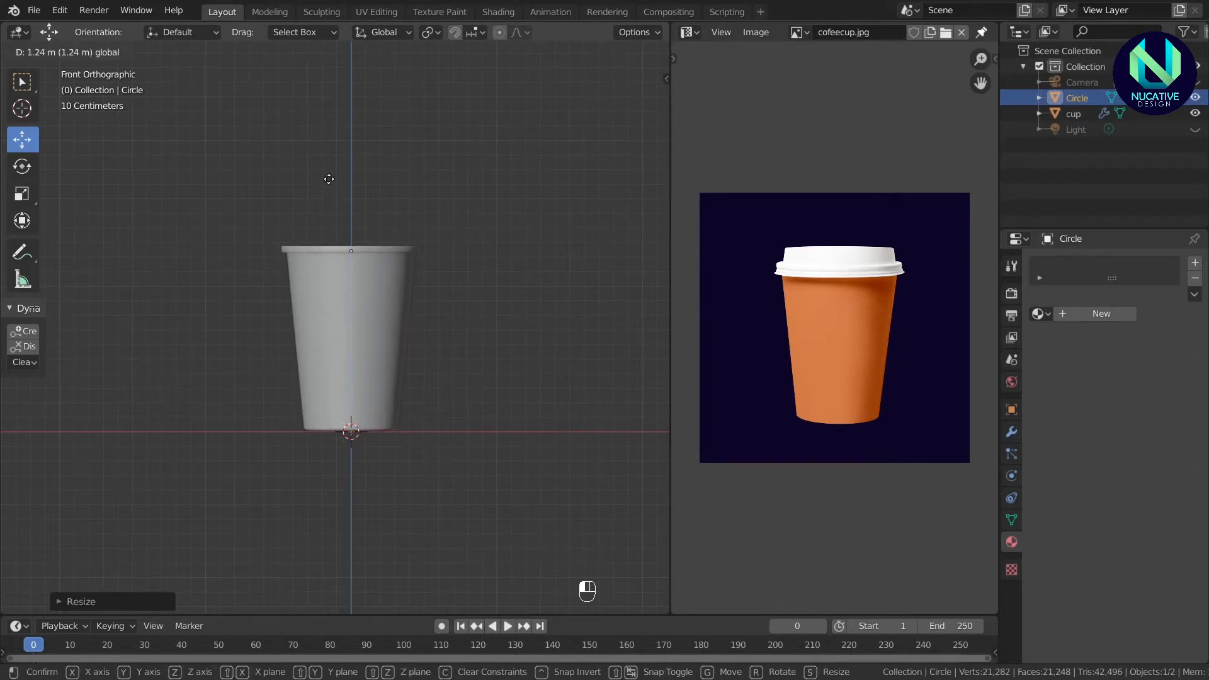
drag(328, 179, 334, 185)
key(s)
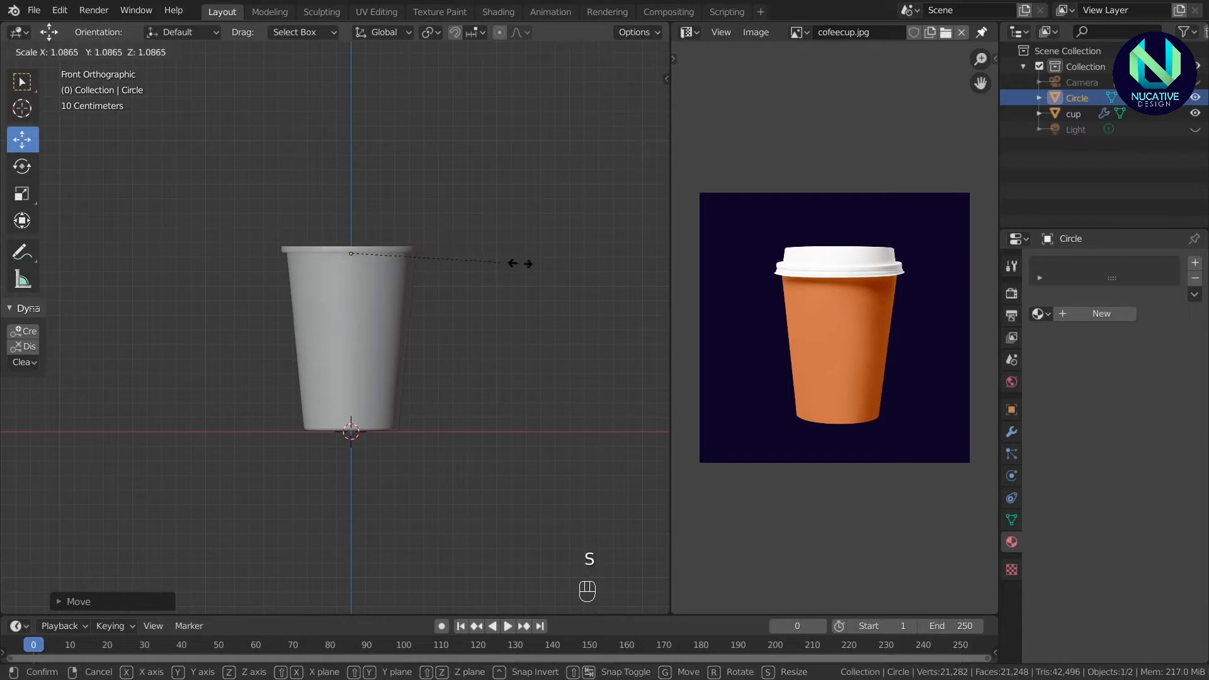
key(KP_7)
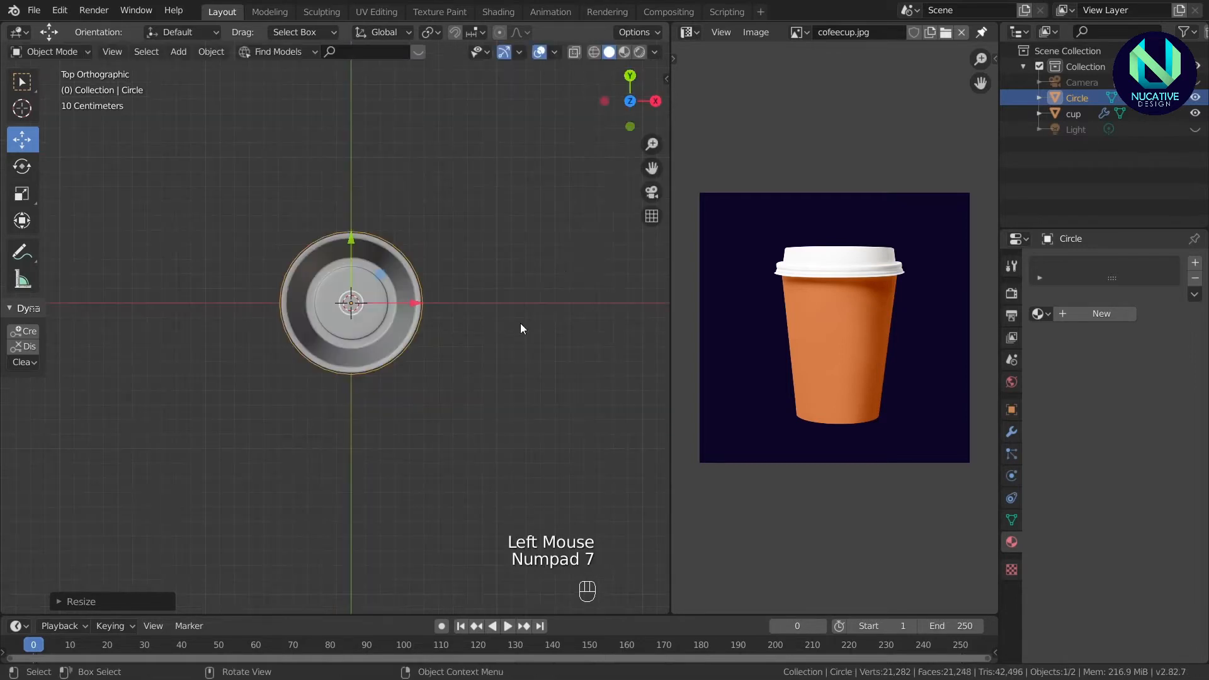
scroll(527, 312, up, 4)
key(s)
click(544, 297)
key(KP_1)
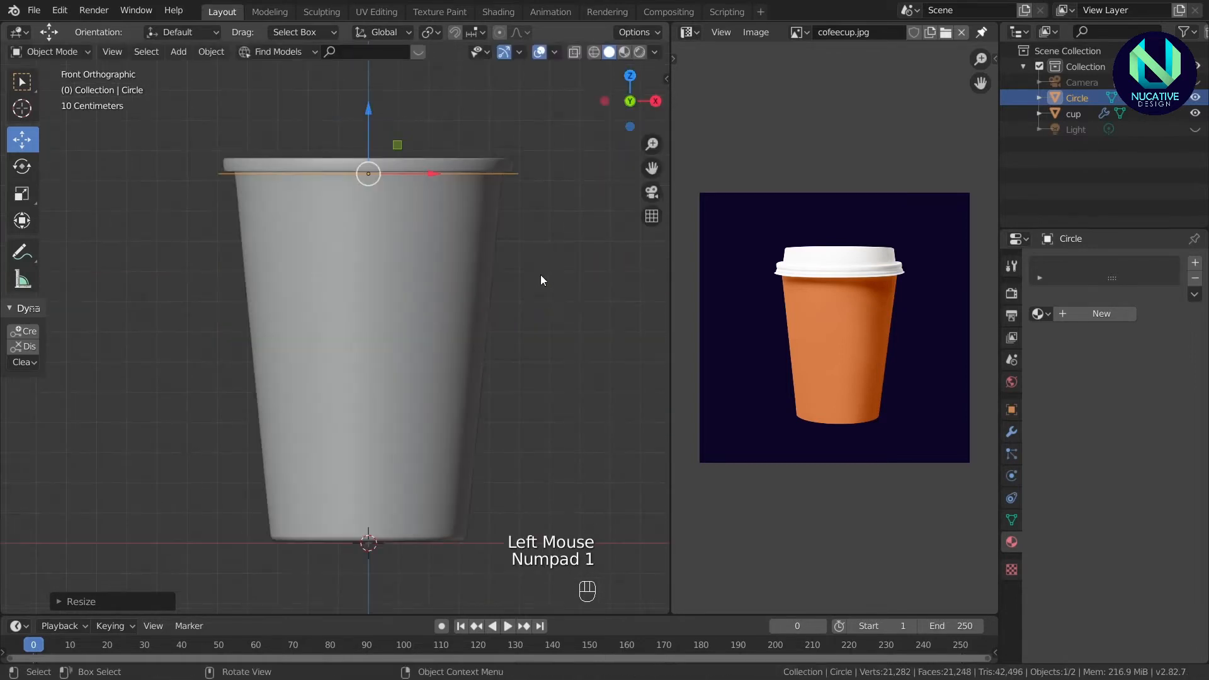
In Edit Mode, extrude the whole circle straight up along Z to just above the cup's rim as the lid's lower band.
scroll(541, 277, down, 1)
key(Tab)
scroll(548, 246, down, 1)
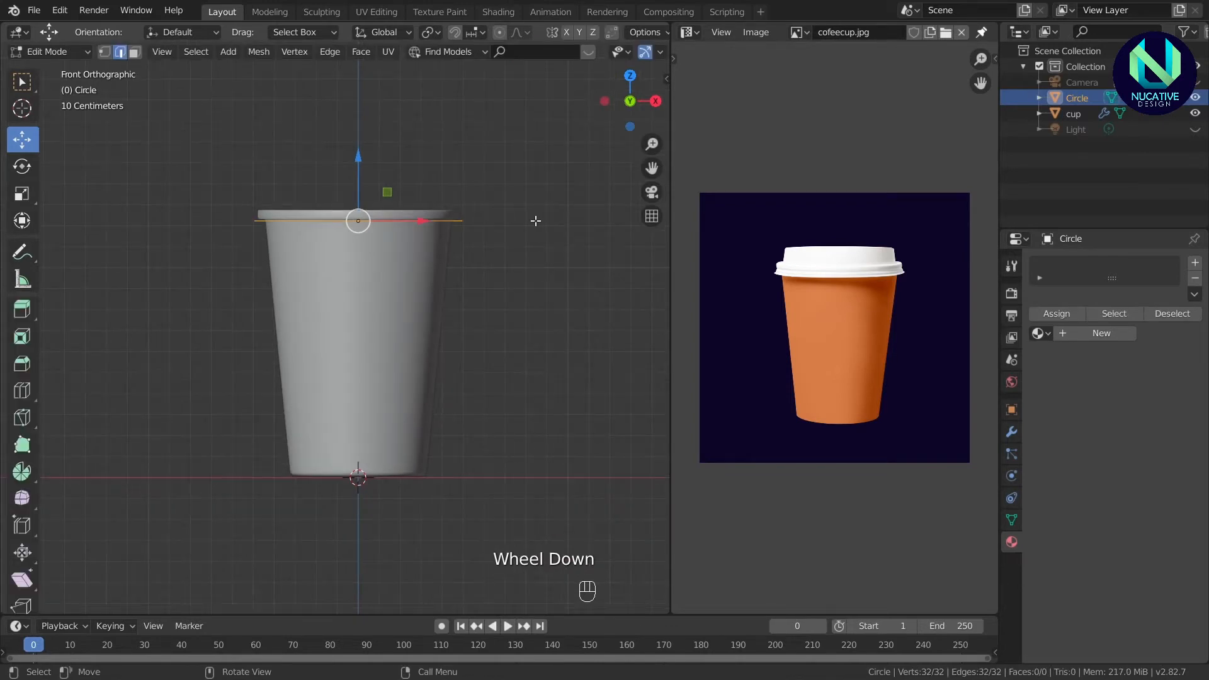
key(a)
drag(651, 168, 671, 199)
key(e)
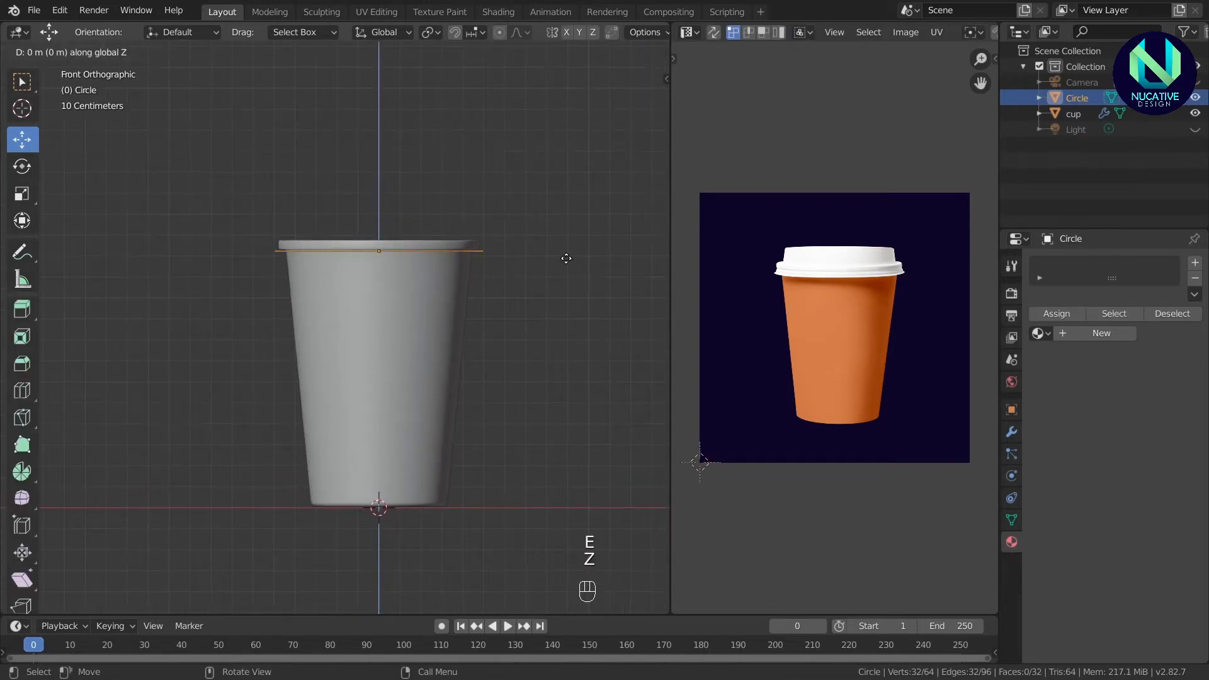
key(z)
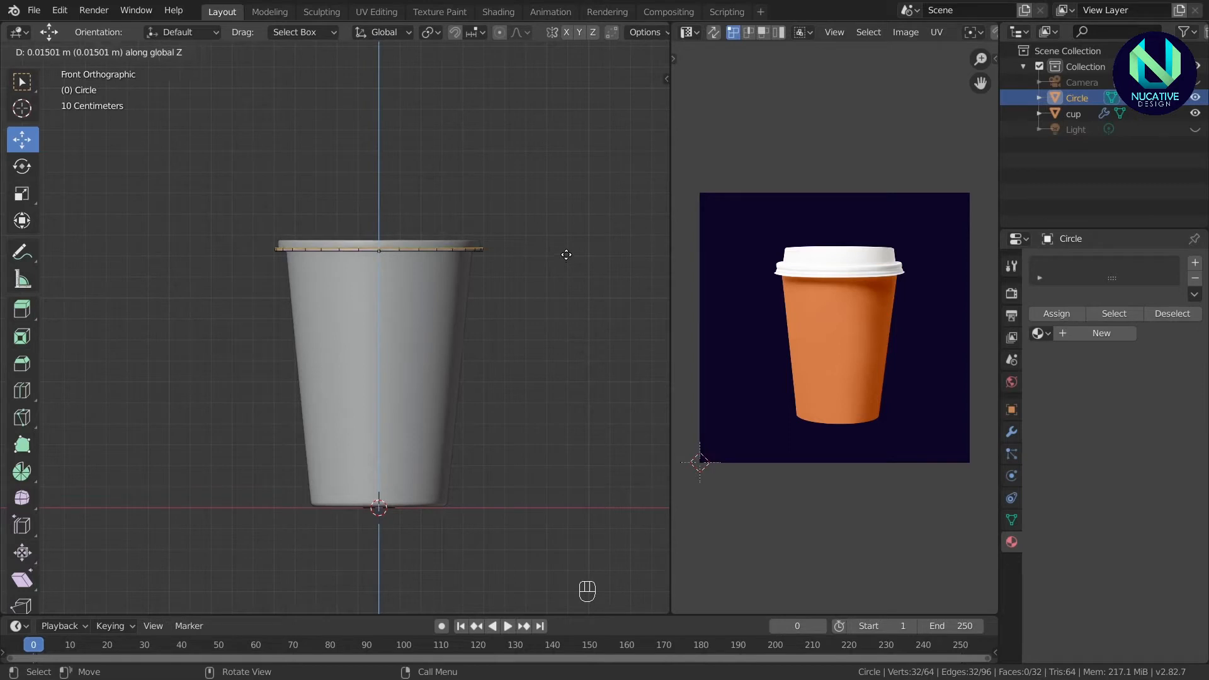
click(566, 247)
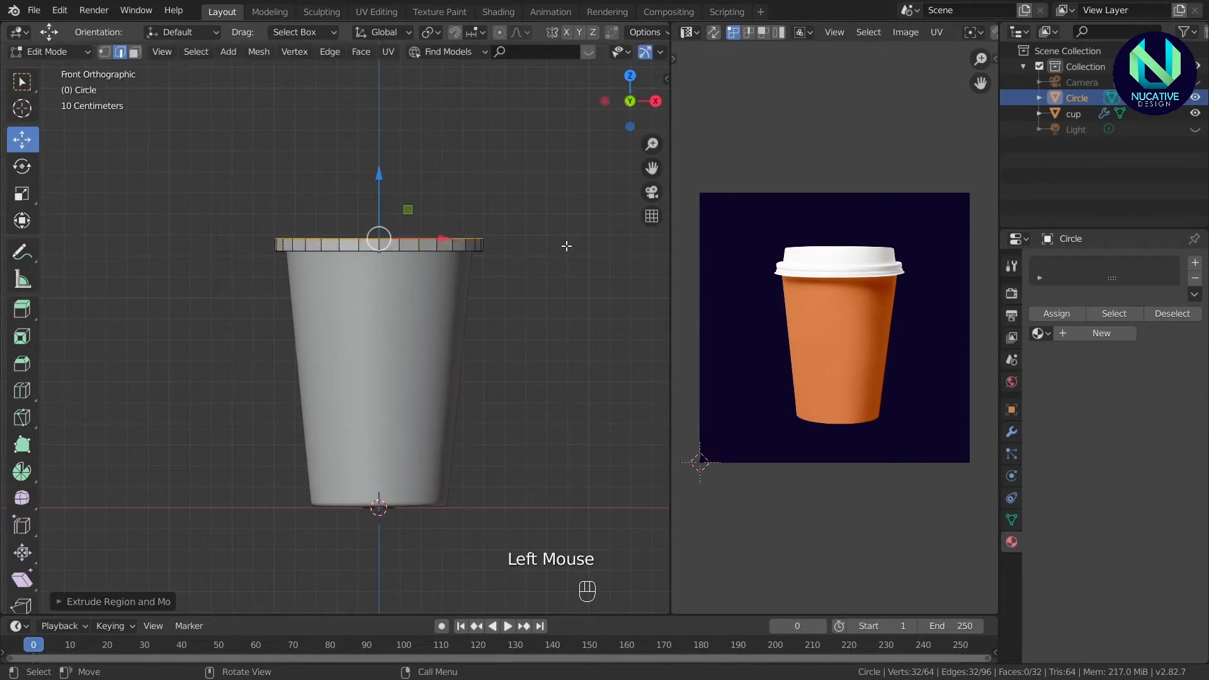
Extrude the lid's top edge inward to about 0.95 scale, and extrude that inner edge a short way up along Z as a second band.
drag(629, 101, 578, 187)
key(e)
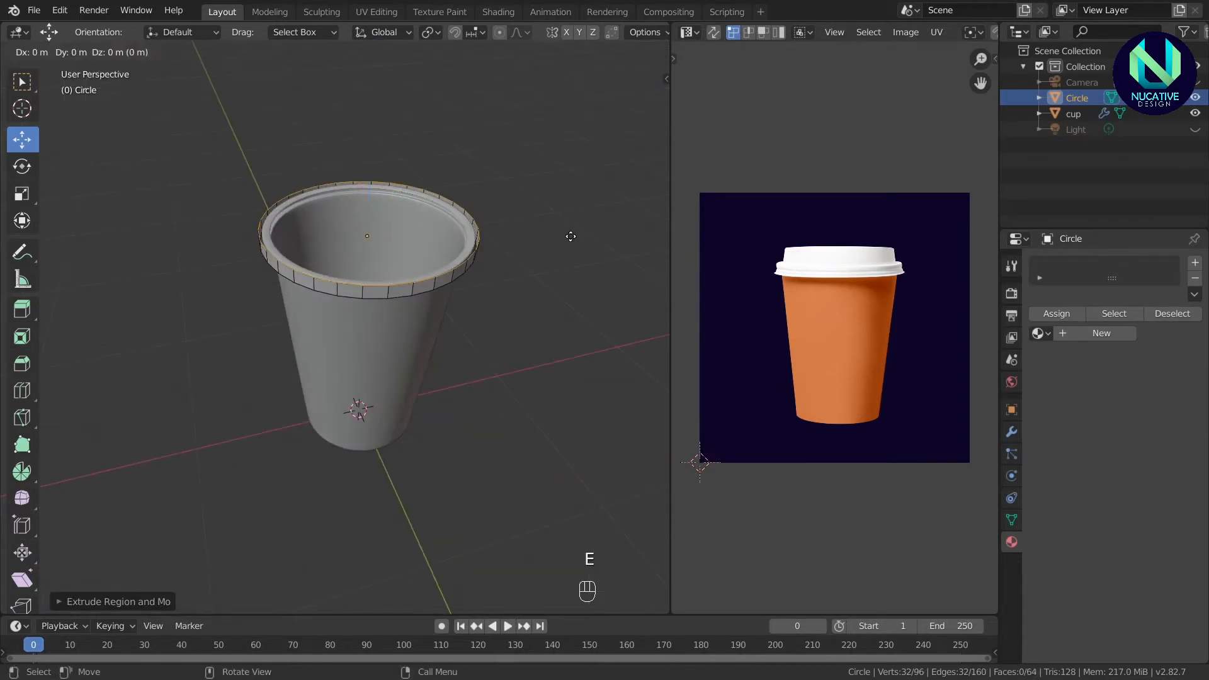
key(s)
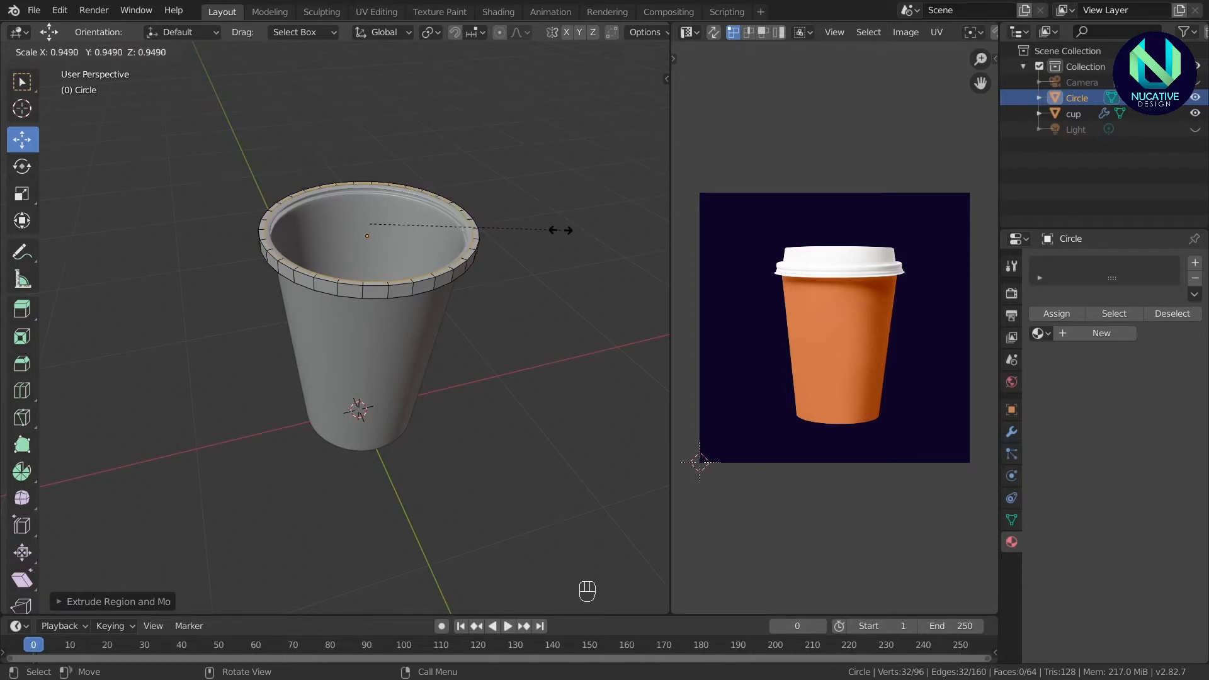
click(561, 230)
scroll(560, 230, up, 1)
key(e)
key(z)
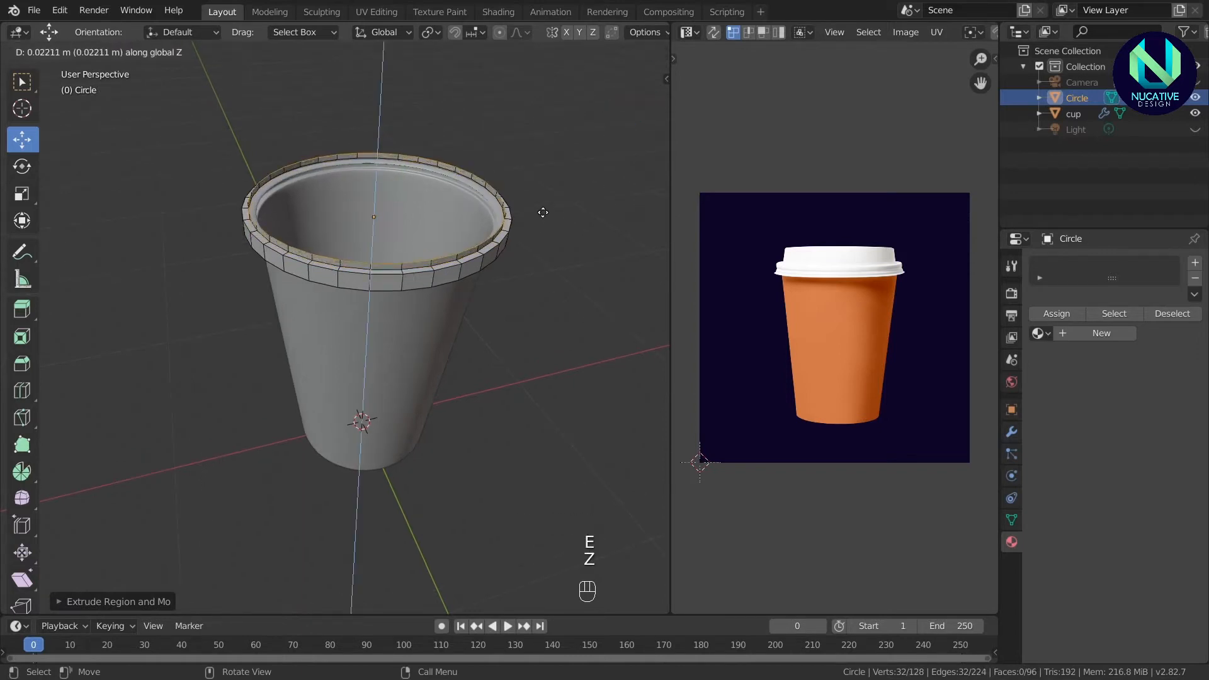
click(540, 208)
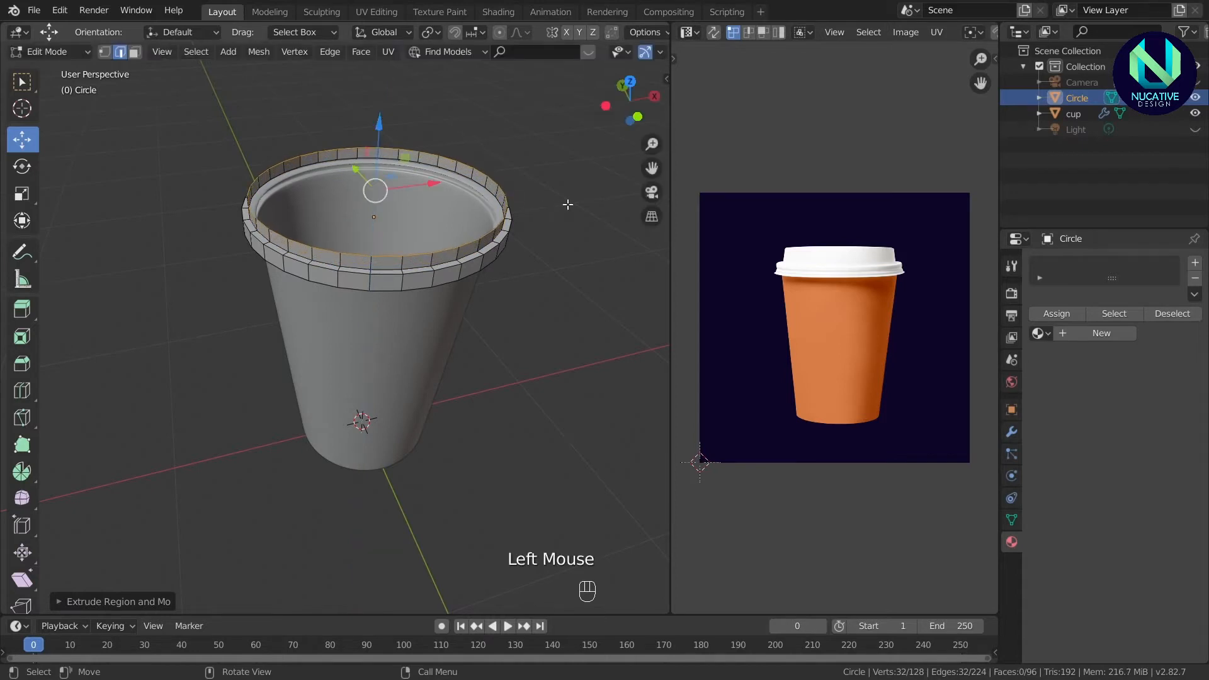
Extrude the second band's top edge inward to about 0.9 scale as a ledge and fine-tune the inner edge's scale.
key(e)
key(s)
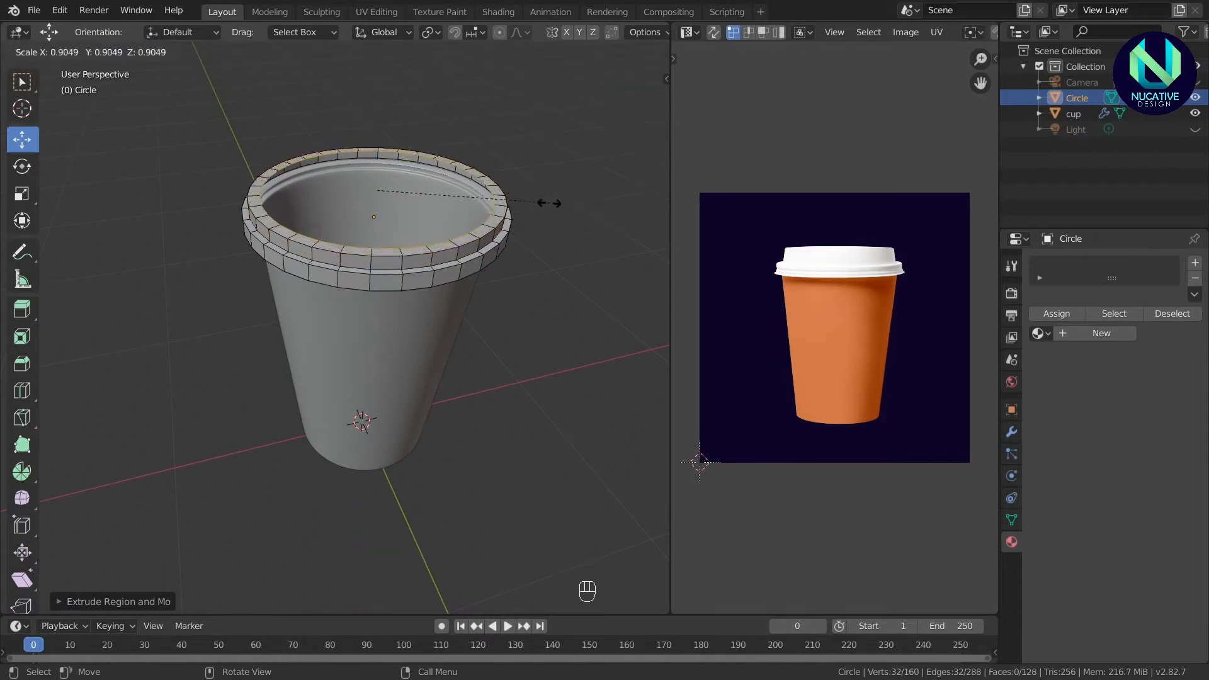
click(544, 202)
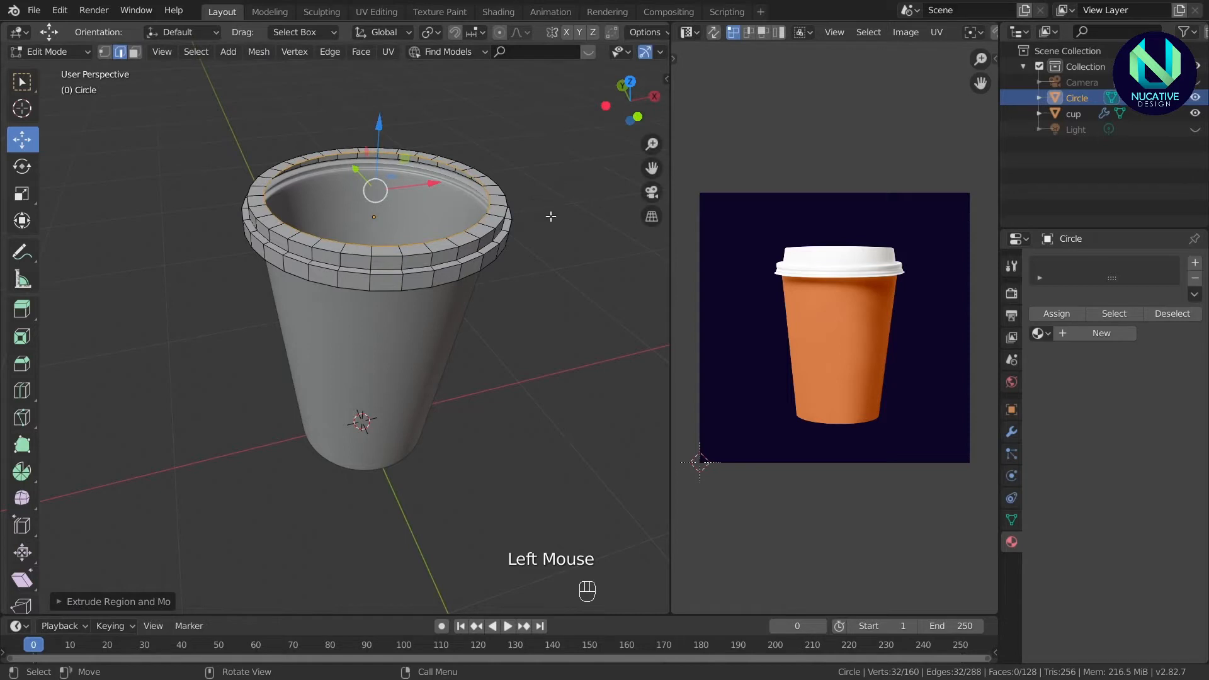
key(KP_1)
drag(630, 98, 636, 126)
key(s)
click(603, 169)
Extrude the ledge's inner edge up along Z as the lid's tall upper wall and scale its top edge slightly inward for a taper.
key(KP_1)
key(e)
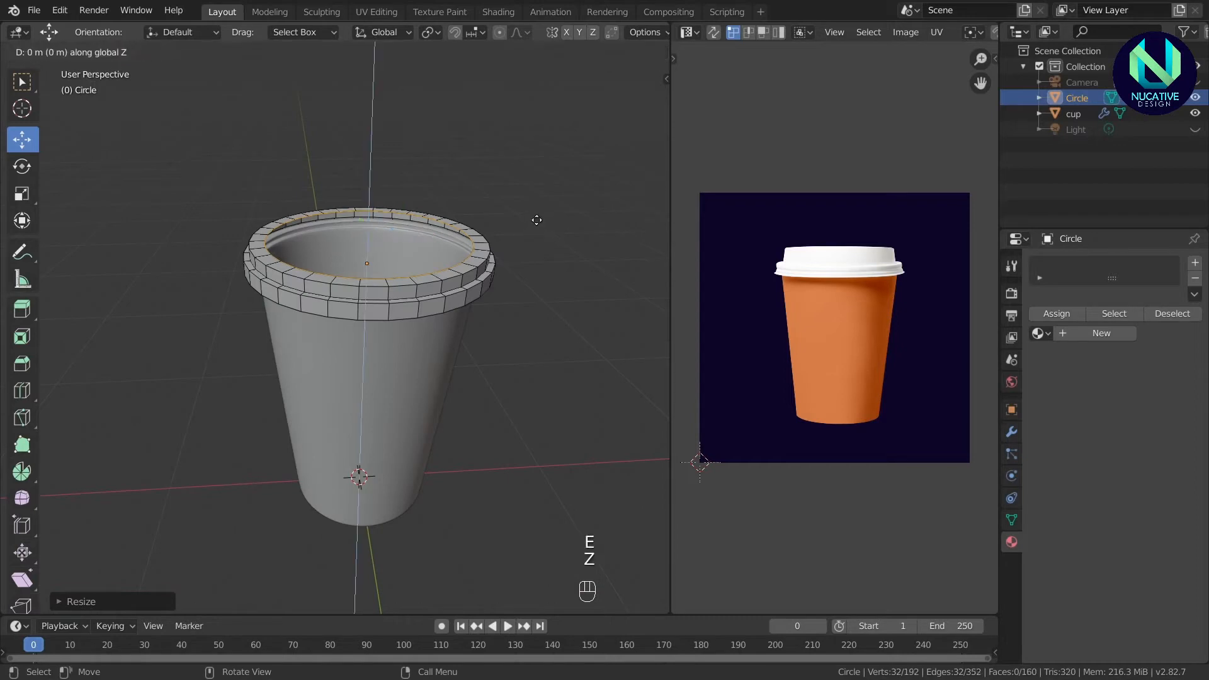
click(532, 189)
key(KP_1)
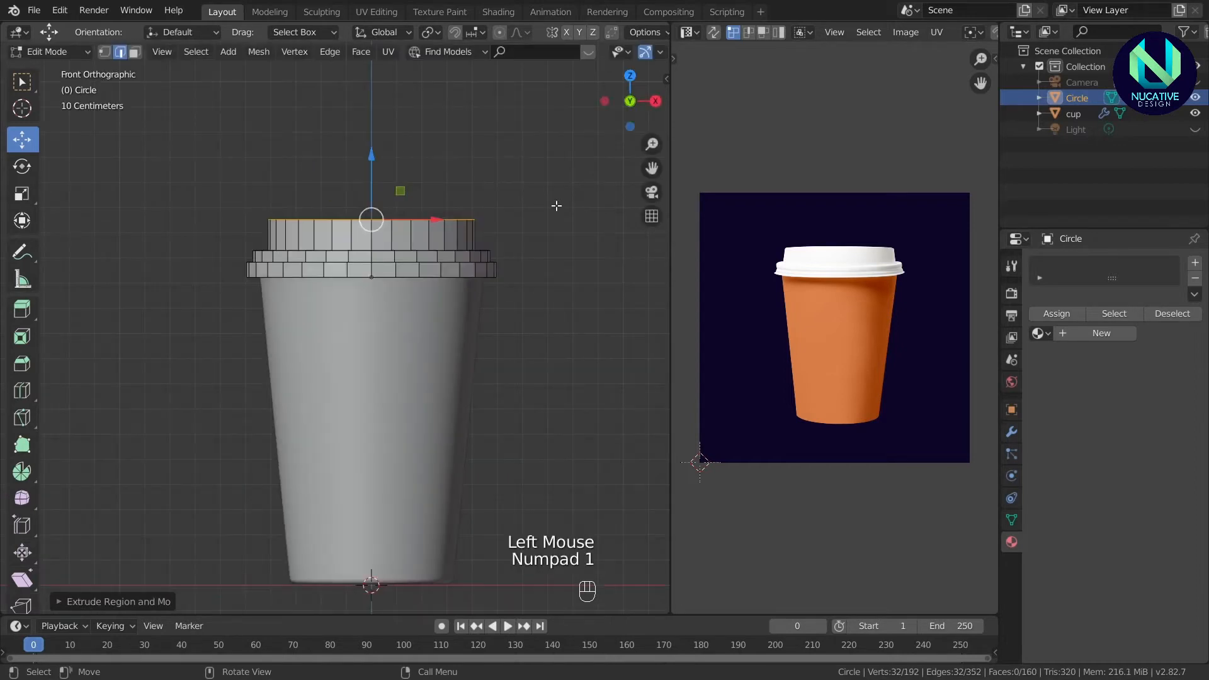
key(s)
click(543, 203)
key(s)
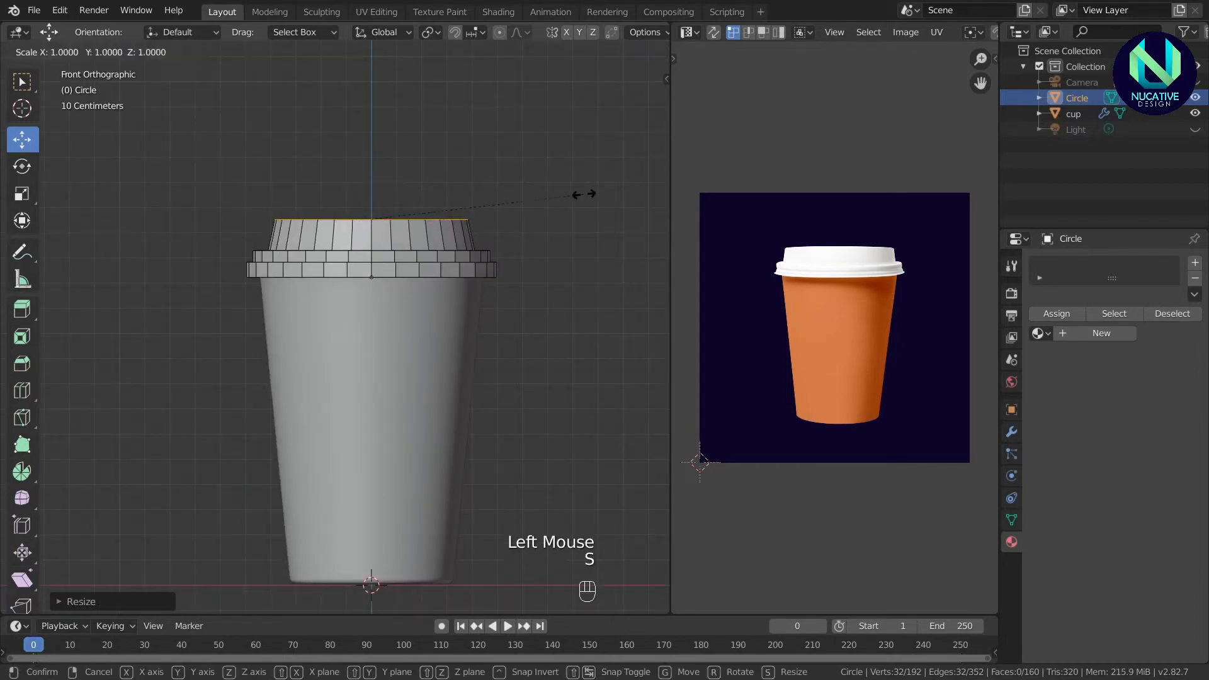
click(587, 194)
Fill the lid's open top edge with a face and inset it to leave a border around the top.
mouse_move(630, 101)
mouse_down()
mouse_move(626, 123)
mouse_move(597, 120)
mouse_move(623, 123)
mouse_up()
scroll(554, 144, up, 2)
key(f)
scroll(597, 120, up, 2)
scroll(597, 119, down, 1)
key(i)
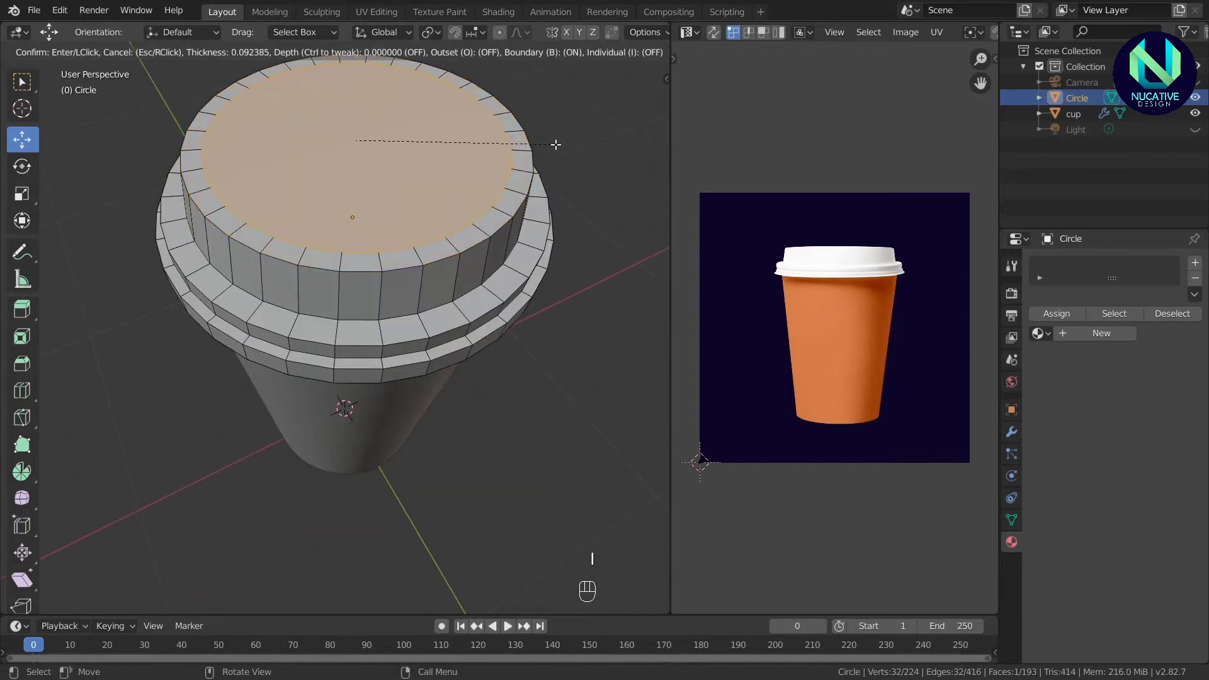
click(546, 144)
Cut a straight horizontal line across the inset top face with the Knife tool, between opposite vertices slightly in front of its centre.
drag(626, 101, 623, 123)
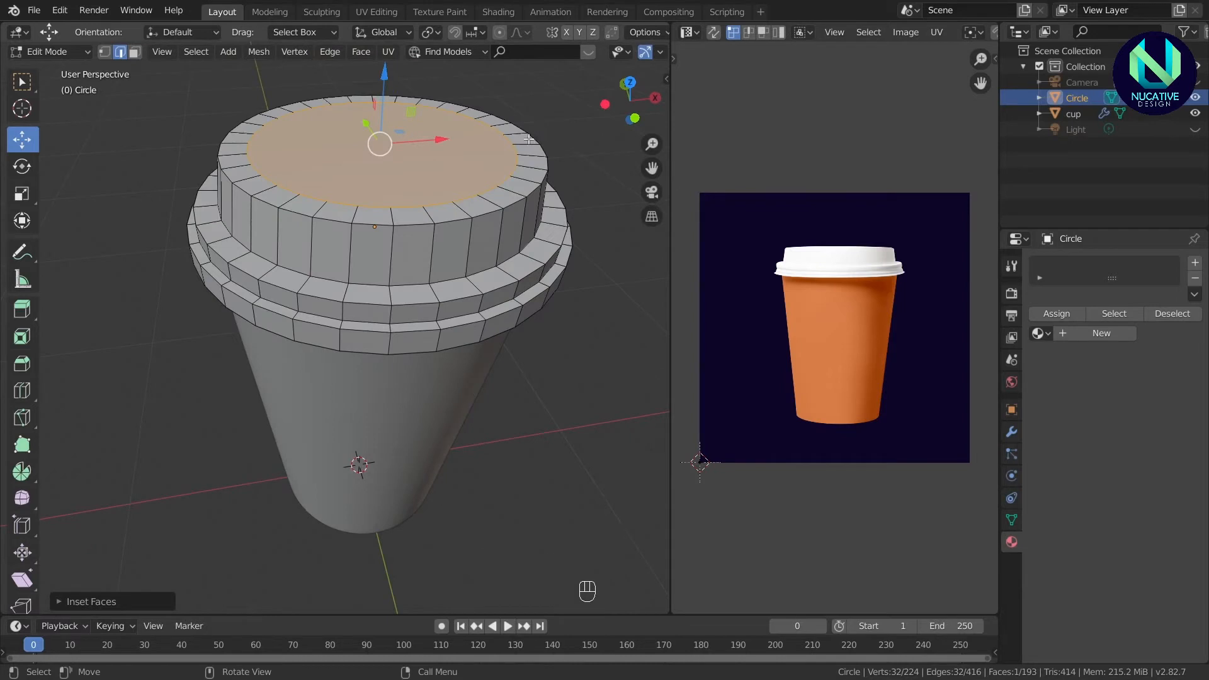
scroll(551, 164, down, 1)
key(KP_7)
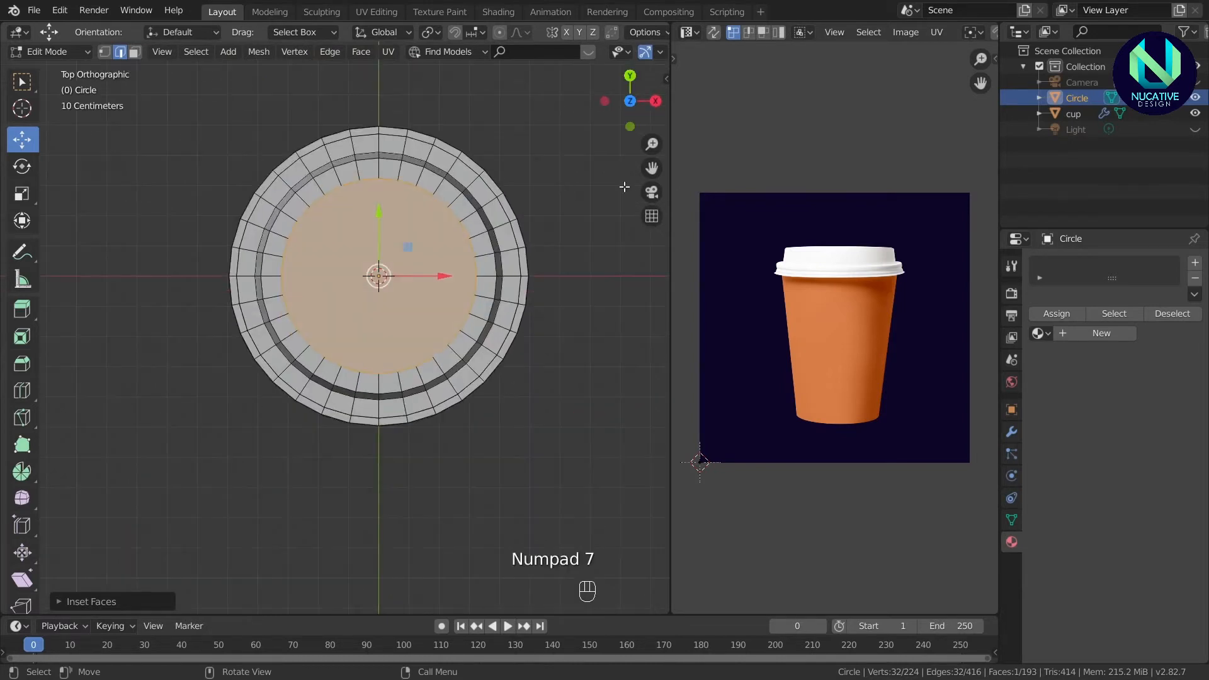
drag(651, 168, 652, 189)
scroll(620, 186, up, 2)
click(103, 54)
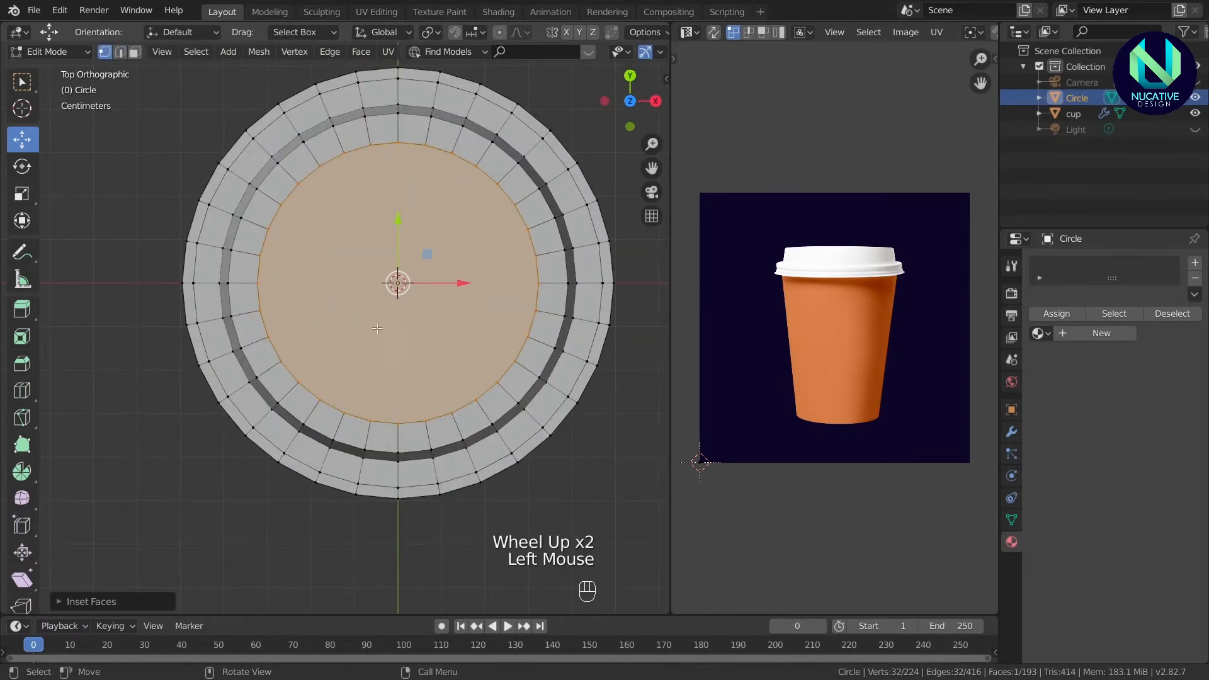
key(k)
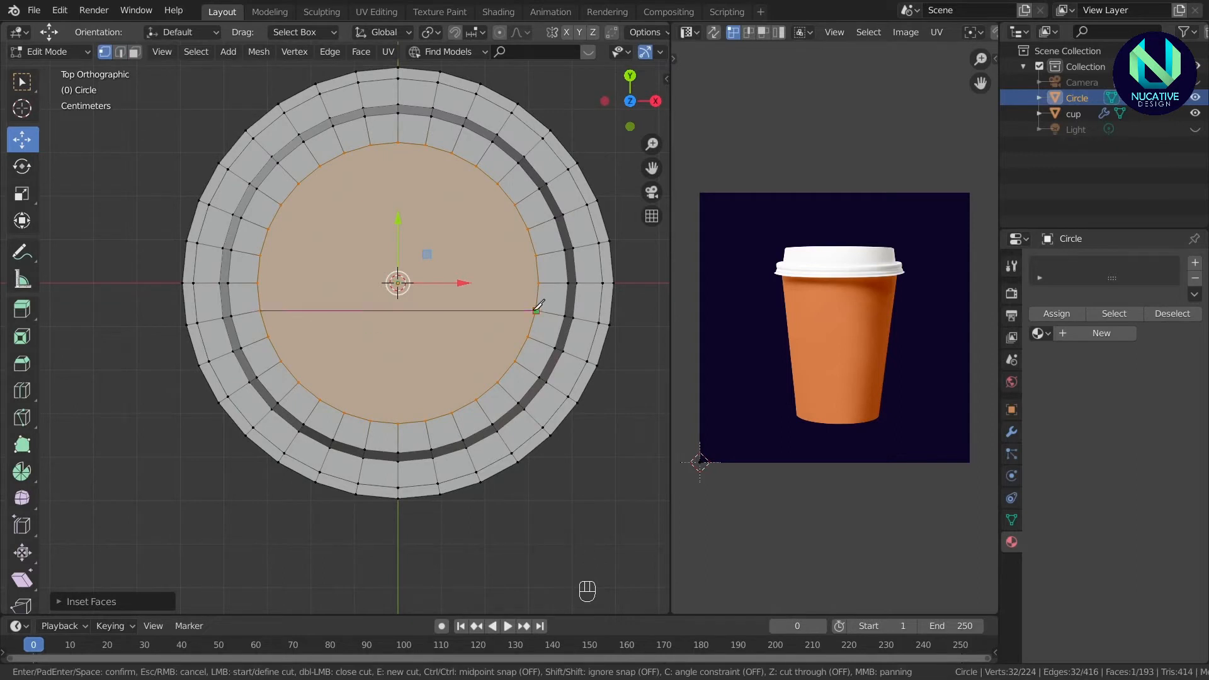
click(536, 311)
key(Return)
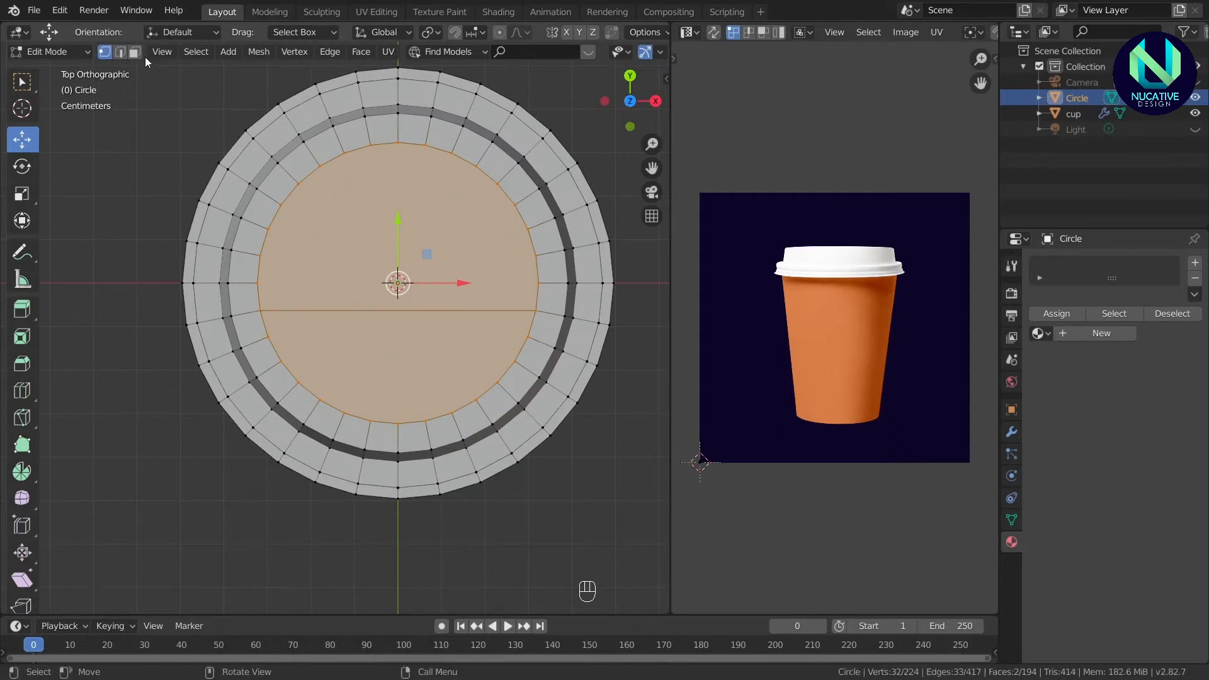
Inset the two halves of the lid's top face slightly together and extrude them a little downward along Z as a shallow recess.
drag(622, 134, 595, 153)
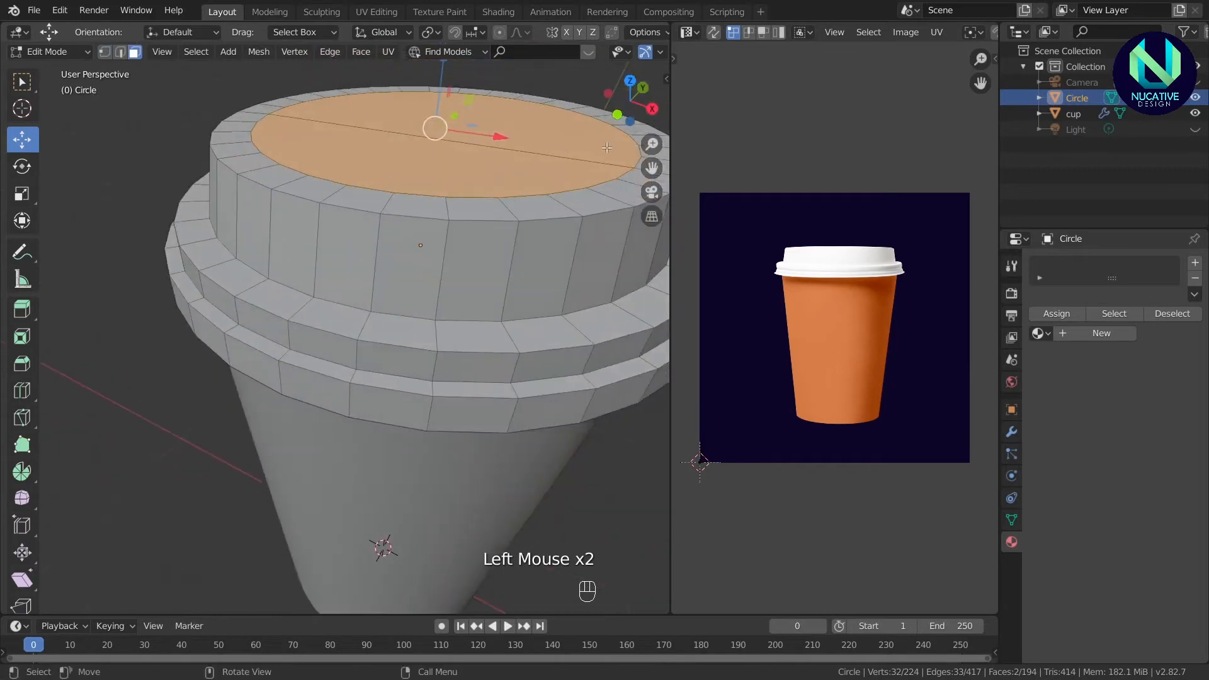
key(i)
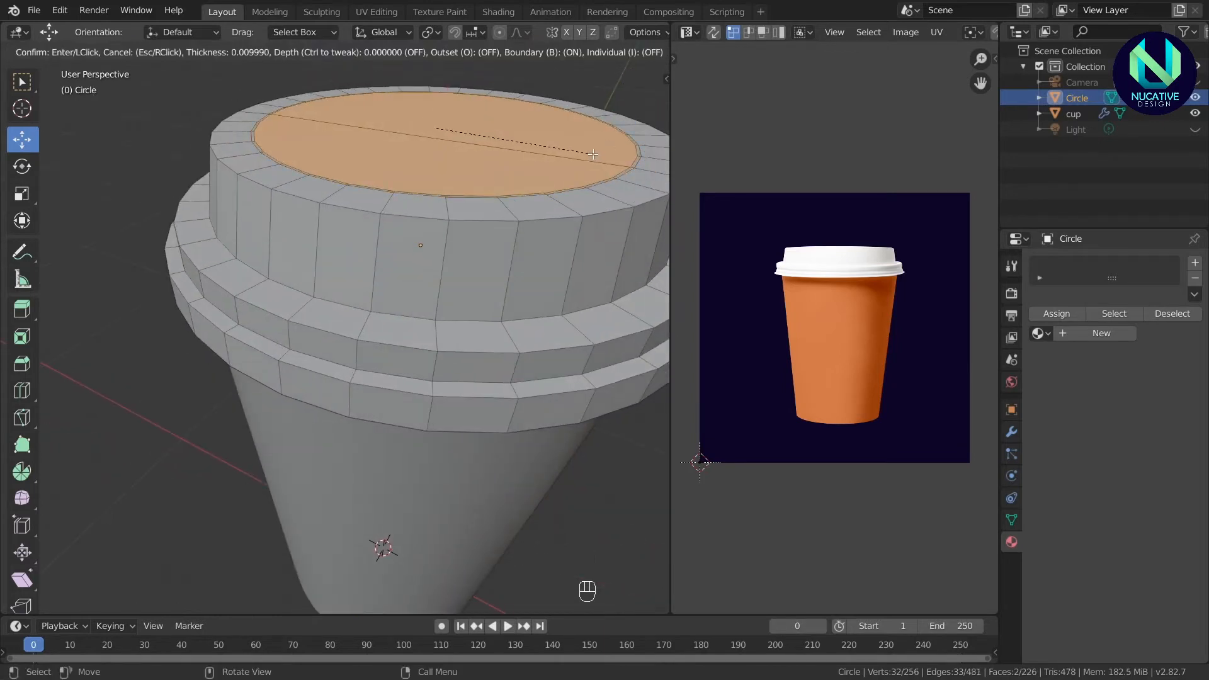
click(589, 154)
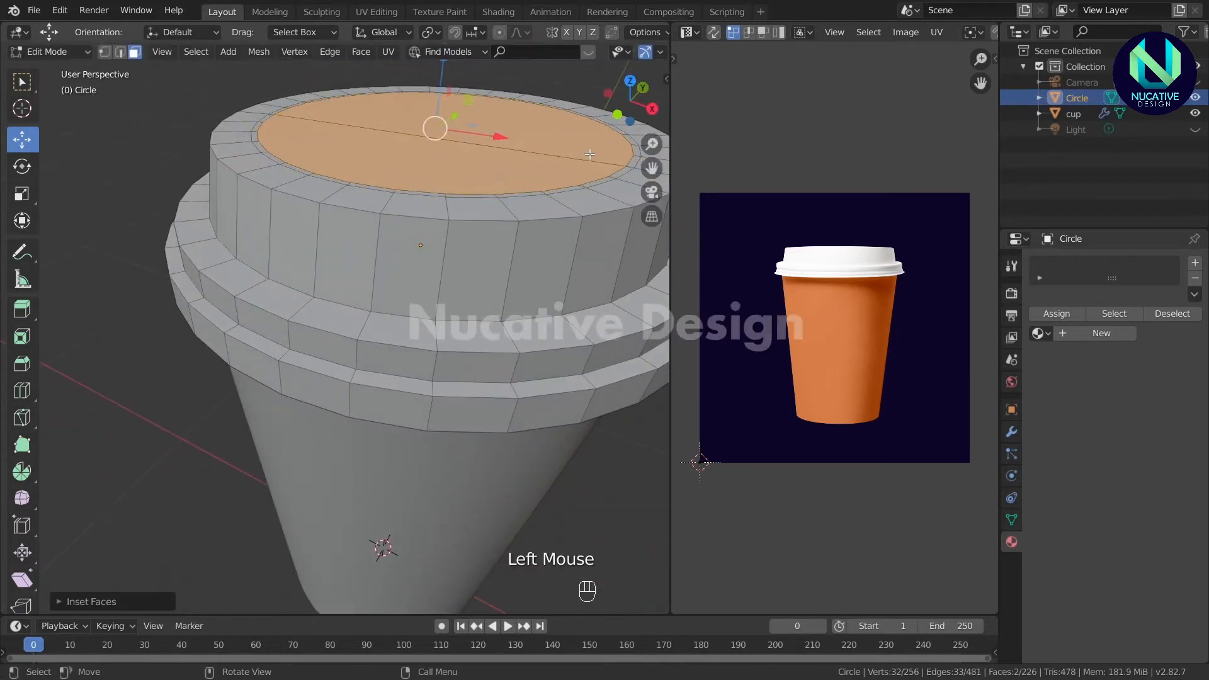
key(e)
key(z)
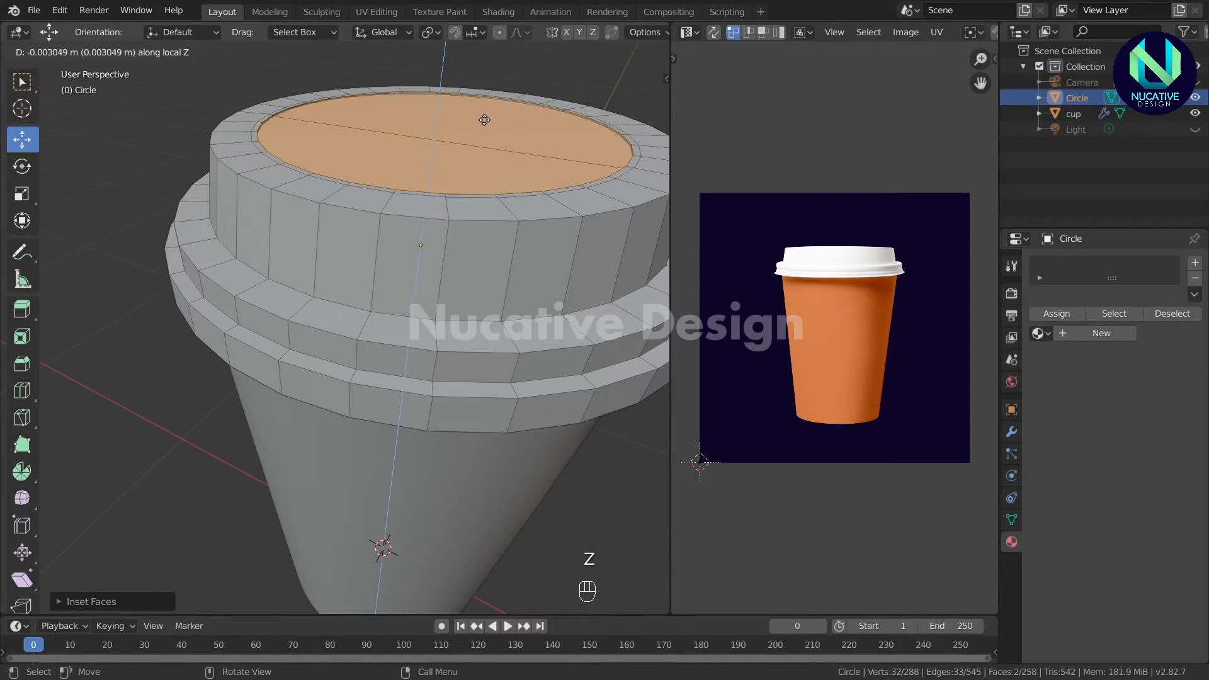
click(483, 121)
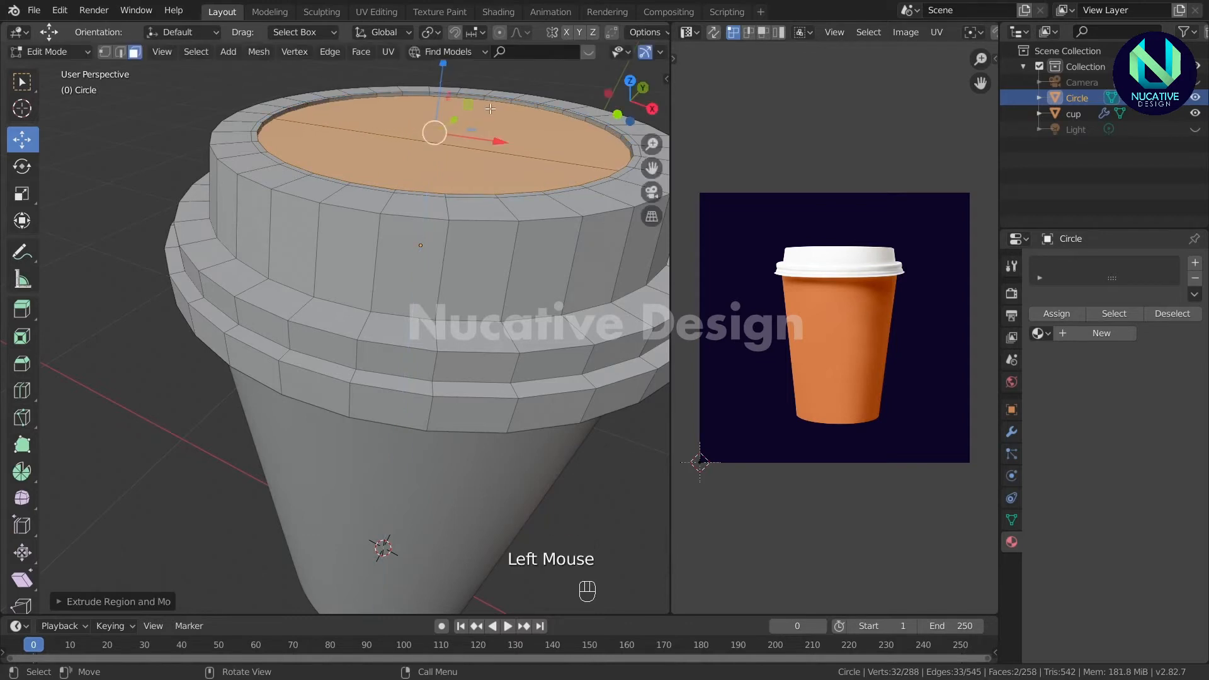
Extrude the front half of the lid's recessed top face further down along Z to form a deeper half-moon recess.
click(670, 27)
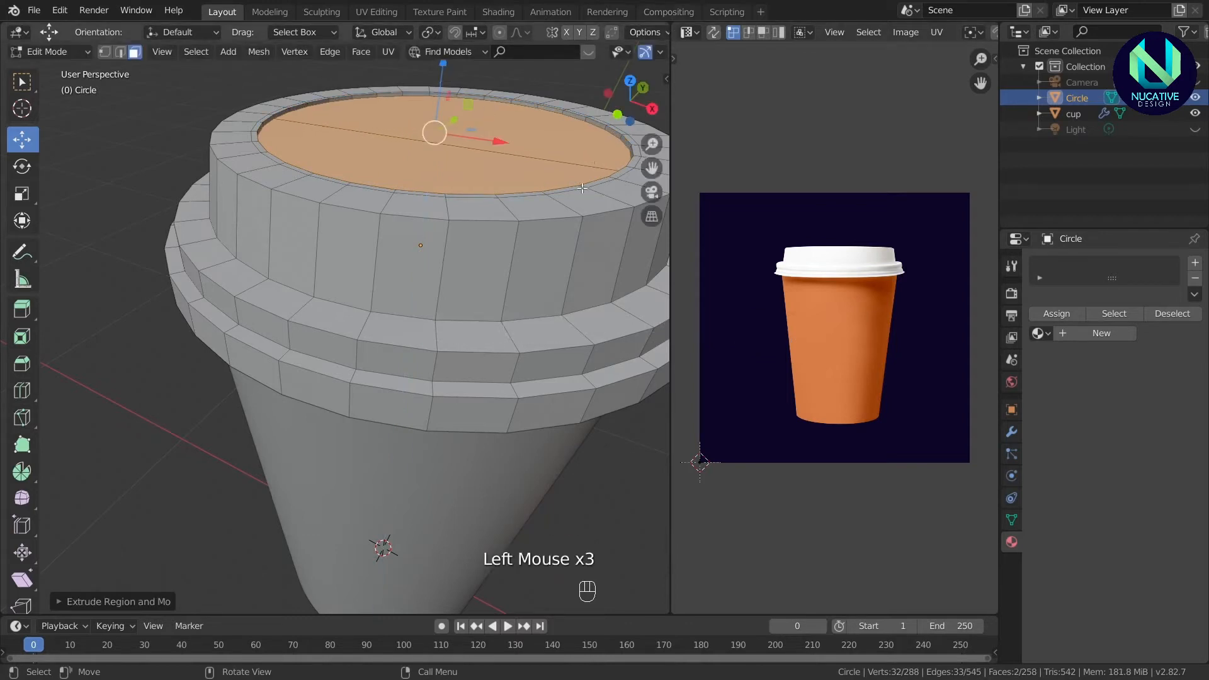
scroll(563, 181, down, 2)
click(610, 106)
drag(610, 106, 601, 114)
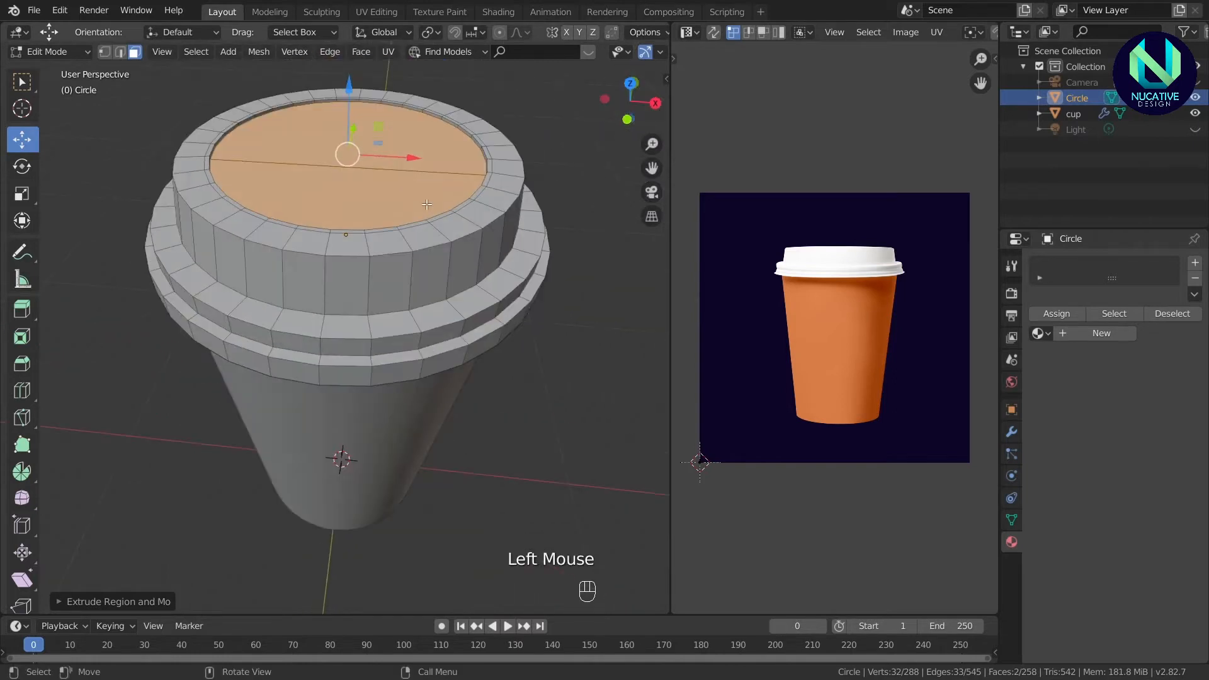
click(420, 177)
key(e)
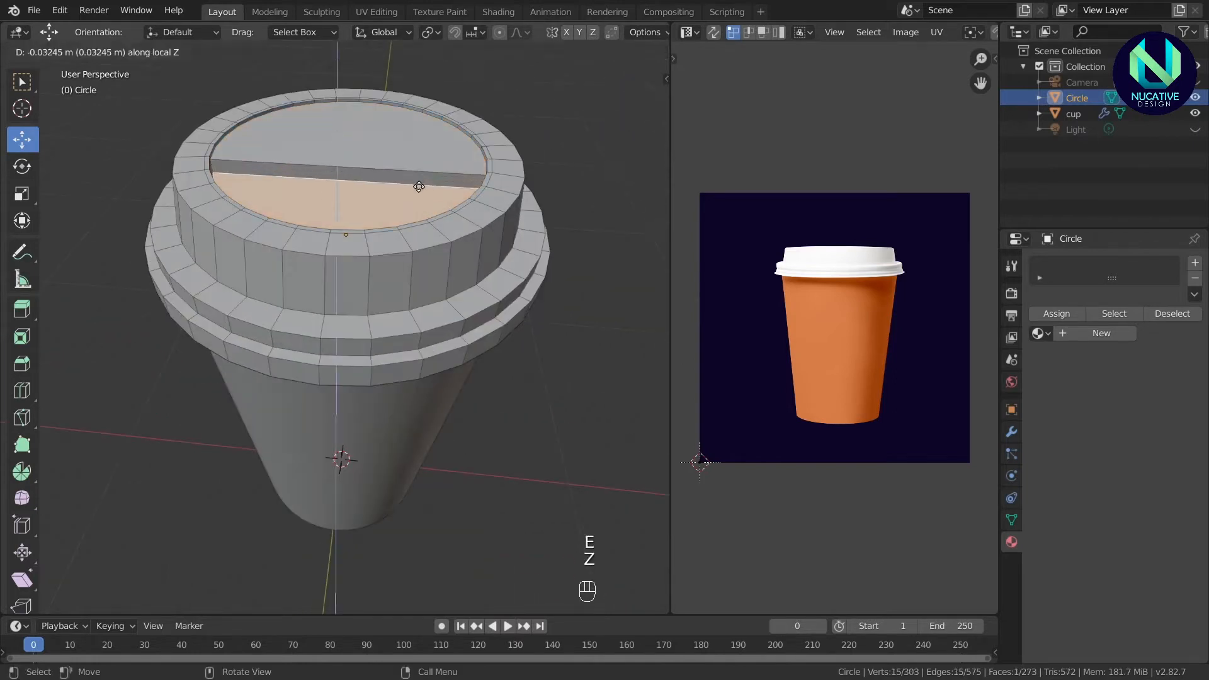
click(425, 200)
scroll(570, 133, up, 2)
drag(623, 101, 425, 195)
scroll(425, 194, down, 1)
scroll(425, 195, down, 1)
key(Tab)
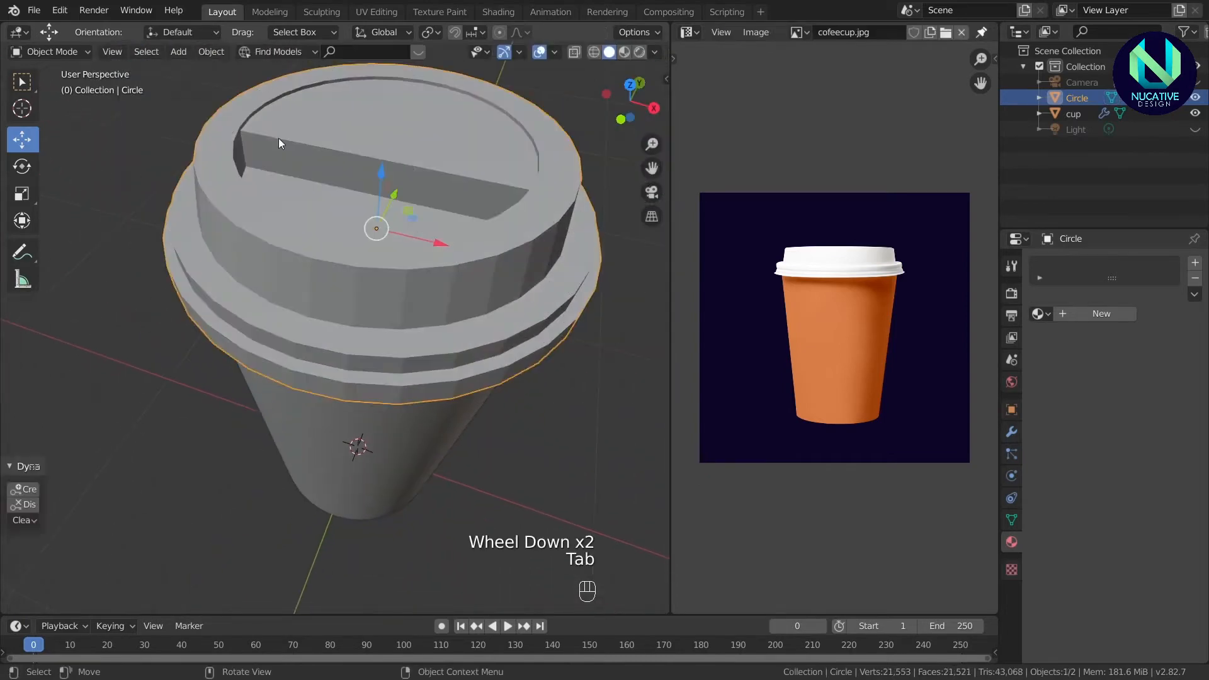
click(667, 35)
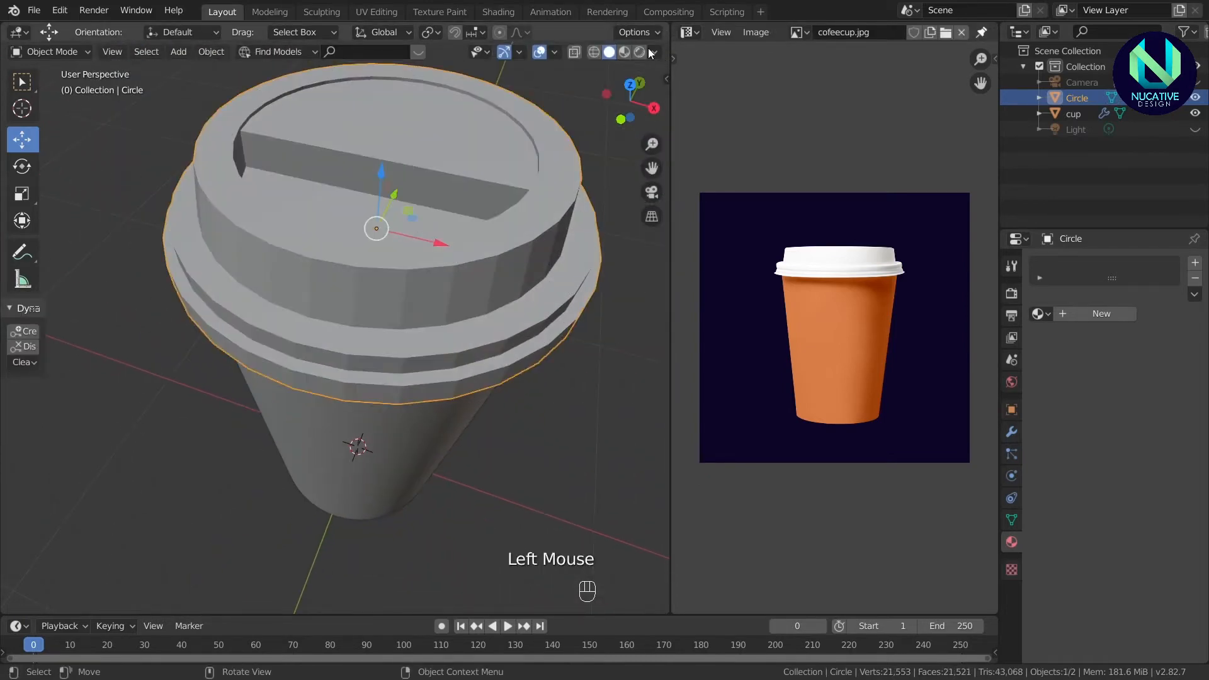
Move the lower straight edge of the recess's dividing wall forward along Y so the wall slopes.
key(Tab)
click(120, 52)
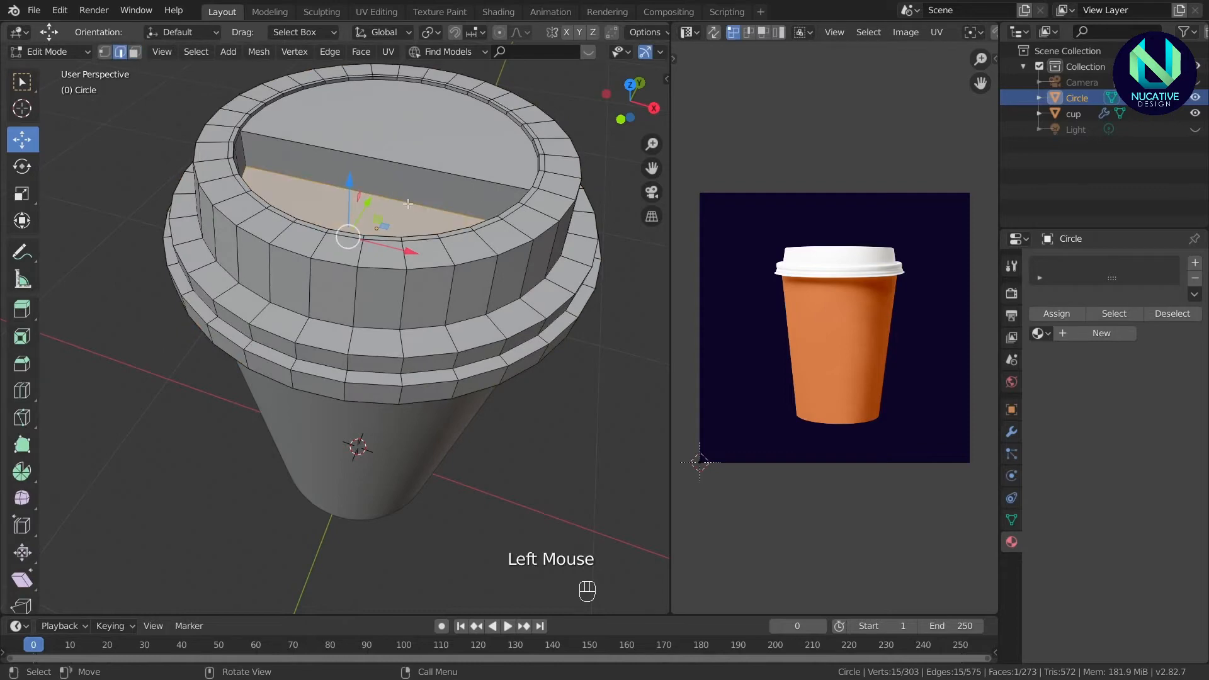
click(390, 199)
drag(623, 116, 538, 135)
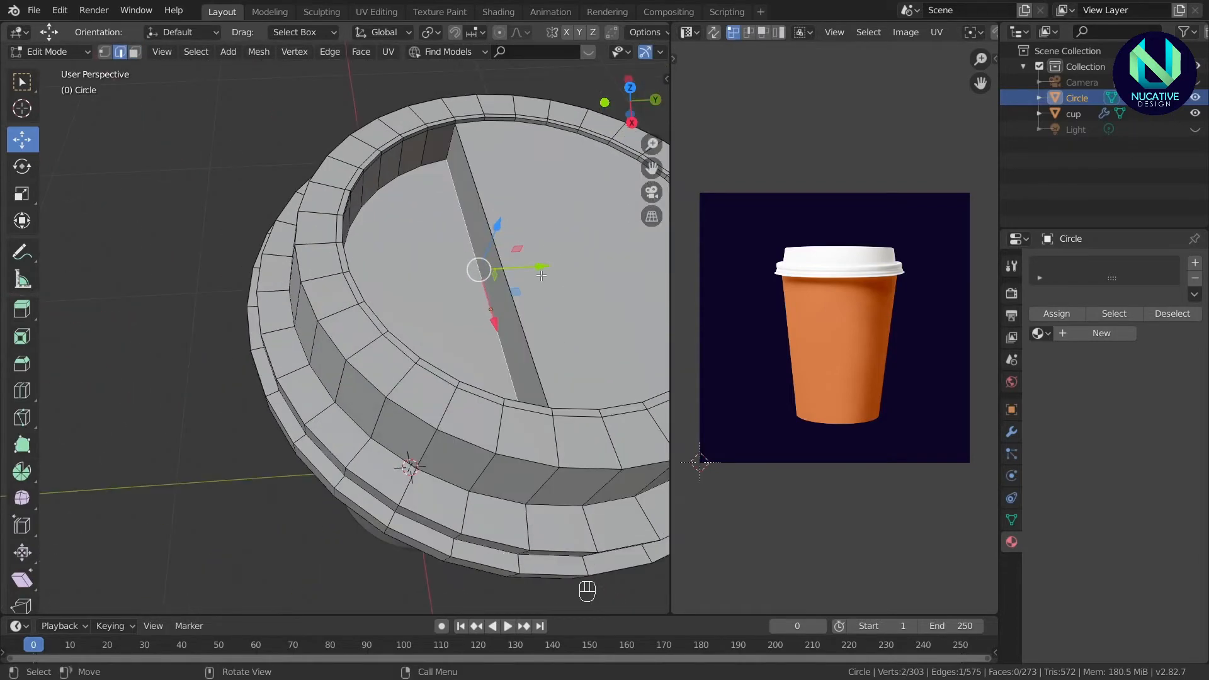
drag(538, 265, 516, 267)
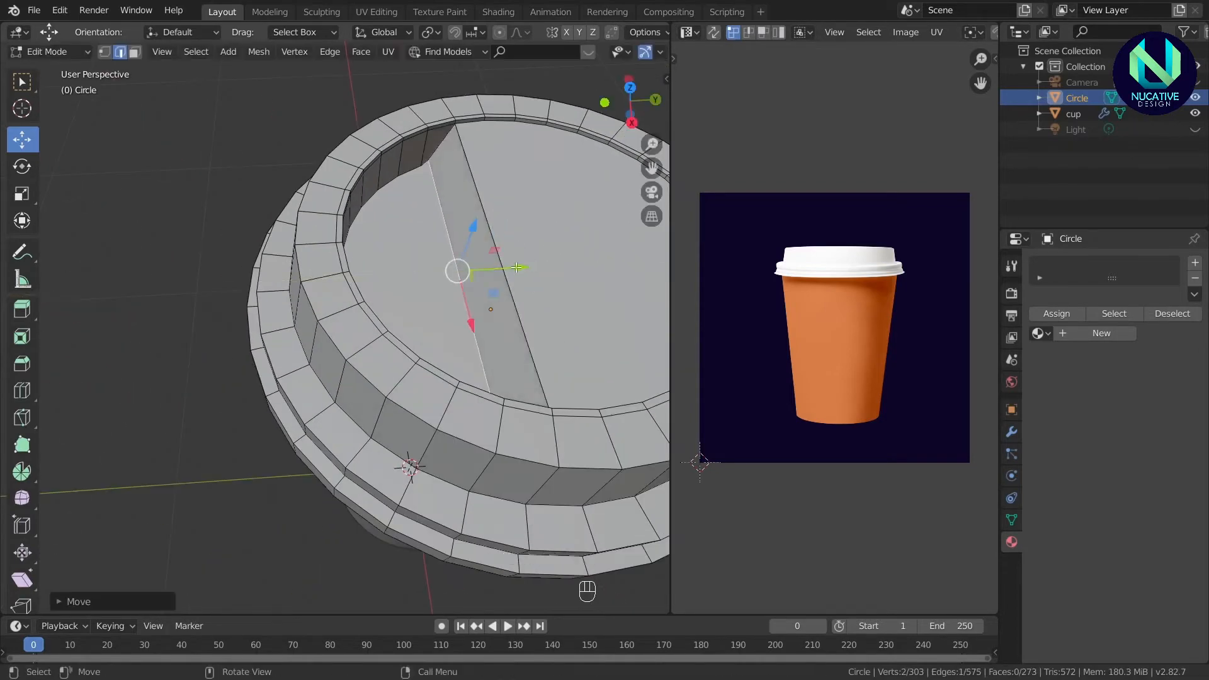
Scale the sloped wall's lower edge to about 0.94 along X, fine-tune its fit inside the recess, and save the file.
key(s)
key(x)
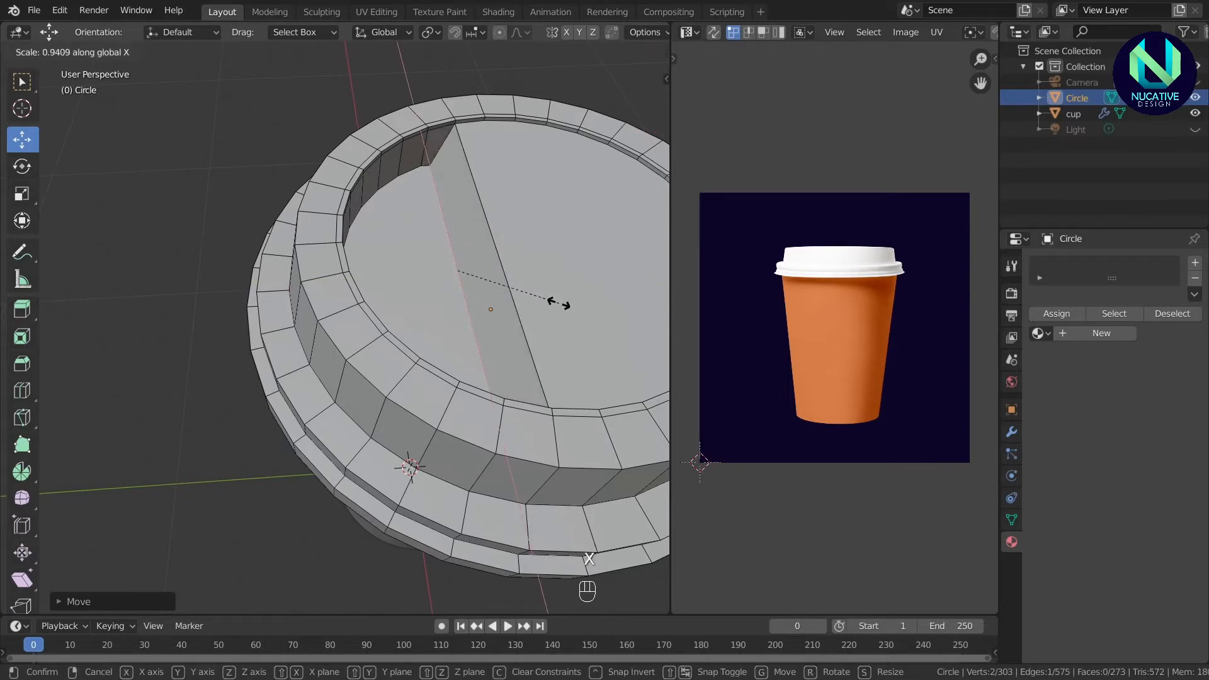
click(560, 305)
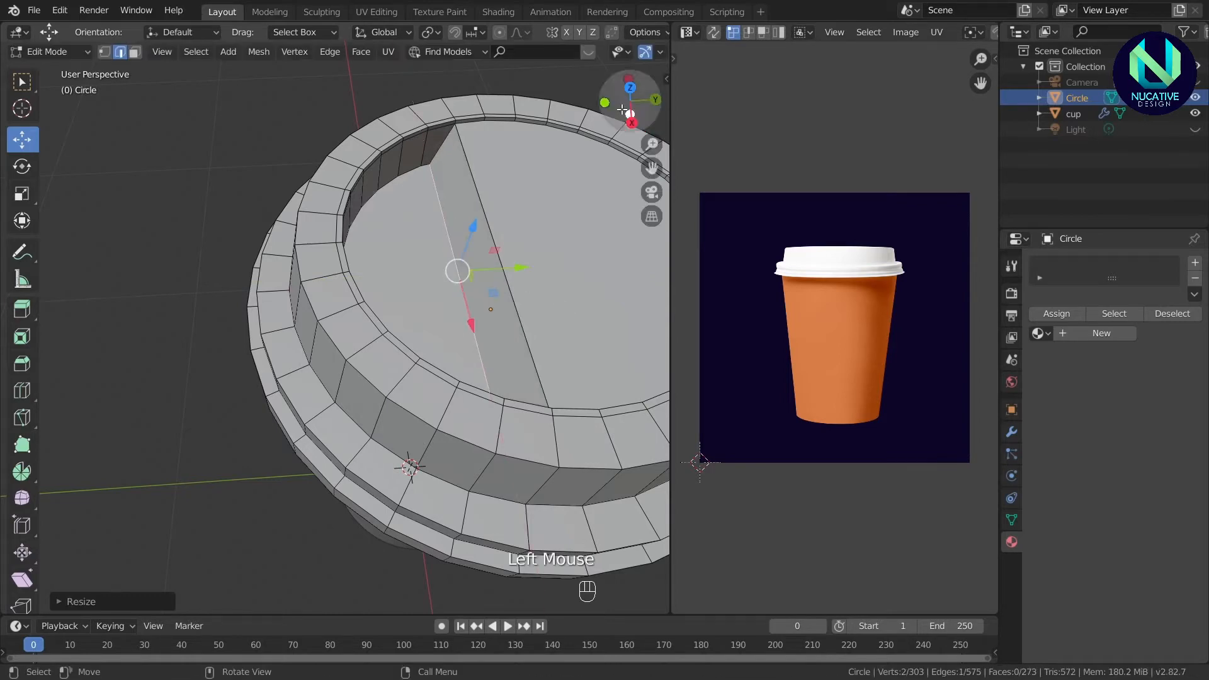
drag(625, 108, 685, 130)
drag(445, 164, 442, 172)
key(s)
click(537, 301)
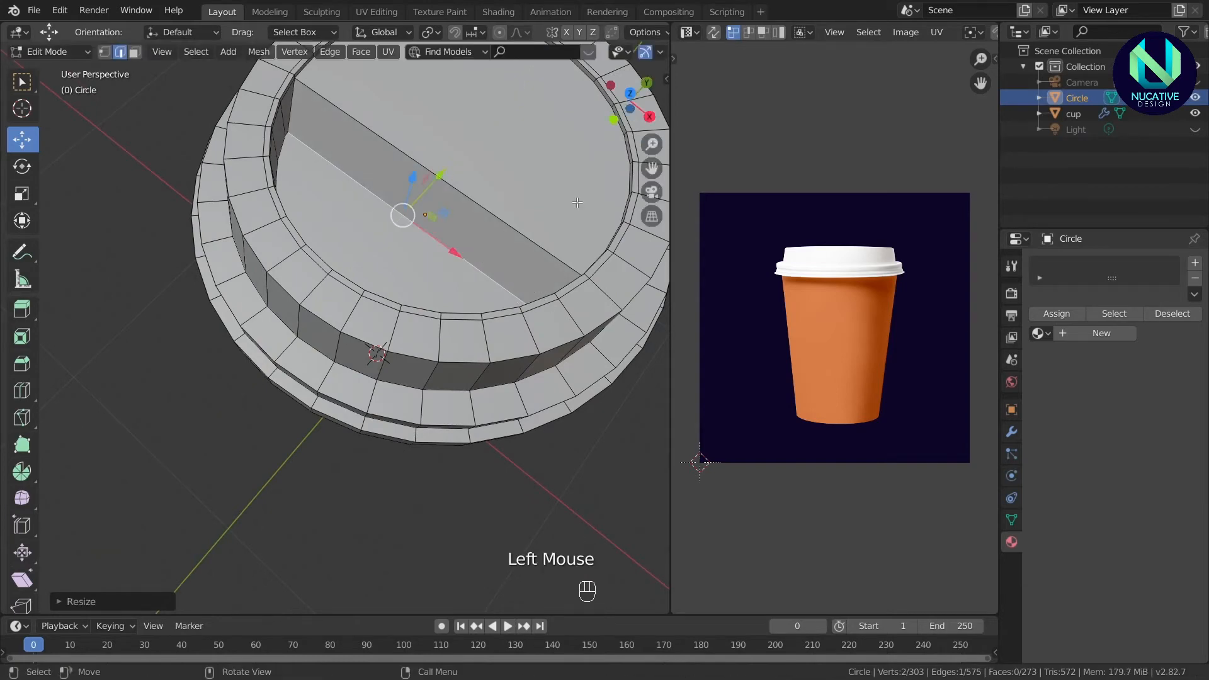
mouse_move(624, 108)
mouse_down()
mouse_move(644, 66)
mouse_move(723, 84)
mouse_move(621, 112)
mouse_move(633, 94)
mouse_up()
key(ctrl+s)
From the top view, cut a line with the Knife tool across the two front centre faces of the lid's top rim.
scroll(508, 202, down, 1)
click(506, 203)
key(KP_7)
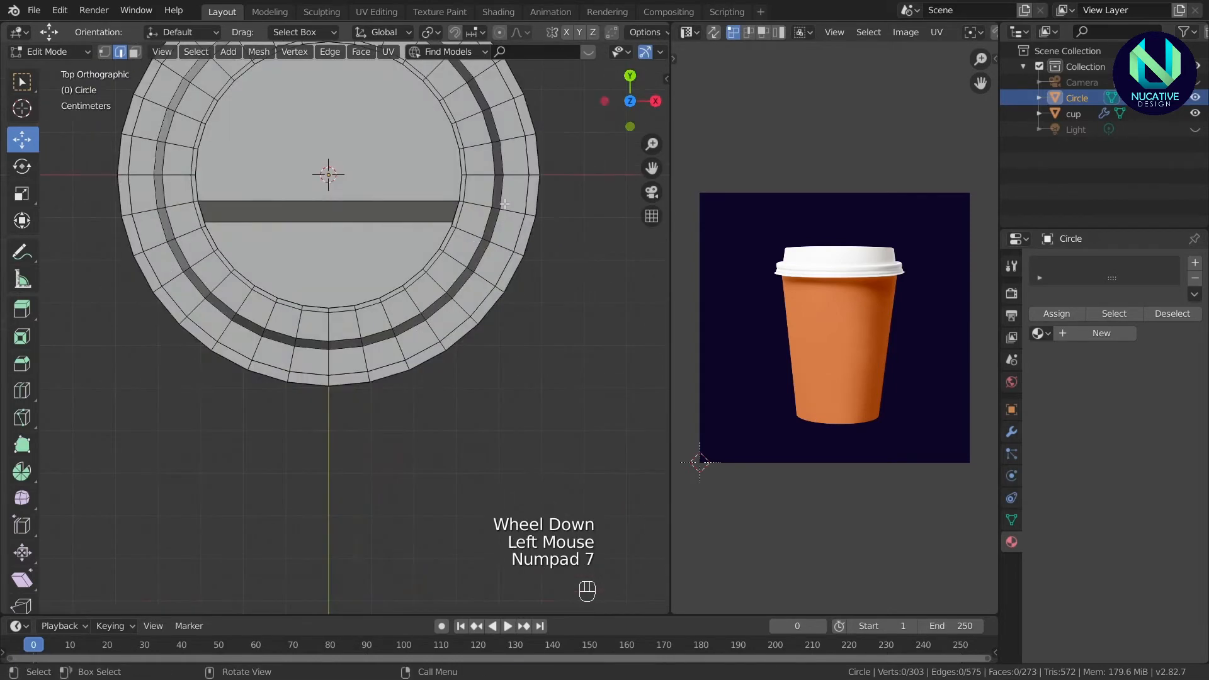
click(505, 203)
scroll(457, 464, up, 3)
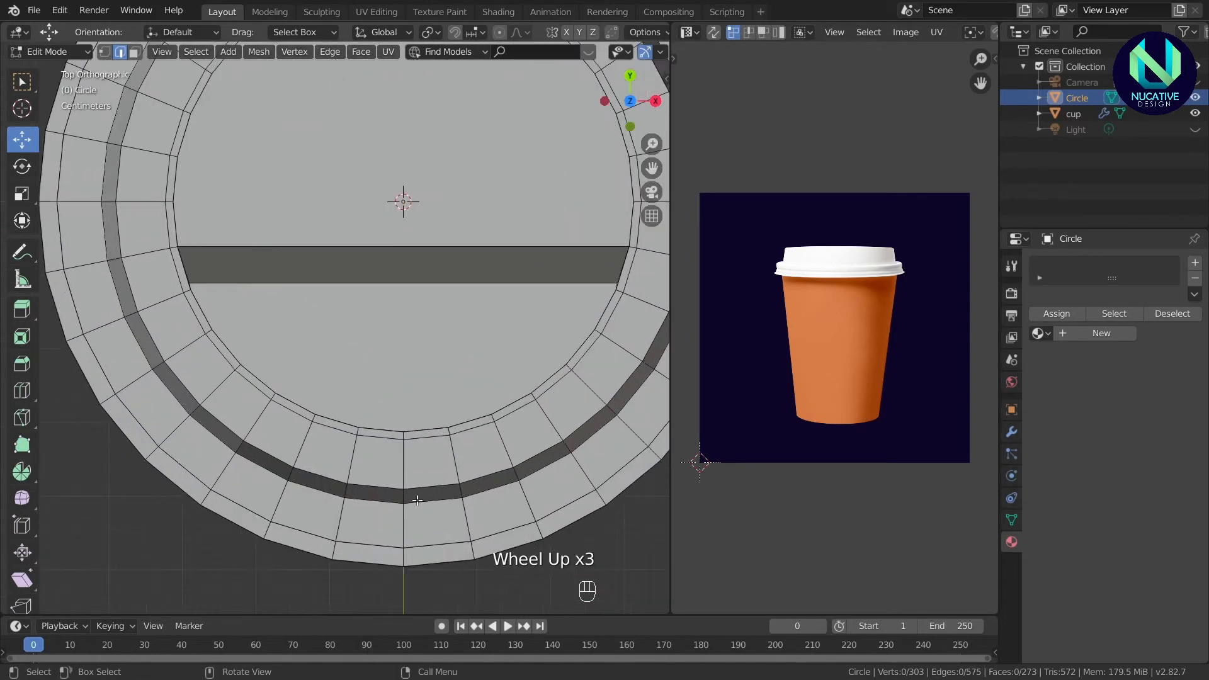
key(k)
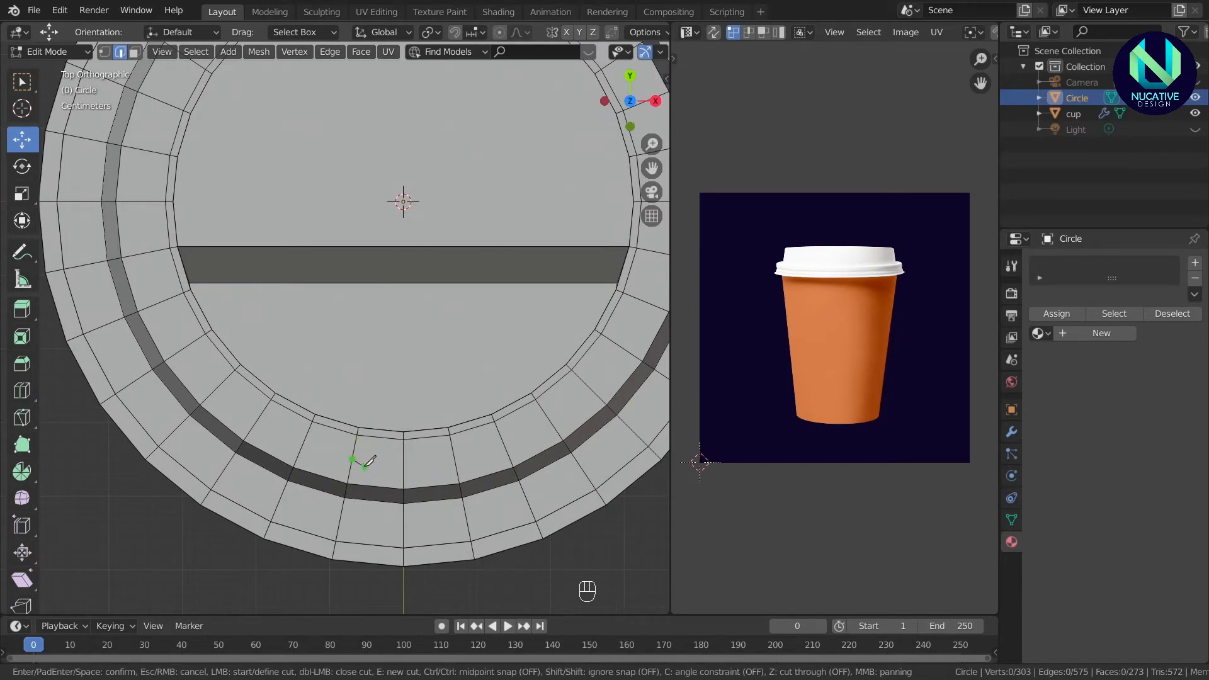
click(454, 458)
key(Return)
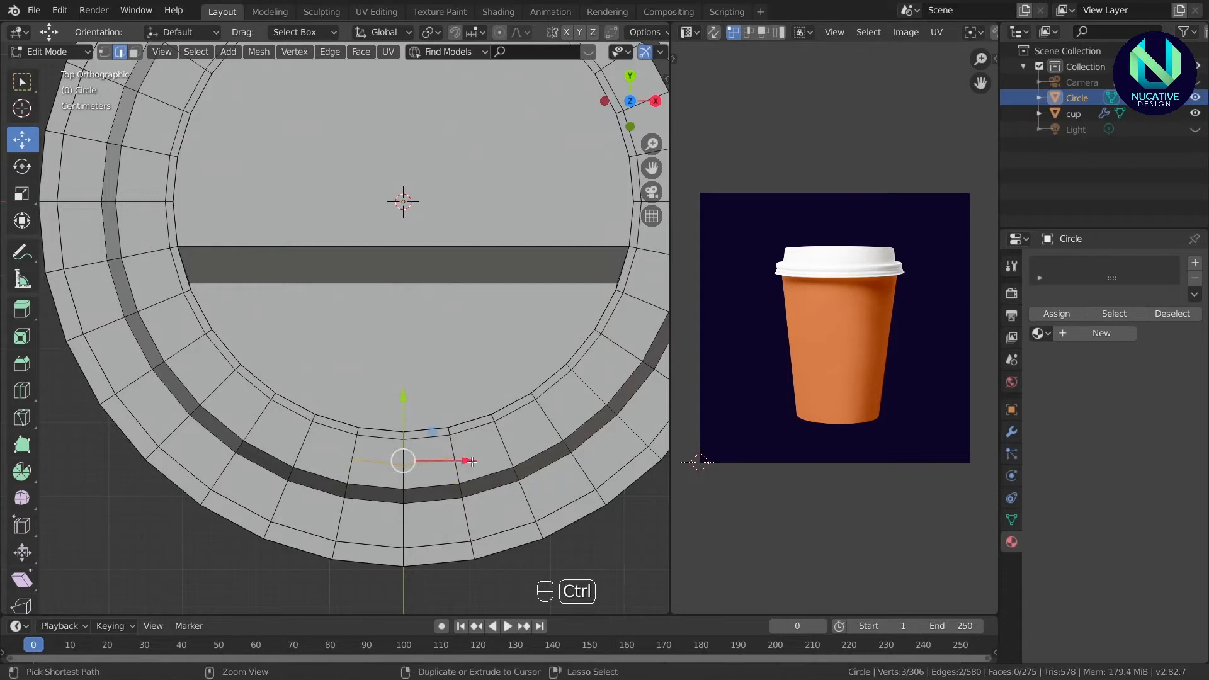
Bevel the new cut into a single-segment band of two faces and shift it slightly along Y.
key(ctrl+b)
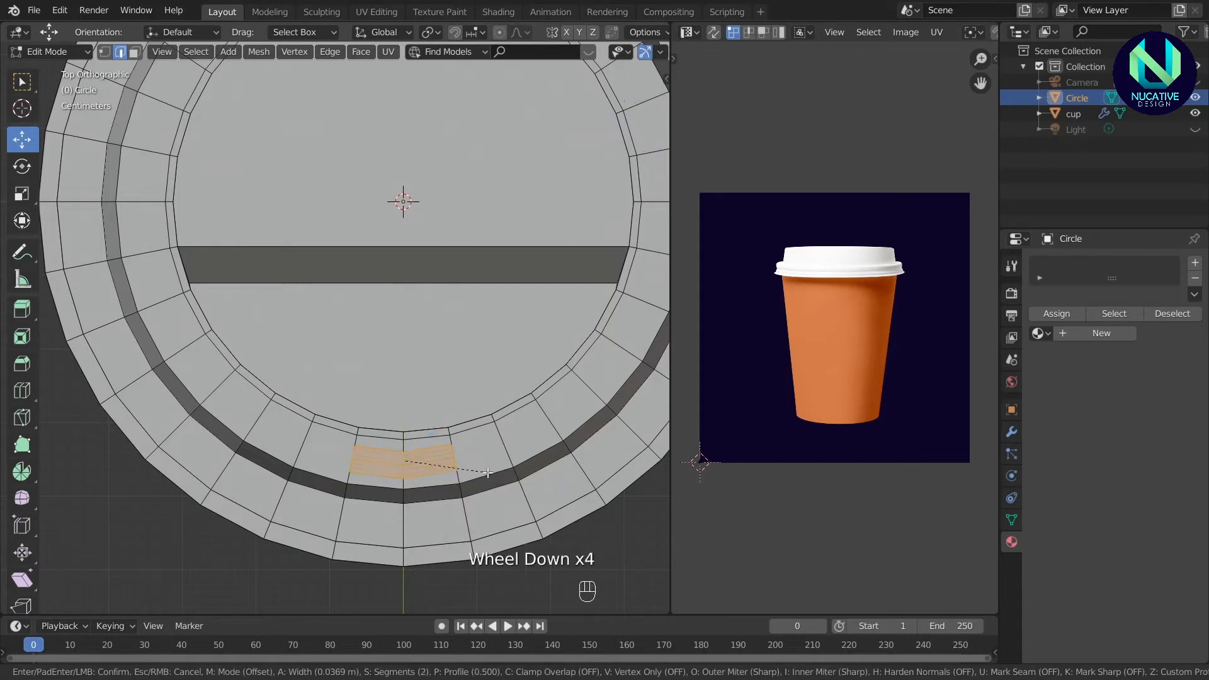
click(486, 469)
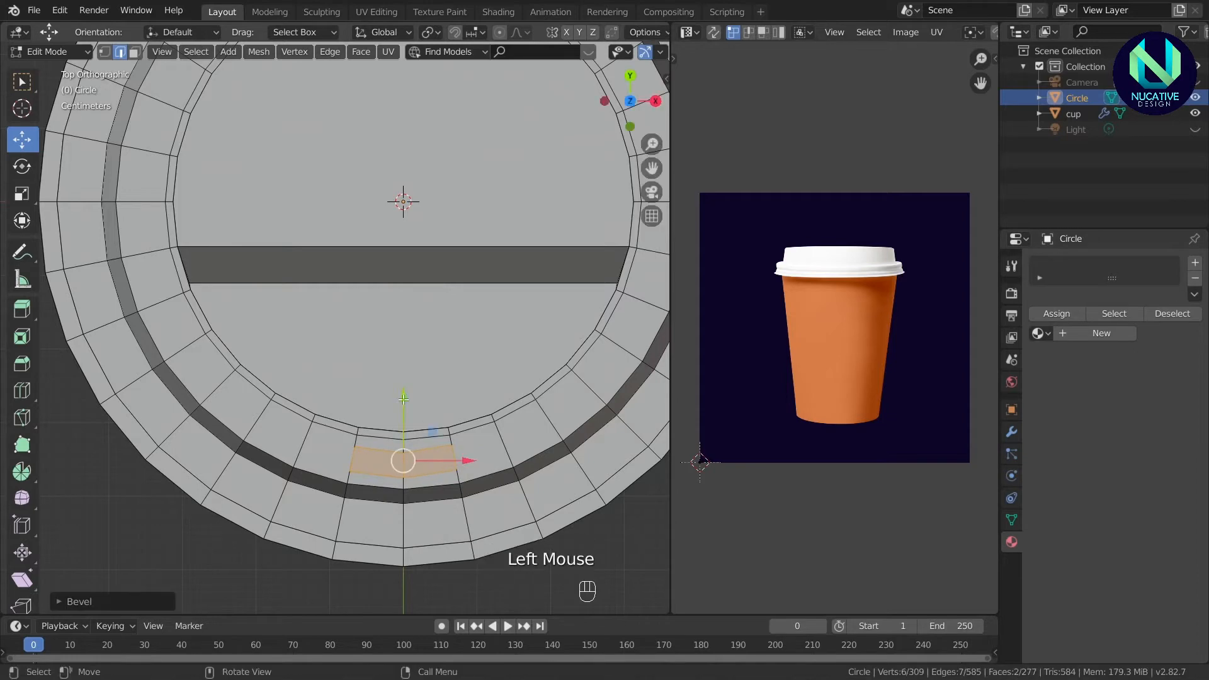
drag(404, 399, 401, 402)
Inset the band's two faces together by about 0.01 m to outline the drinking slot.
scroll(463, 462, up, 1)
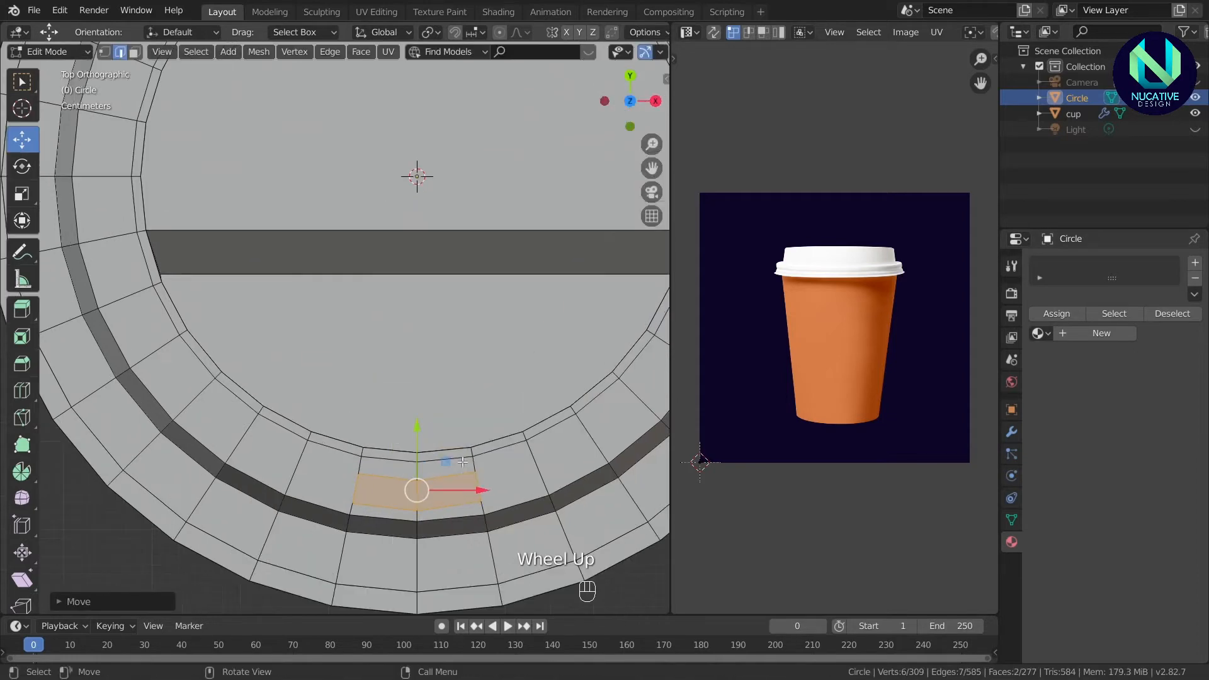
drag(652, 168, 604, 40)
scroll(550, 377, up, 2)
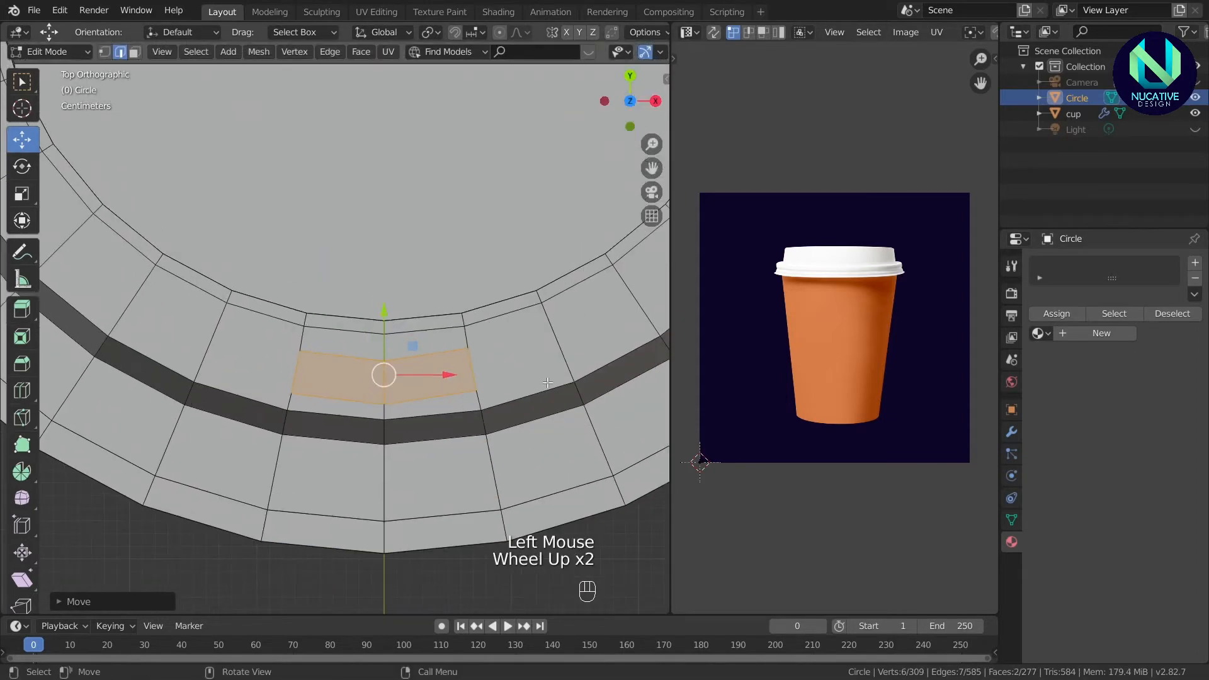
key(i)
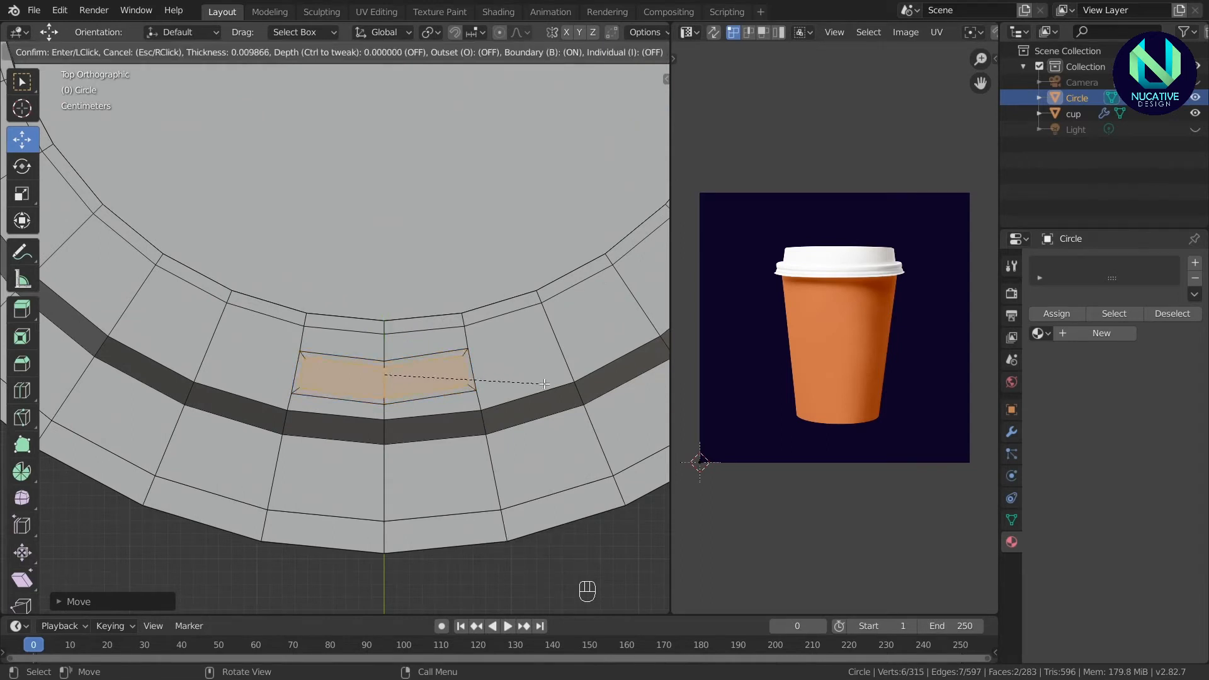
click(545, 383)
Extrude the slot's inset faces down along Z into the lid and delete the faces at its bottom.
drag(627, 107, 632, 32)
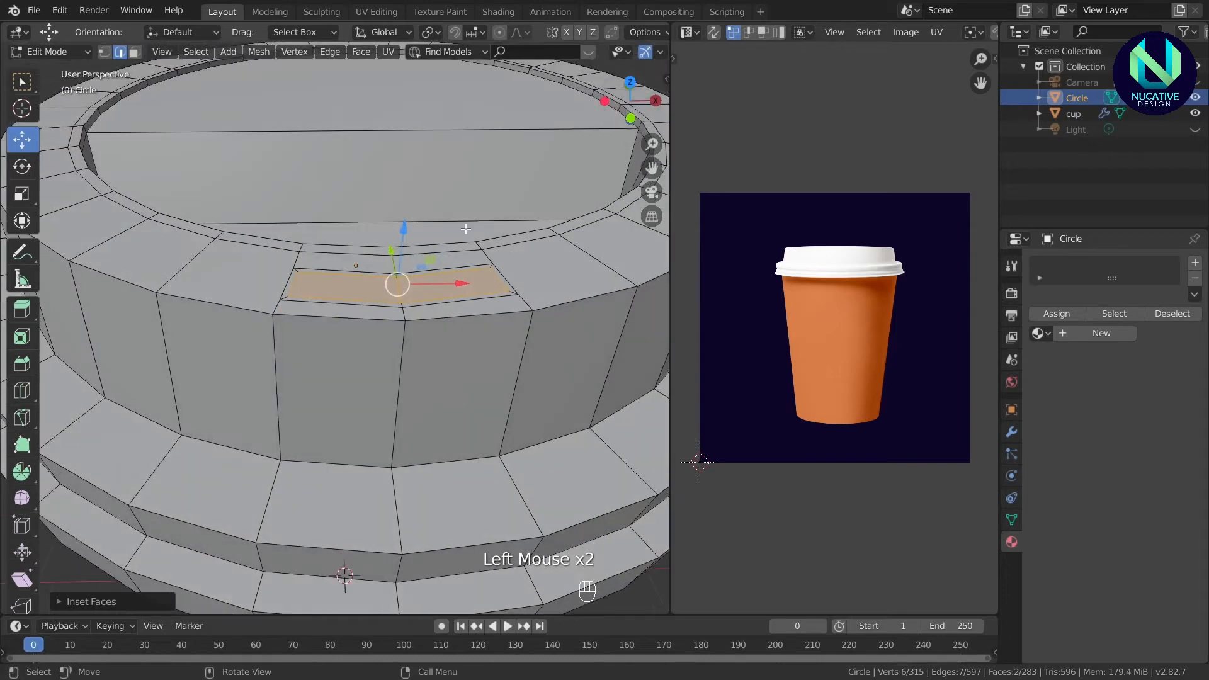
key(e)
key(z)
click(449, 334)
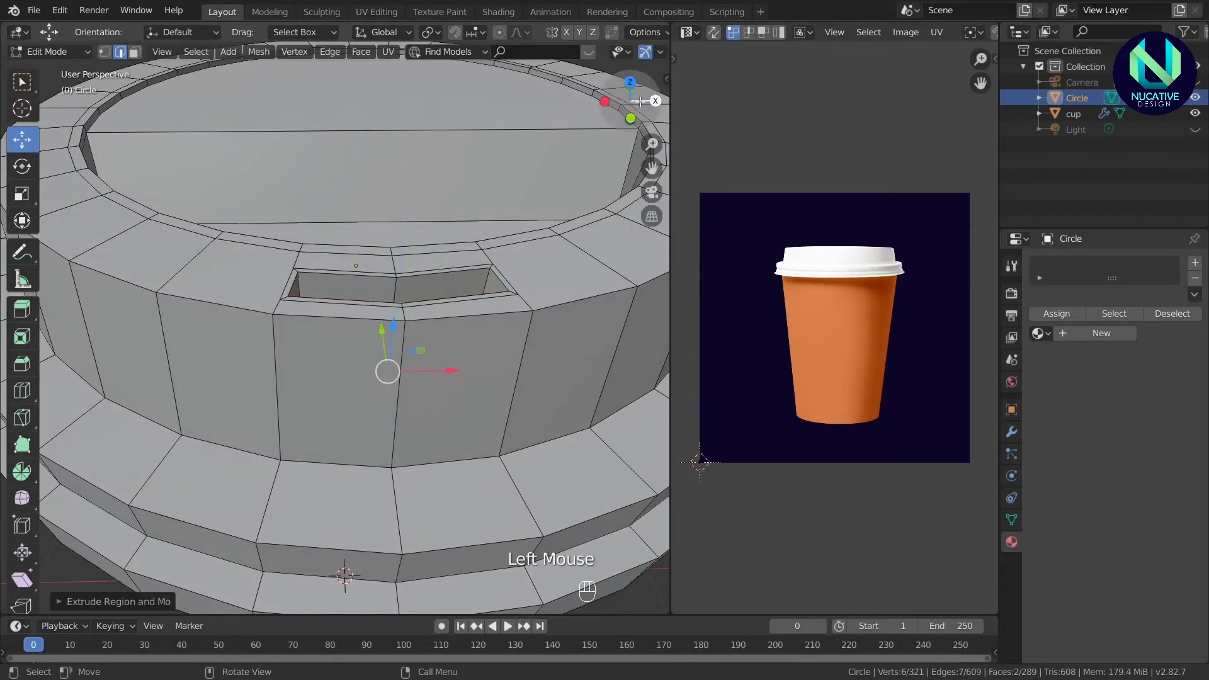
drag(629, 103, 648, 133)
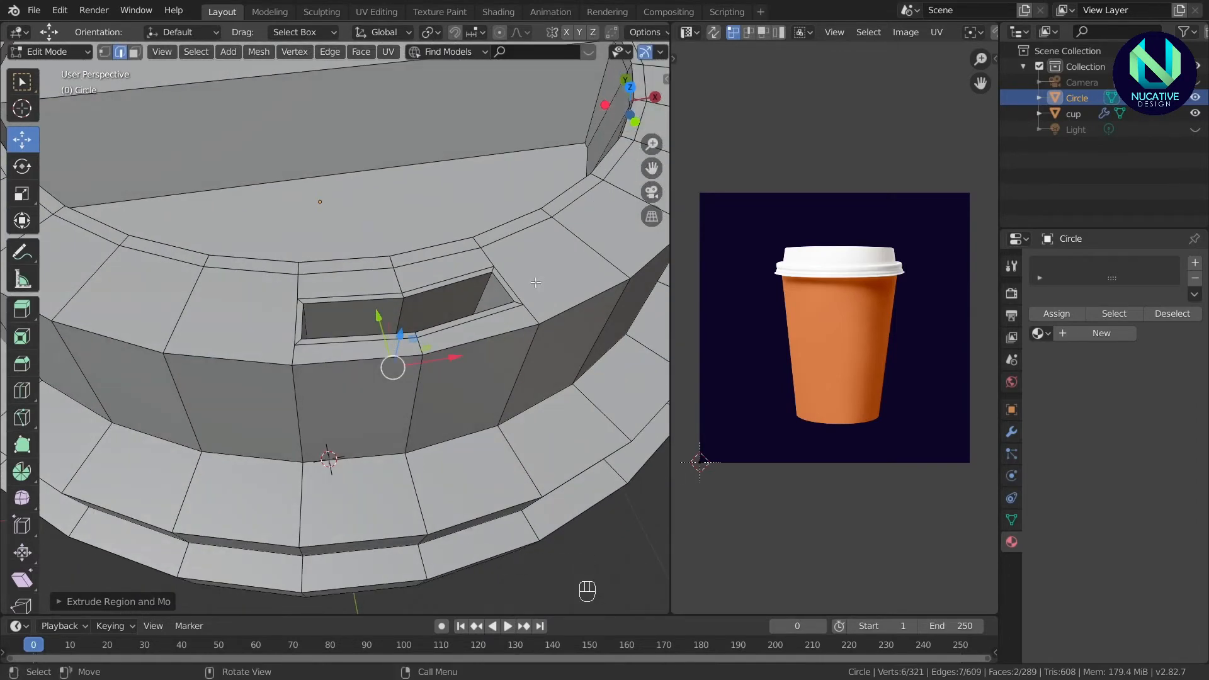
key(x)
click(536, 270)
Bevel the drinking slot's upper edge loop narrowly with four segments, replacing a first three-segment attempt.
scroll(551, 271, up, 3)
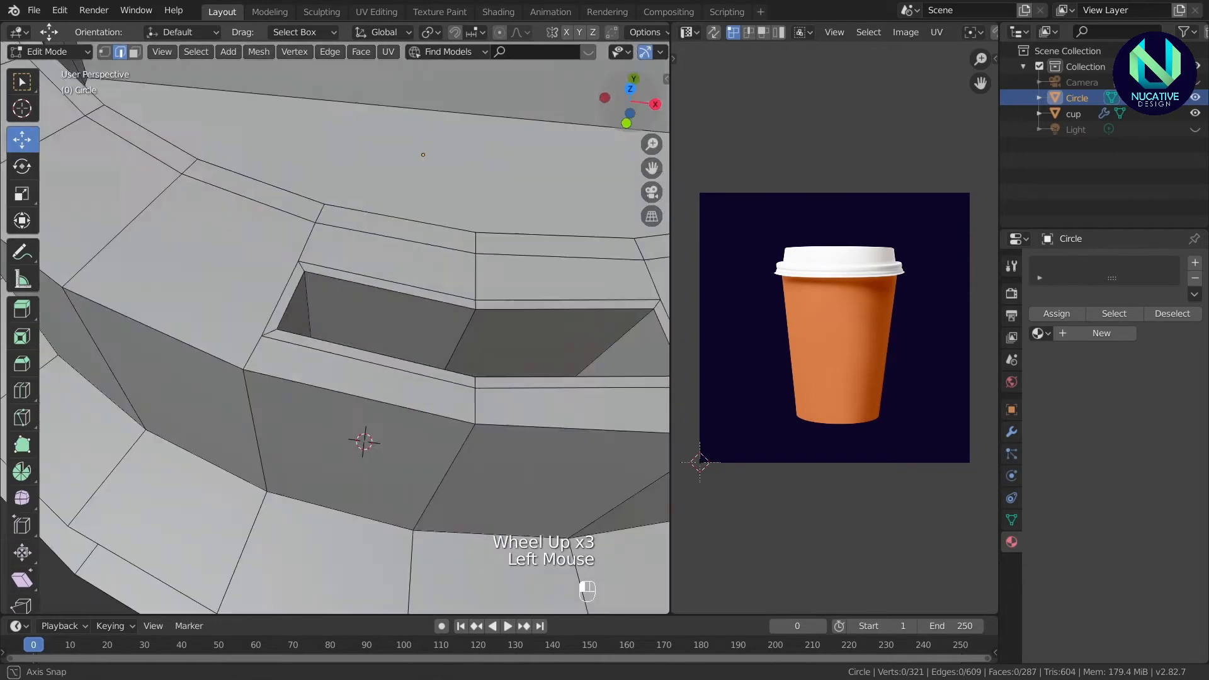
scroll(574, 303, down, 2)
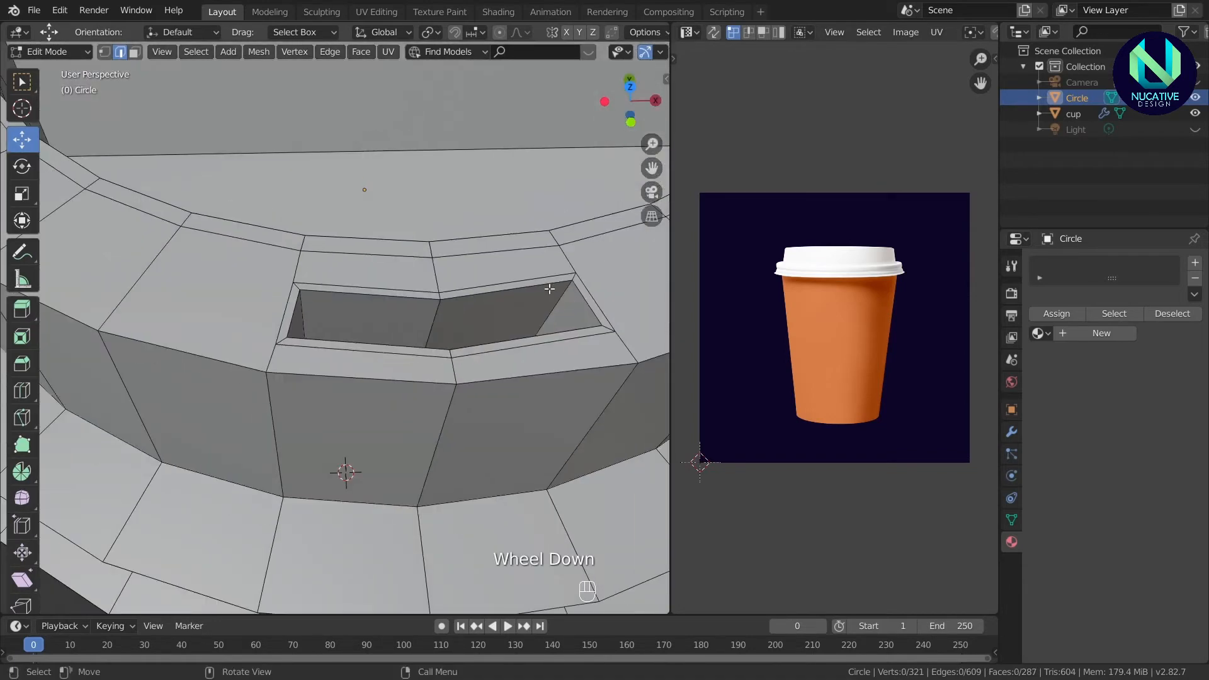
alt+shift+click(549, 285)
key(ctrl+b)
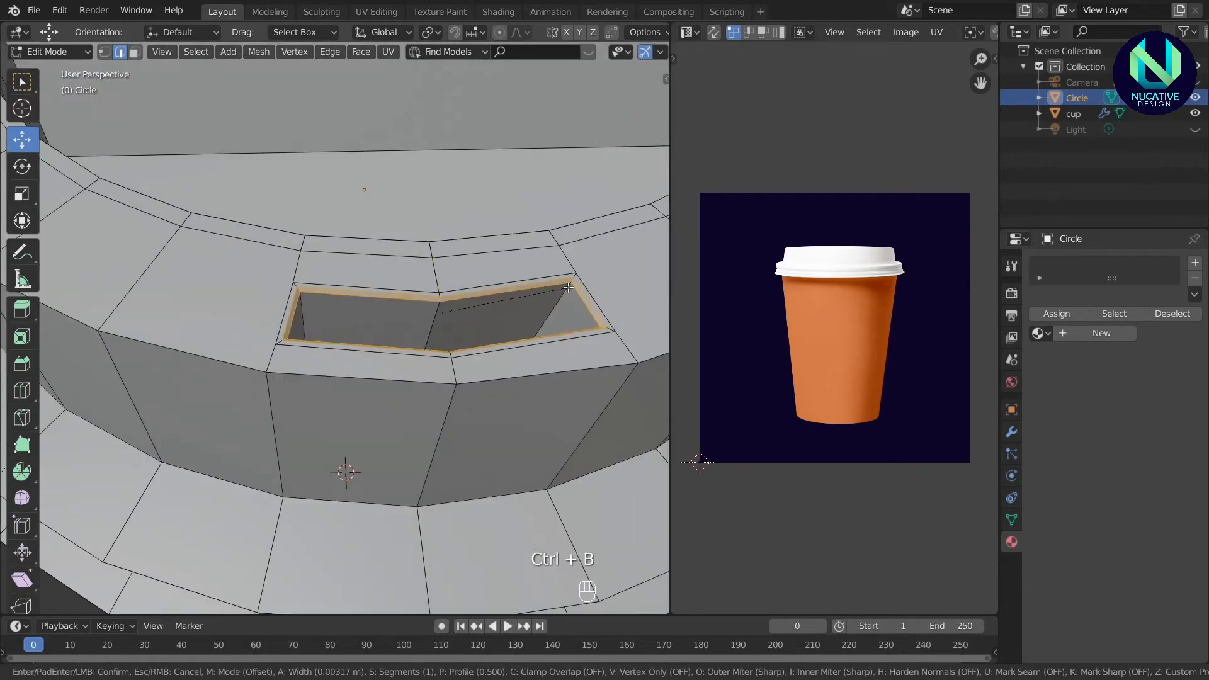
scroll(569, 288, up, 2)
click(570, 288)
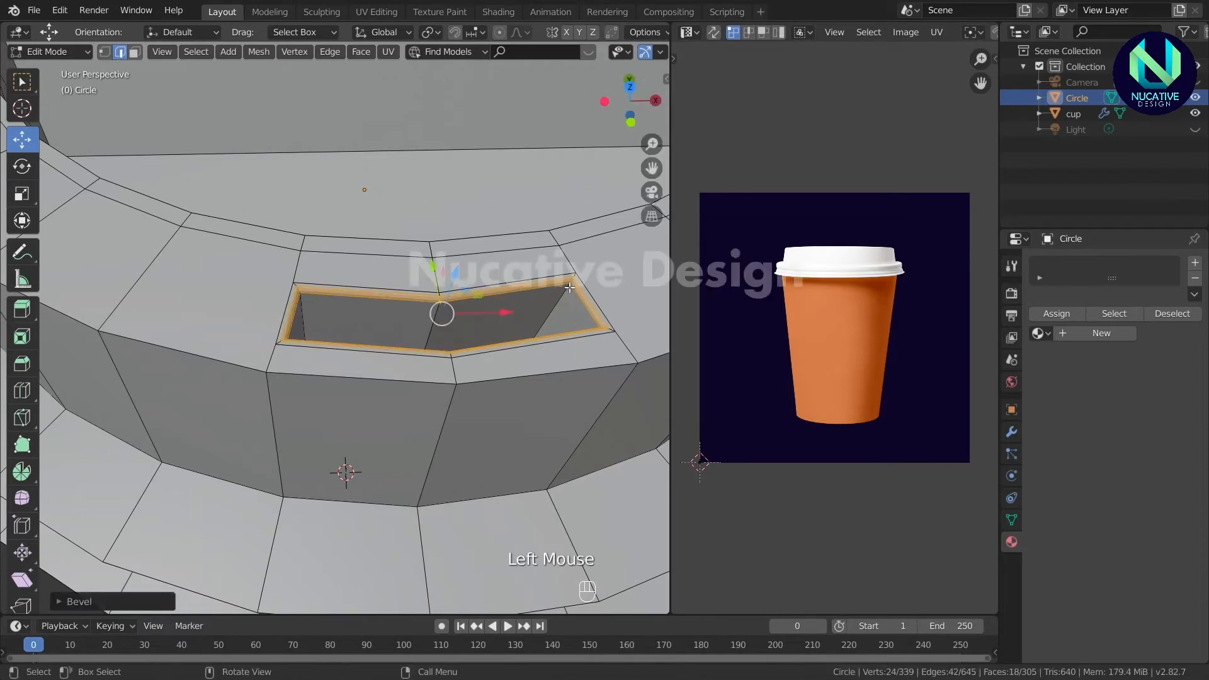
drag(628, 118, 567, 94)
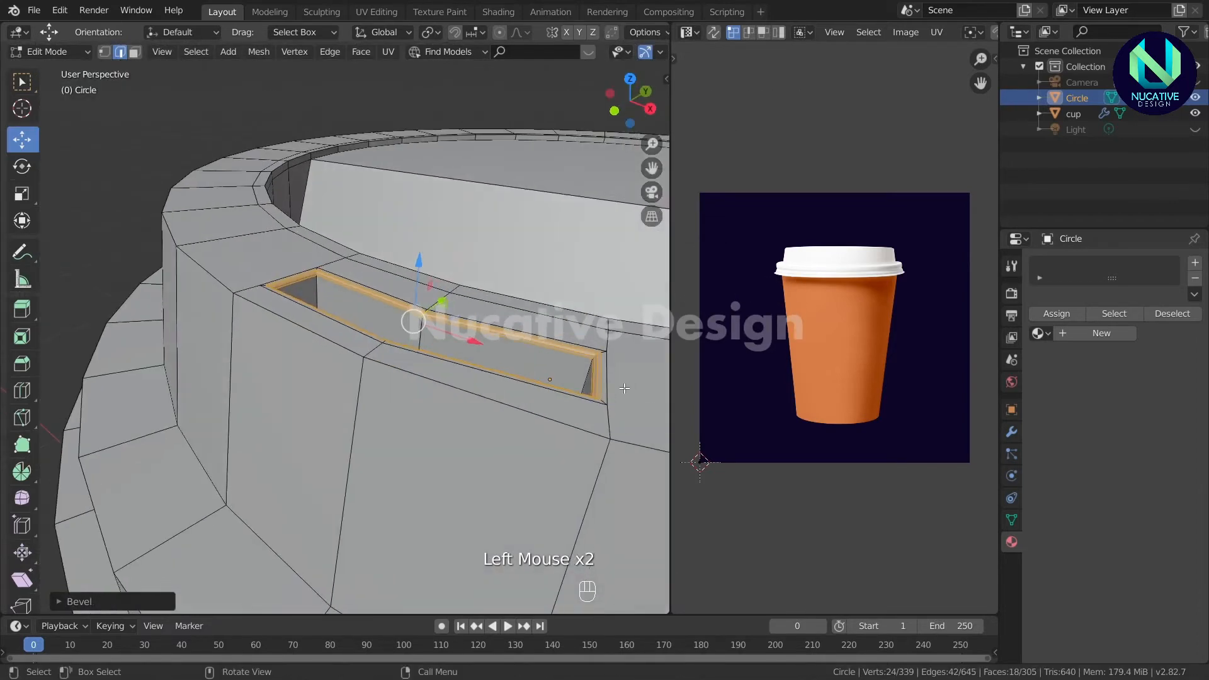
key(ctrl+z)
key(ctrl+b)
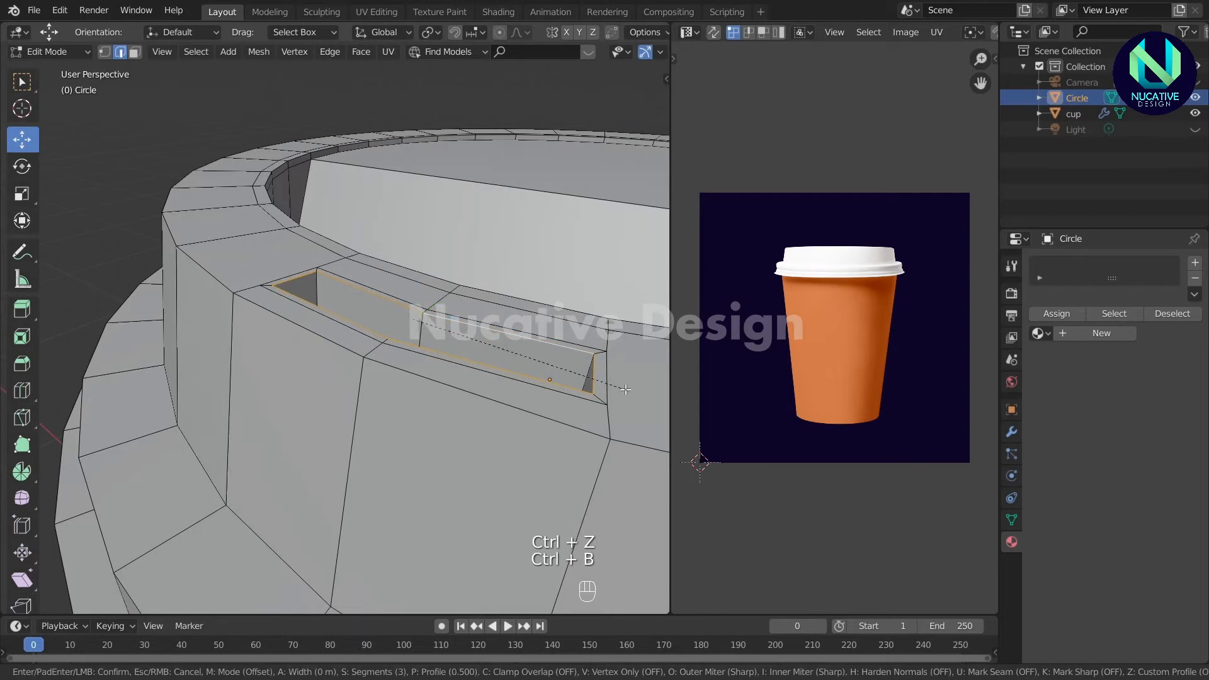
click(631, 387)
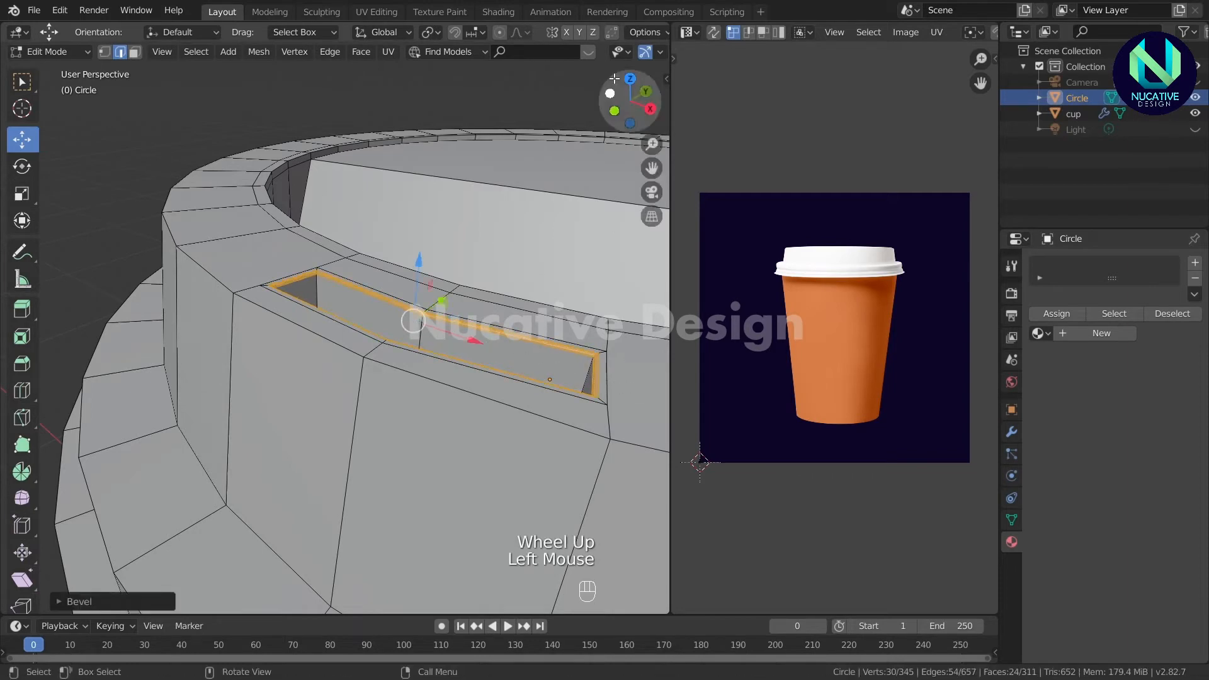
Extrude the lid's bottom outer edge loop and scale it outward to about 1.01 as a thin flared lip.
drag(628, 104, 620, 65)
scroll(530, 212, down, 3)
click(509, 443)
alt+shift+click(507, 440)
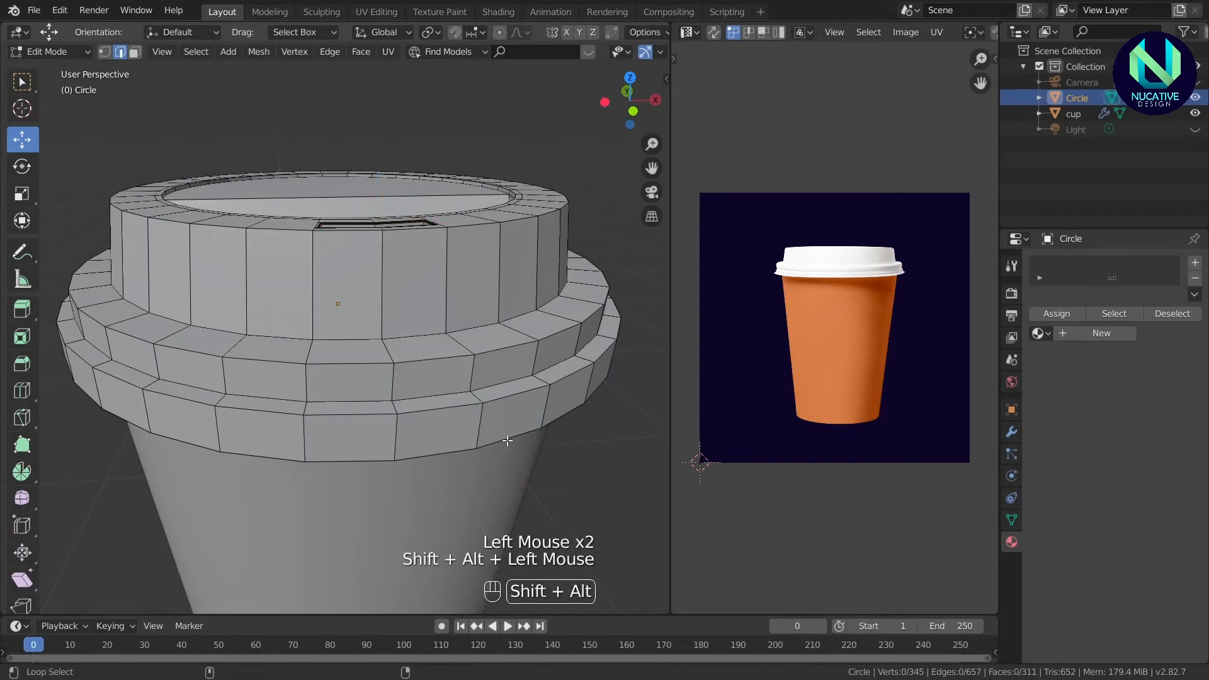
alt+shift+click(508, 441)
scroll(629, 52, down, 5)
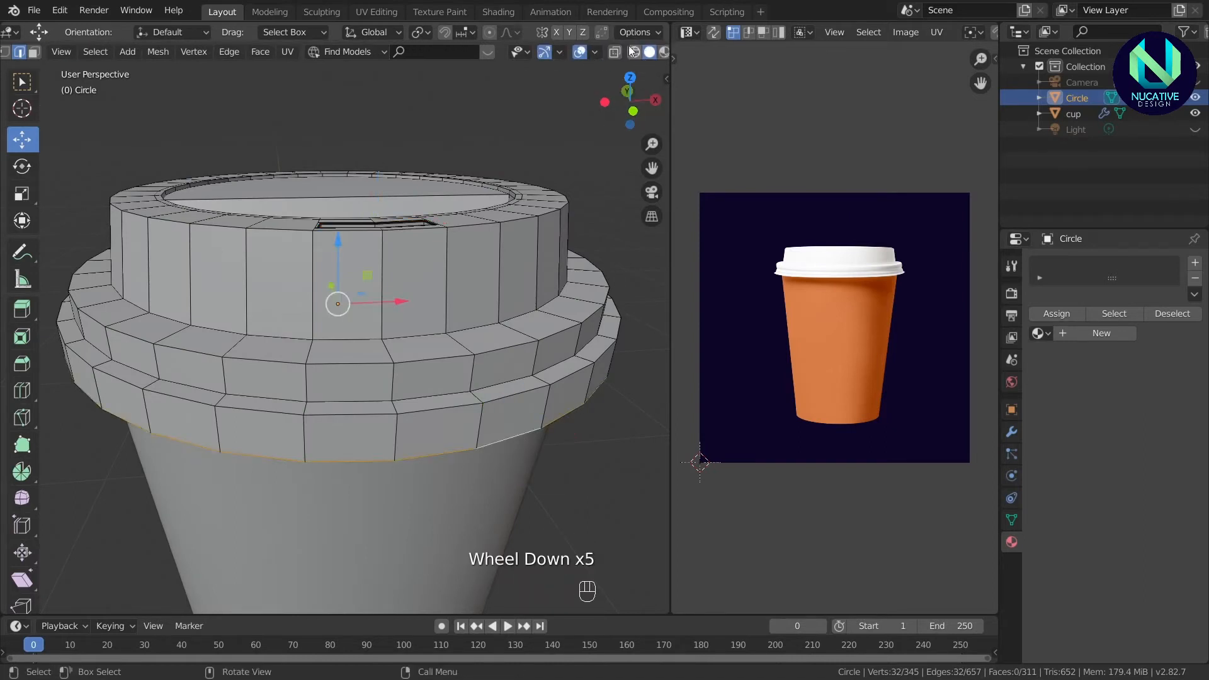
click(633, 51)
click(649, 52)
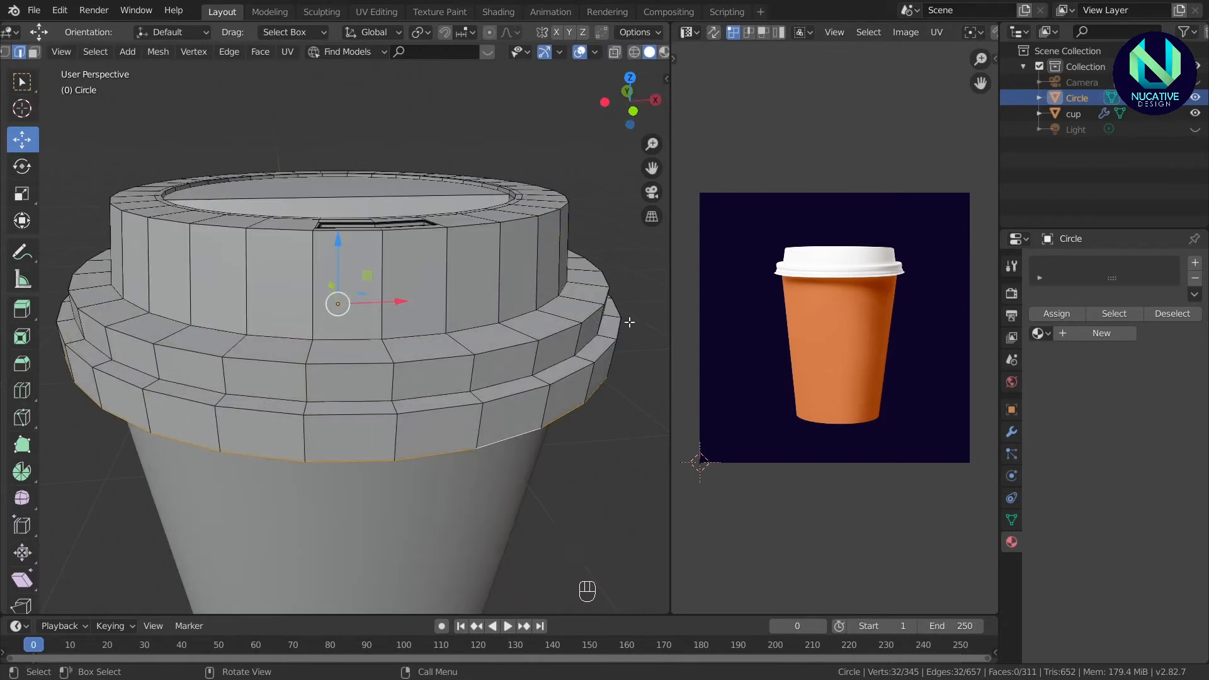
key(e)
key(s)
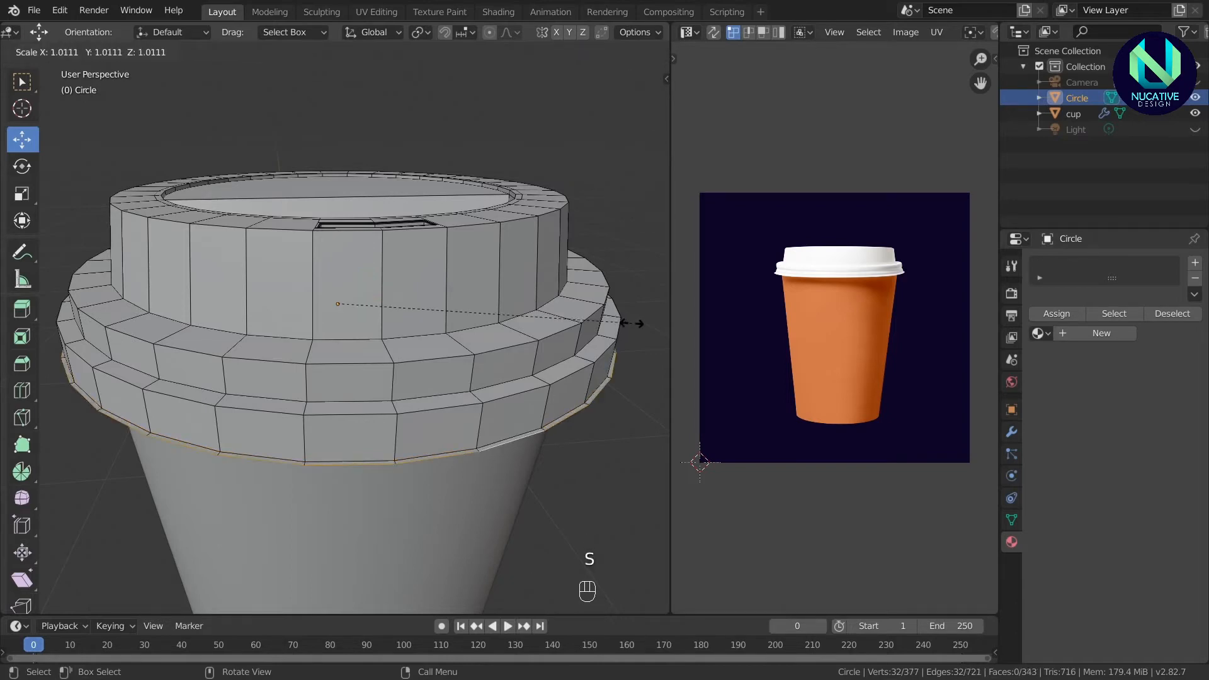
click(633, 325)
mouse_move(634, 106)
mouse_down()
mouse_move(630, 133)
mouse_move(630, 76)
mouse_move(630, 109)
mouse_up()
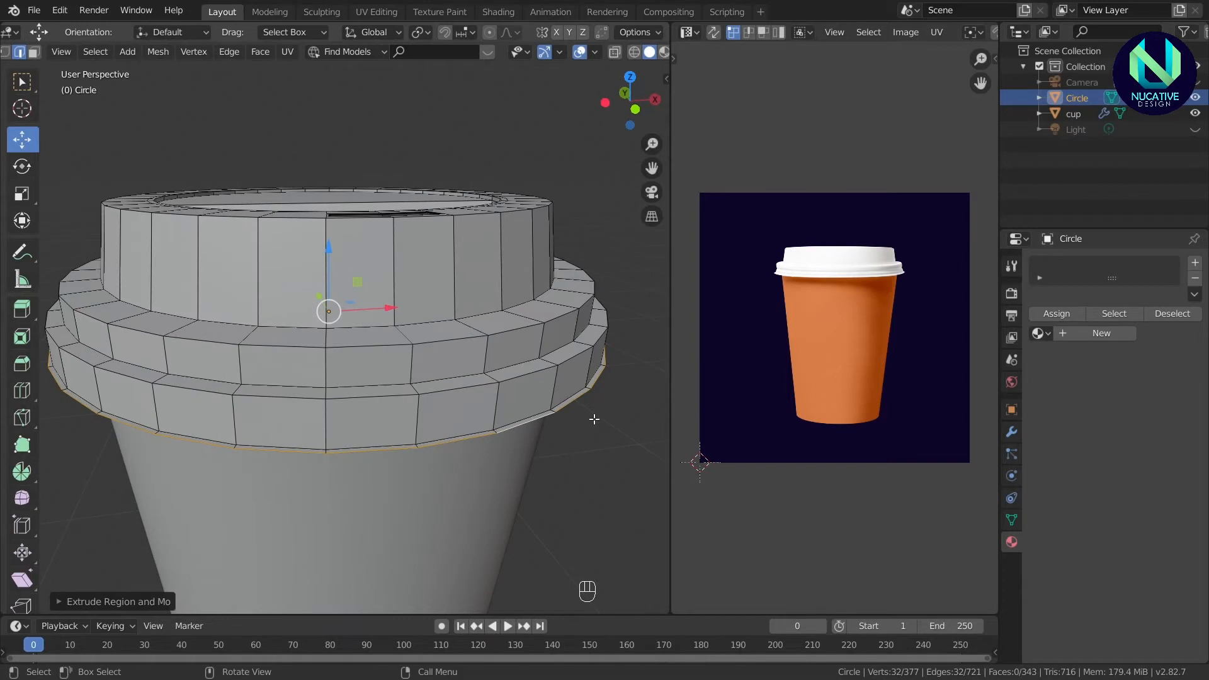
Leave mesh editing and apply the lid object's scale.
key(Tab)
key(ctrl+a)
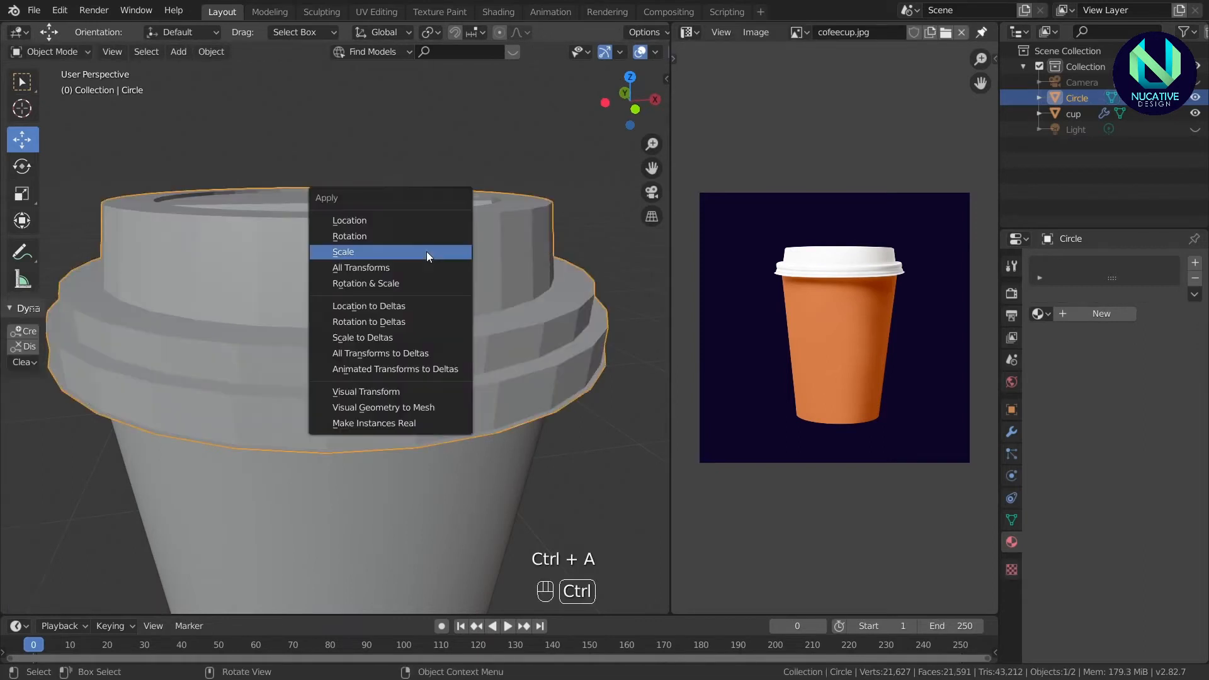
click(425, 251)
drag(630, 91, 604, 221)
click(1195, 113)
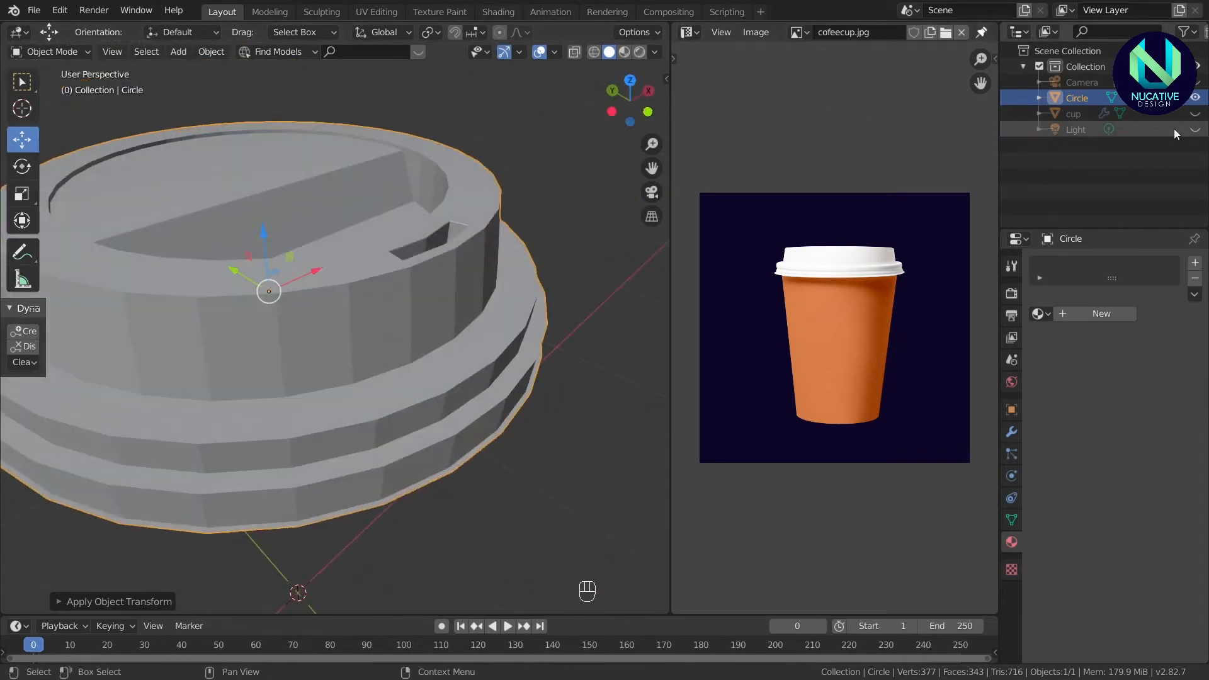
click(1195, 114)
scroll(428, 319, down, 3)
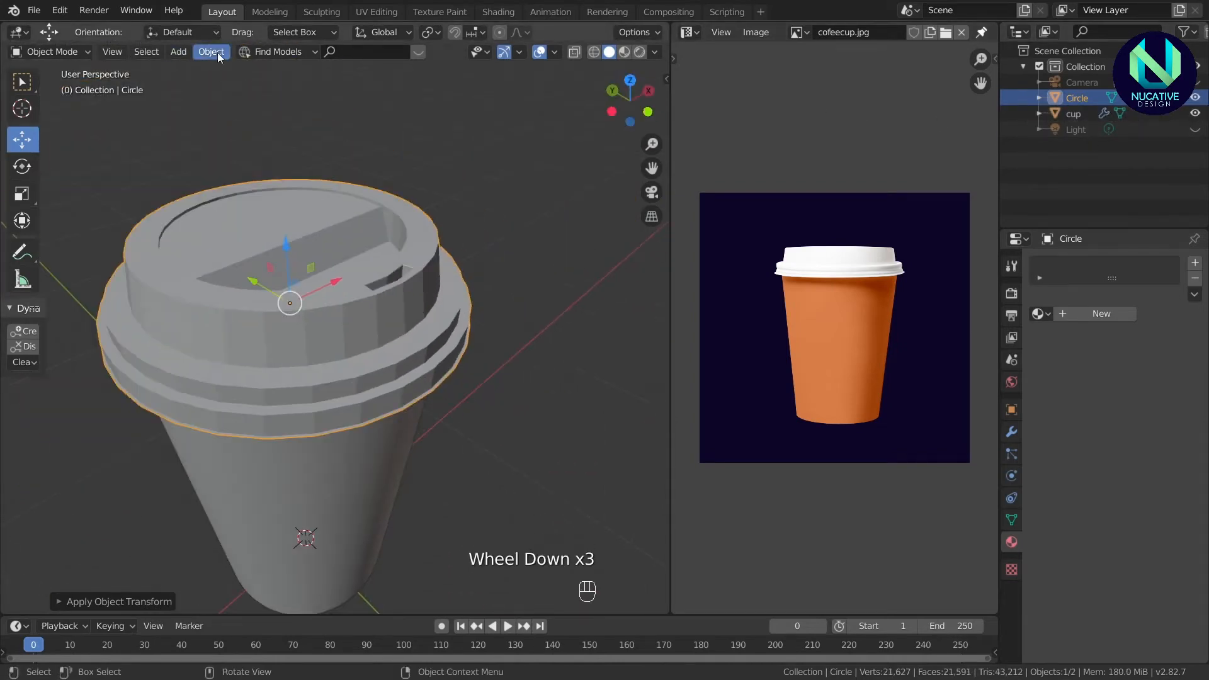
click(218, 51)
mouse_move(311, 133)
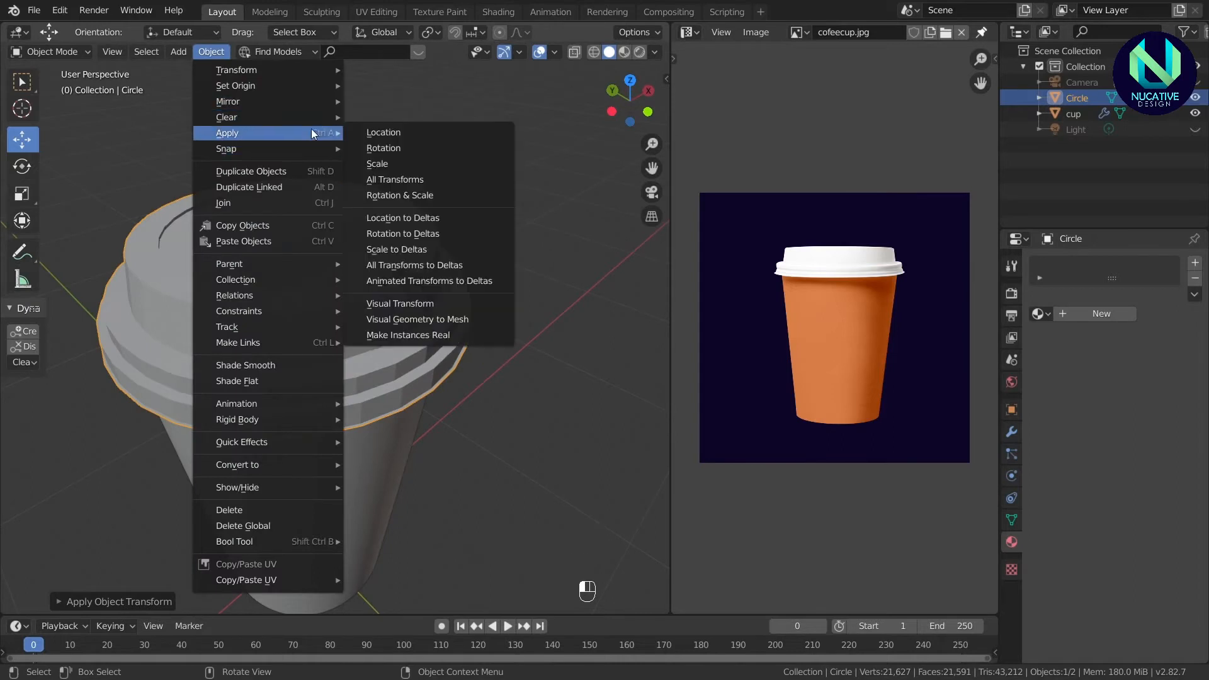
click(390, 163)
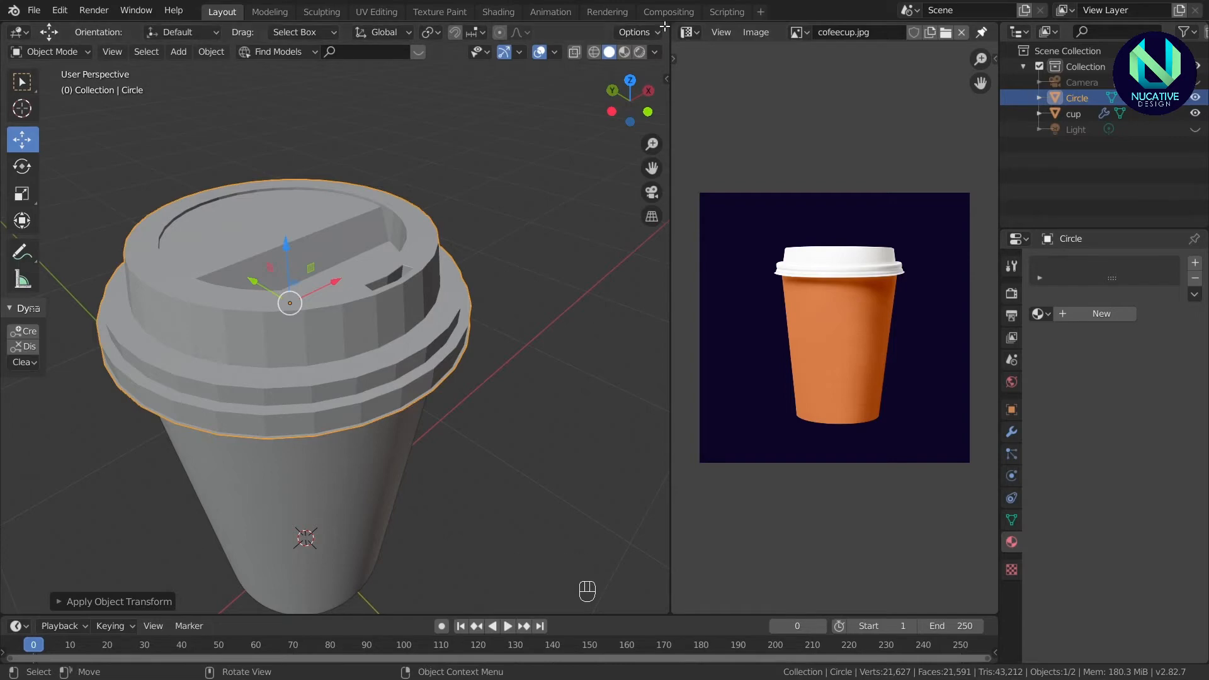
Expand the 3D view over the reference image area and add a Subdivision Surface modifier to the lid with viewport level 2.
drag(661, 24, 700, 25)
scroll(969, 328, down, 4)
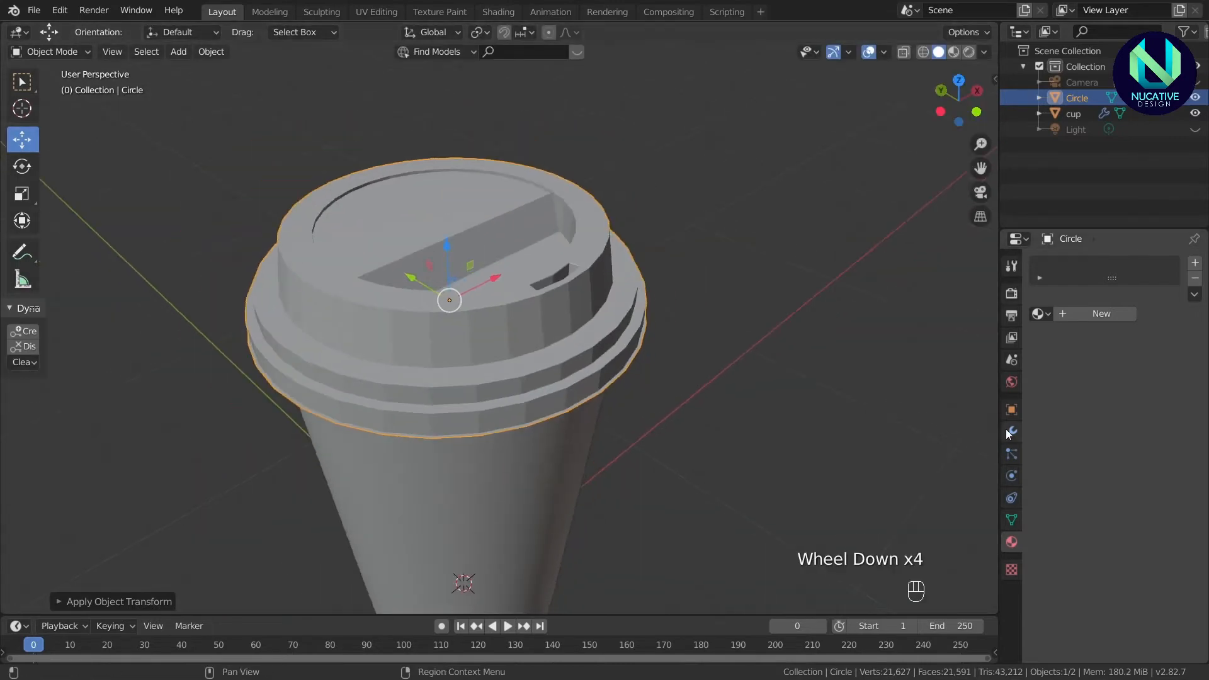
click(1011, 431)
click(1096, 263)
click(921, 518)
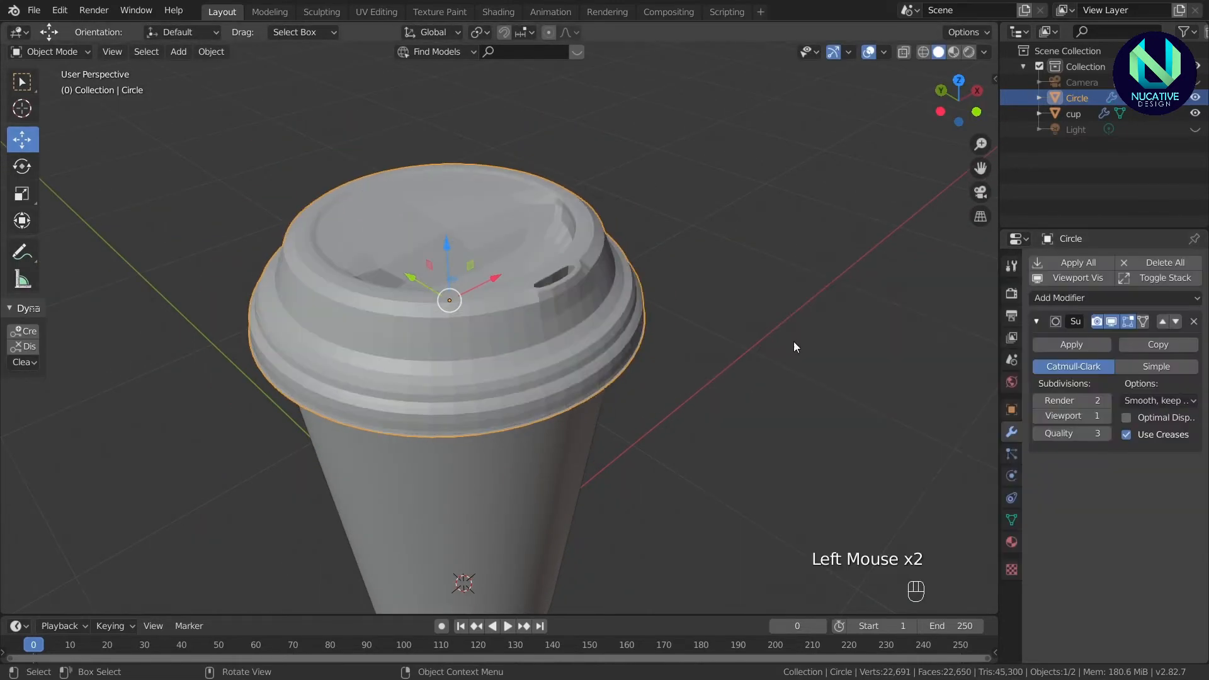
click(1100, 417)
click(1036, 322)
Add a Bevel modifier to the lid above the subdivision modifier, using the Width method and limiting it by angle.
click(1063, 299)
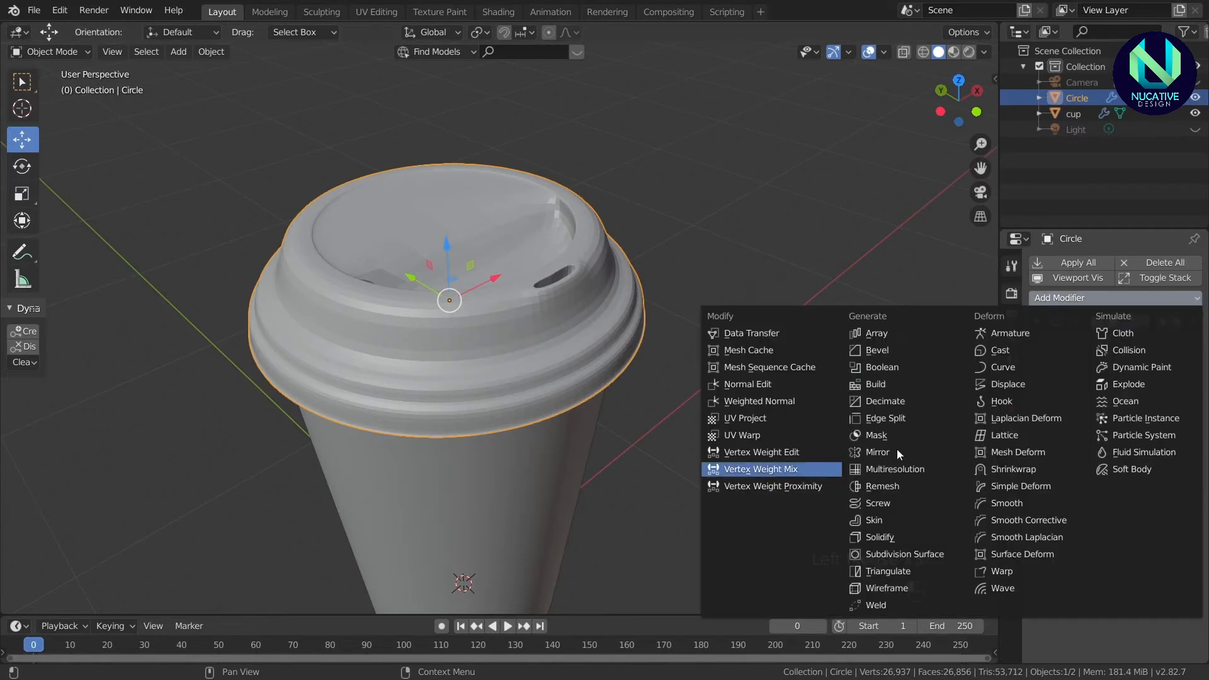
click(875, 351)
click(1157, 353)
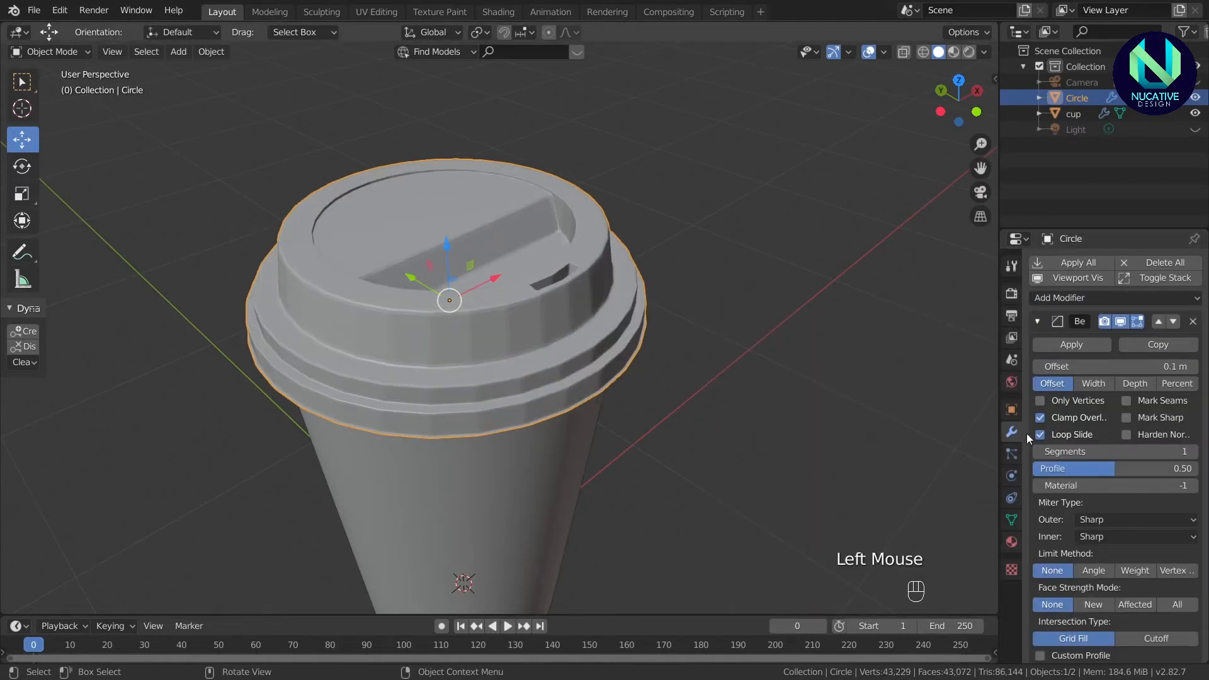
click(1091, 384)
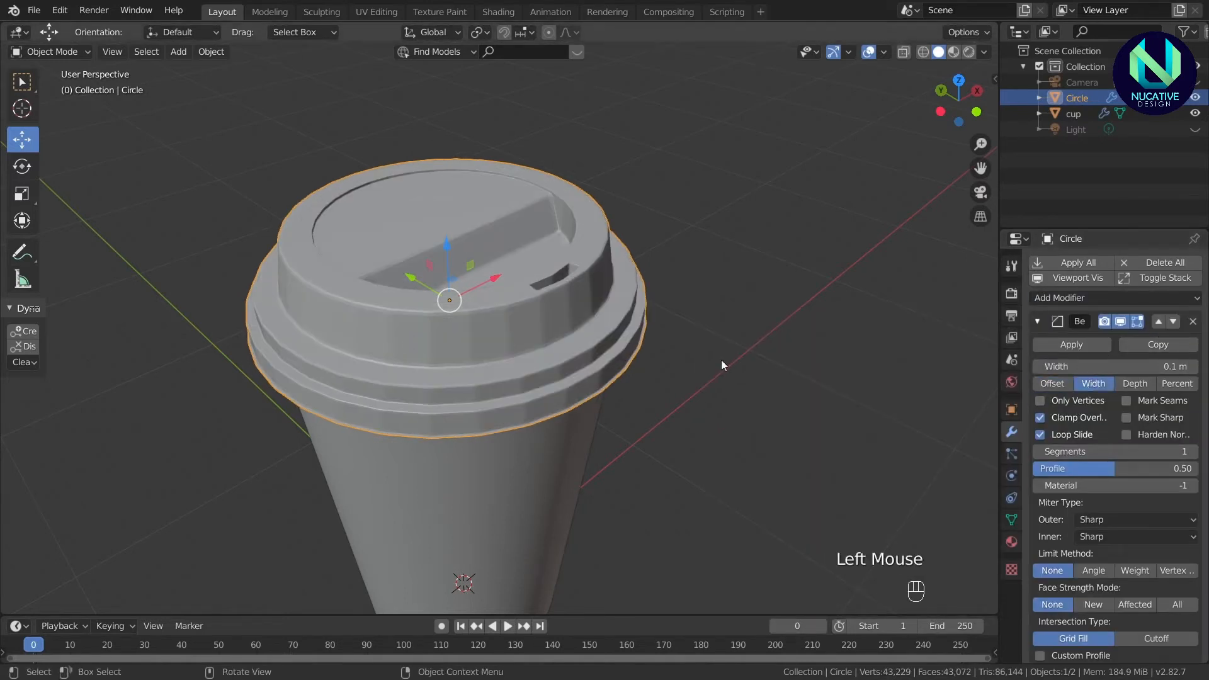
click(1093, 570)
click(1177, 367)
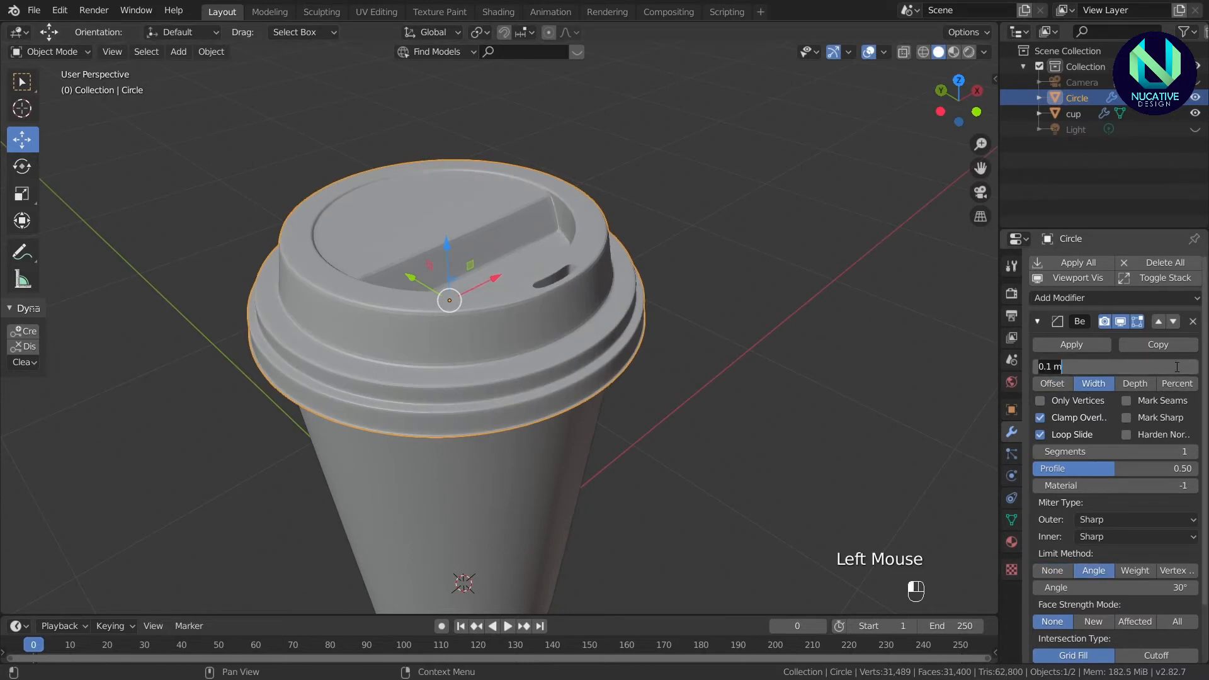
text(0..5)
key(Return)
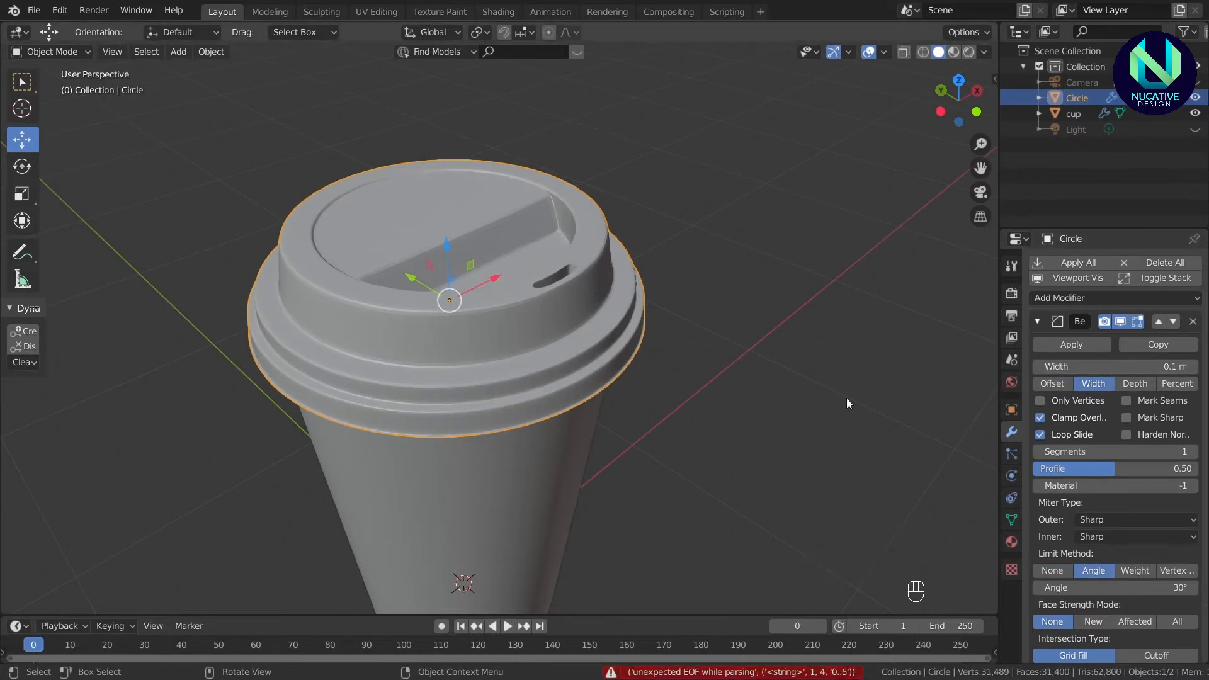
click(1038, 322)
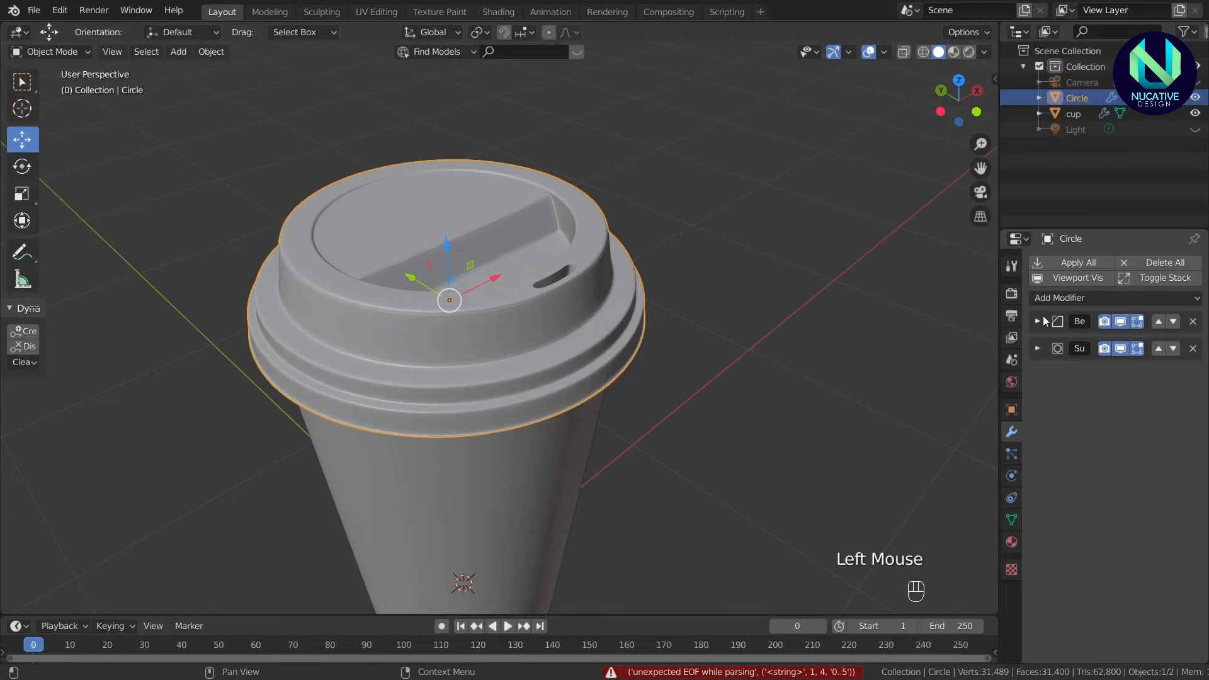
Shade the lid smooth.
click(1072, 296)
click(426, 225)
right_click(422, 226)
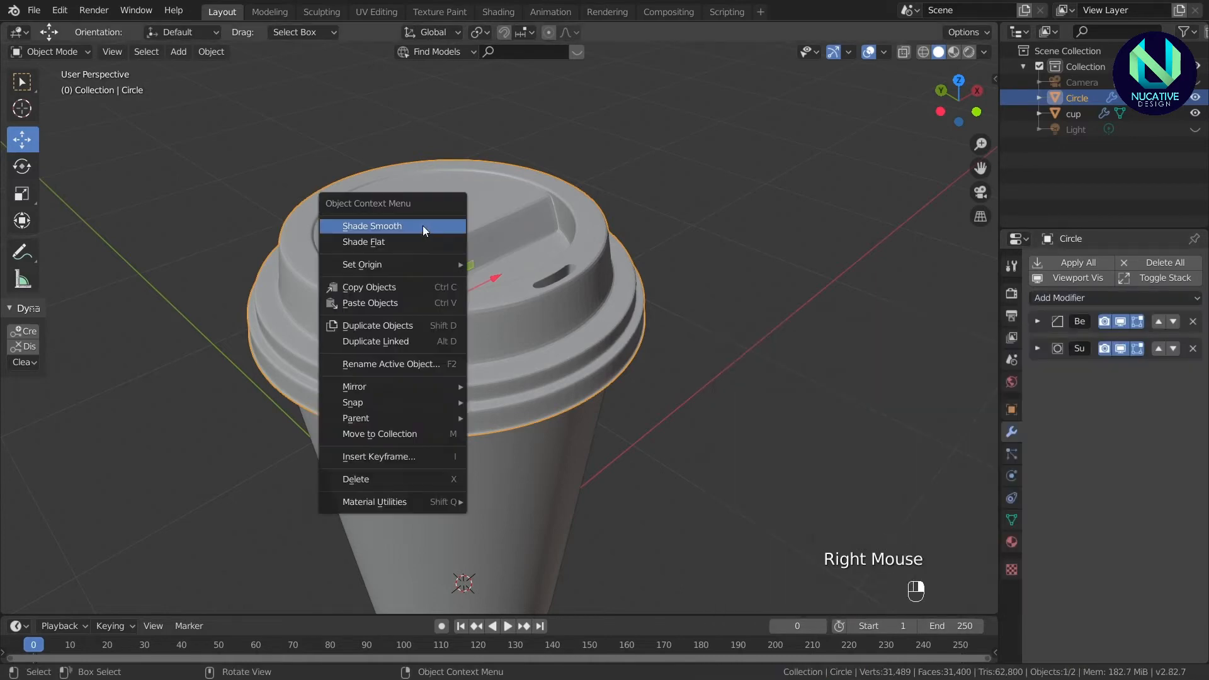
scroll(640, 298, up, 3)
Add a Solidify modifier to the lid with a thickness of 0.005 m and an offset of 0.
click(1059, 300)
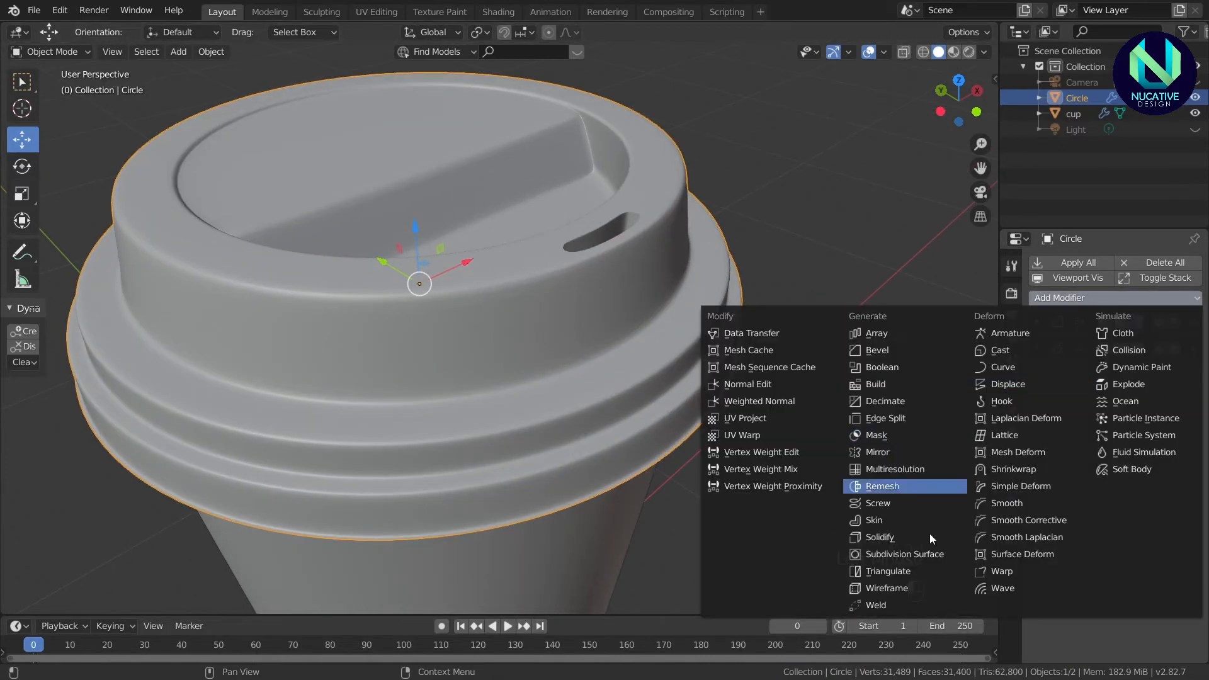
click(886, 535)
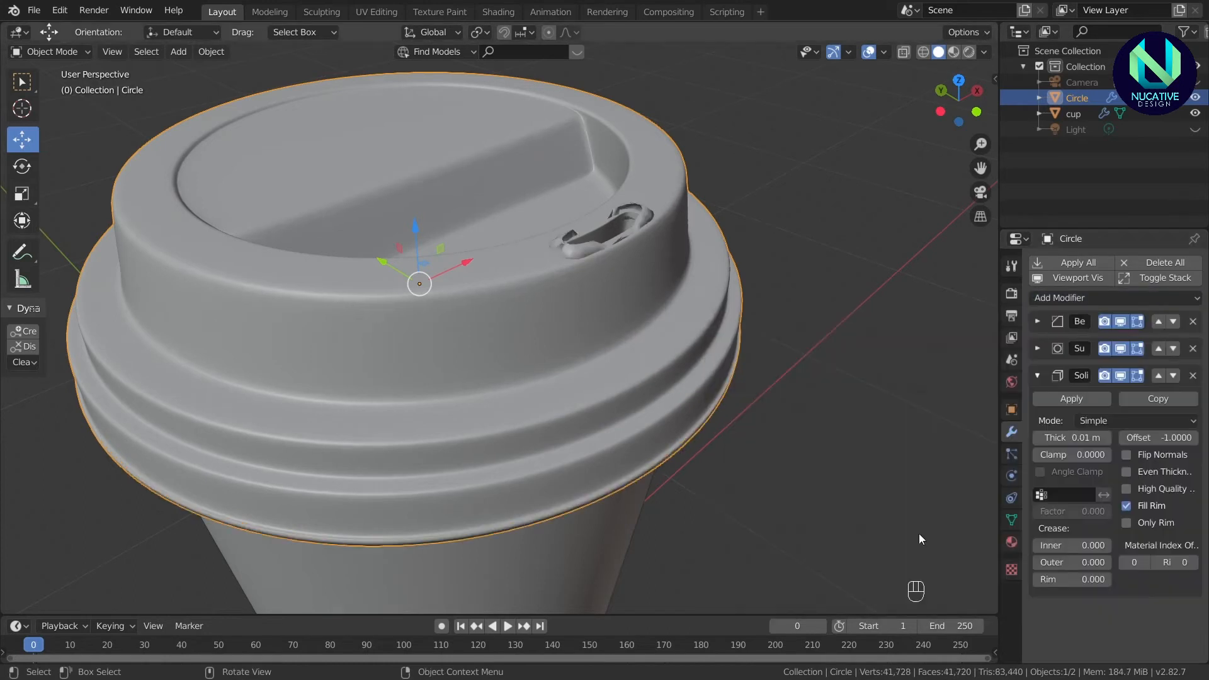
click(1092, 437)
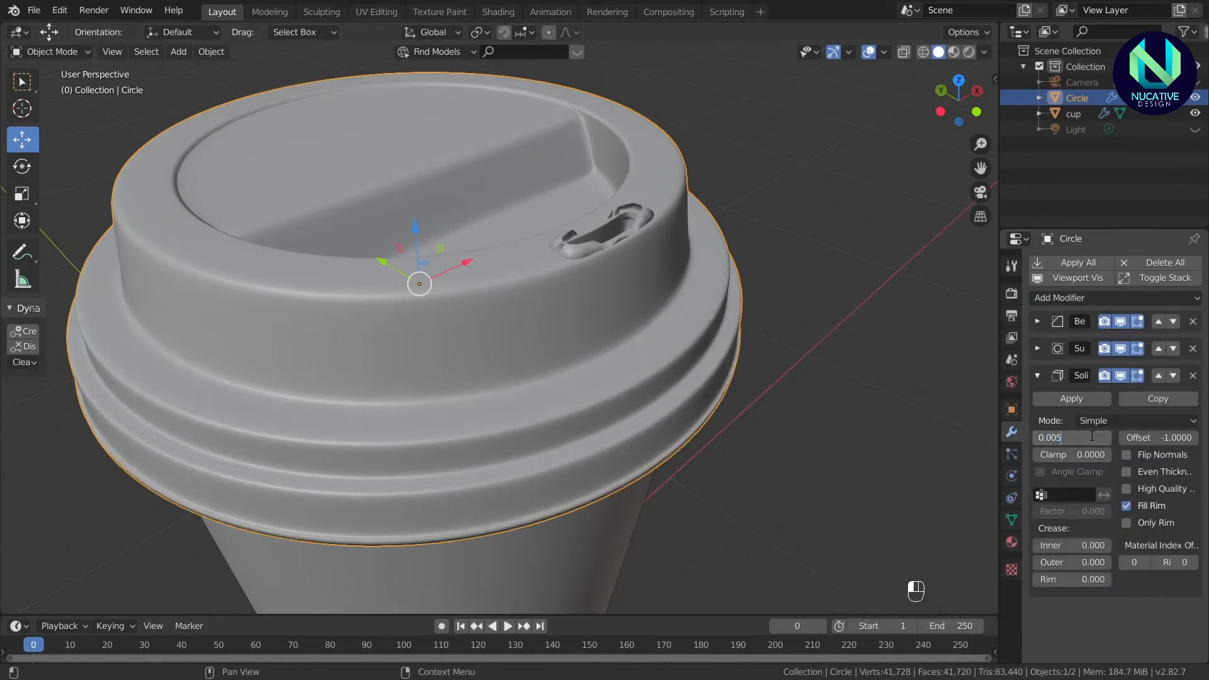
key(Return)
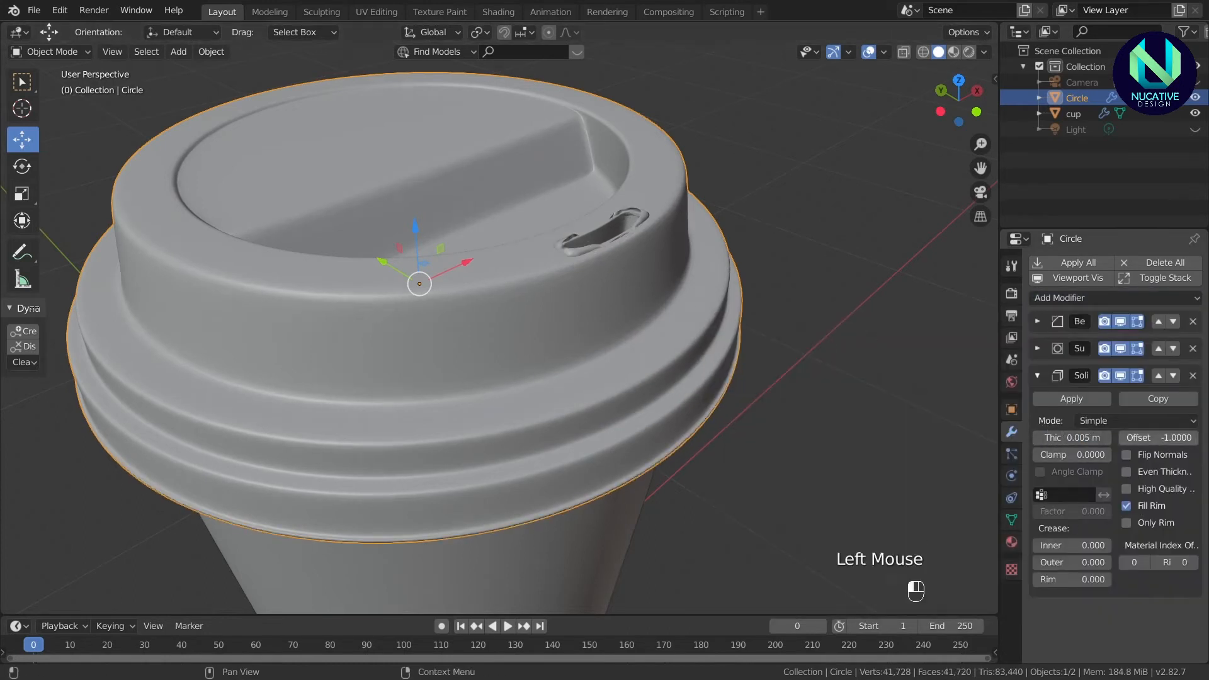
text(0)
key(Return)
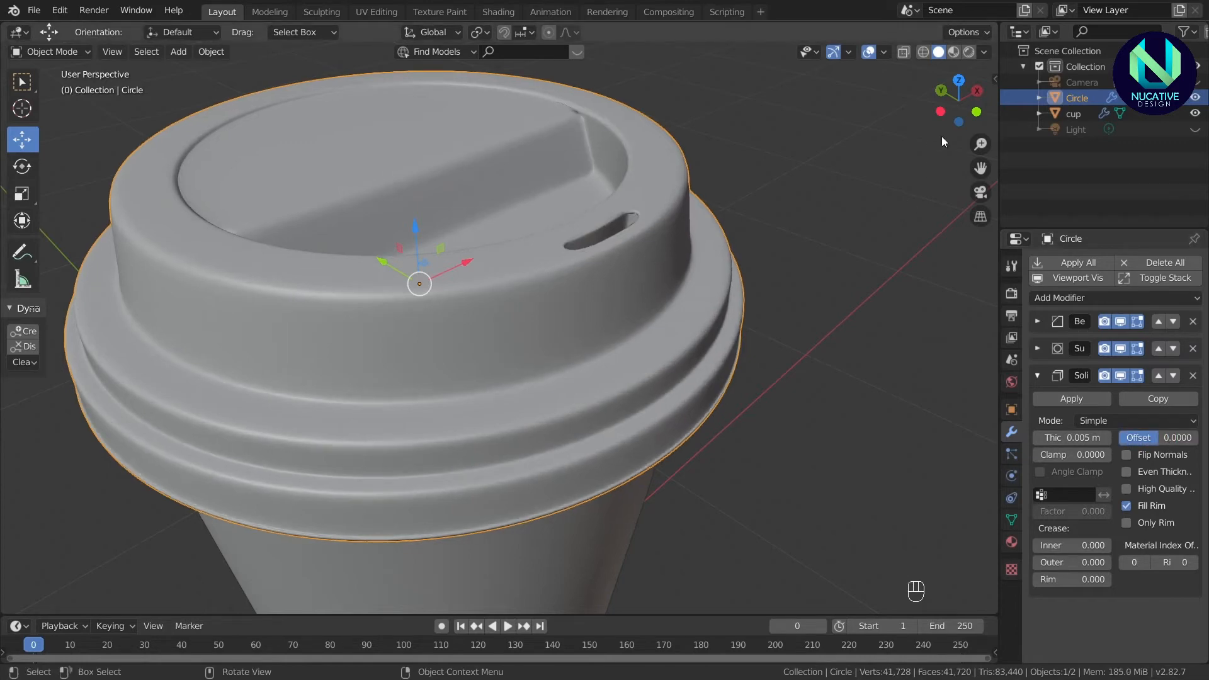
Reduce the Solidify thickness, trying 0.004 m first, to 0.0001 m with an offset of -1, and check the drinking slot.
drag(956, 102, 889, 129)
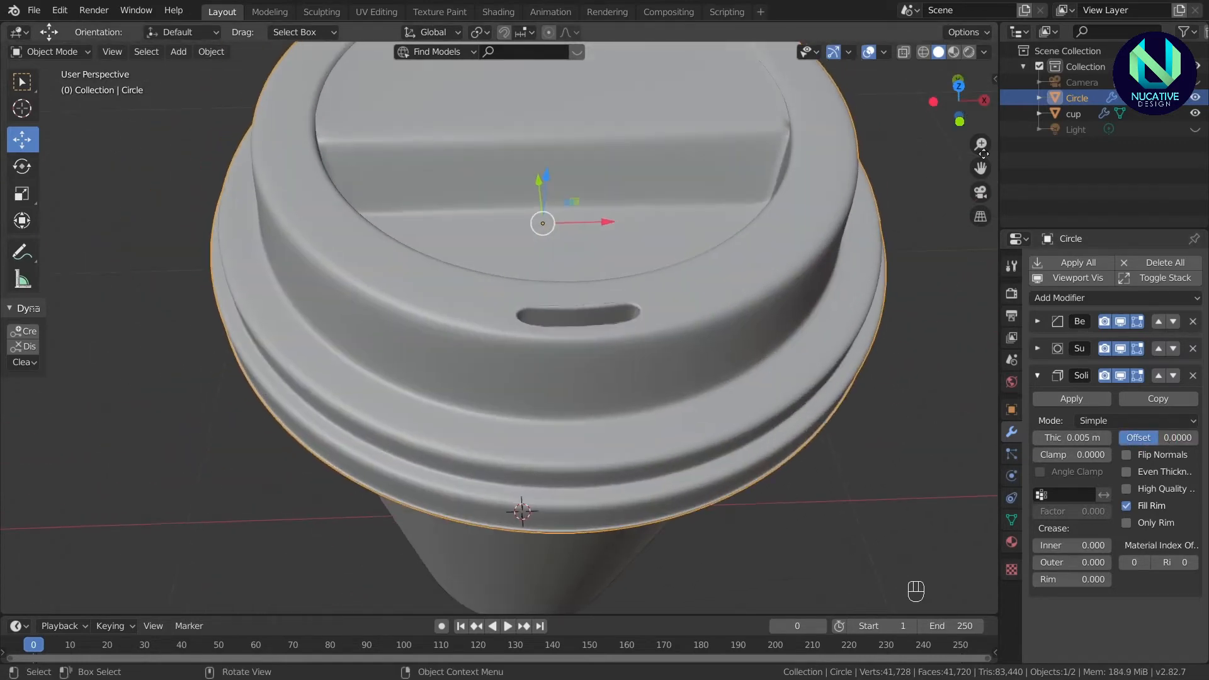
click(1068, 437)
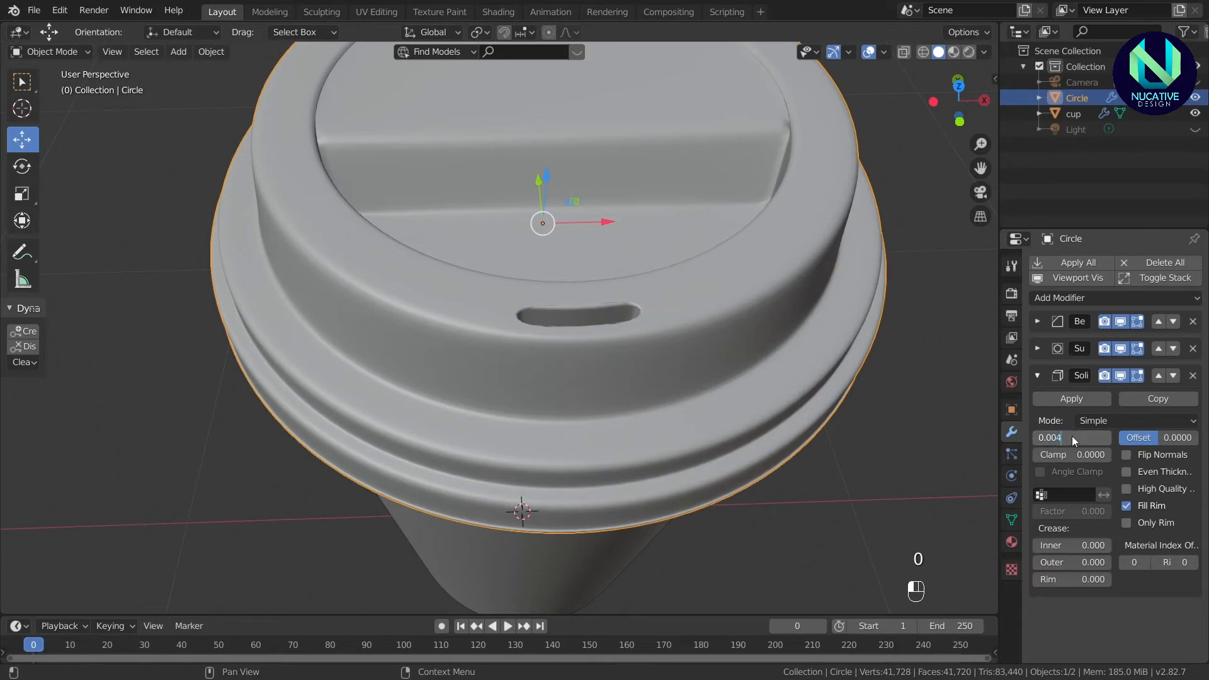
key(Return)
scroll(633, 301, up, 2)
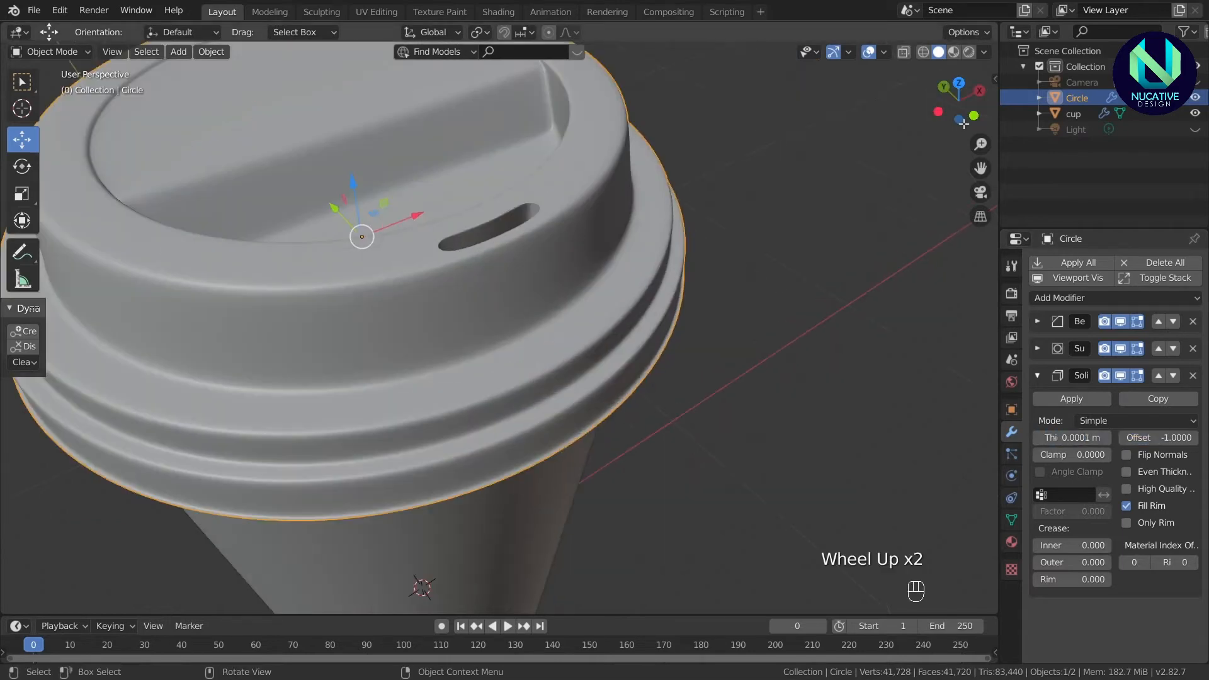
drag(963, 124, 873, 131)
scroll(833, 222, up, 2)
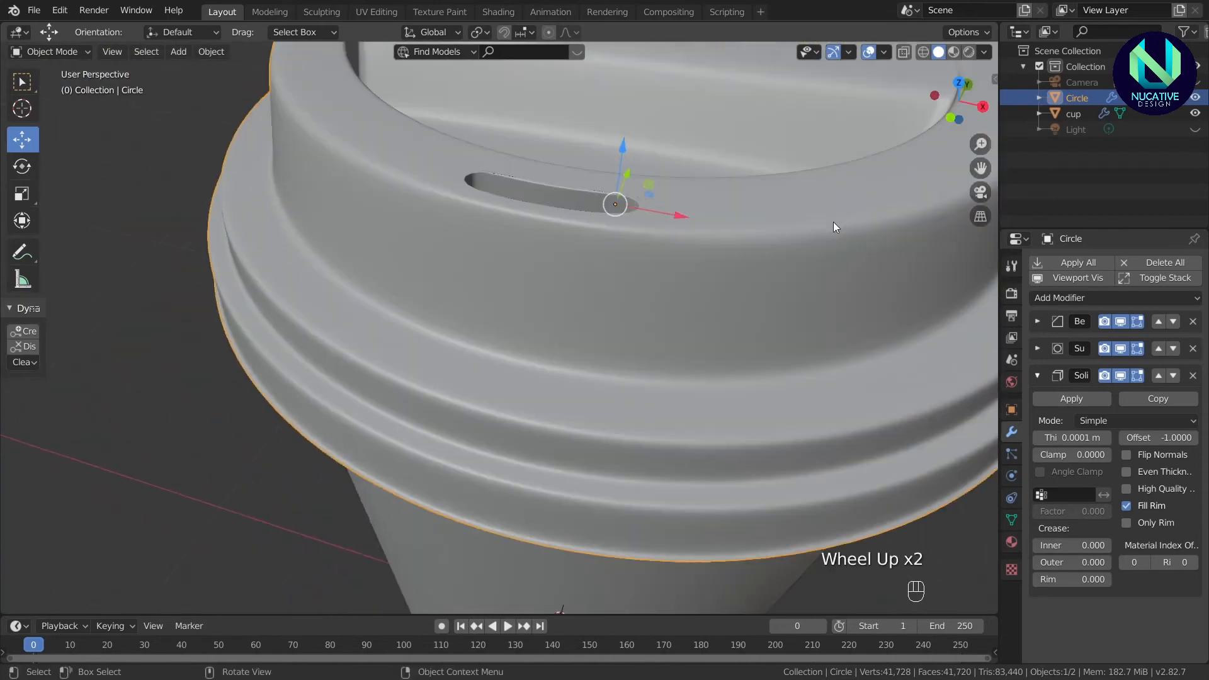
Try a higher viewport subdivision level and two bevel segments in the lid's modifiers.
click(1037, 376)
click(1038, 348)
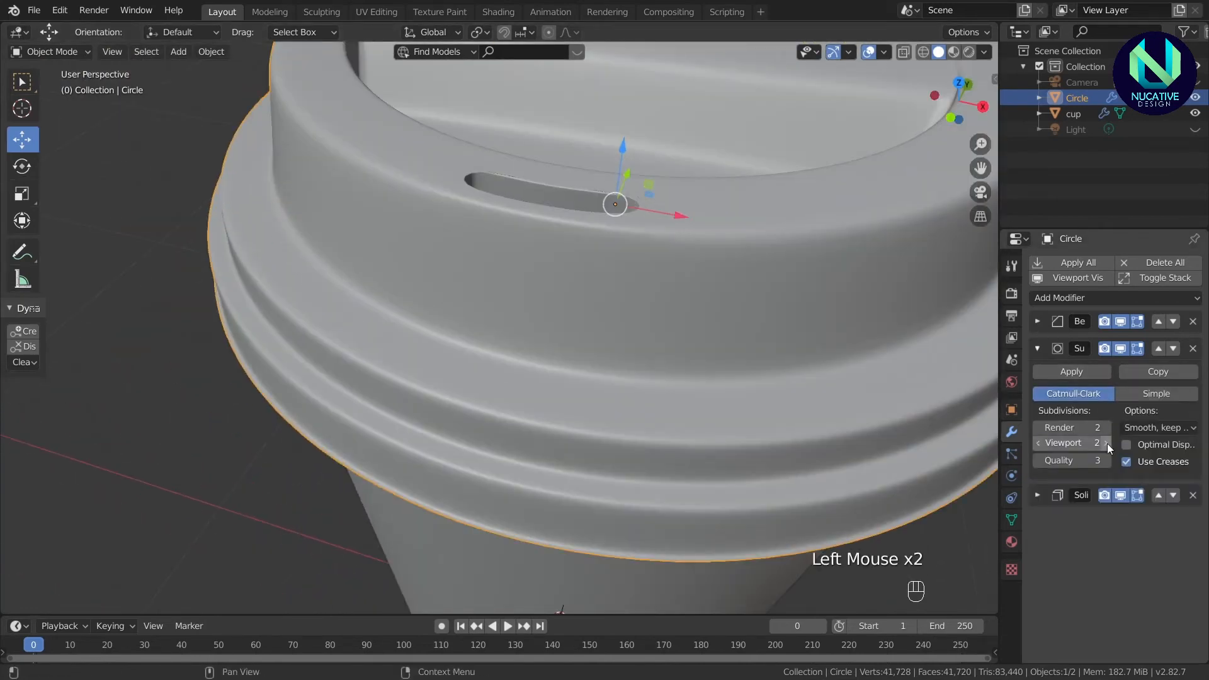
click(1107, 443)
click(1039, 442)
click(1040, 442)
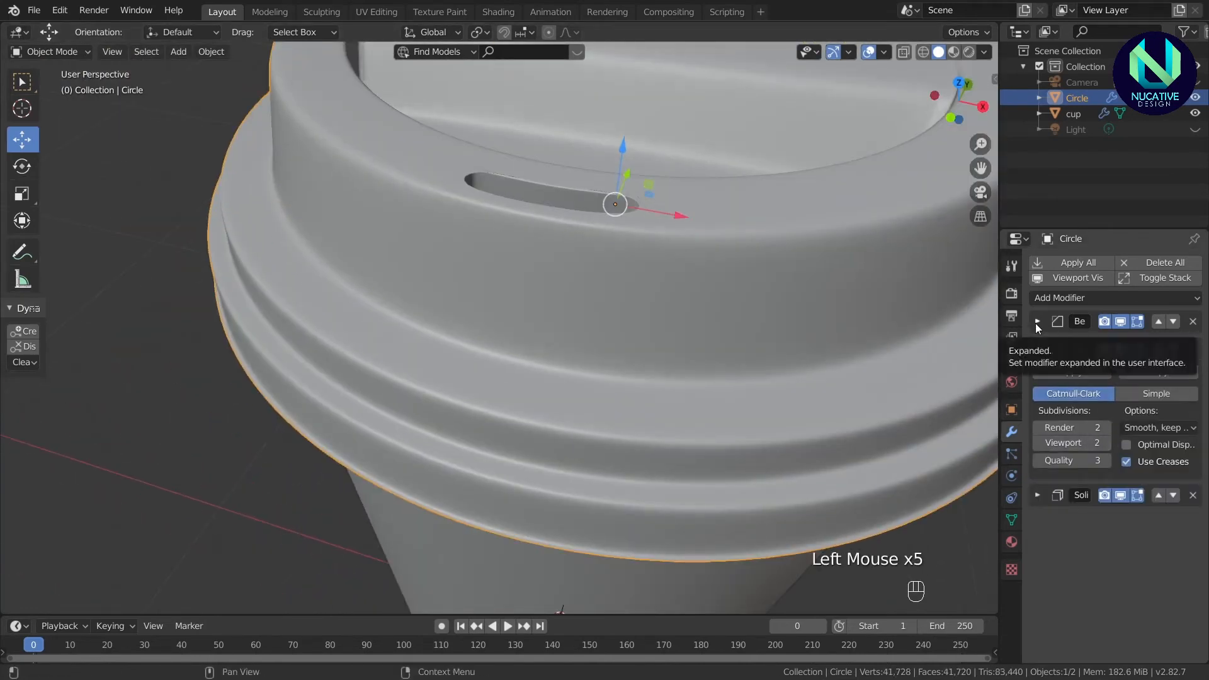
click(1036, 321)
click(1193, 452)
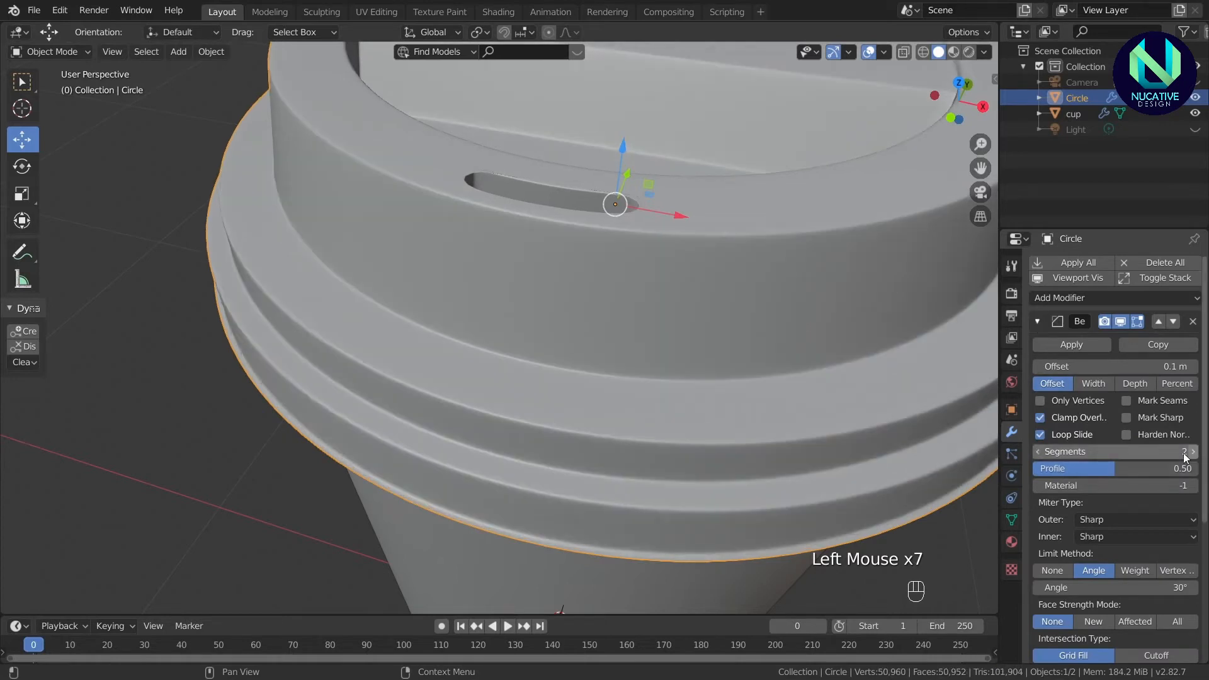
click(1037, 451)
click(1036, 320)
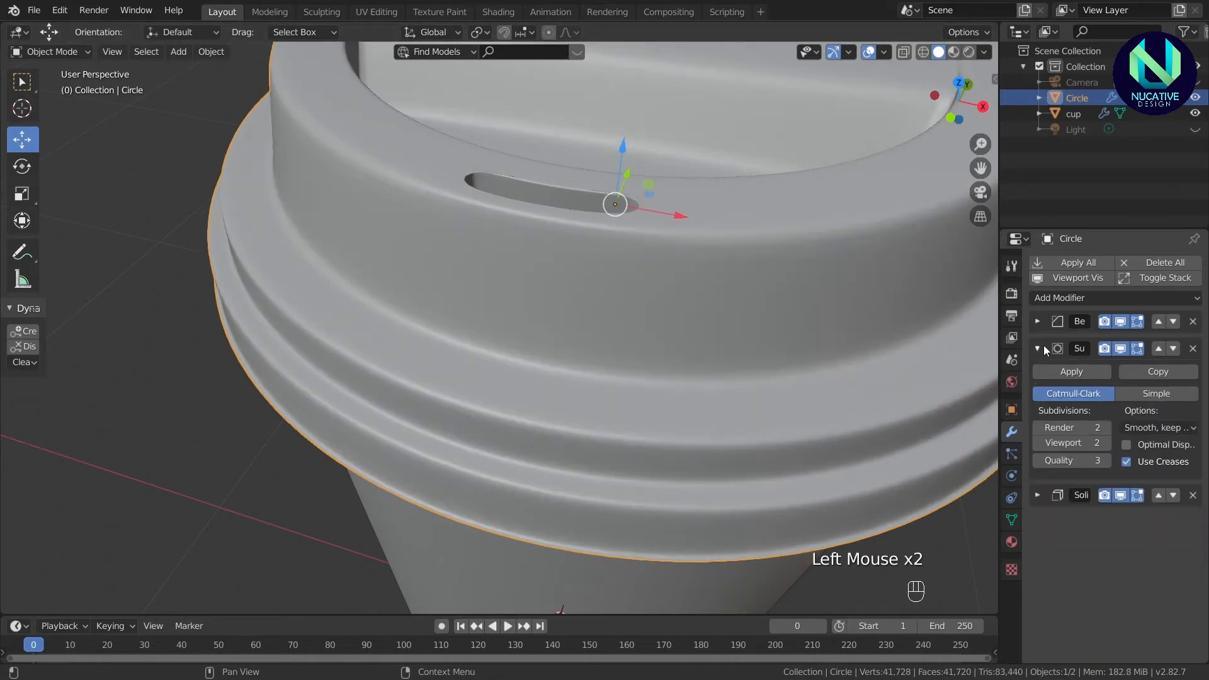
click(1040, 347)
Bevel the upper straight edge of the recess's step narrowly, about 0.004 m wide, with four segments.
drag(934, 96, 952, 219)
scroll(838, 374, up, 1)
scroll(838, 377, down, 4)
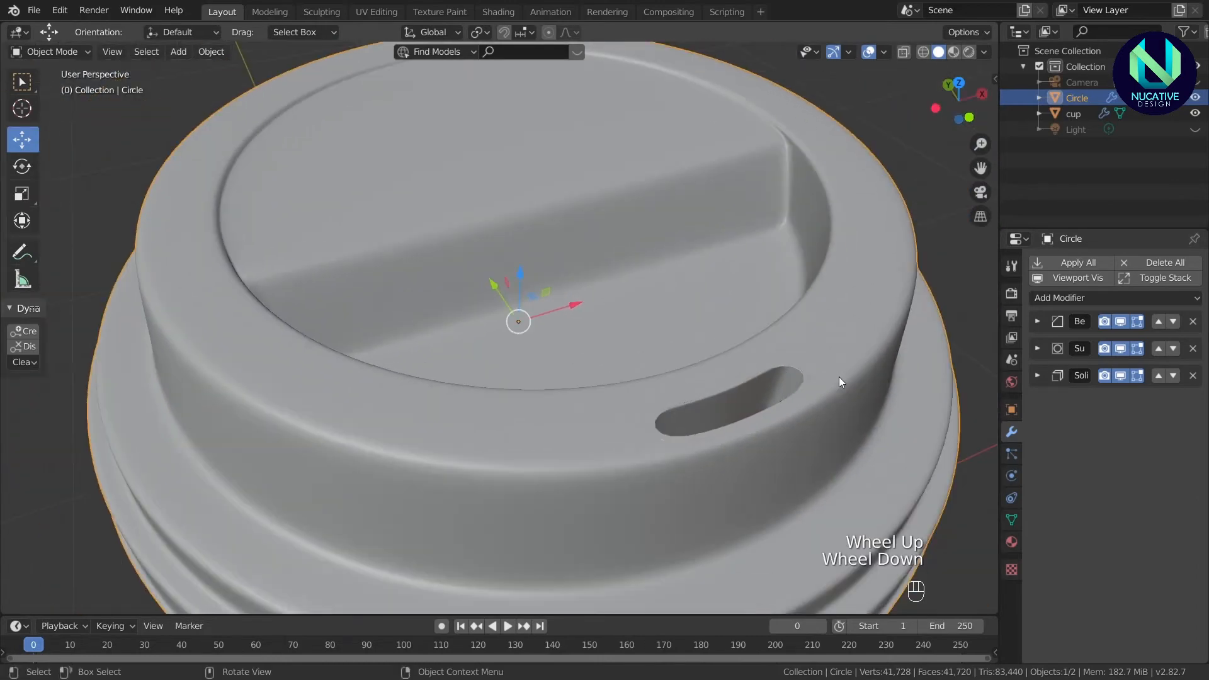
key(Tab)
click(614, 229)
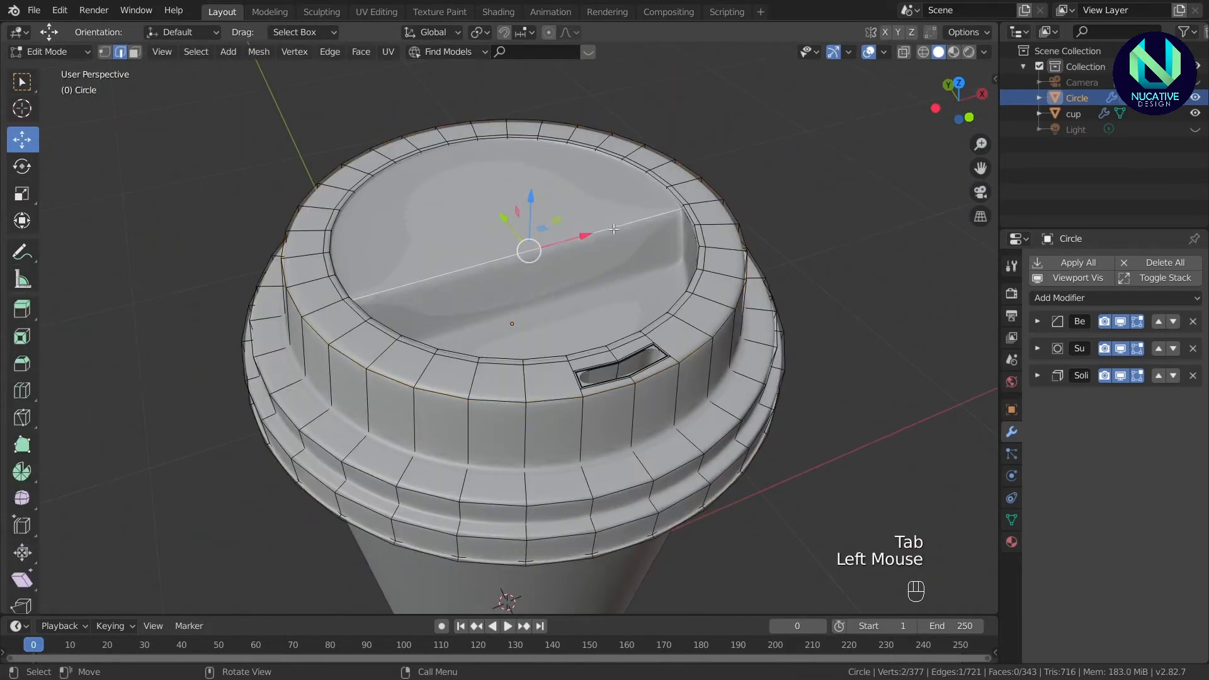
key(ctrl+b)
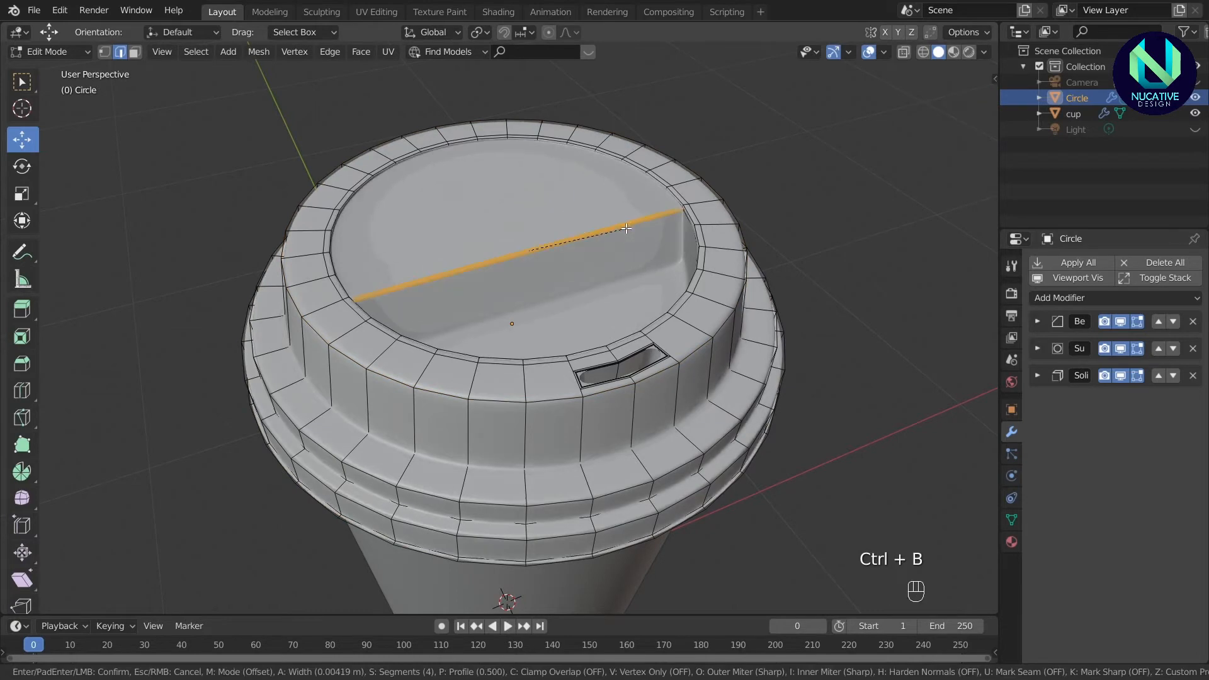
click(626, 229)
key(Tab)
key(Tab)
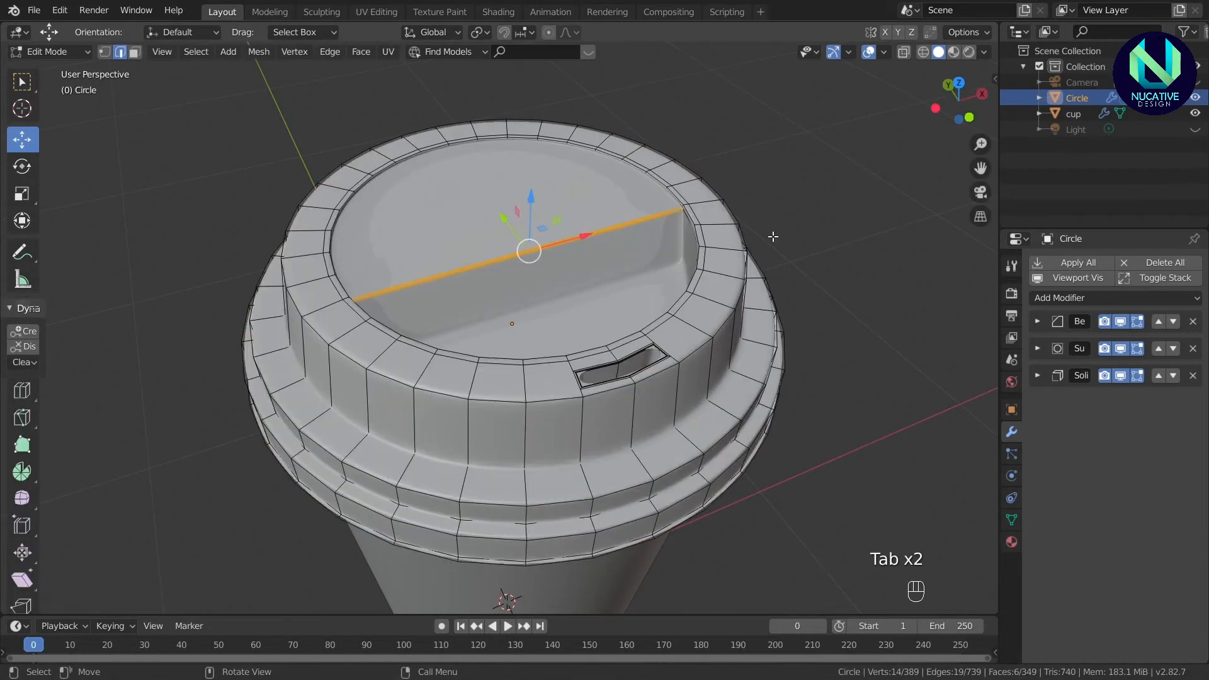
Select the lid's top outer edge loop and bevel it about 0.007 m wide with four segments.
click(696, 345)
alt+shift+click(692, 350)
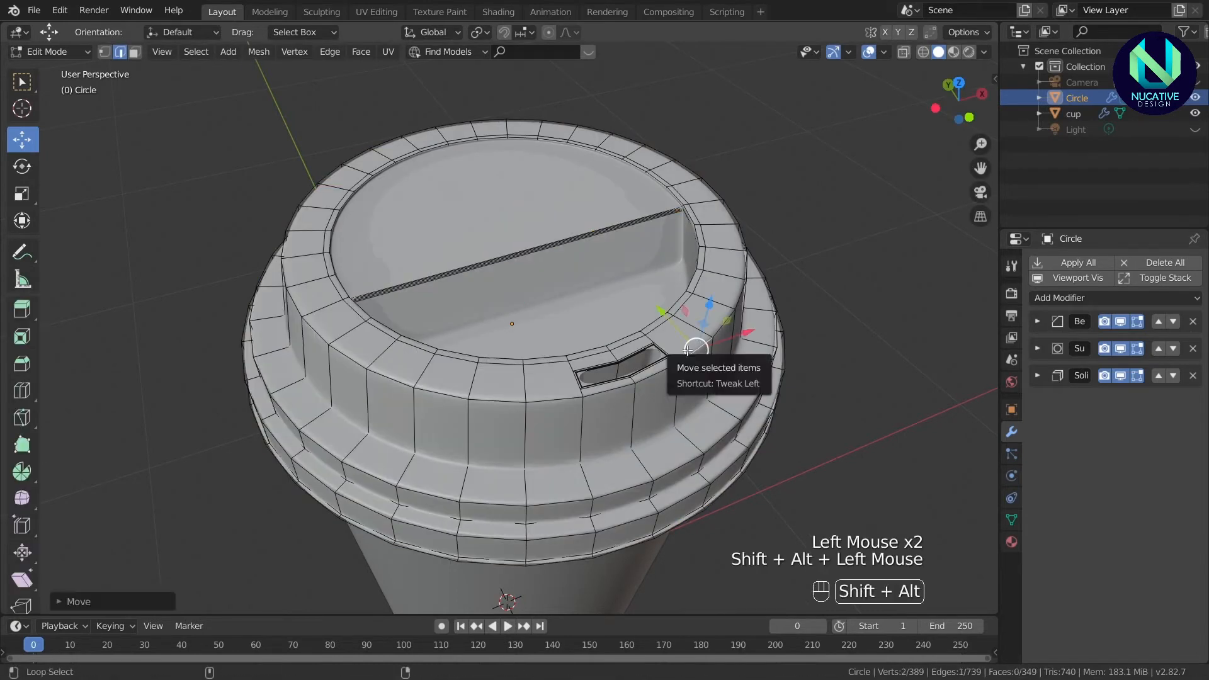
alt+shift+click(692, 351)
alt+shift+click(692, 352)
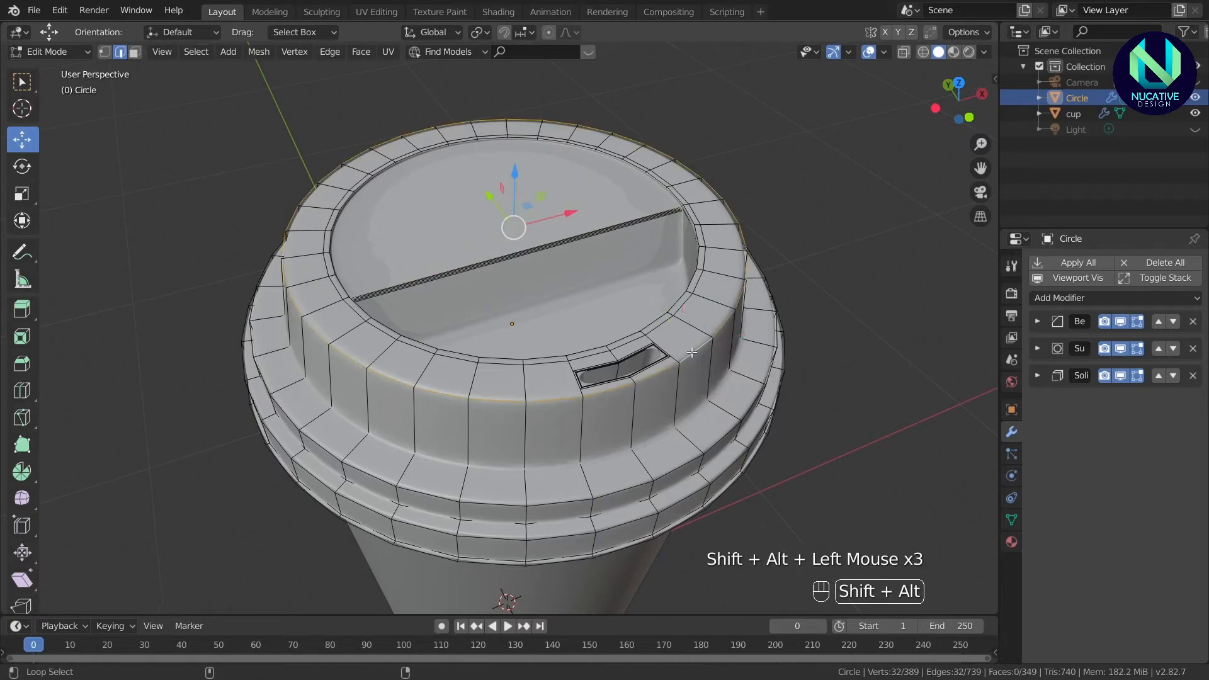
click(904, 53)
click(902, 53)
key(ctrl+b)
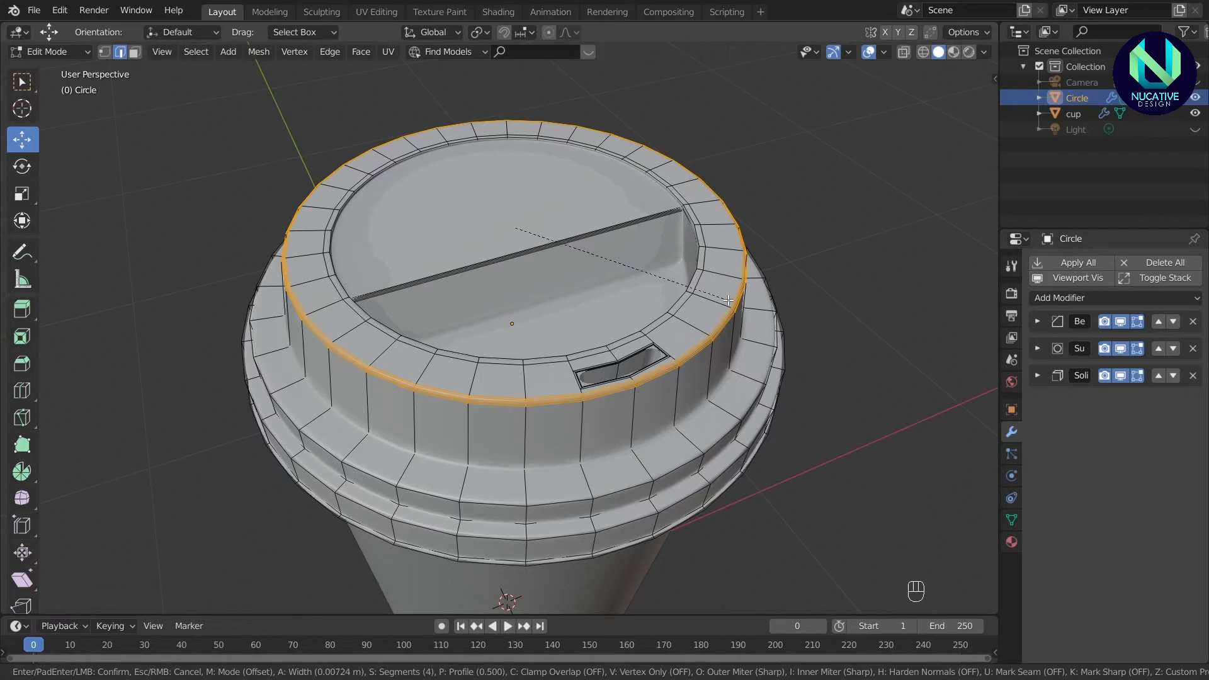
scroll(729, 300, down, 1)
click(729, 300)
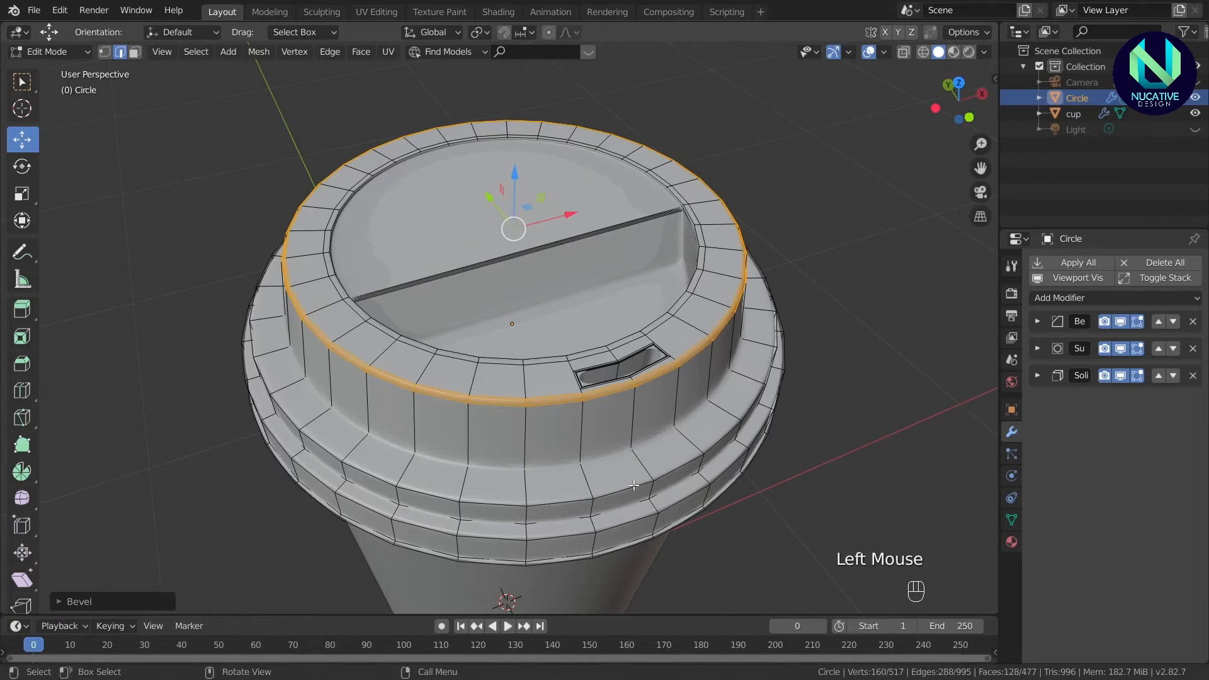
Select the edge loop at the base of the lid's raised wall and bevel it narrowly with five segments.
key(Tab)
key(Tab)
click(903, 52)
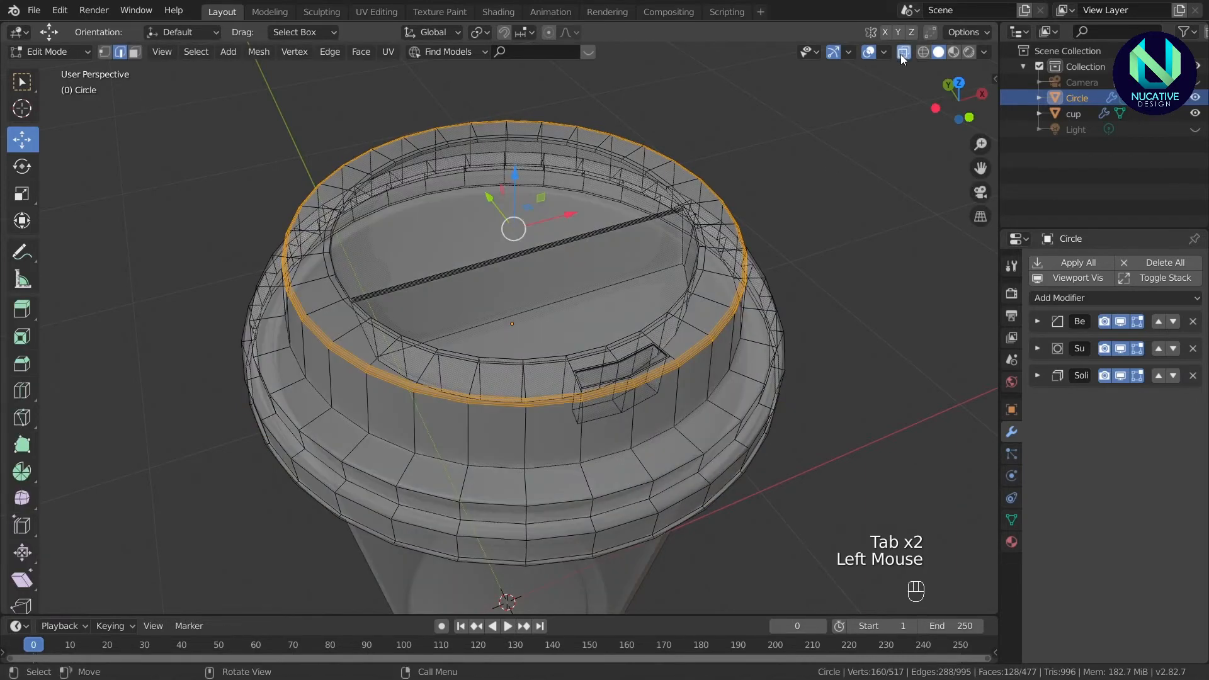
click(650, 442)
alt+shift+click(655, 440)
alt+shift+click(671, 435)
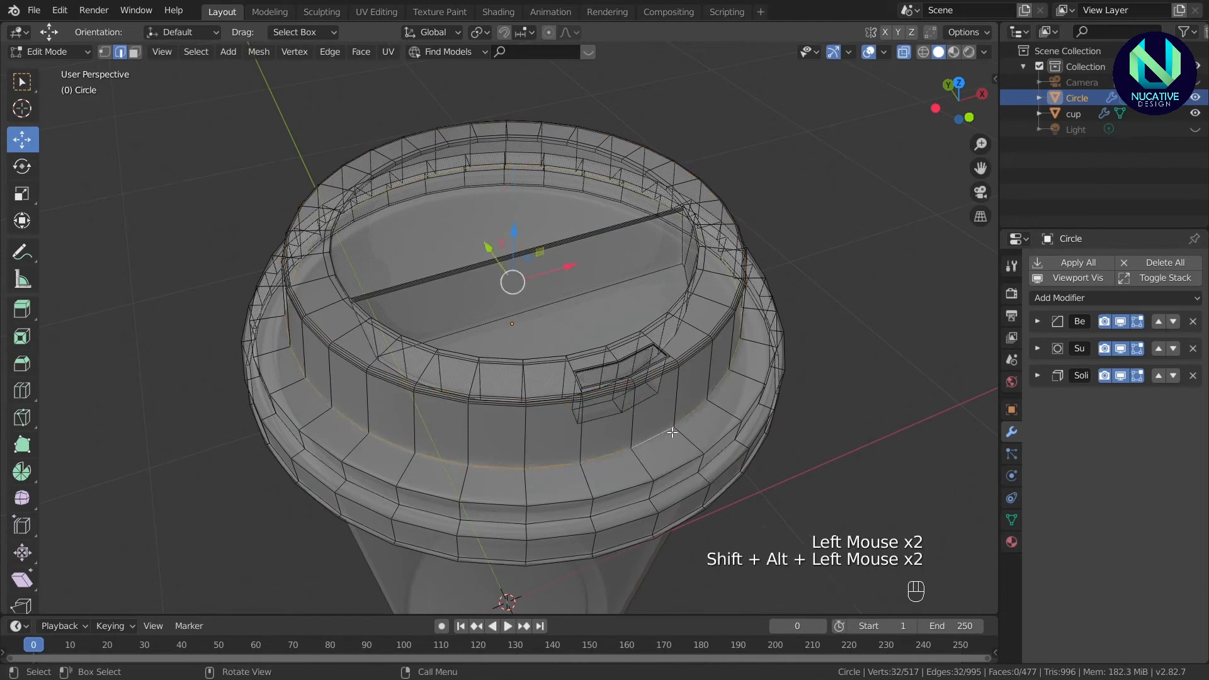
key(ctrl+b)
scroll(679, 436, up, 1)
click(679, 436)
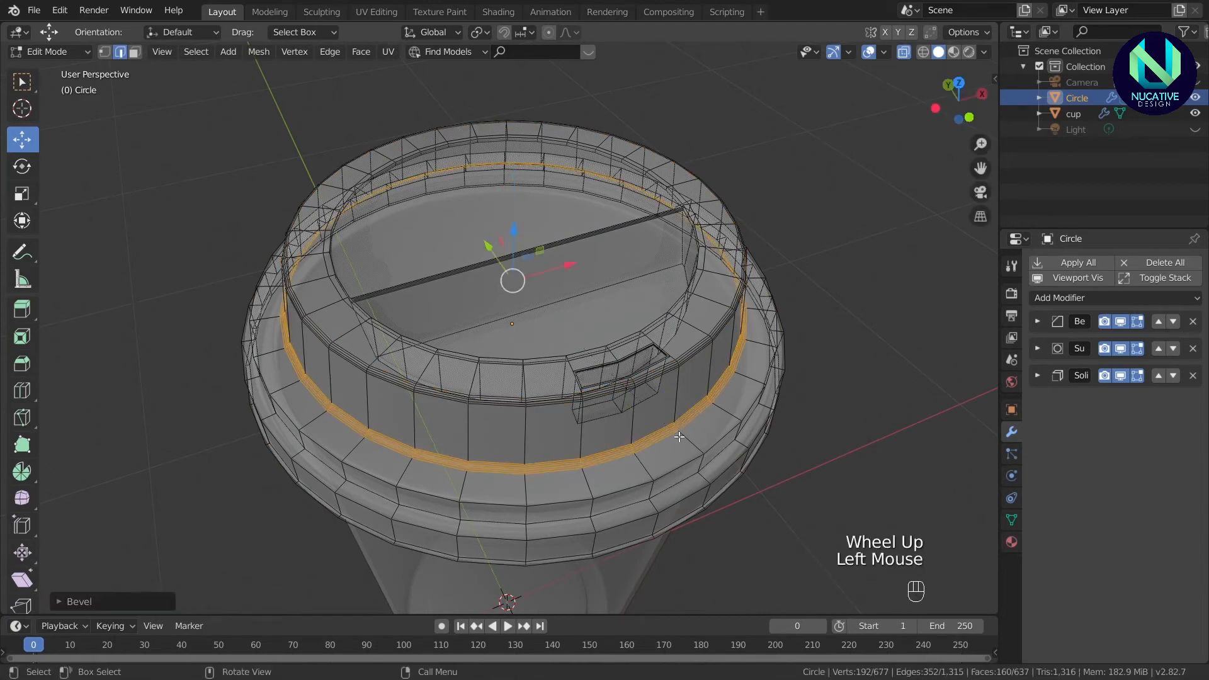
Select the outer edge loop of the lid's shoulder below the raised wall and try a bevel about 0.008 m wide with six segments.
click(677, 464)
alt+shift+click(699, 457)
alt+shift+click(700, 456)
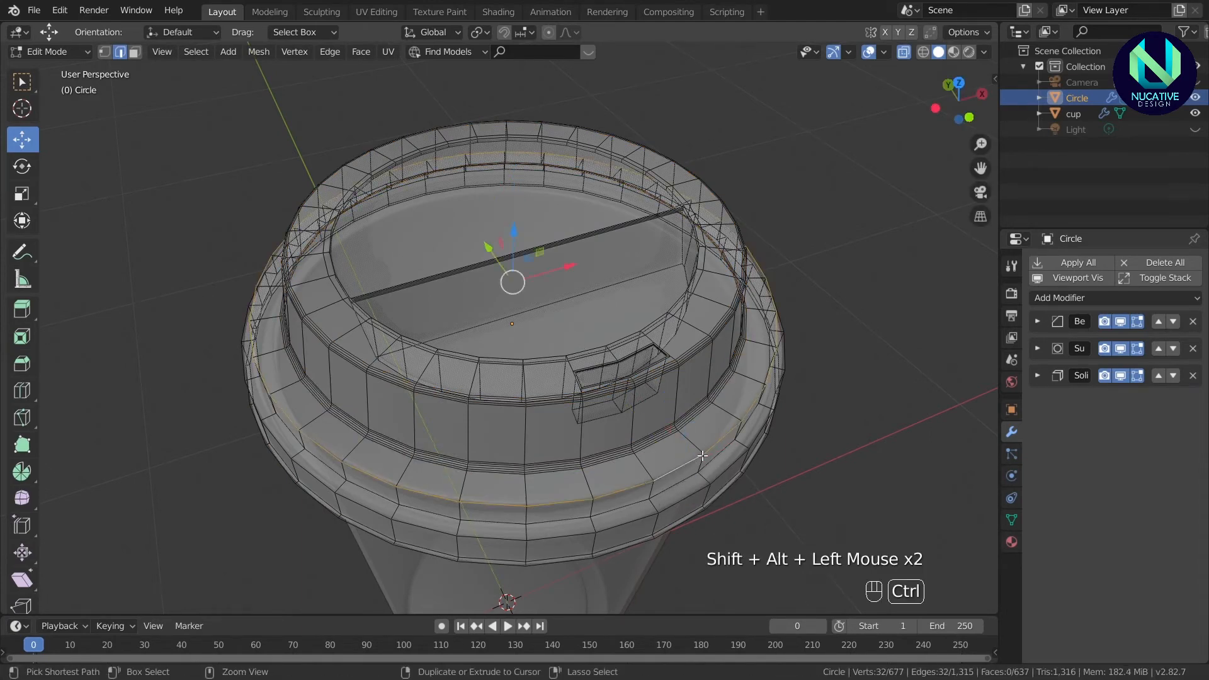
key(ctrl+b)
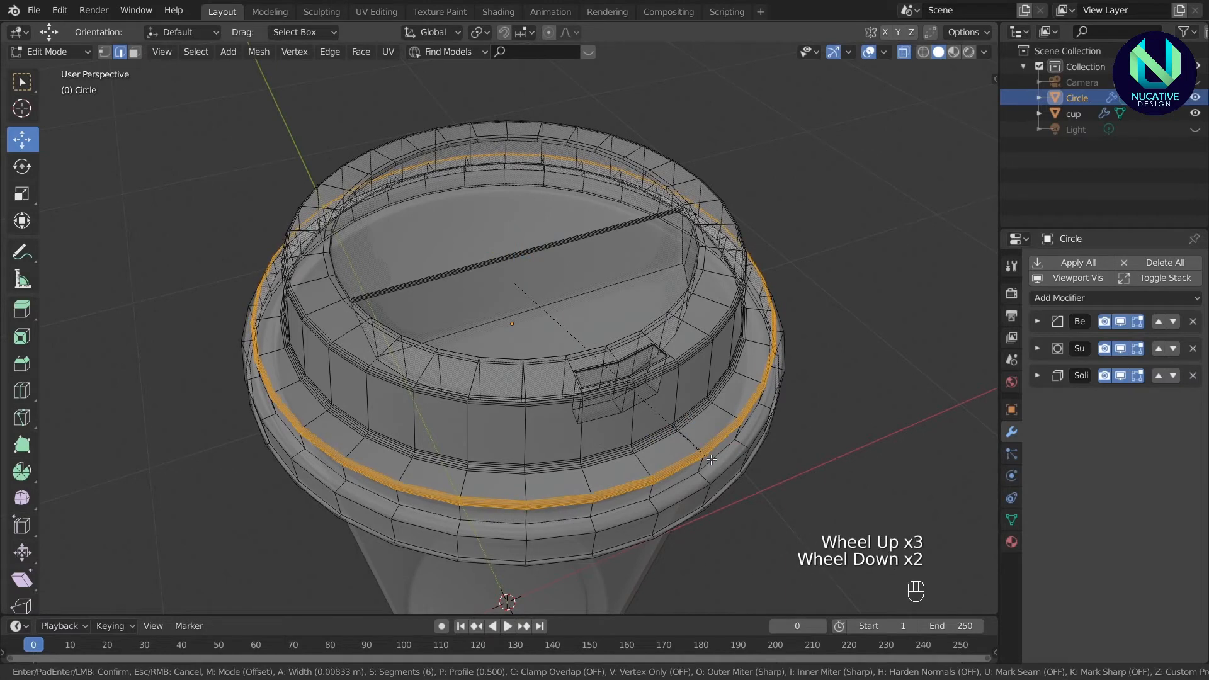
click(711, 460)
key(Tab)
click(907, 56)
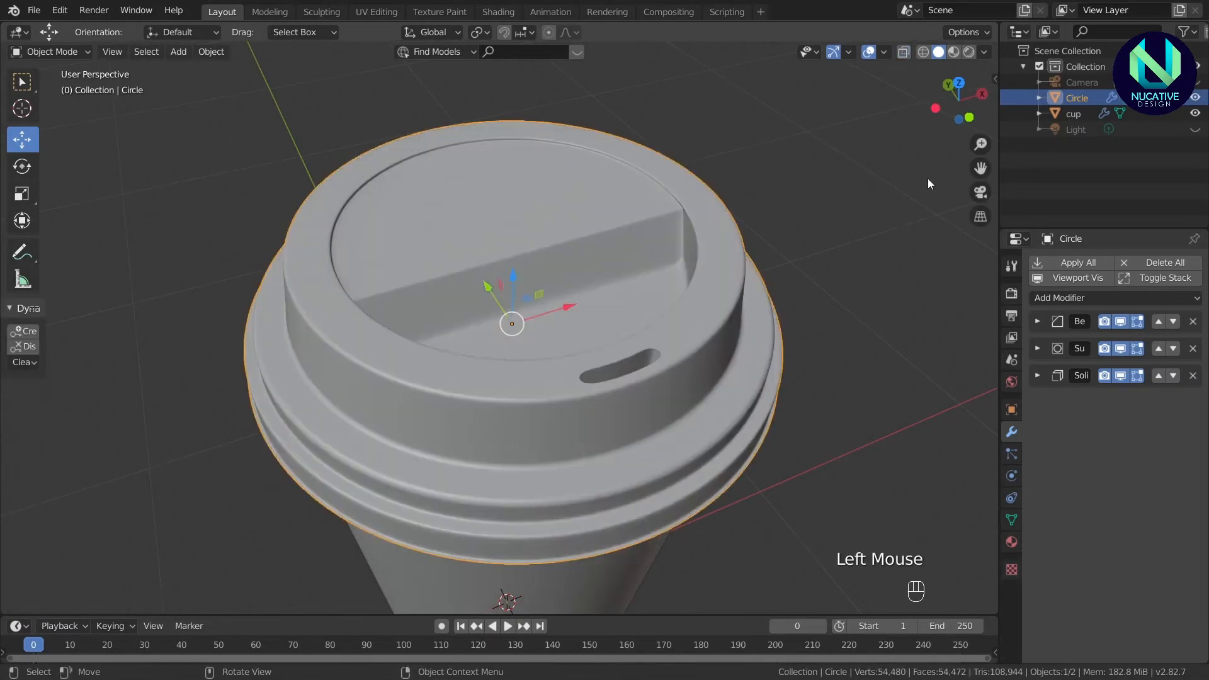
drag(958, 101, 956, 76)
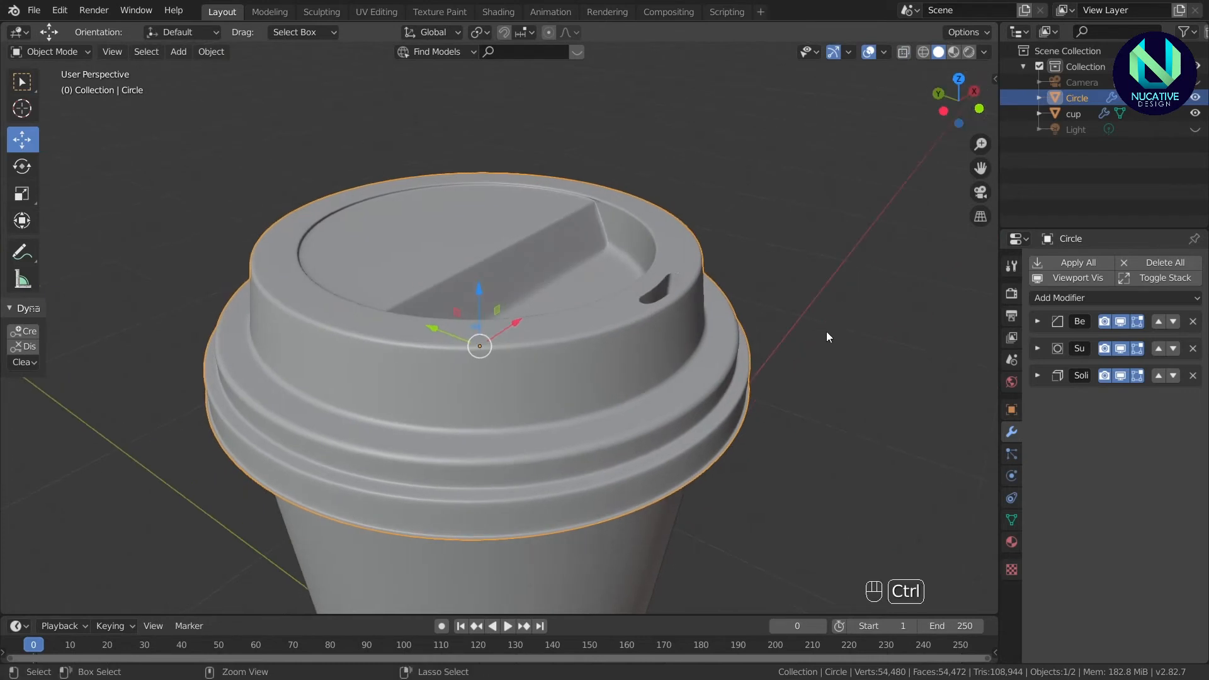
Undo the shoulder bevel and bevel the same loop wider, about 0.026 m, with ten segments.
key(ctrl+z)
key(ctrl+z)
key(ctrl+b)
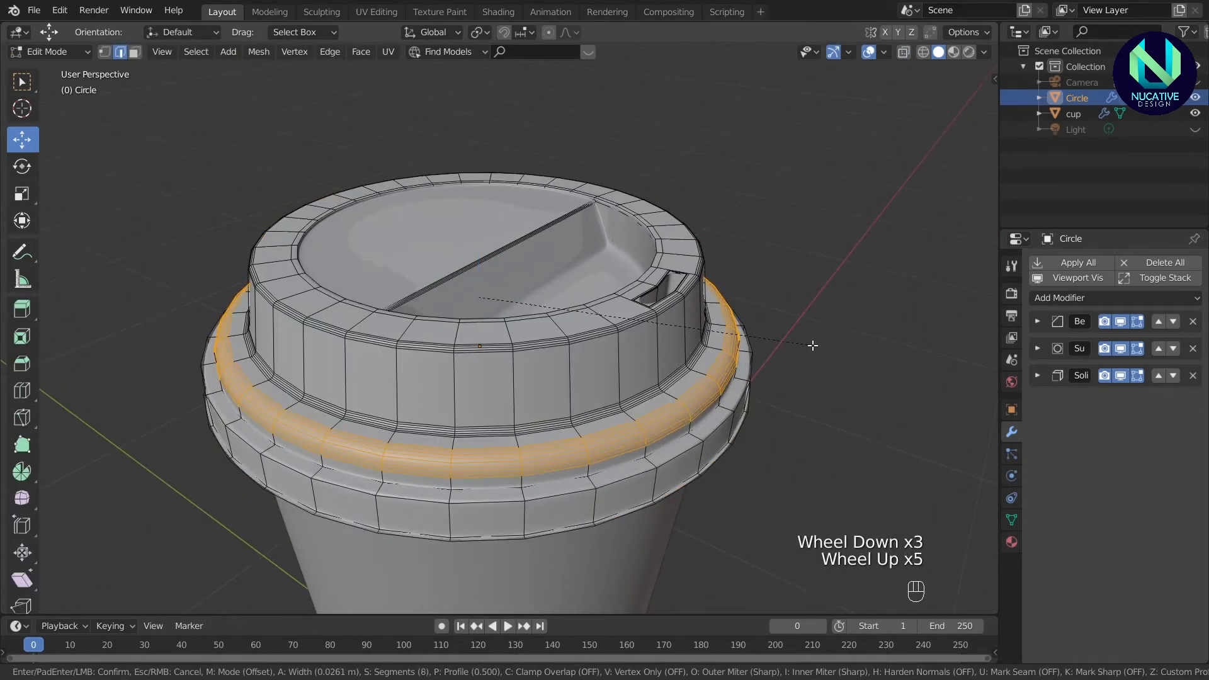
scroll(813, 346, up, 4)
click(808, 345)
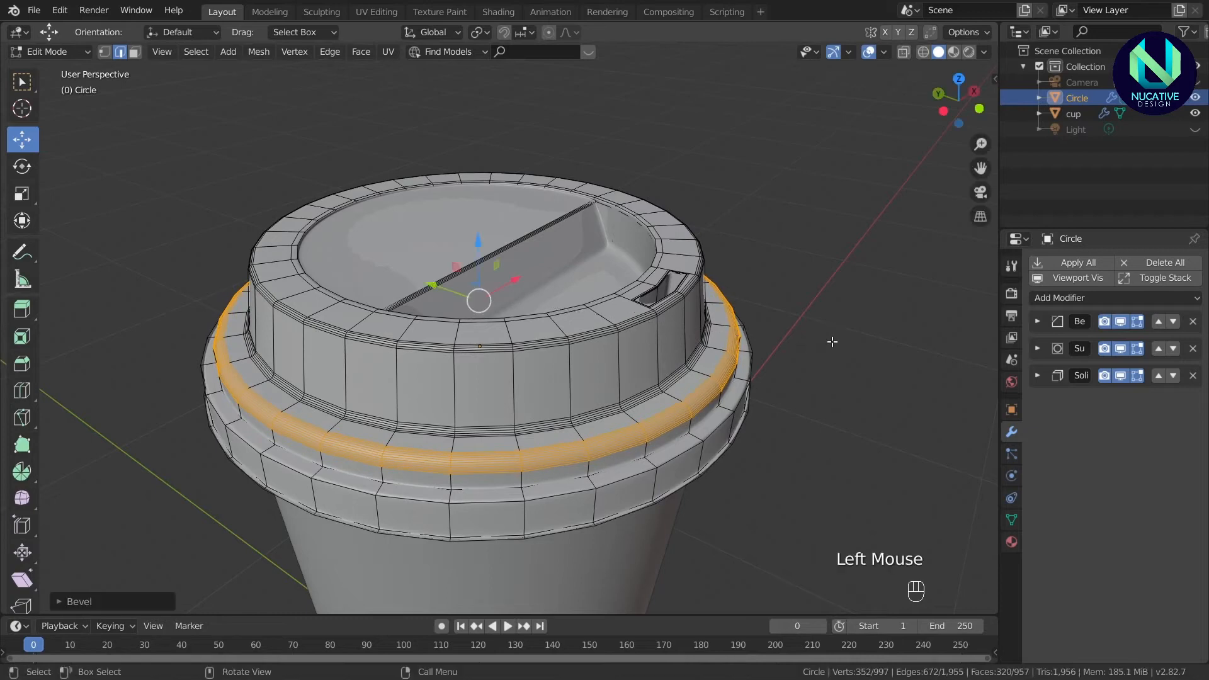
key(Tab)
drag(958, 104, 753, 210)
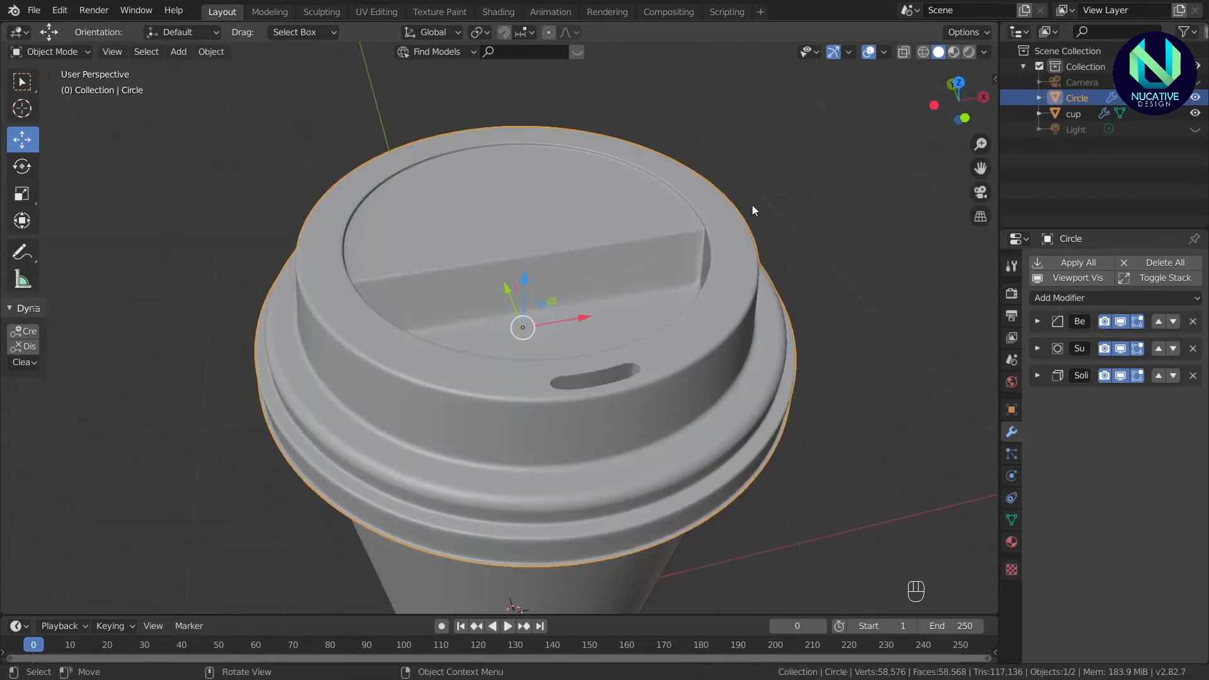
Select the full edge loop just inside the recess's rim and lower it about 0.003 m along Z.
scroll(655, 243, up, 2)
drag(956, 113, 862, 95)
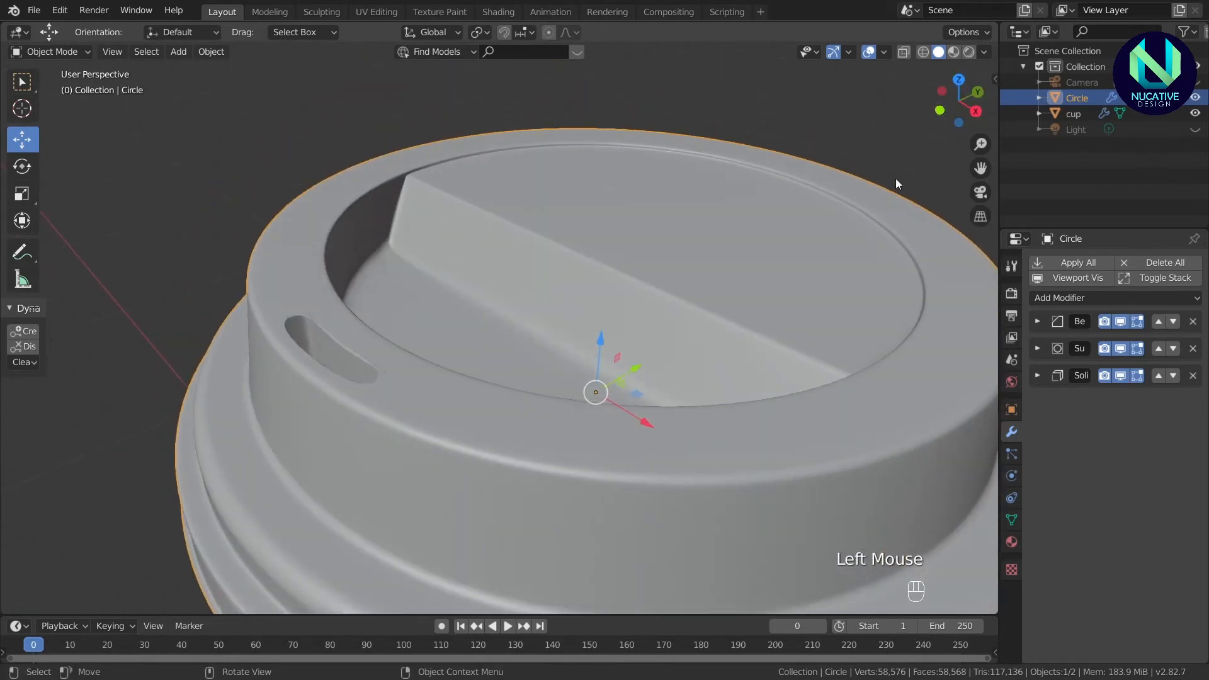
key(Tab)
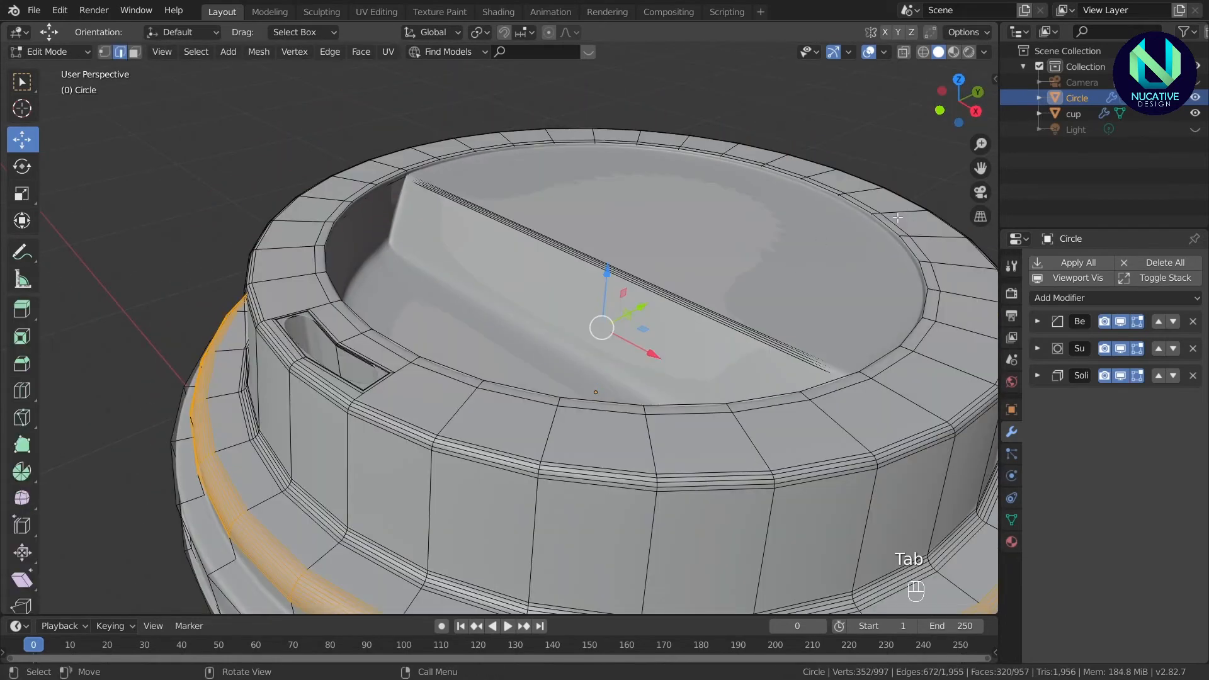
click(904, 52)
click(862, 214)
alt+shift+click(861, 215)
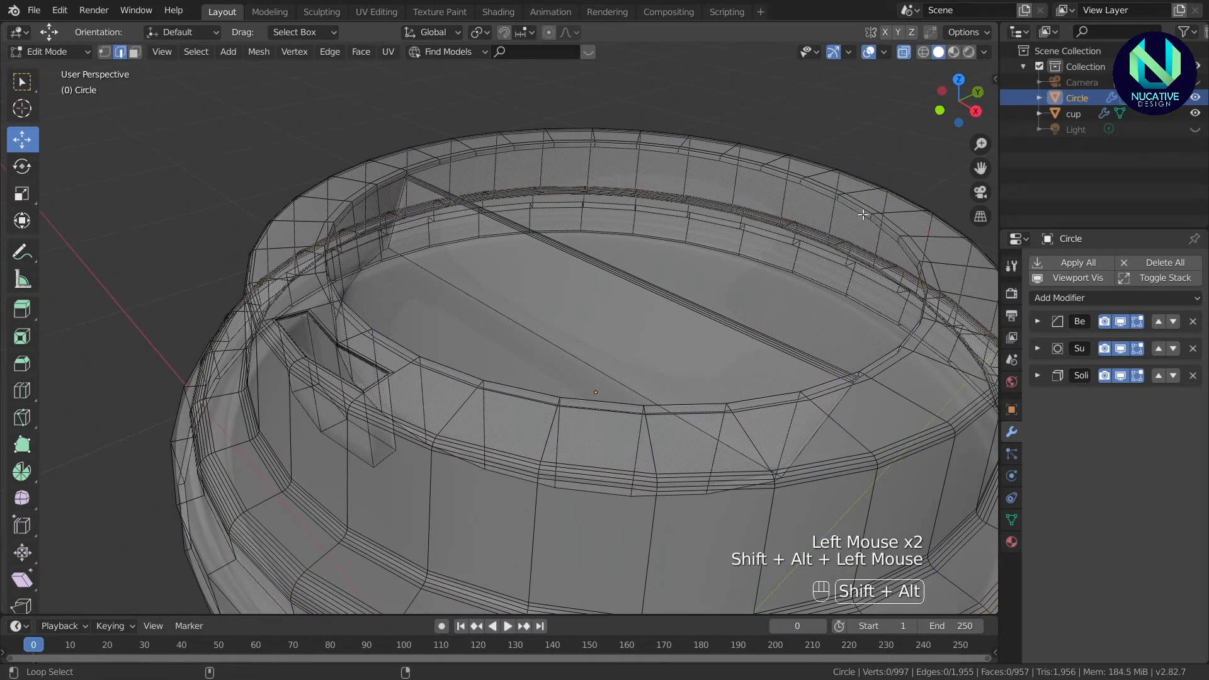
alt+shift+click(862, 215)
drag(705, 140, 705, 140)
key(ctrl+z)
alt+shift+click(395, 184)
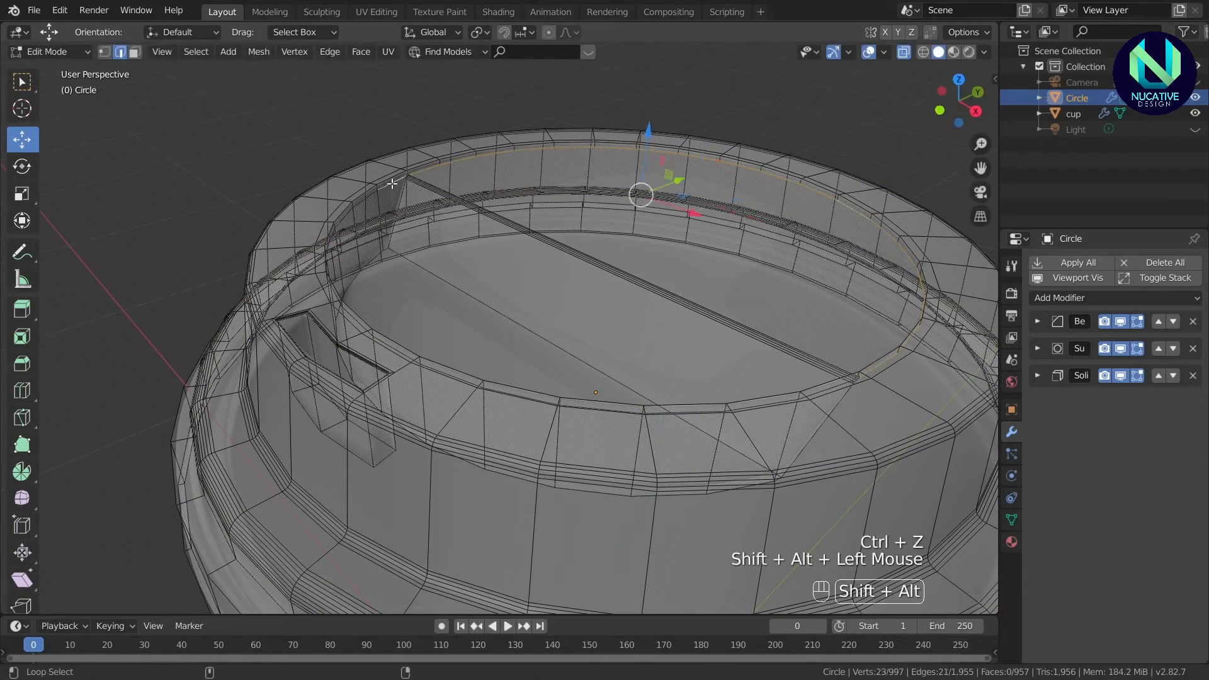
alt+shift+click(391, 183)
alt+shift+click(392, 183)
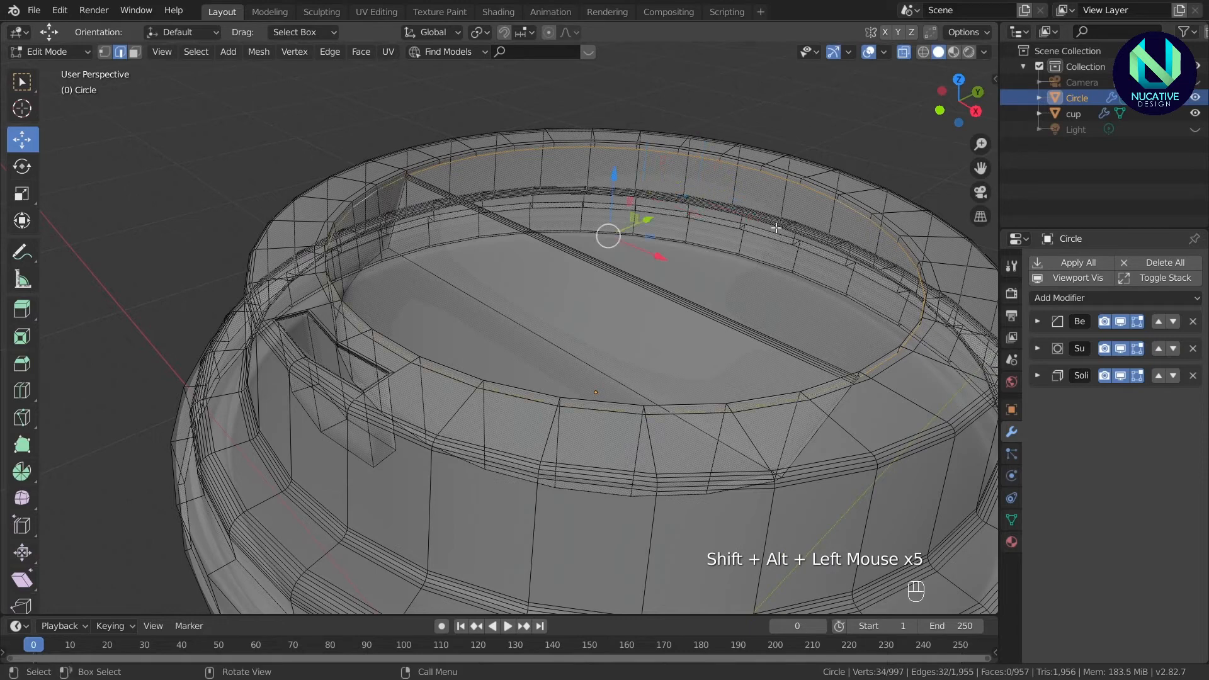
scroll(804, 255, down, 2)
click(903, 55)
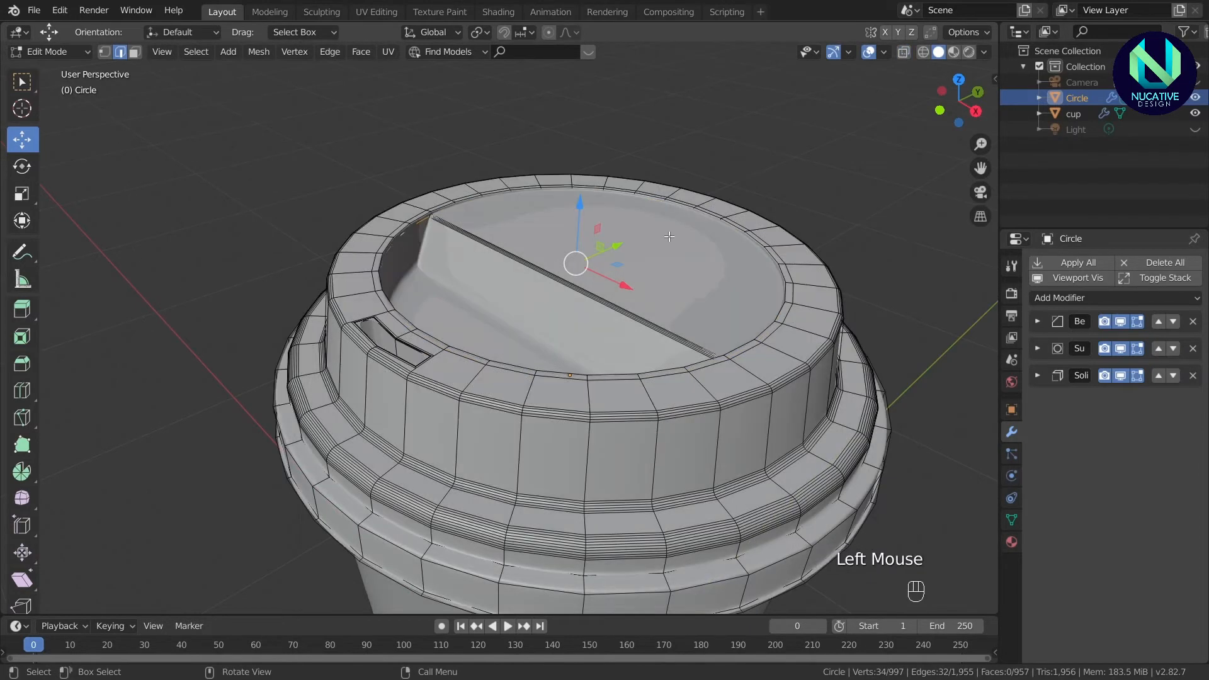
key(g)
key(z)
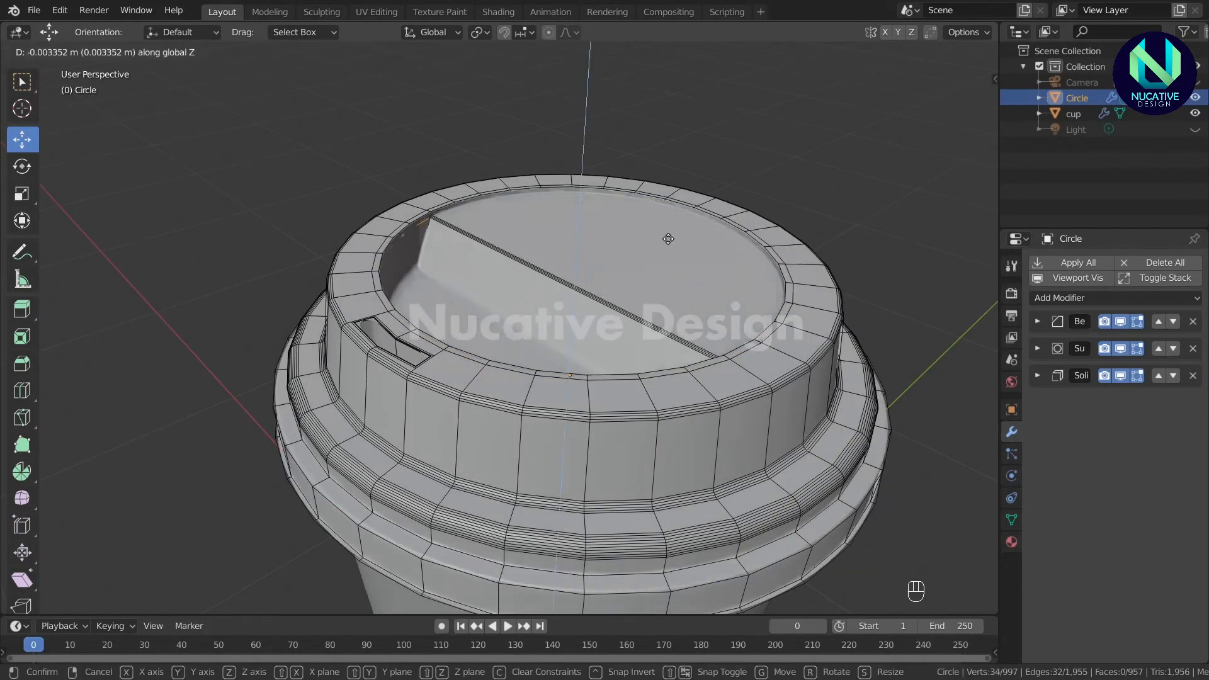
click(666, 238)
scroll(912, 229, up, 3)
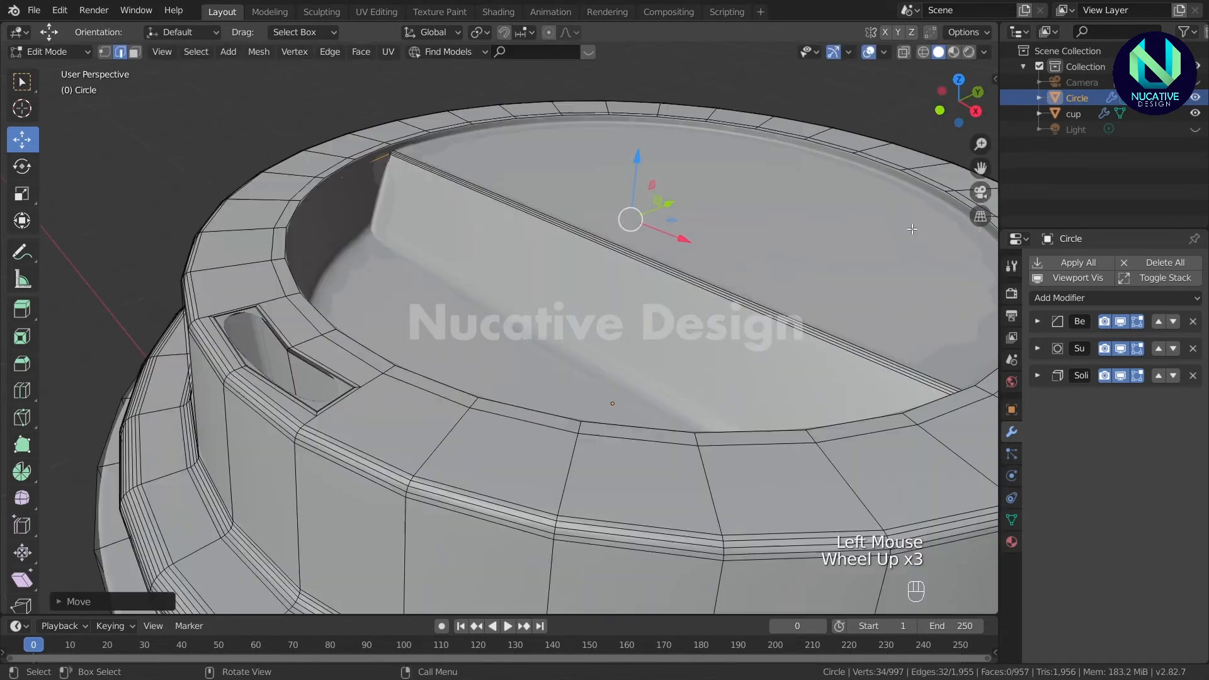
click(798, 151)
key(Tab)
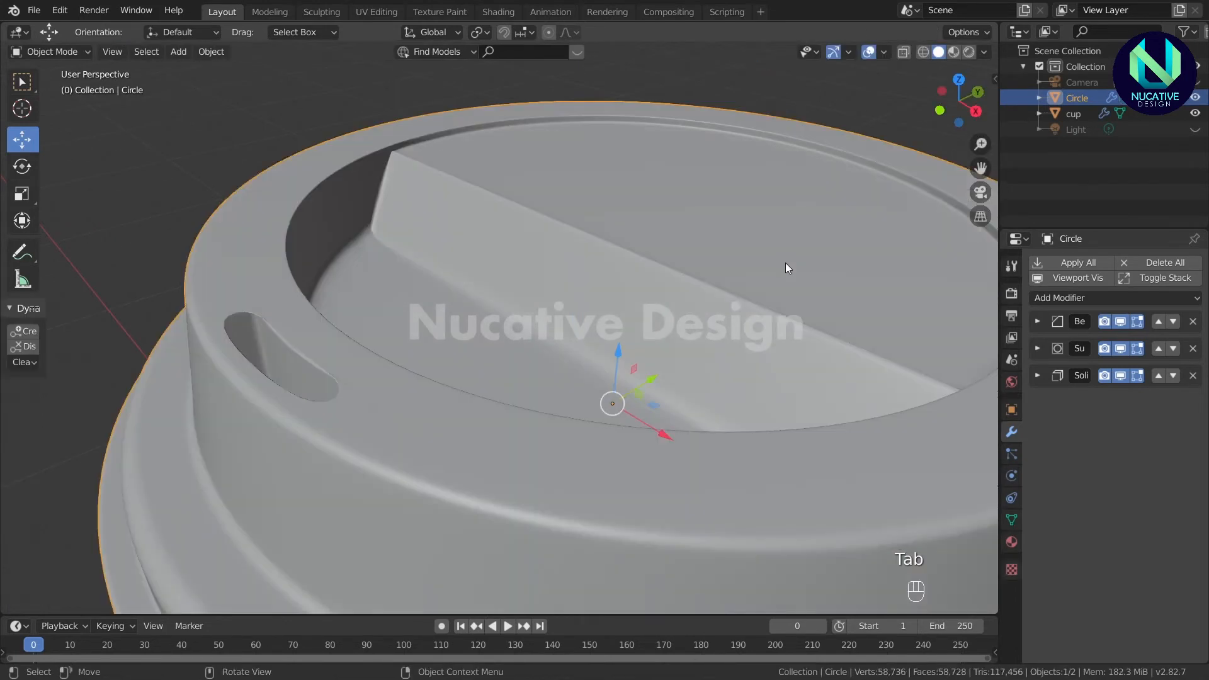
Select the recess's top rim edge loop and try a bevel about 0.003 m wide with ten segments.
key(Tab)
click(848, 151)
alt+shift+click(847, 152)
alt+shift+click(847, 152)
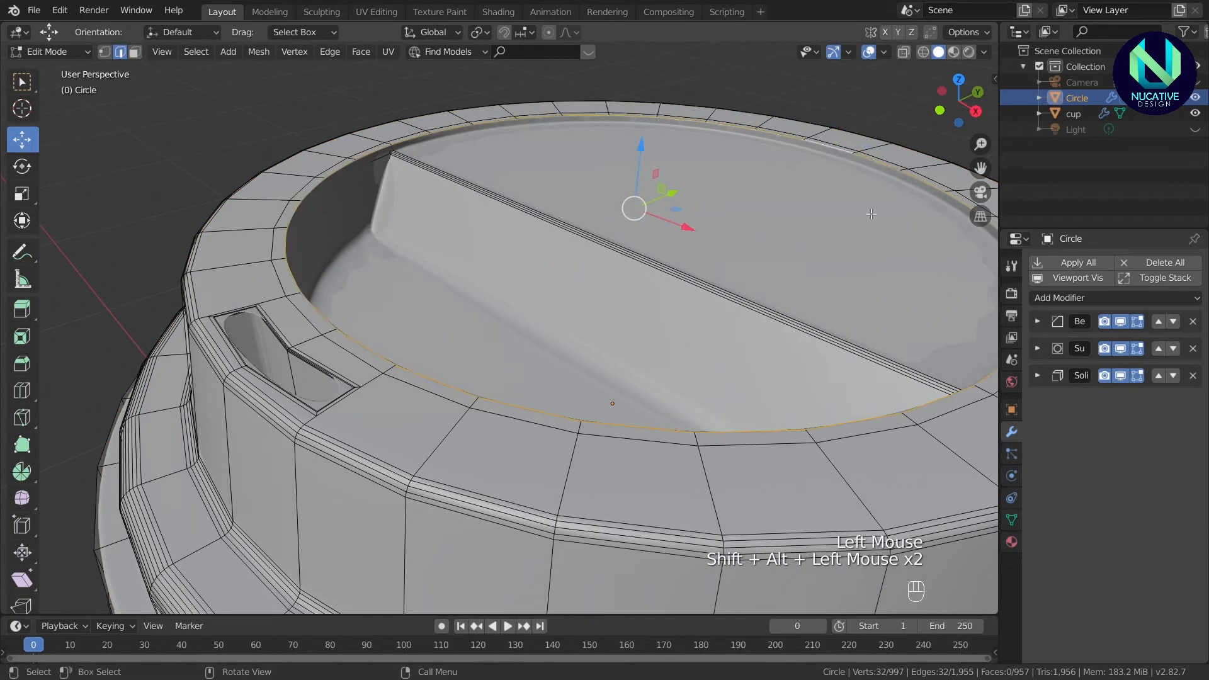
scroll(848, 152, down, 2)
key(ctrl+b)
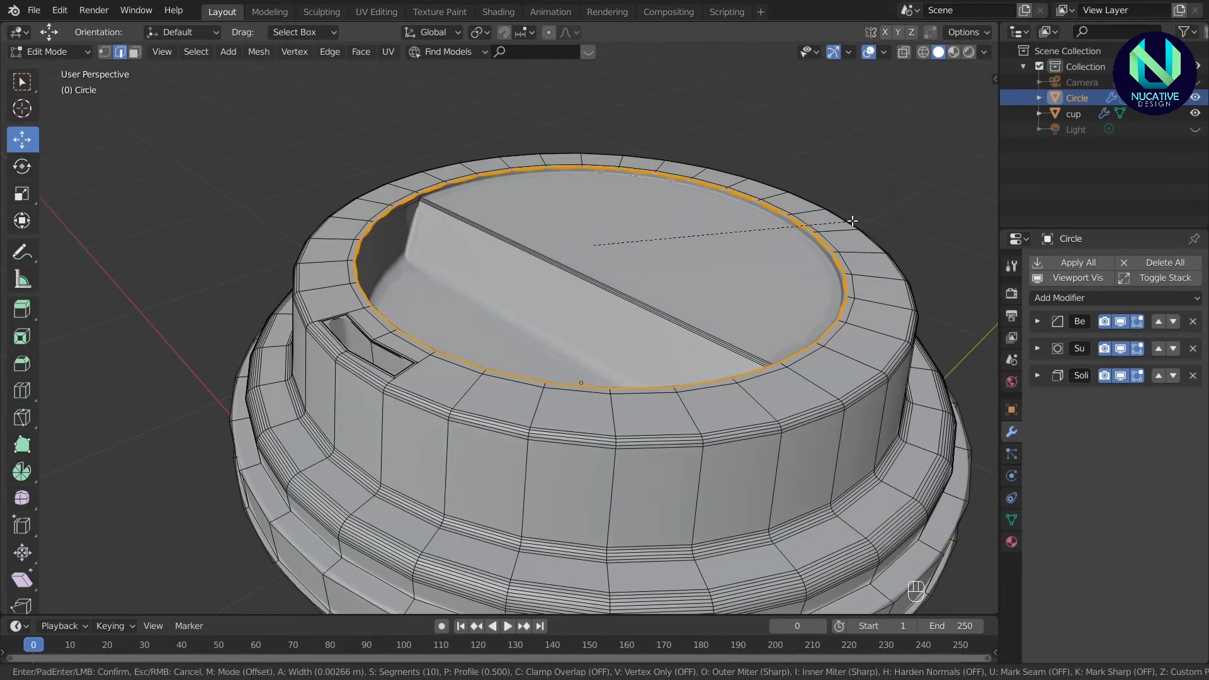
click(853, 220)
key(Tab)
scroll(862, 217, up, 2)
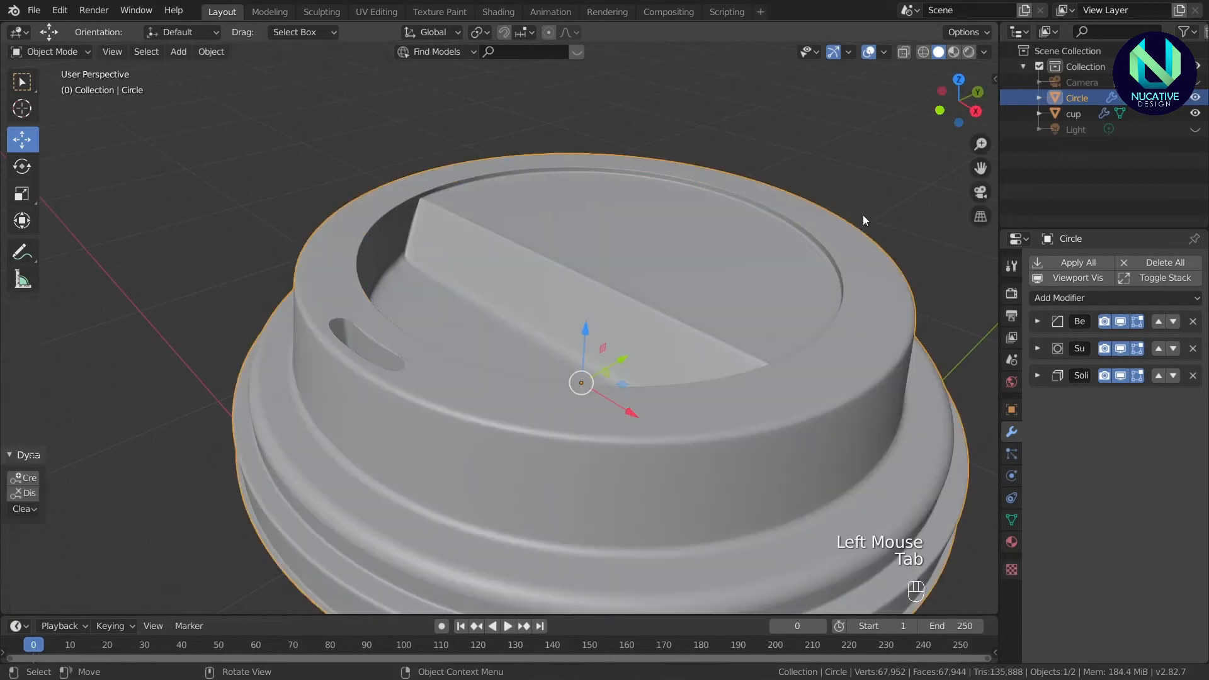
scroll(861, 224, down, 1)
Undo the rim bevel and bevel the recess's top rim loop again, narrowly, with ten segments.
key(ctrl+z)
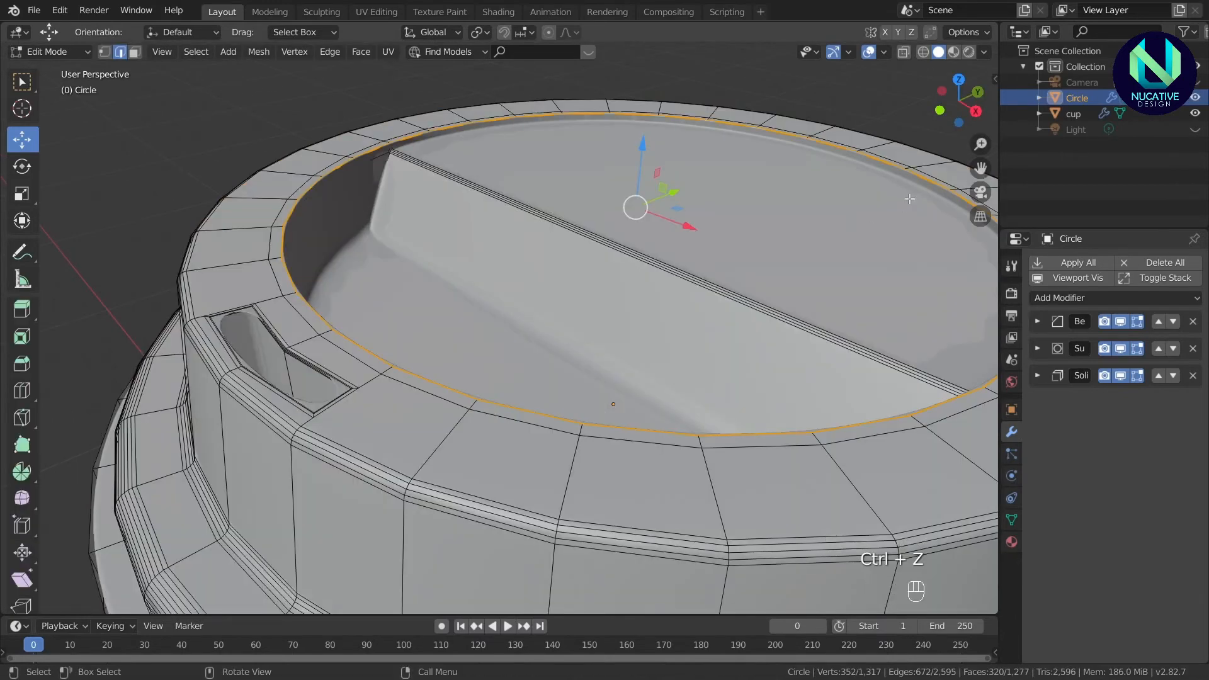
drag(938, 116, 996, 134)
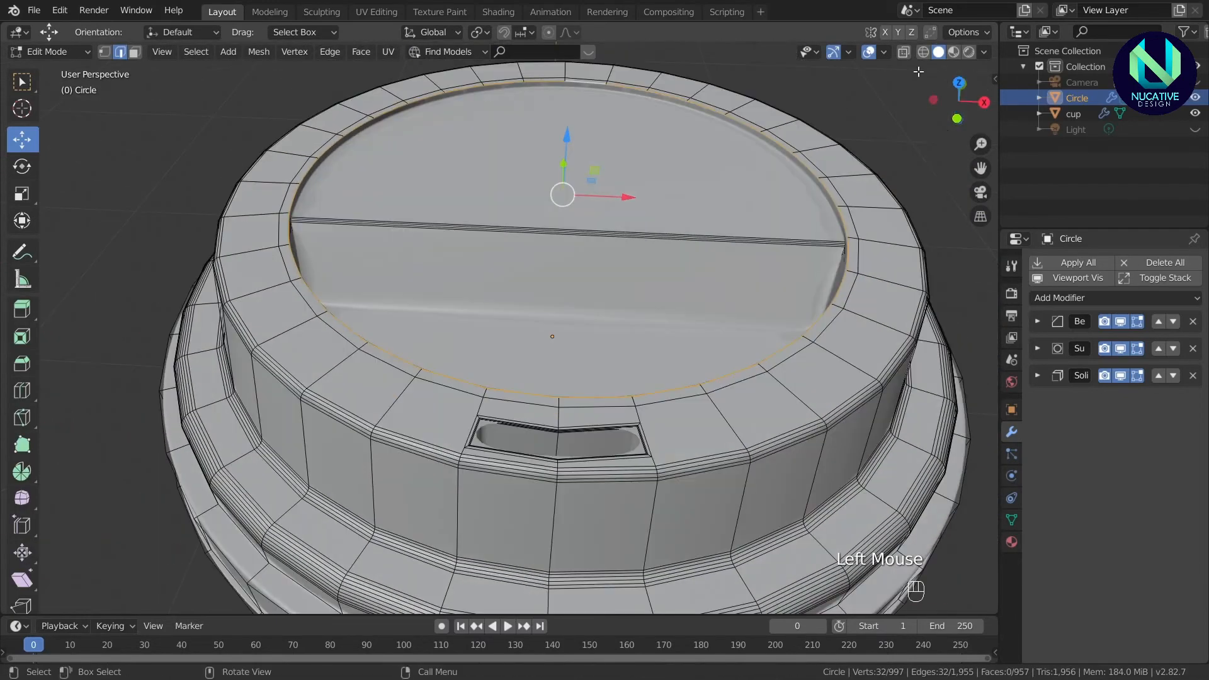
click(905, 53)
key(ctrl+b)
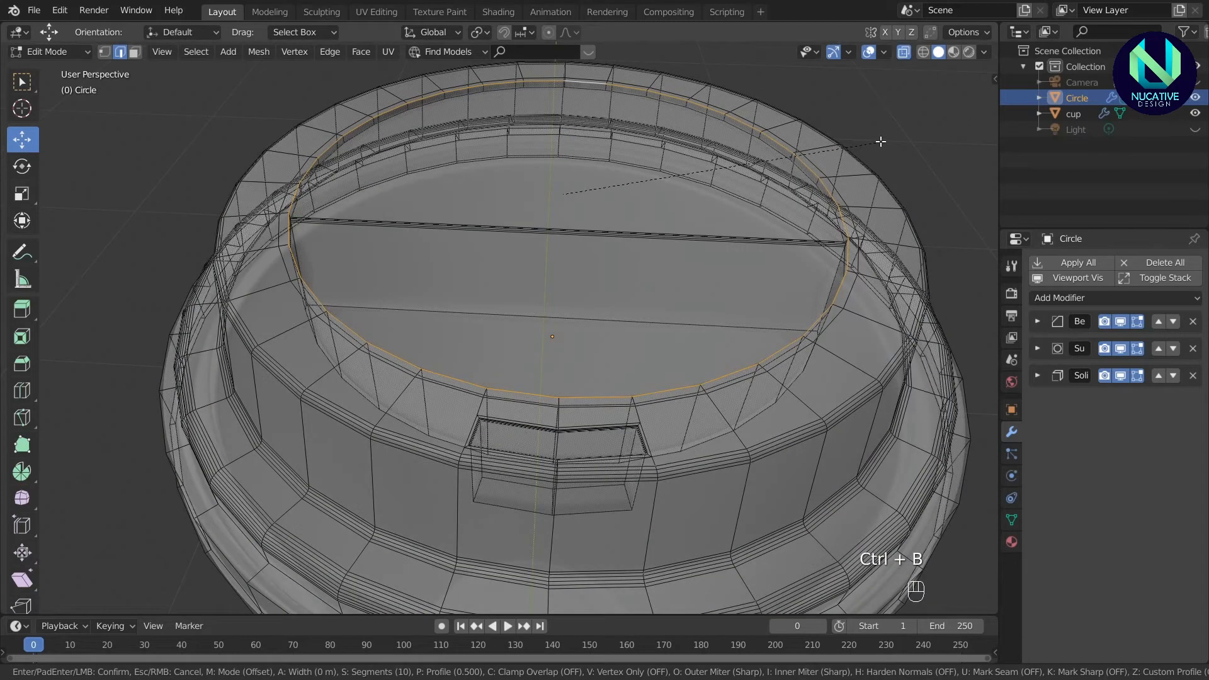
click(882, 140)
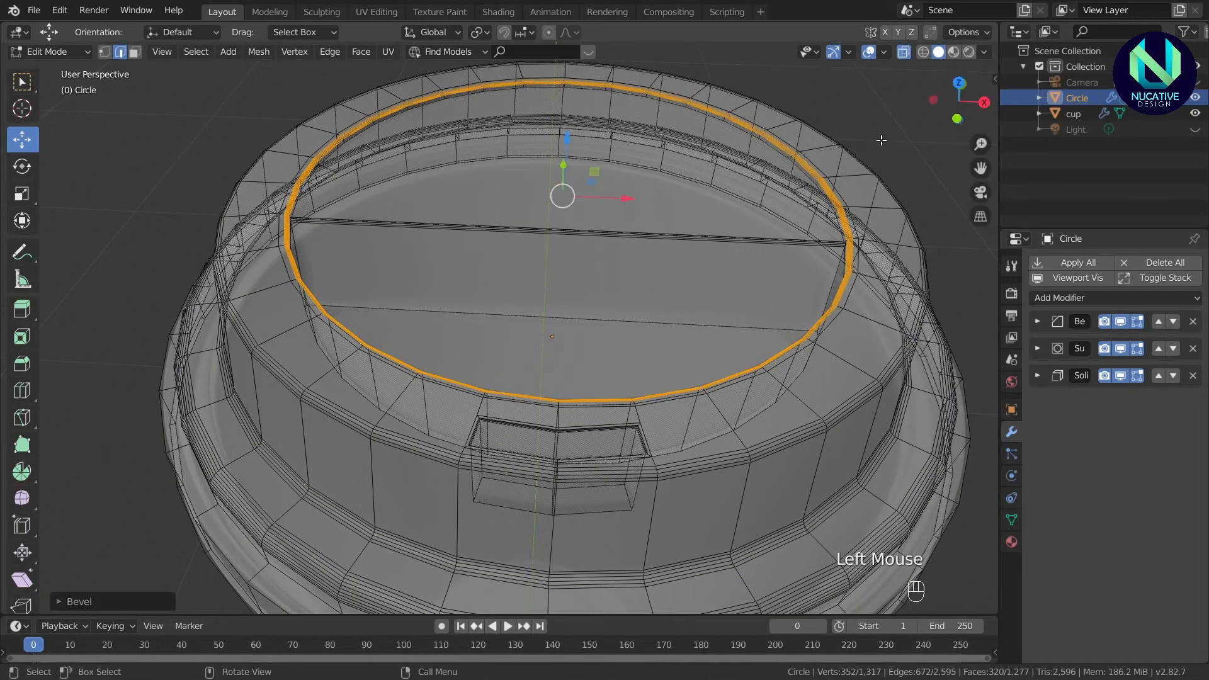
click(903, 52)
click(908, 90)
key(Tab)
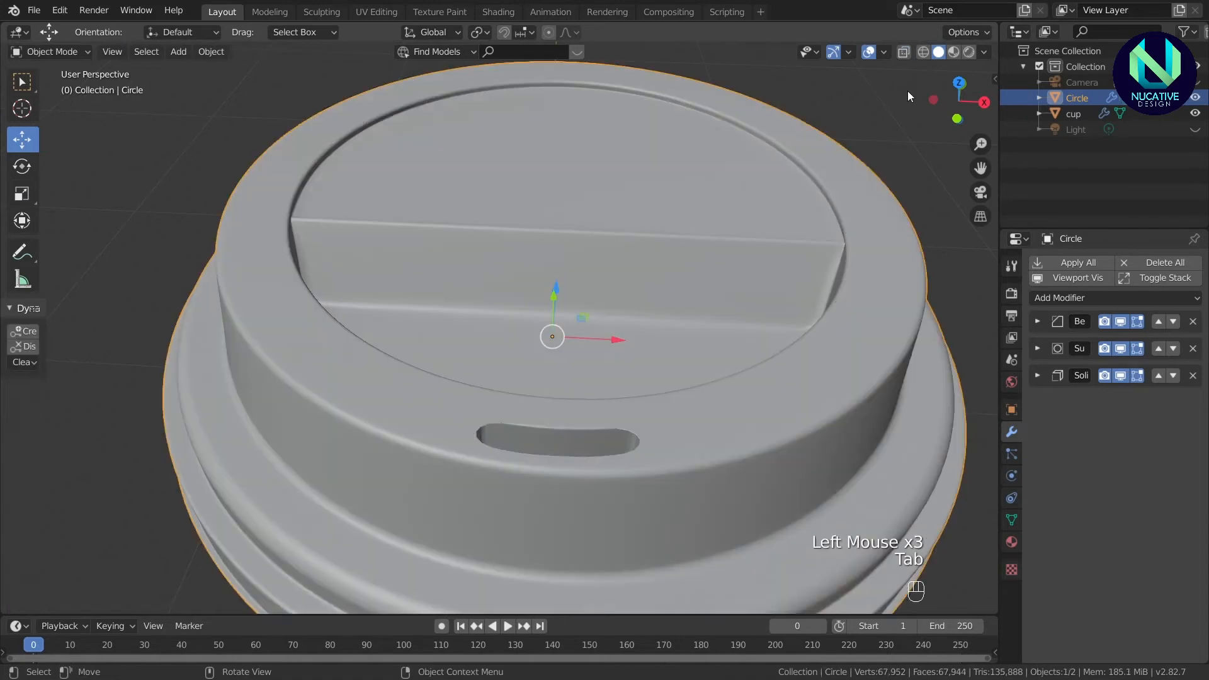
Check the recess and drinking slot up close and save the file coffeecupmodeling.blend.
drag(981, 110, 946, 164)
scroll(680, 237, up, 2)
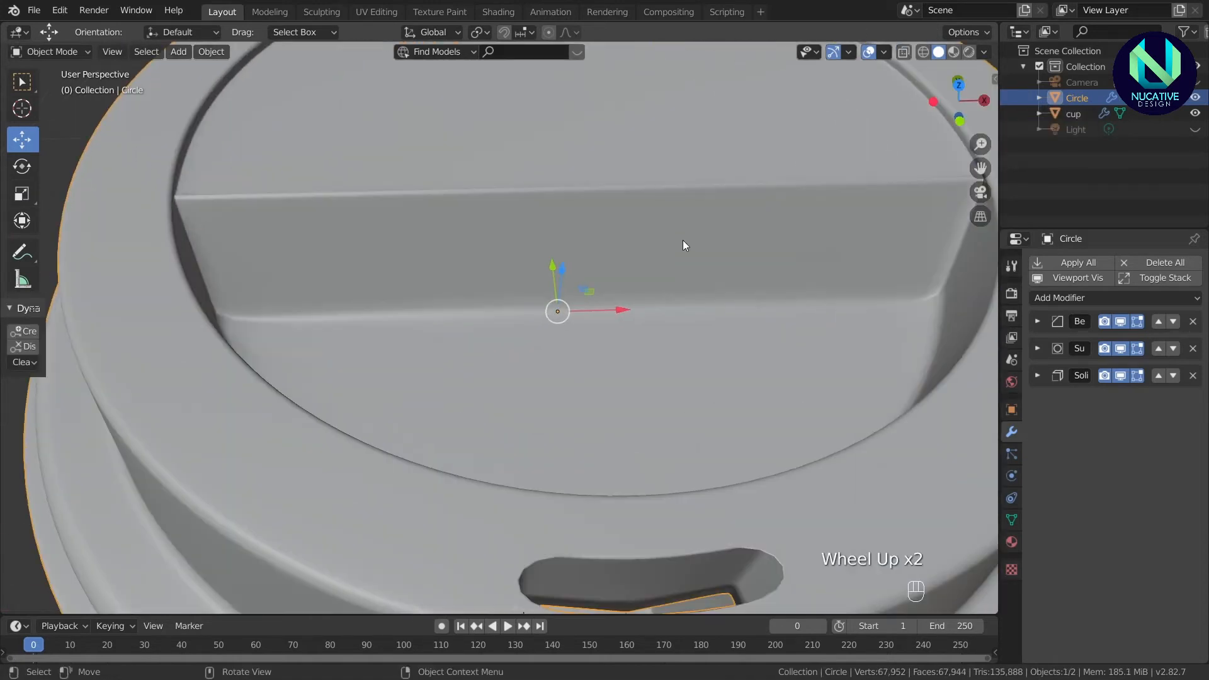
scroll(719, 293, down, 4)
key(ctrl+s)
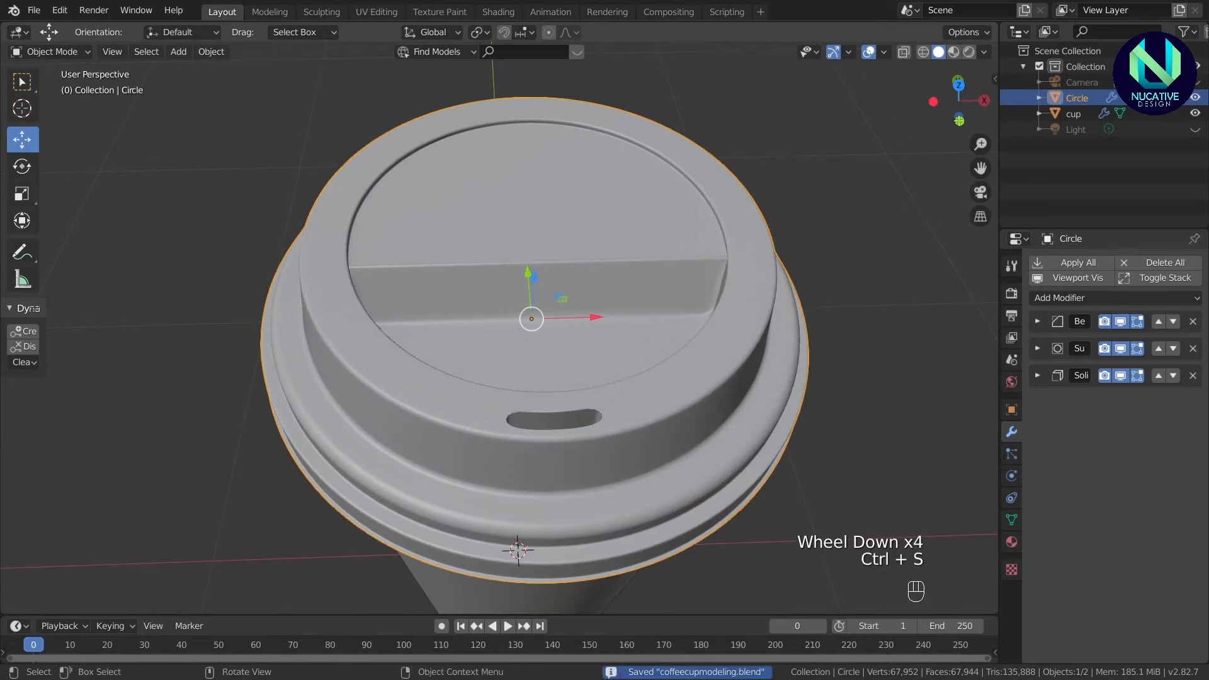
Examine the drinking slot up close in the smoothed and mesh views, and select the edge loop around its opening.
drag(958, 104, 952, 129)
scroll(689, 467, up, 3)
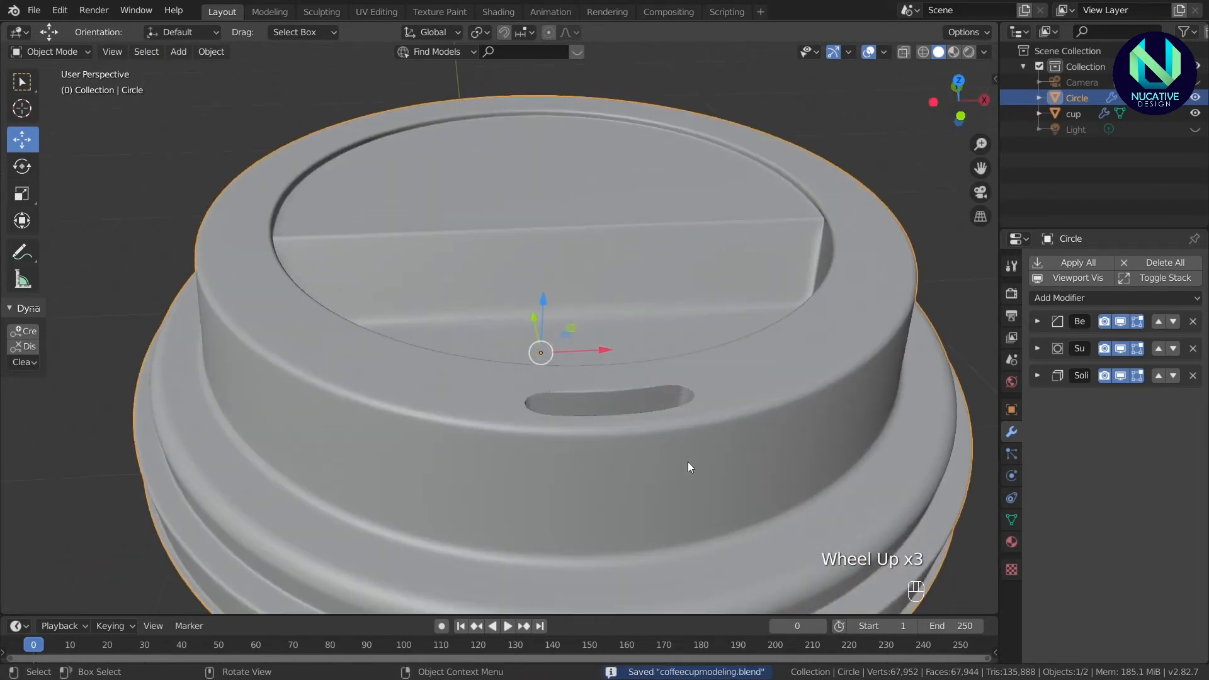
scroll(687, 462, up, 1)
key(Tab)
scroll(708, 444, up, 2)
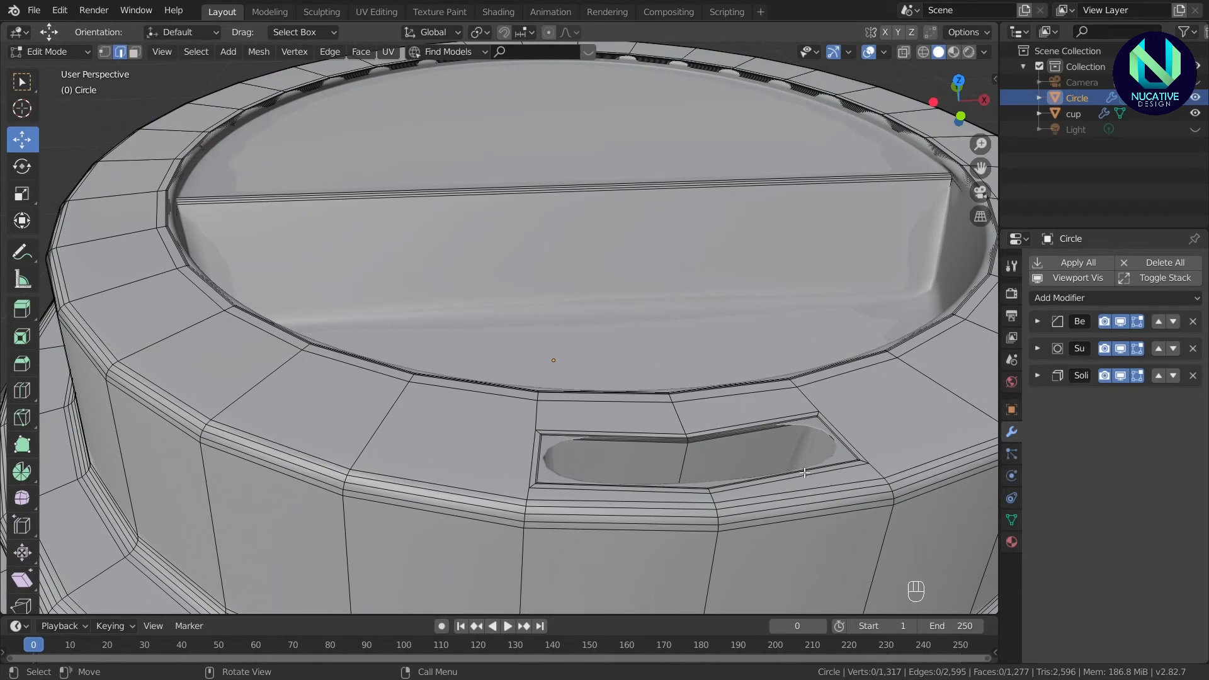
scroll(805, 469, down, 2)
key(Tab)
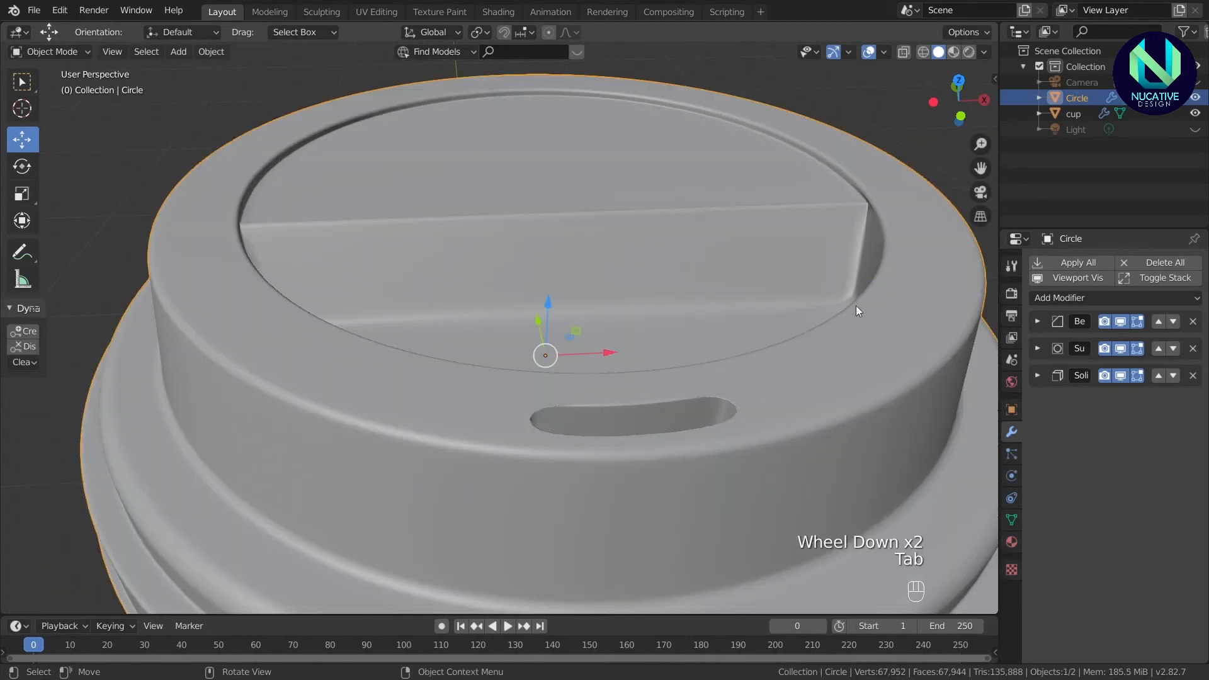
drag(960, 116, 863, 94)
key(Tab)
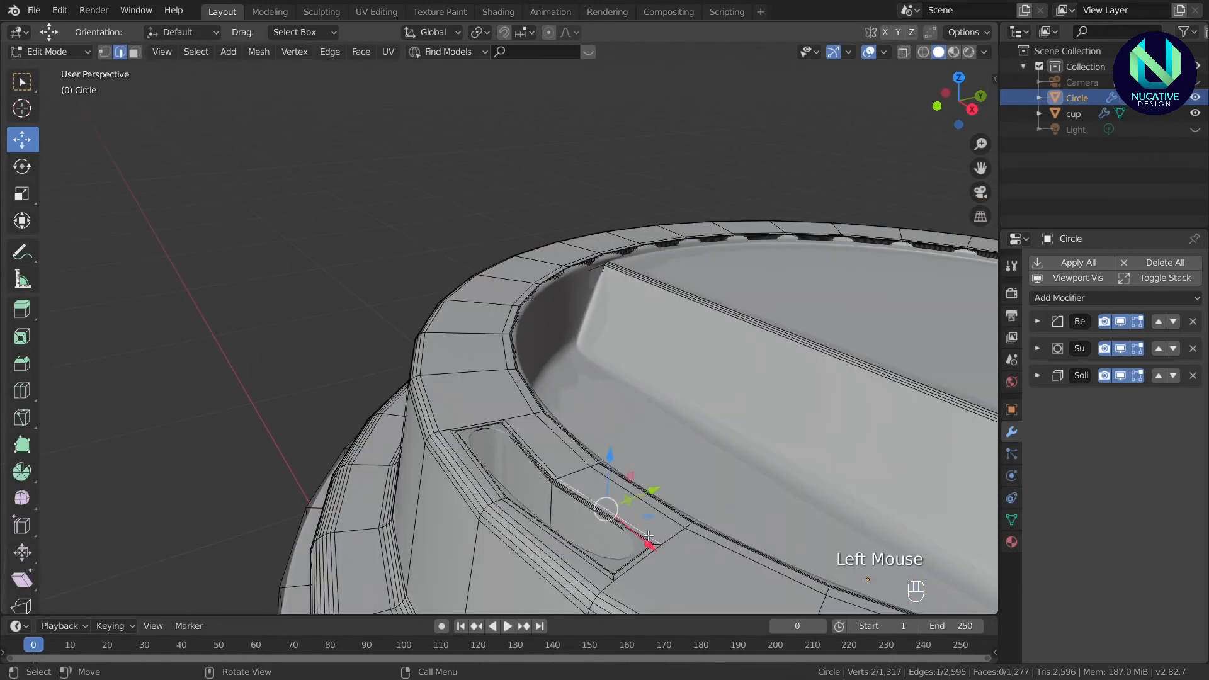
alt+shift+click(648, 535)
alt+shift+click(649, 535)
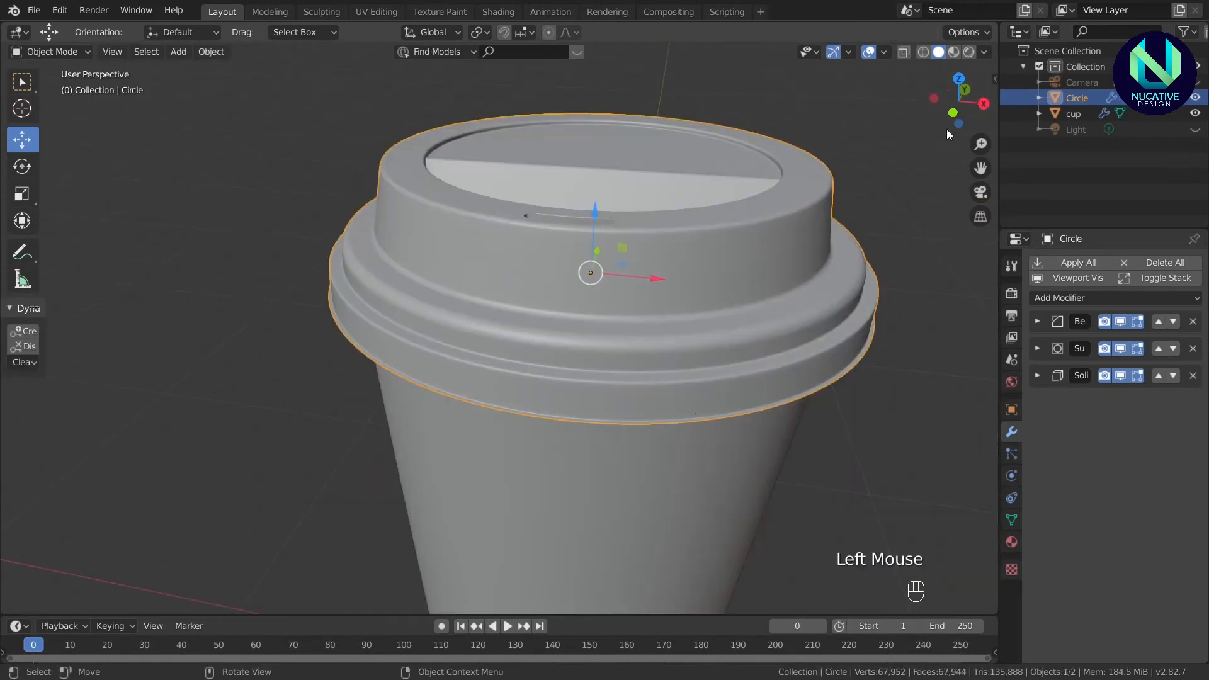
Add two edge loops around the lid's lowest outer band.
drag(946, 130, 945, 111)
key(Tab)
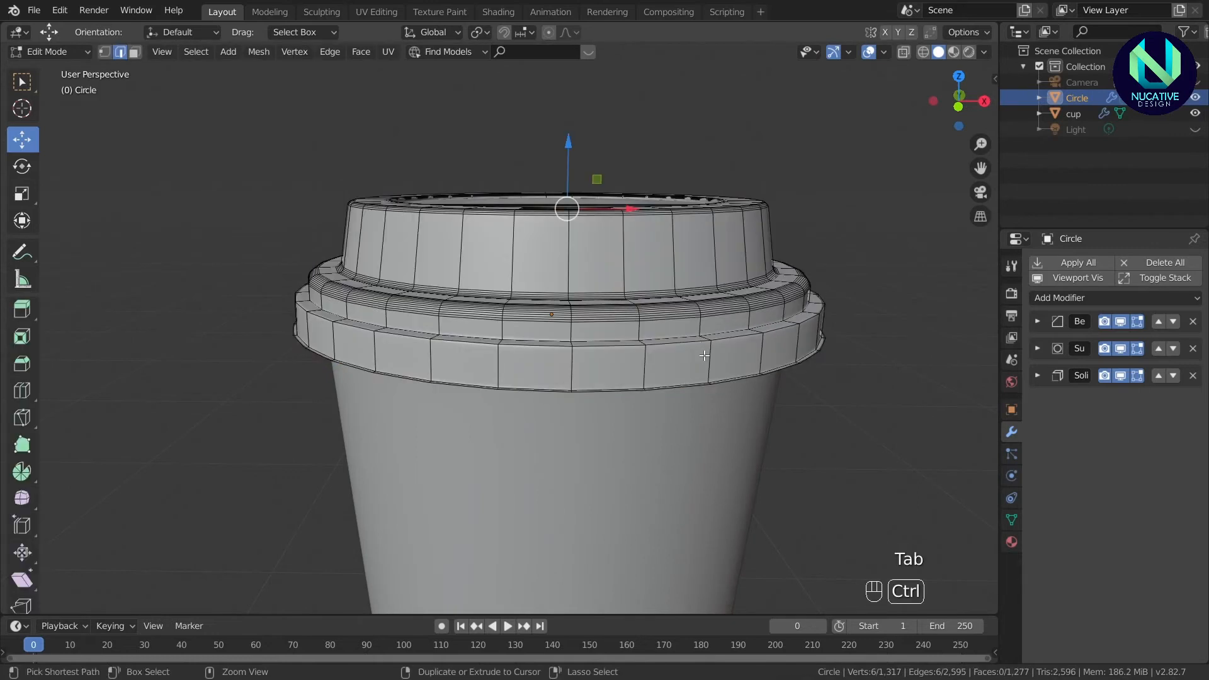
key(ctrl+r)
scroll(704, 356, up, 1)
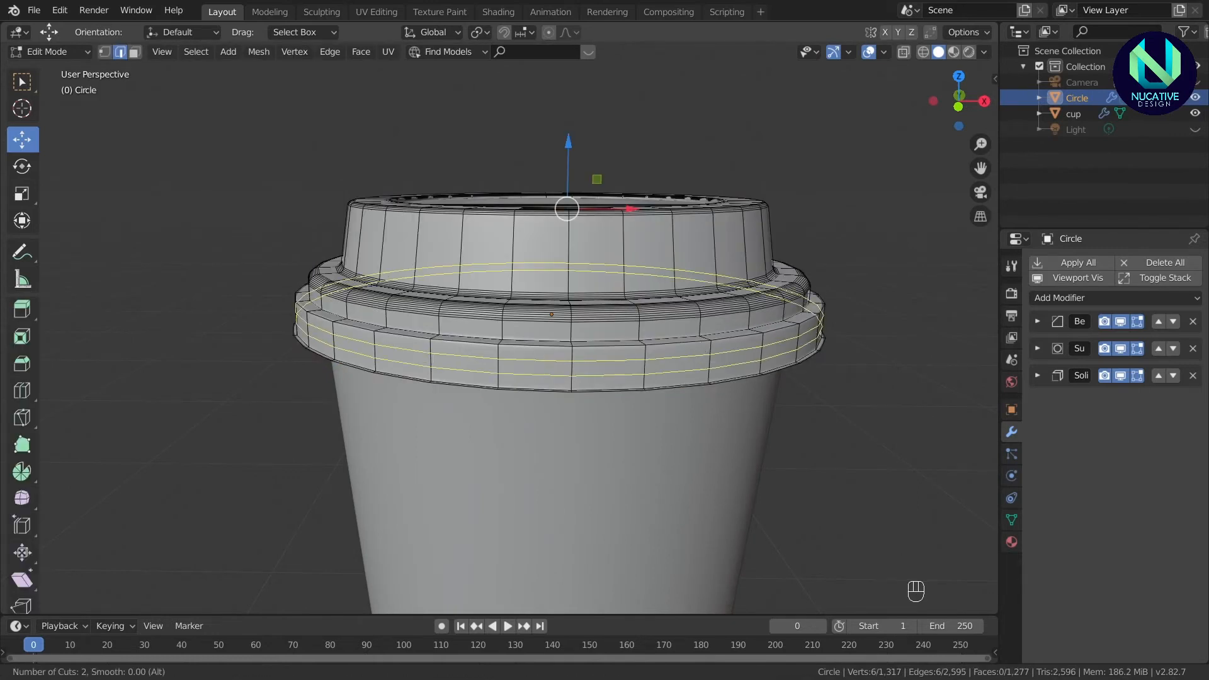
click(704, 356)
key(1)
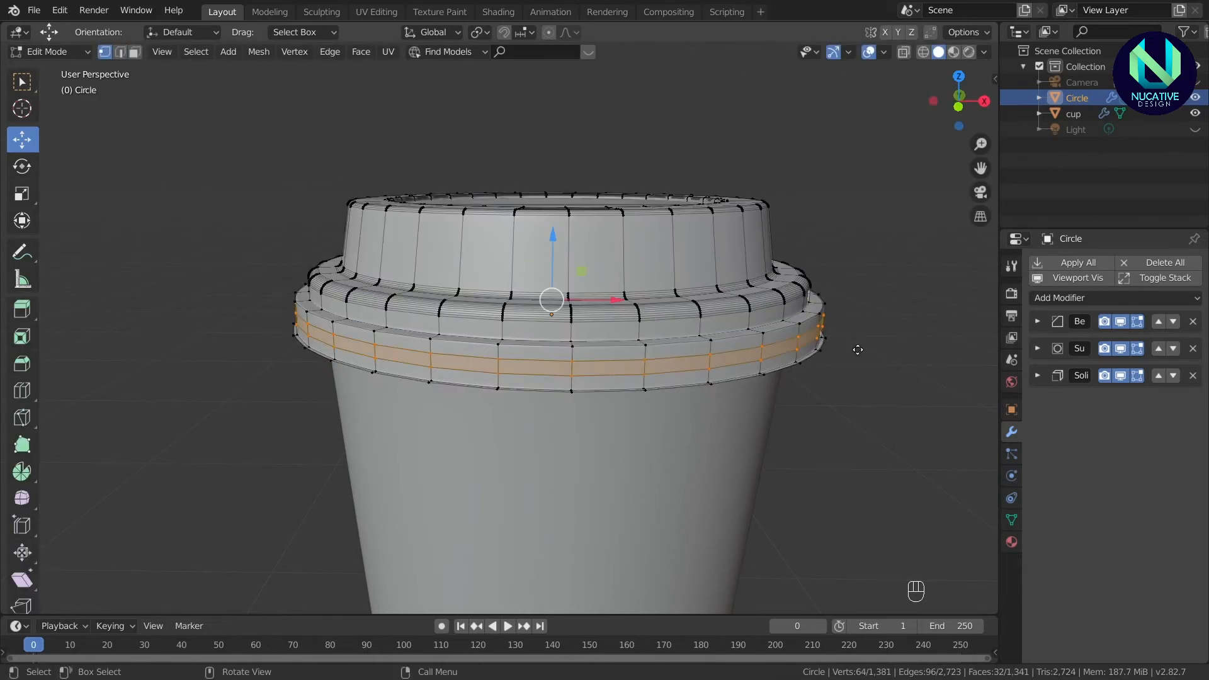
Try to extrude the lid's selected face band outward along its normals.
key(e)
click(855, 349)
key(ctrl+z)
key(alt+e)
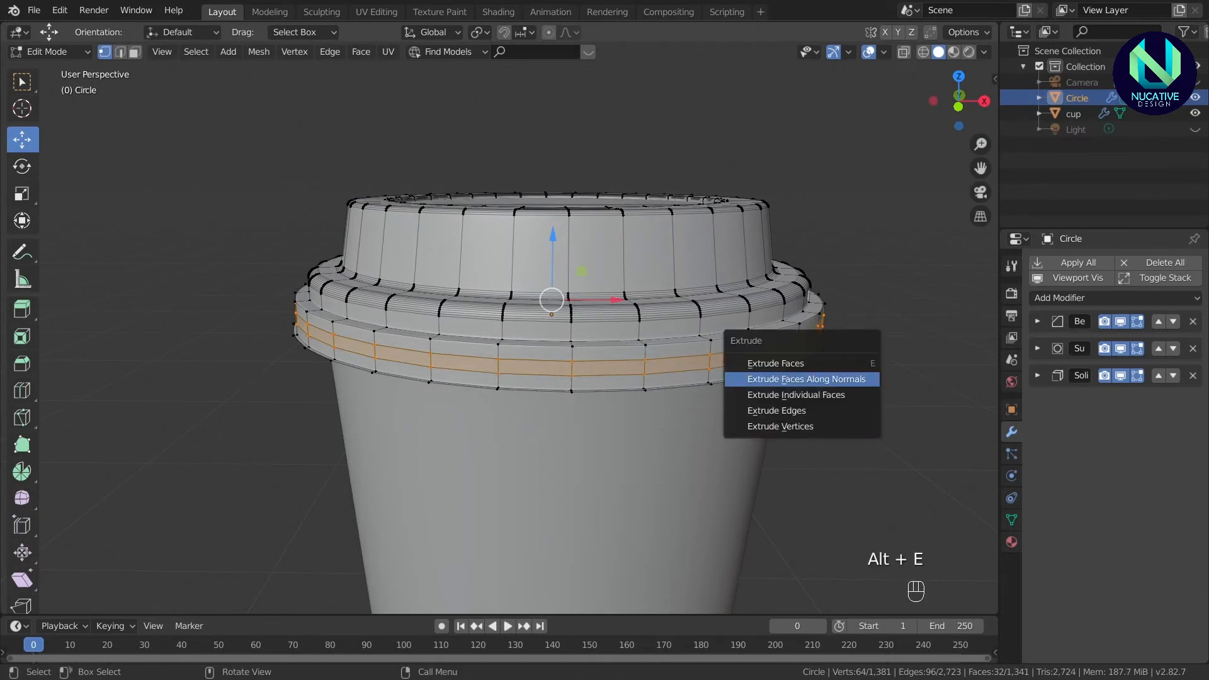
click(836, 379)
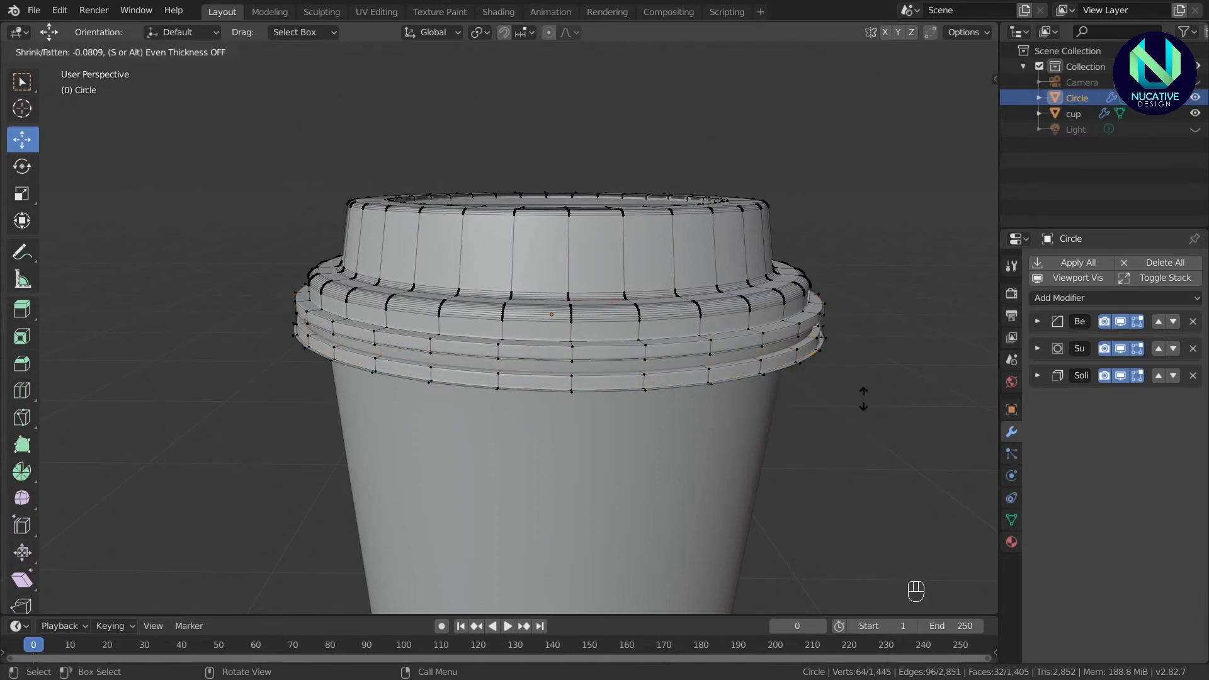
click(845, 370)
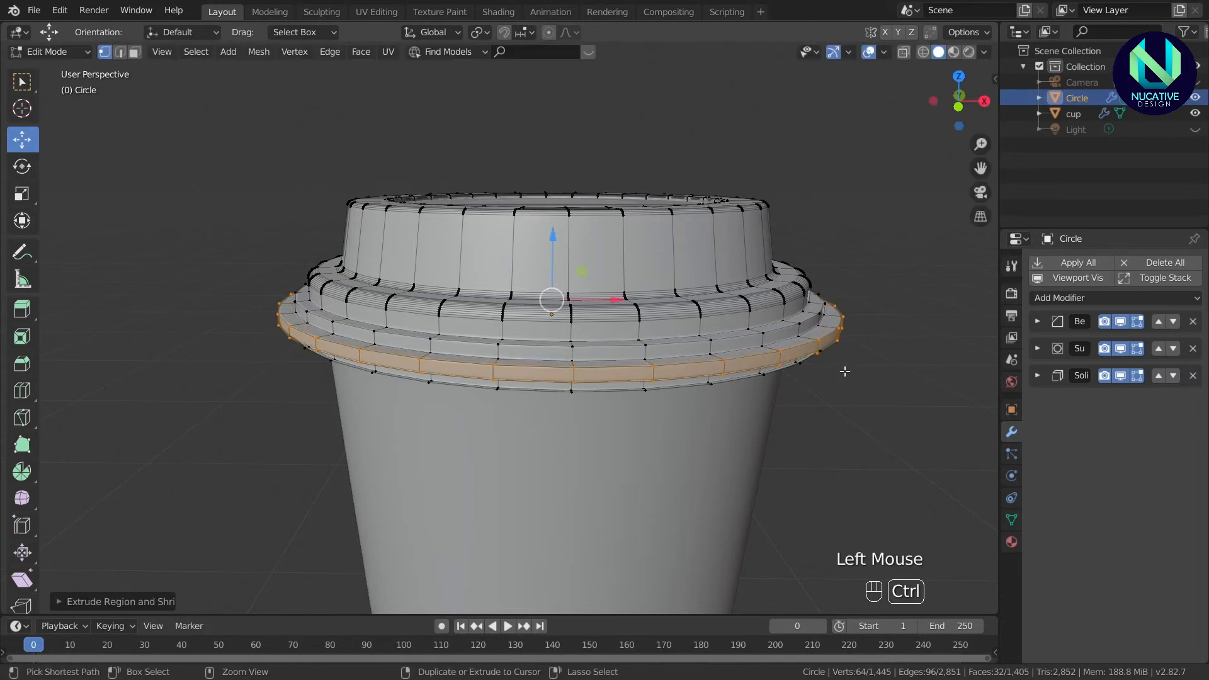
key(ctrl+z)
Extrude the selected face band slightly inward along its normals and rescale it to form a shallow groove around the lid.
key(alt+e)
click(883, 351)
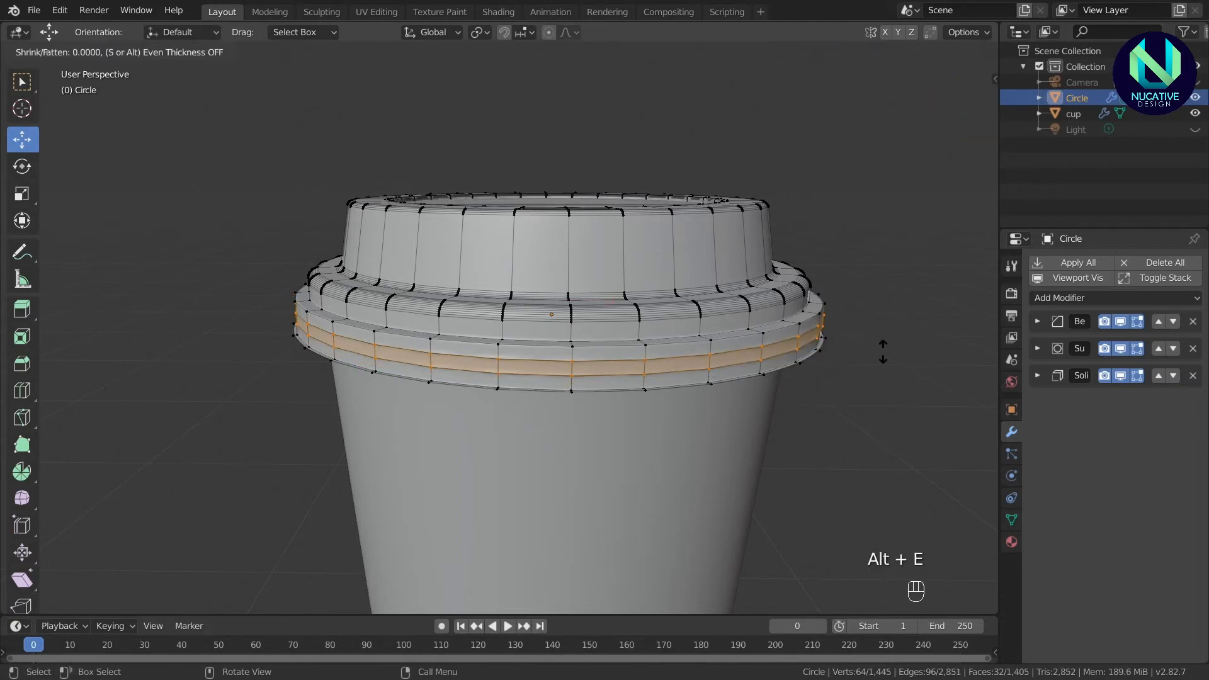
click(840, 362)
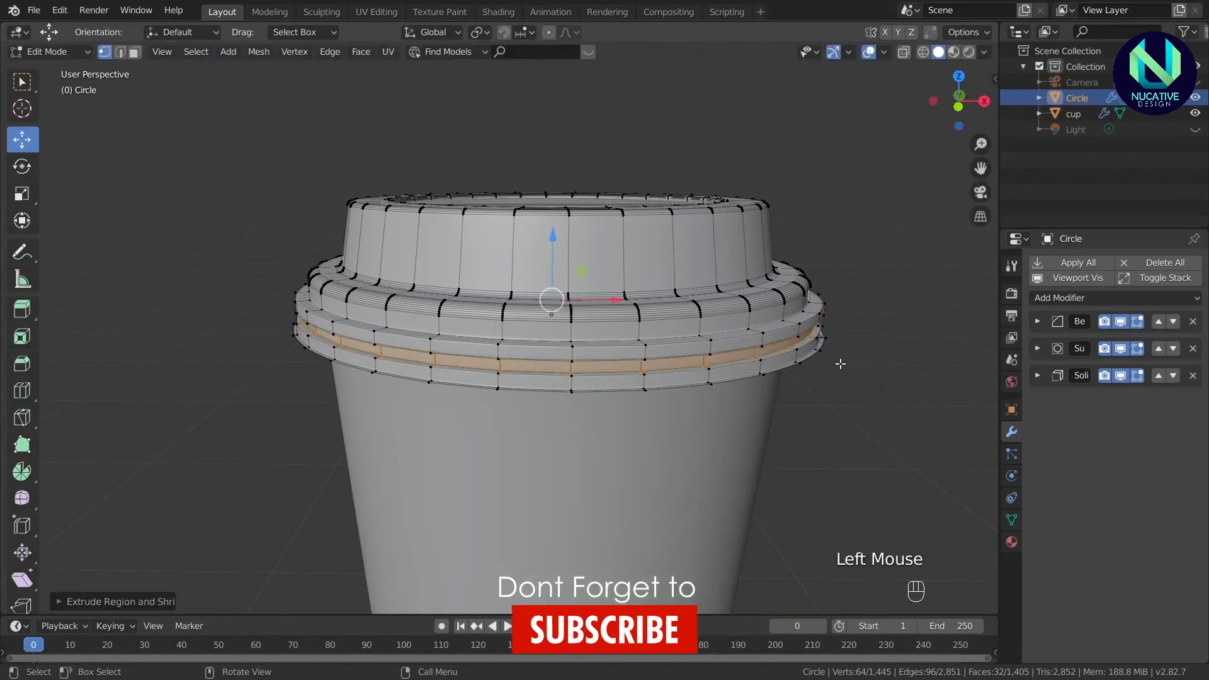
key(s)
click(839, 359)
scroll(866, 390, up, 2)
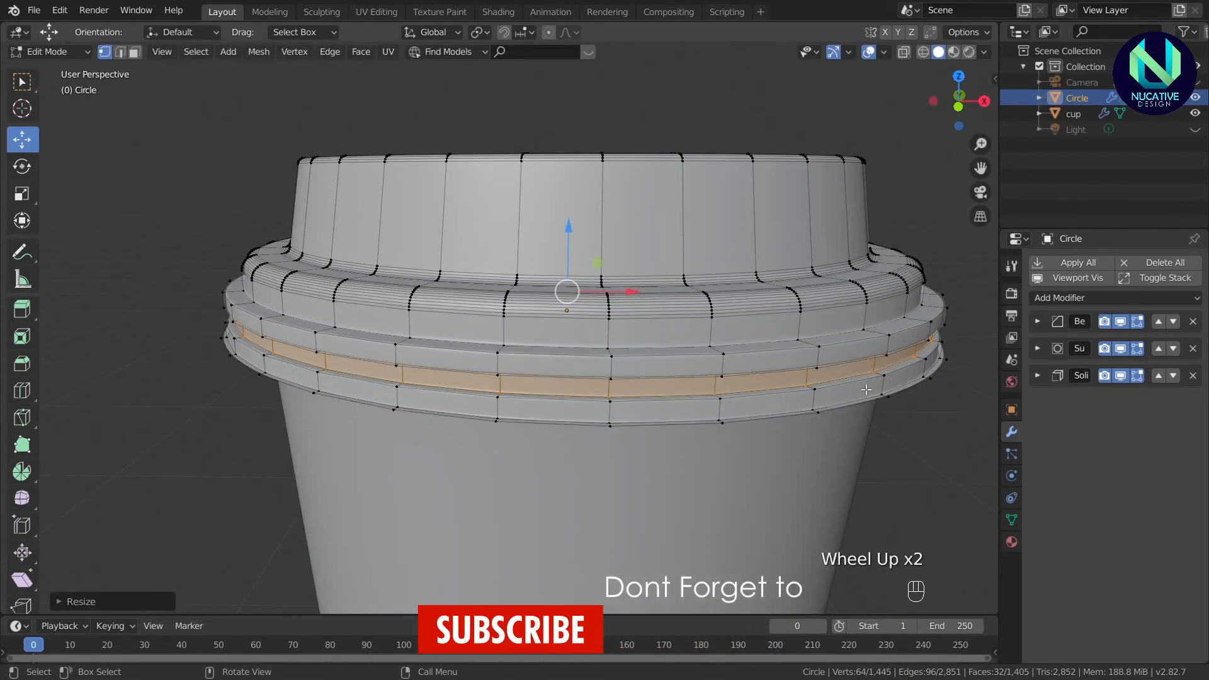
key(Tab)
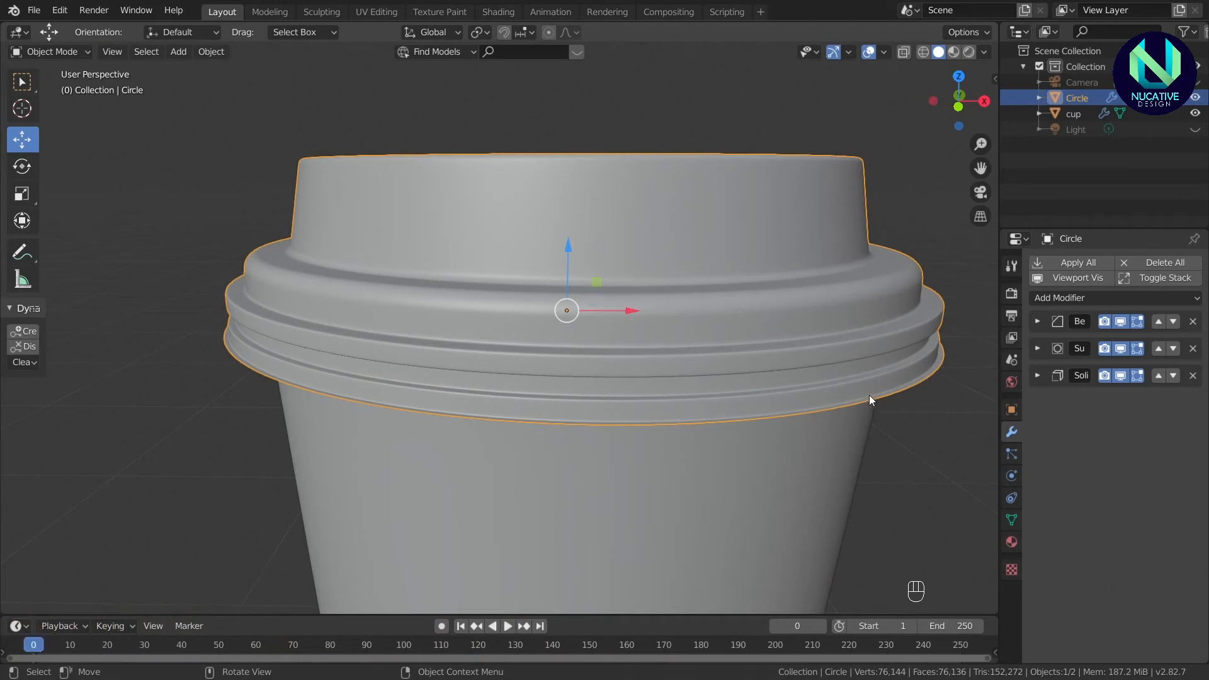
Bevel the edge loop along the groove's lower outer edge with three segments.
key(Tab)
click(884, 377)
alt+shift+click(892, 393)
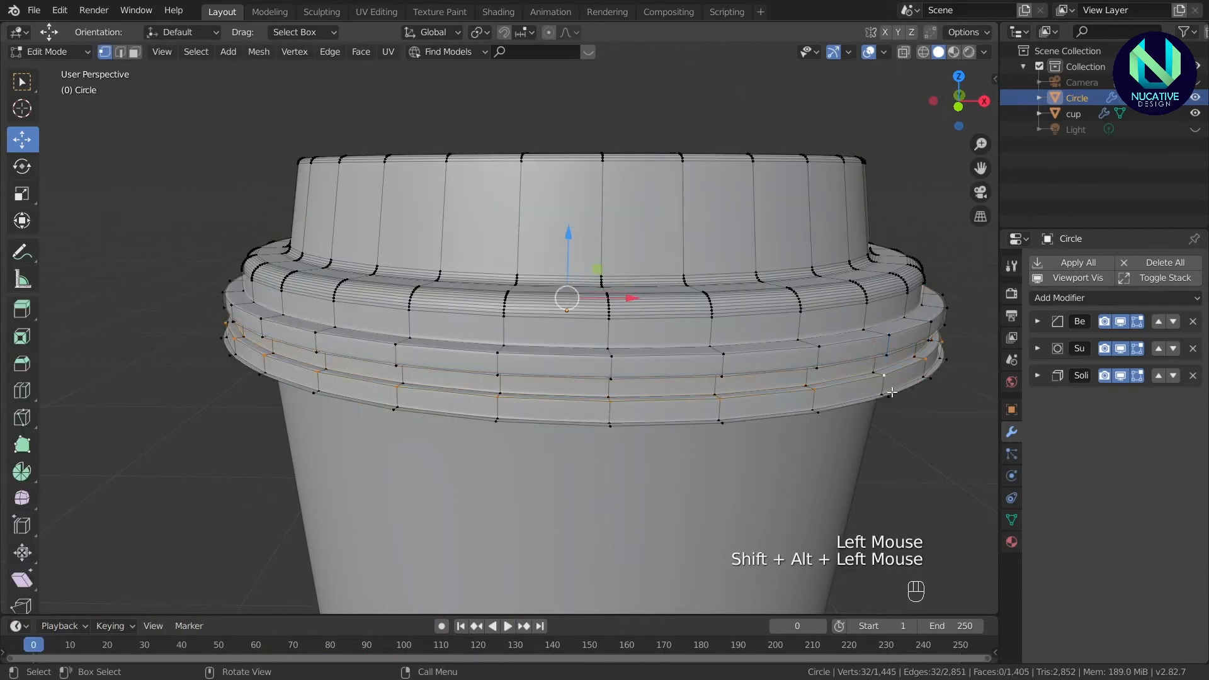
scroll(892, 393, down, 1)
key(ctrl+b)
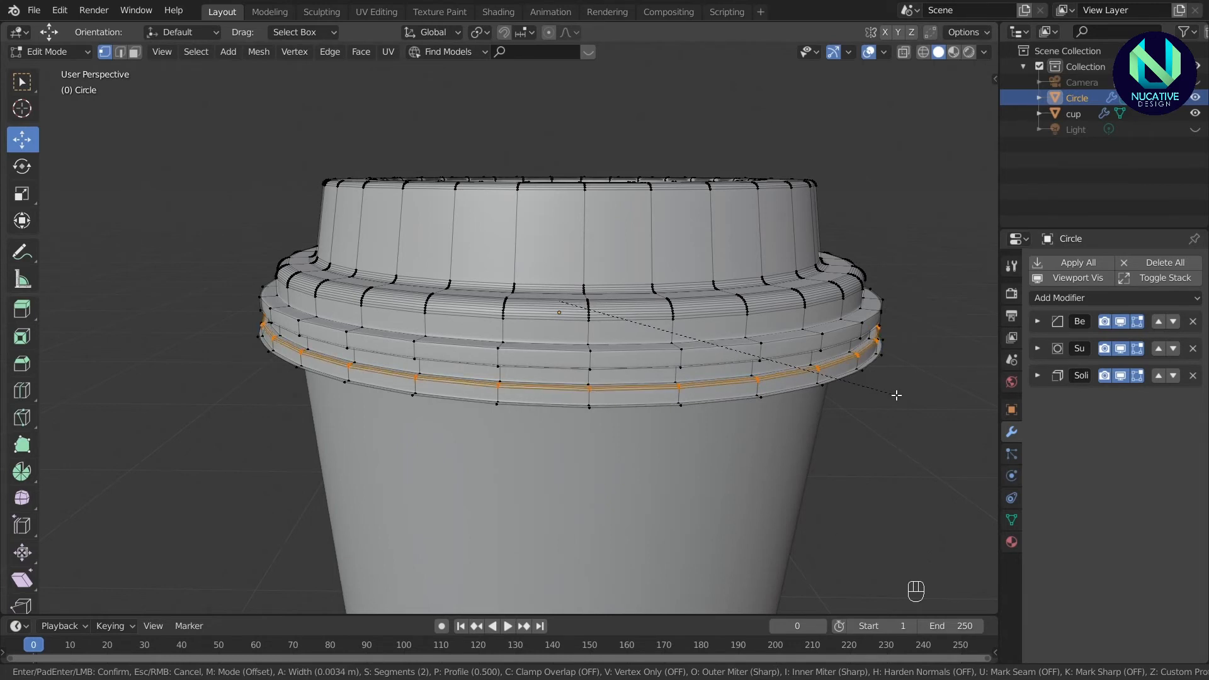
scroll(898, 396, up, 2)
click(899, 397)
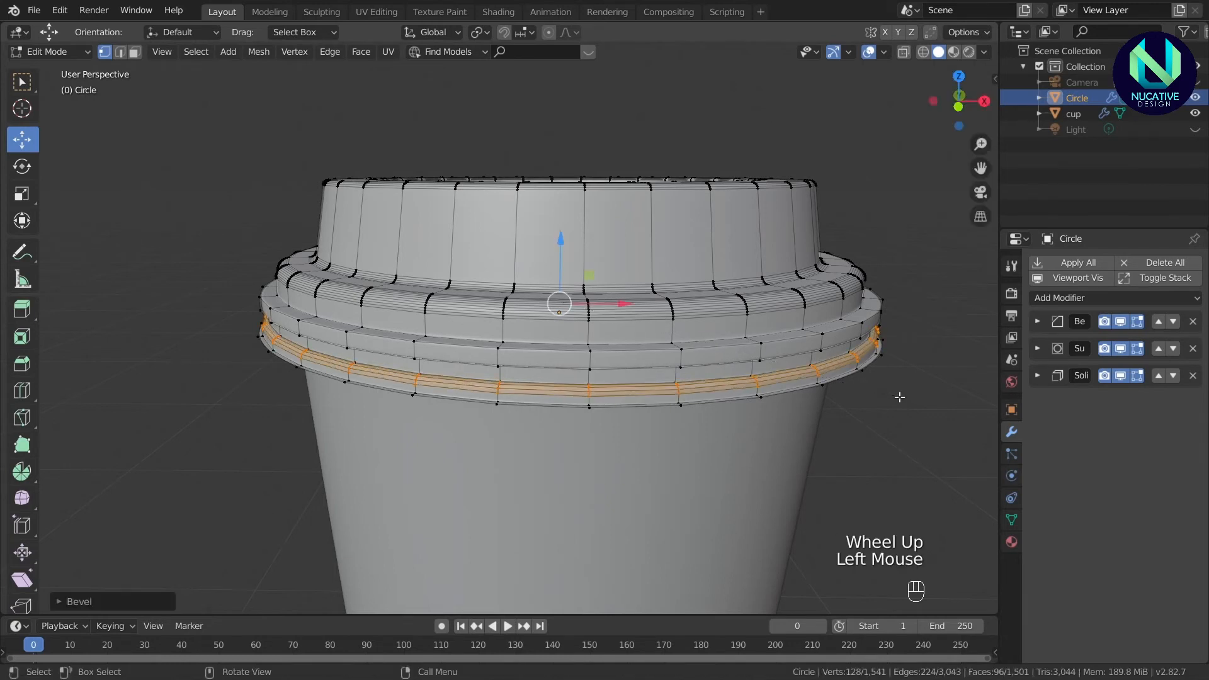
key(Tab)
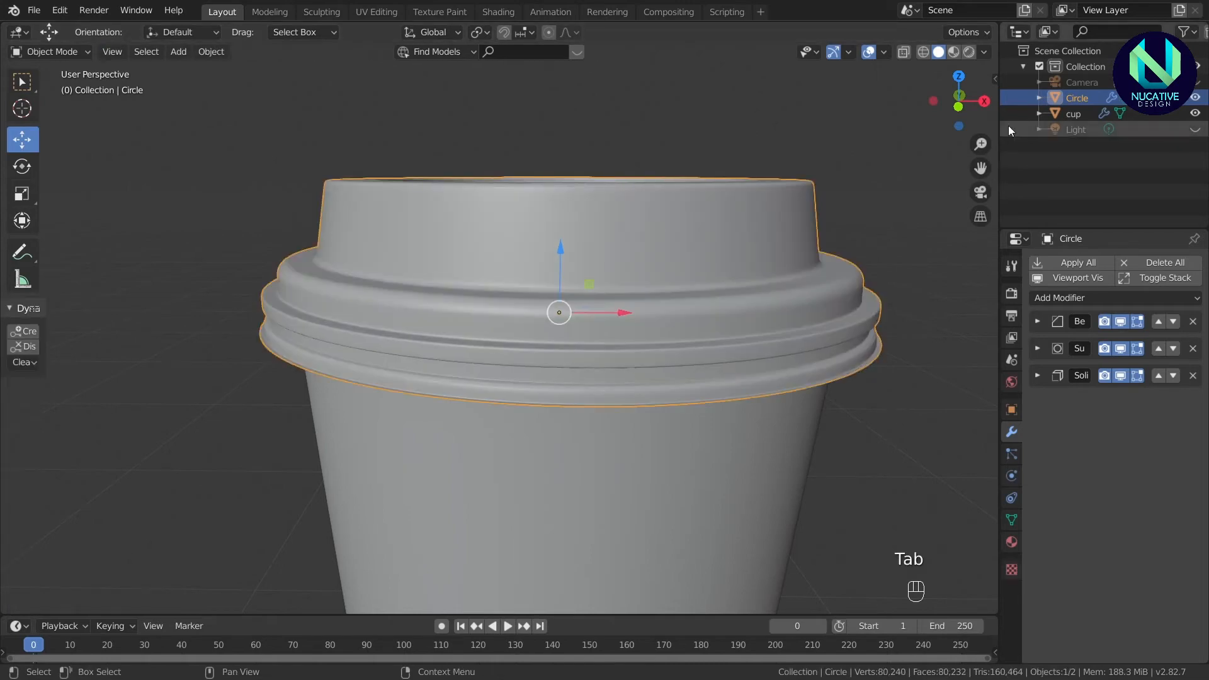
Bevel the top outer edge loop of the lid's lowest band about 0.005 m wide with five segments.
drag(958, 95, 801, 275)
key(Tab)
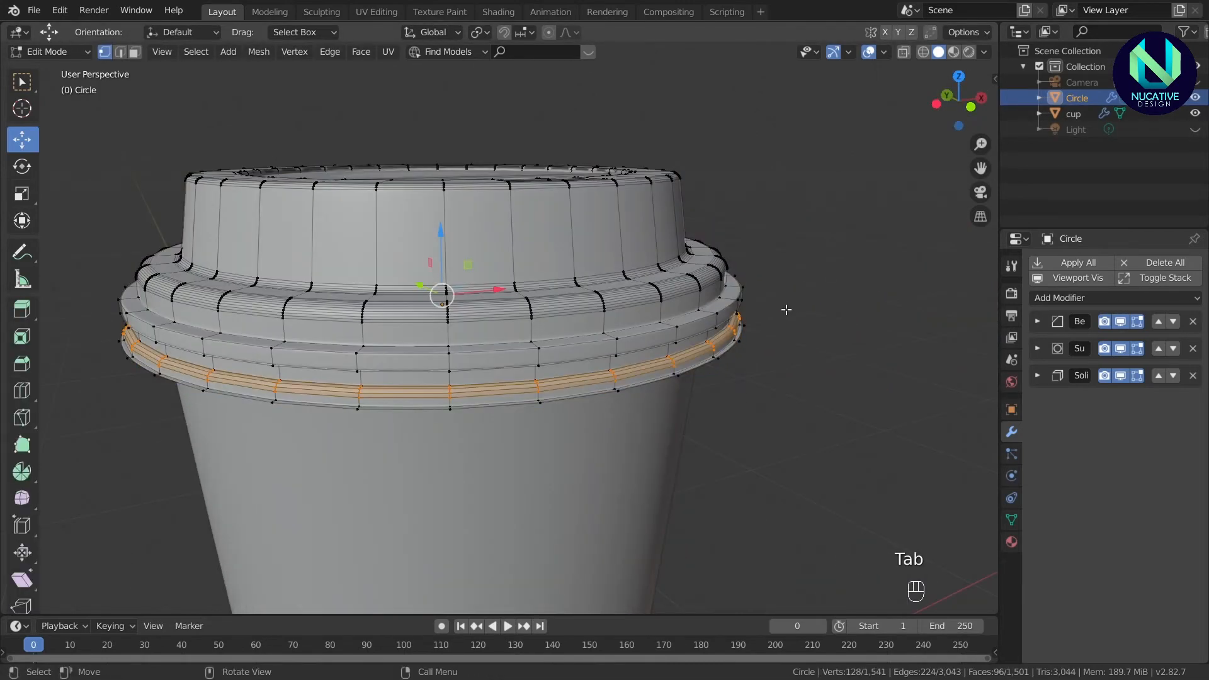
click(713, 325)
alt+shift+click(715, 326)
alt+shift+click(716, 326)
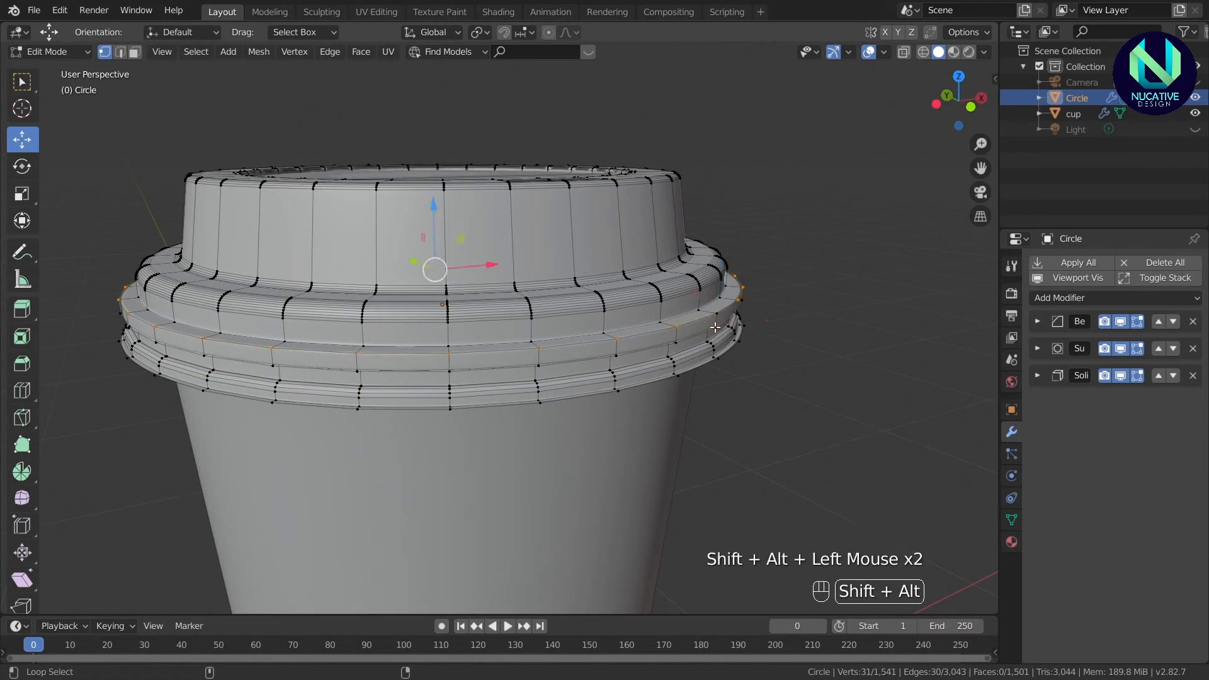
click(718, 328)
alt+shift+click(718, 330)
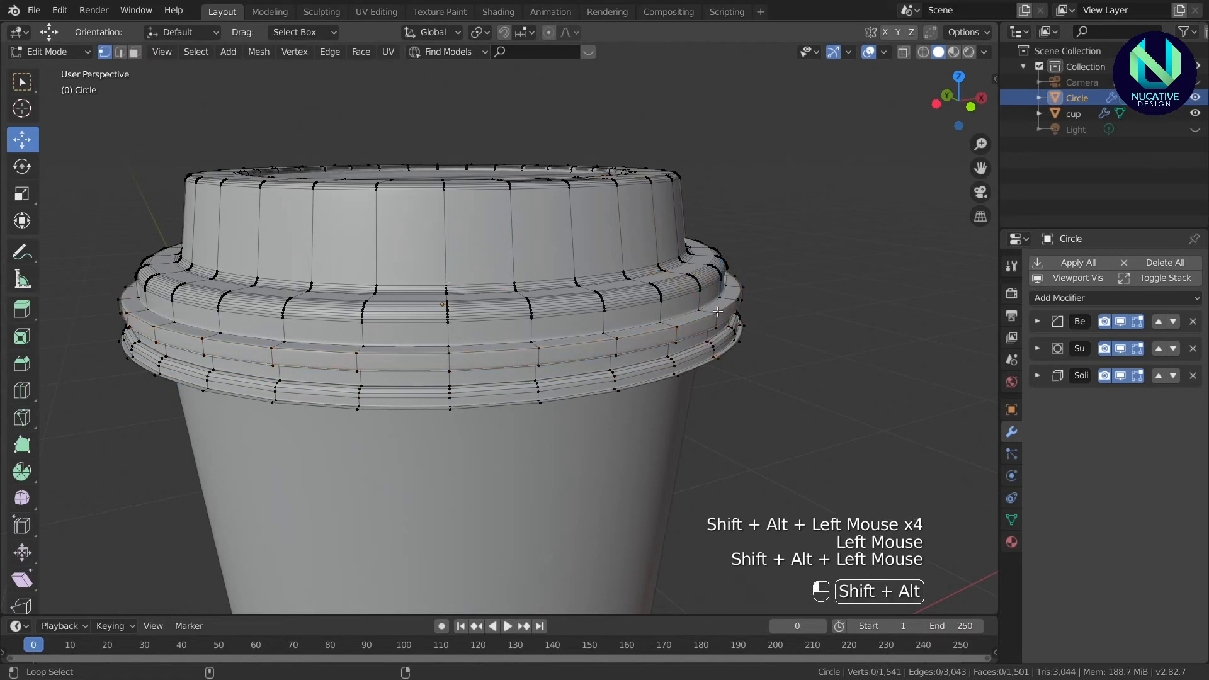
alt+shift+click(716, 326)
click(793, 300)
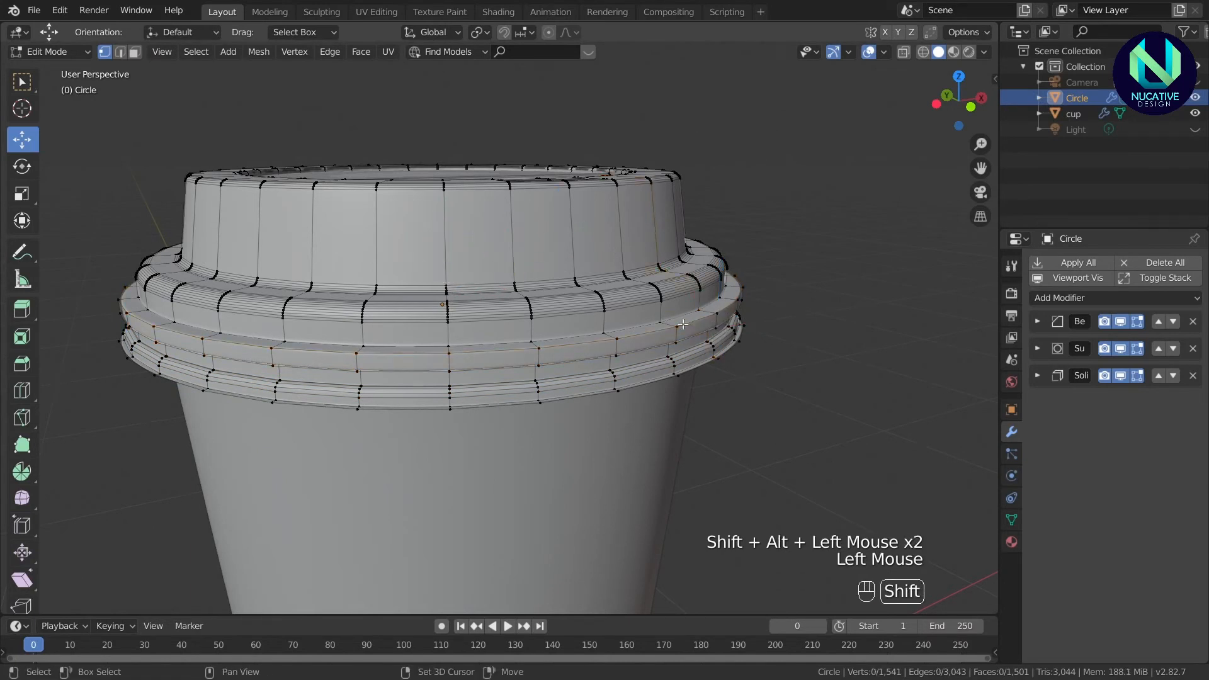
alt+shift+click(717, 327)
click(670, 334)
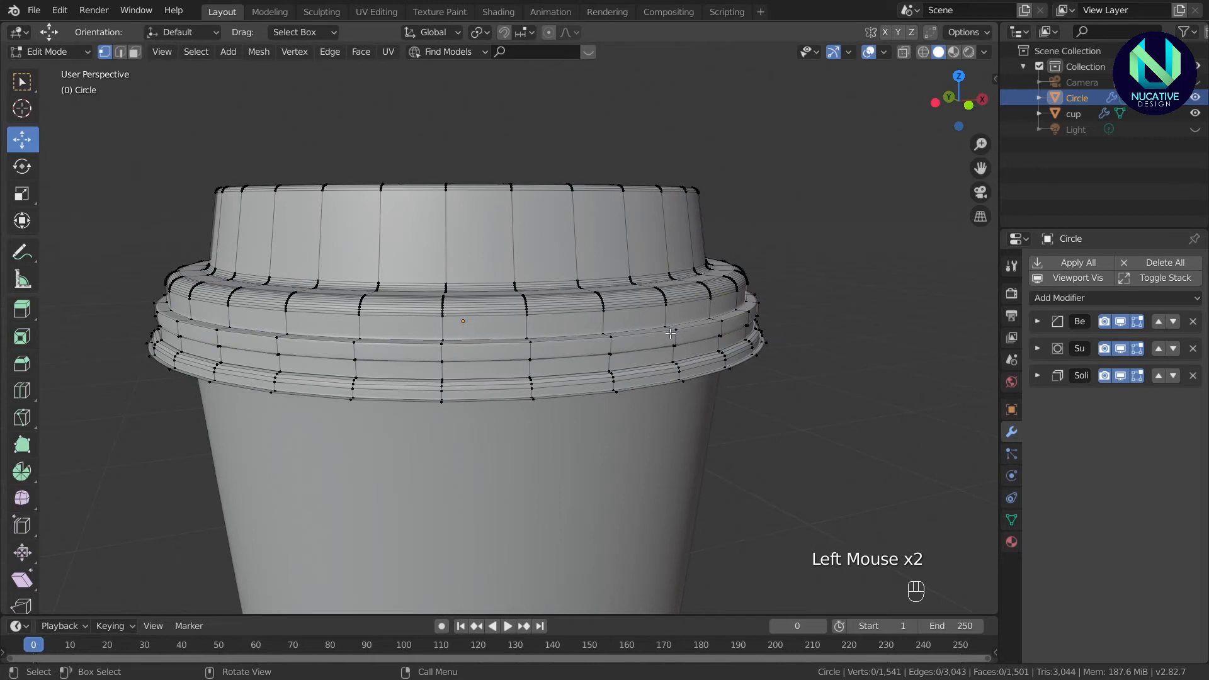
alt+shift+click(671, 333)
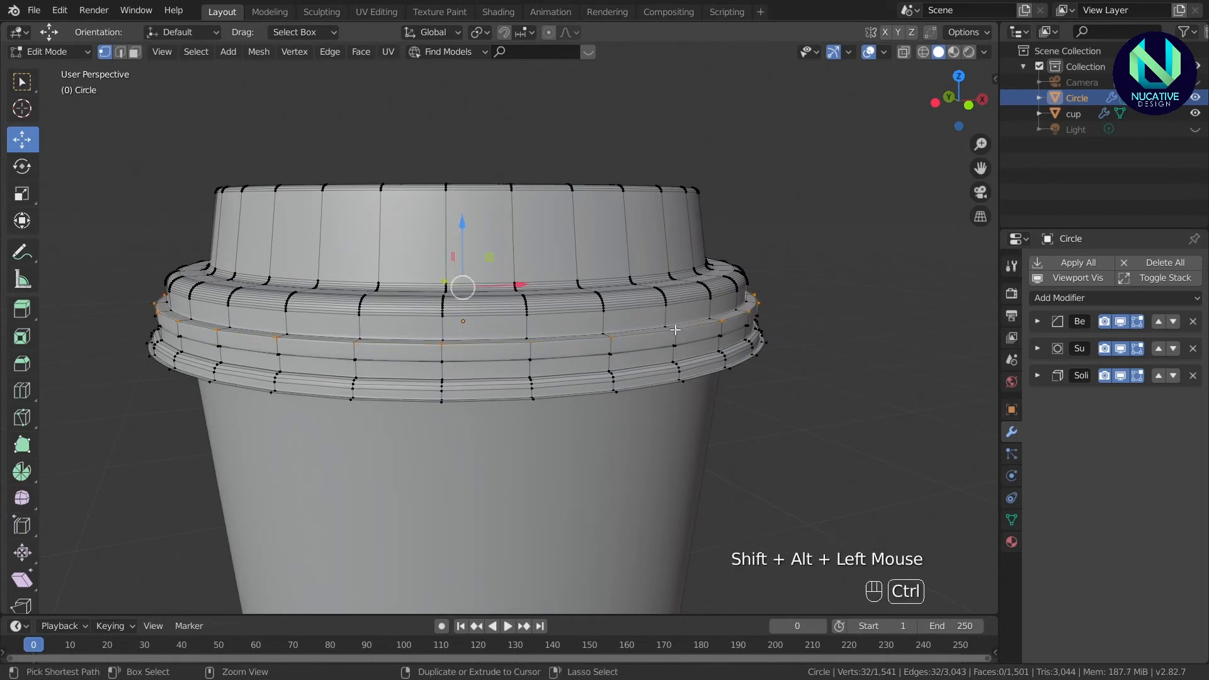
key(ctrl+b)
scroll(681, 331, up, 1)
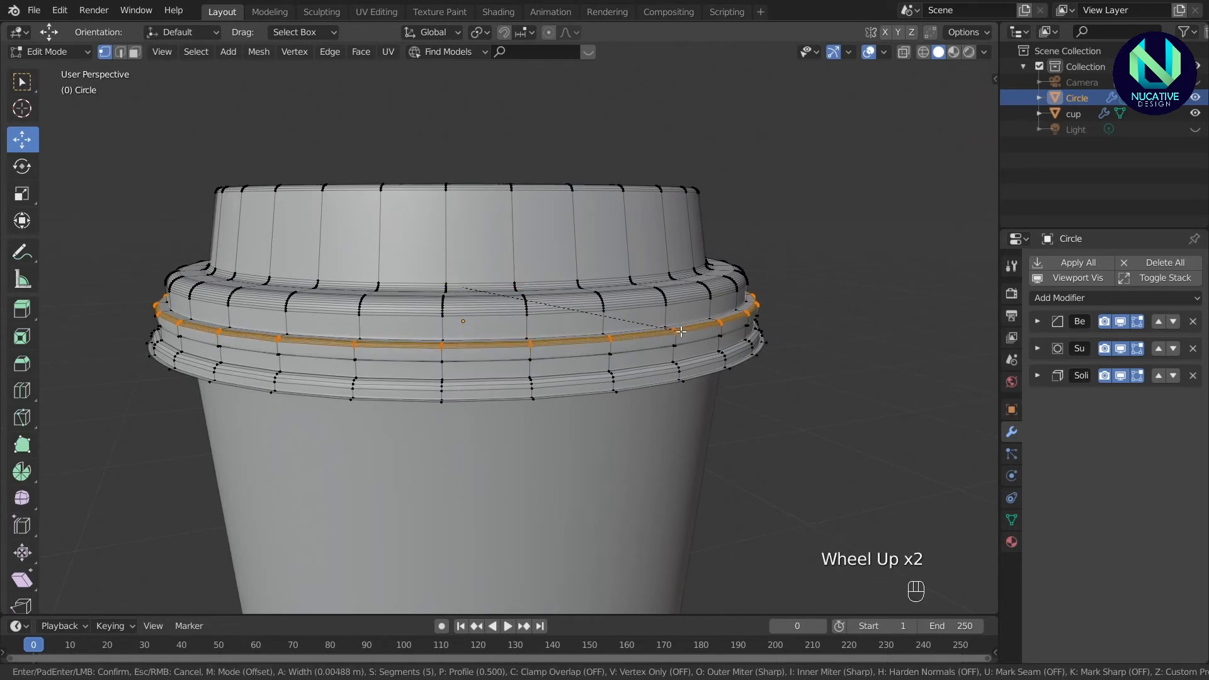
click(681, 332)
key(Tab)
Review the smoothed lid from above and the whole cup, and save the file.
drag(959, 100, 930, 131)
drag(931, 132, 857, 277)
key(KP_1)
scroll(894, 277, down, 2)
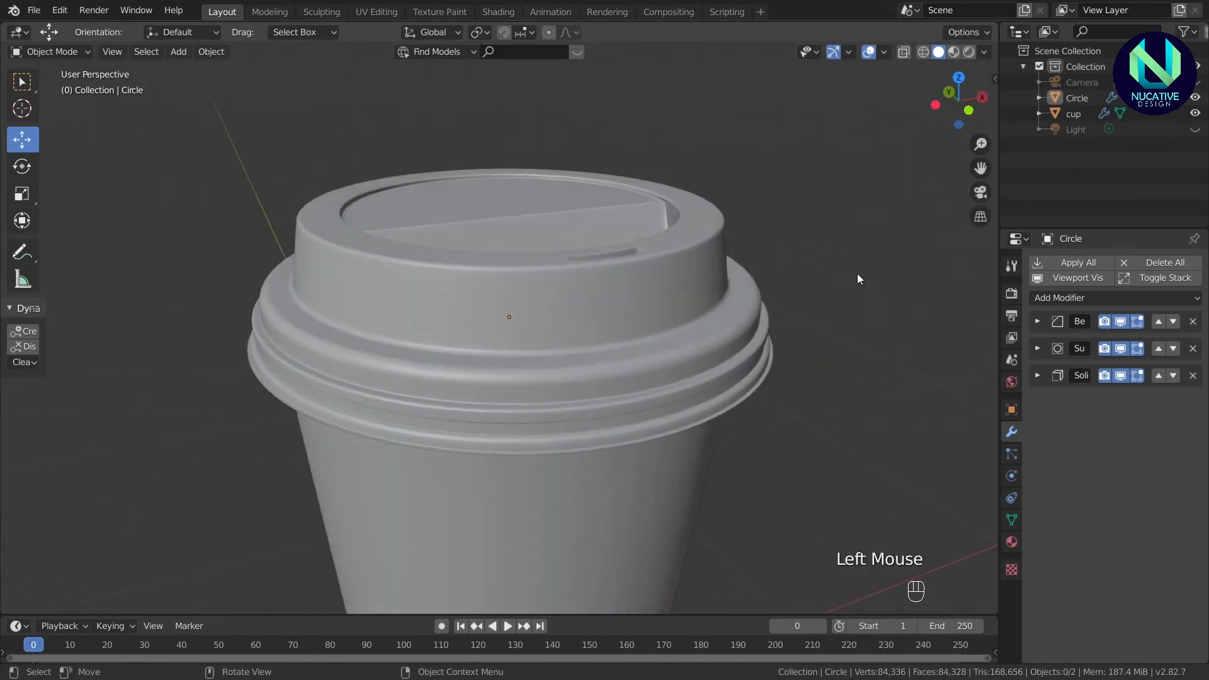
scroll(850, 338, up, 1)
key(Tab)
key(Tab)
scroll(850, 341, down, 2)
scroll(849, 340, down, 3)
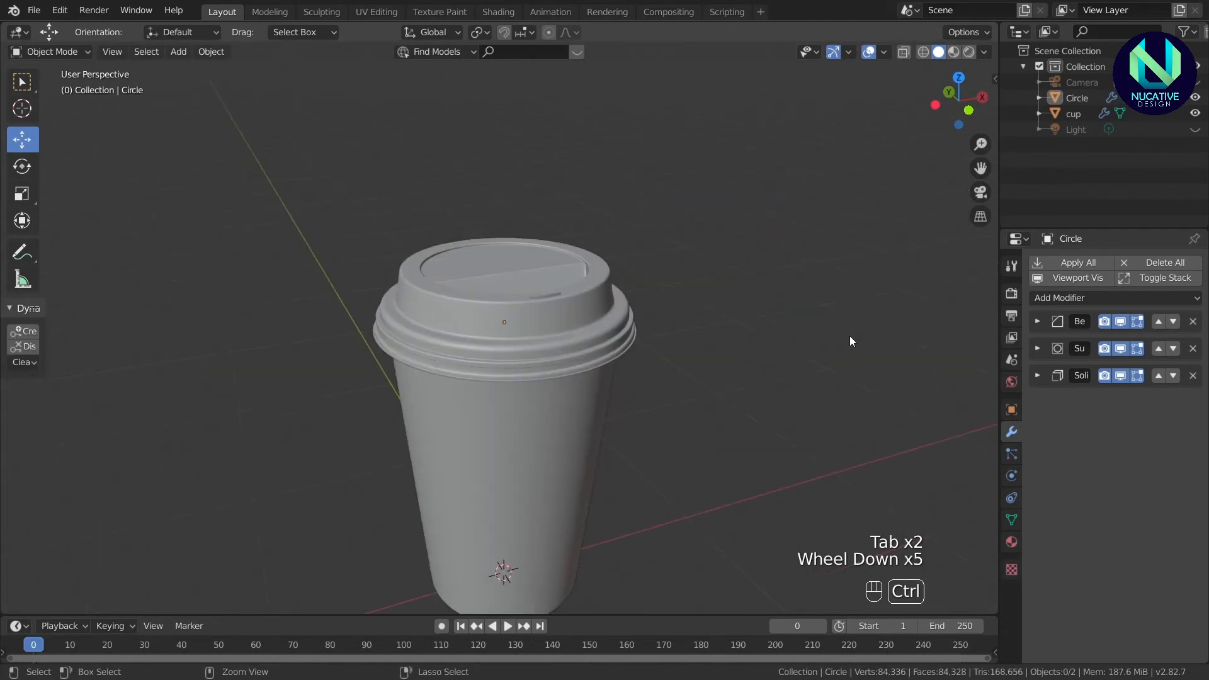
key(ctrl+s)
Add a plane under the cup as a ground surface and scale it up about 6 times.
drag(958, 102, 1058, 143)
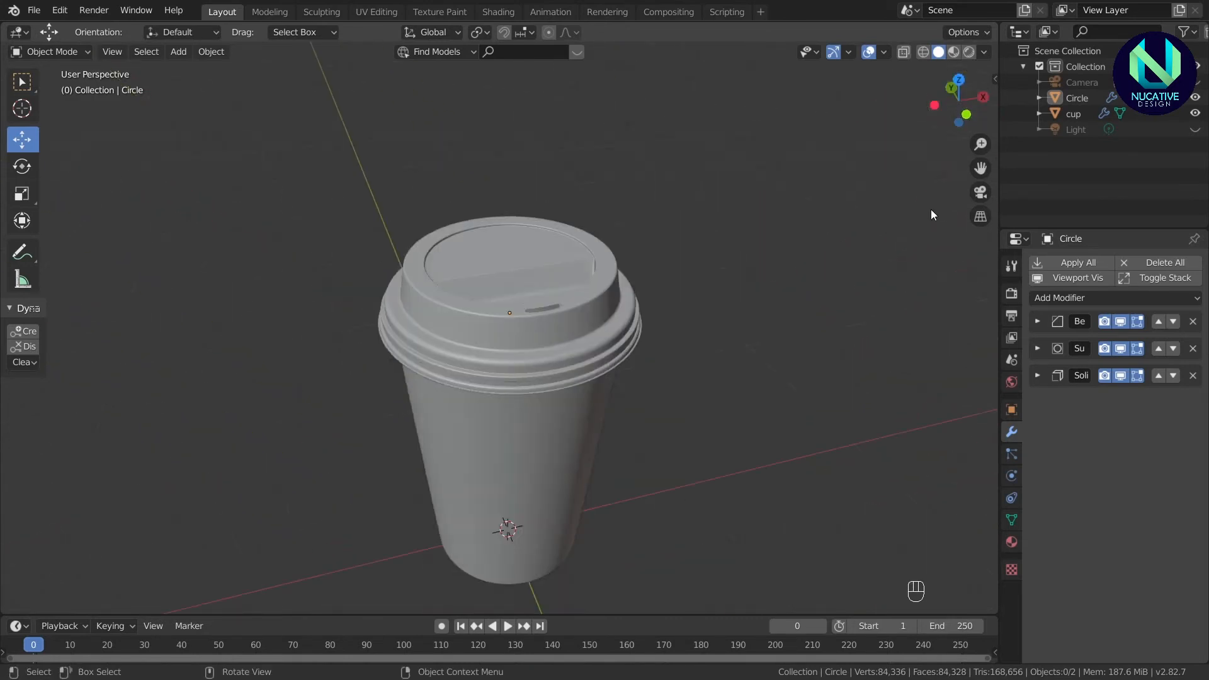
drag(981, 168, 1005, 28)
scroll(719, 315, down, 2)
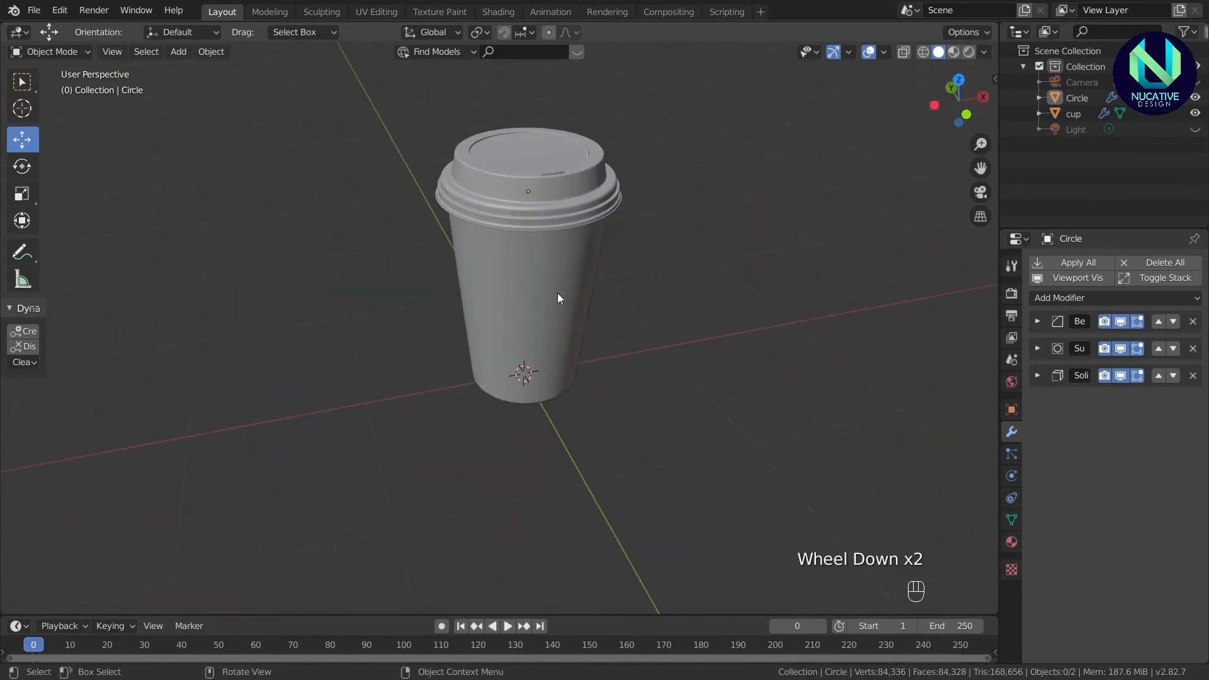
scroll(676, 224, down, 1)
click(178, 52)
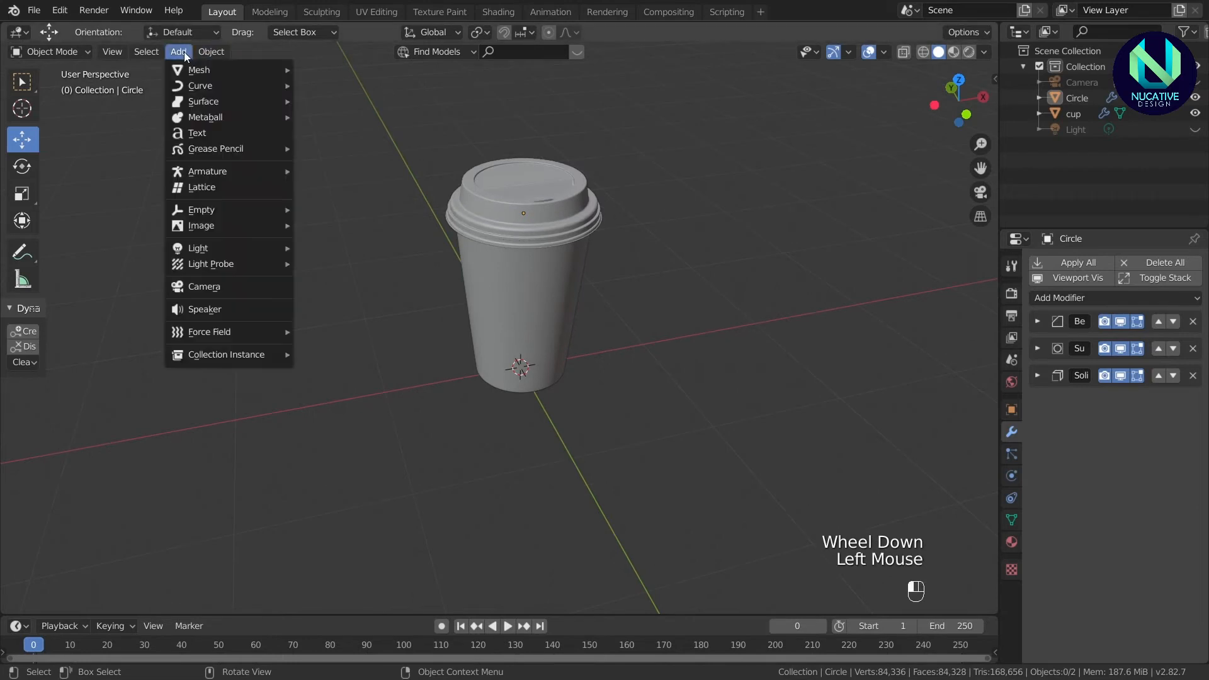
mouse_move(202, 71)
click(327, 70)
key(s)
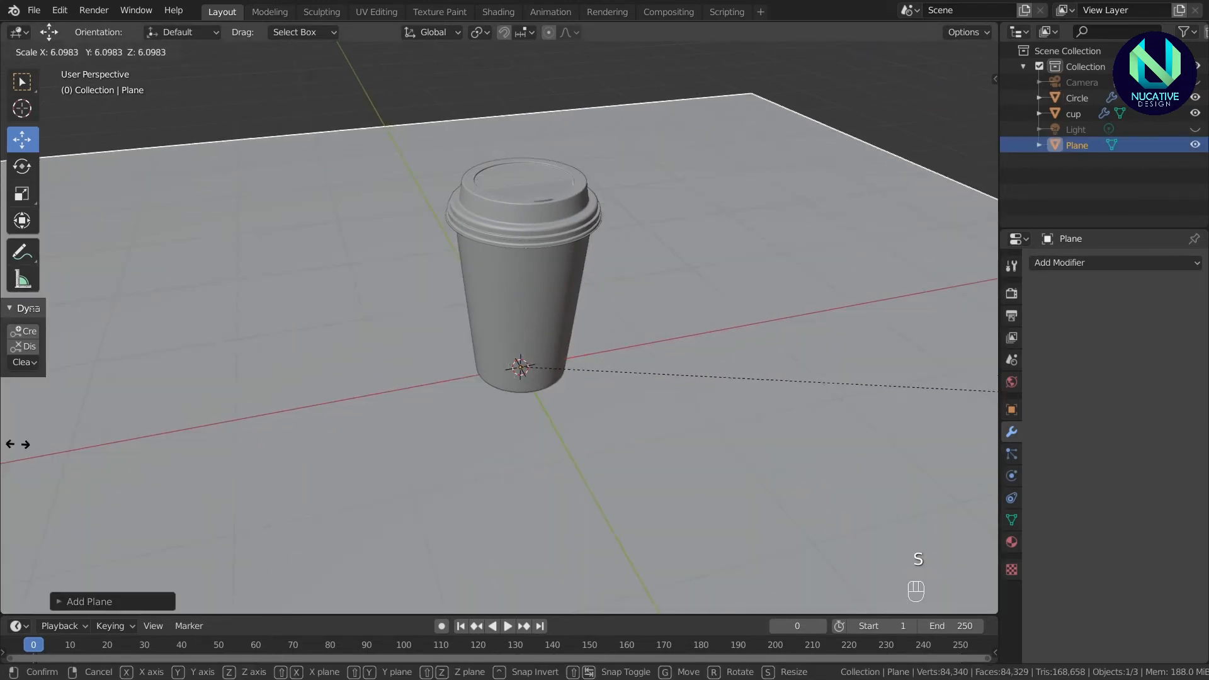
click(16, 445)
Add two horizontal edge loops to the cup body, one above and one below its middle loop.
click(558, 311)
drag(962, 104, 945, 80)
scroll(631, 258, up, 2)
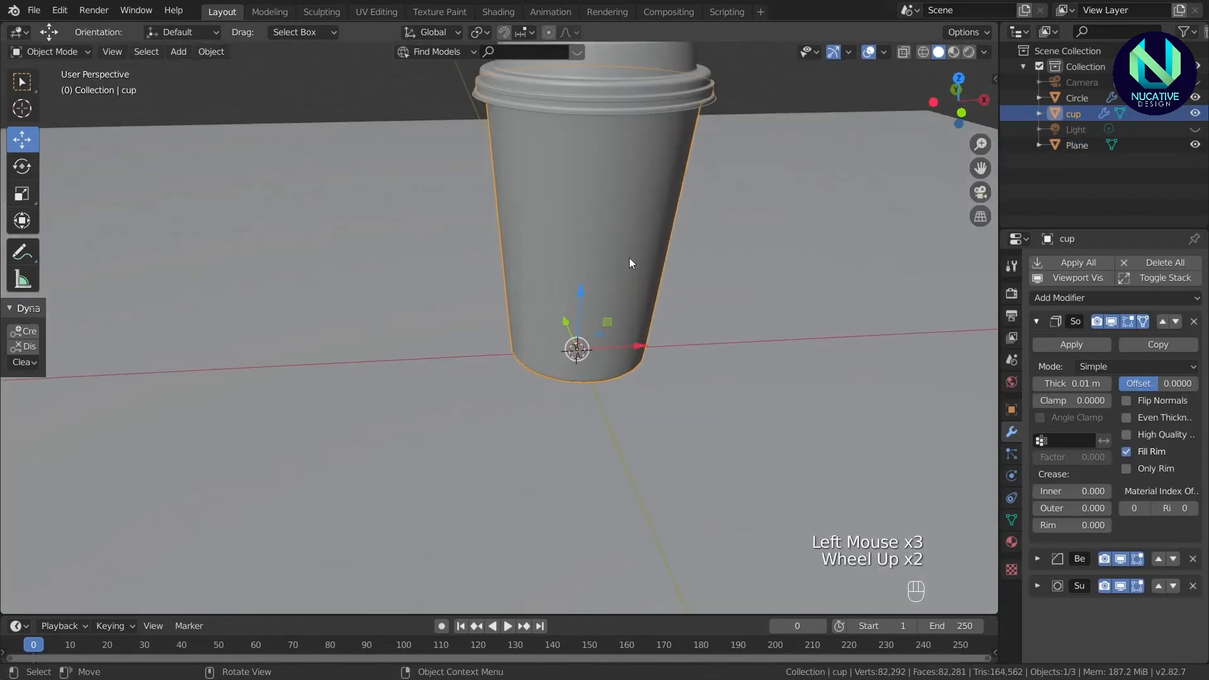
key(Tab)
key(ctrl+r)
click(672, 182)
click(672, 183)
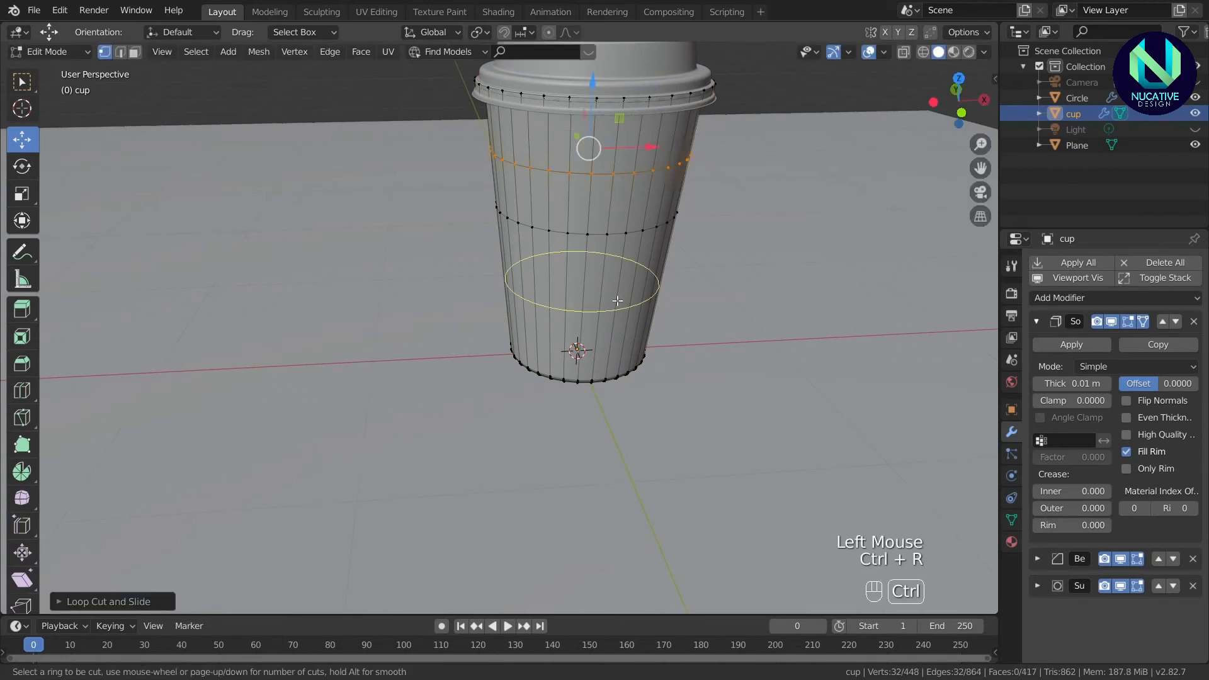
key(ctrl+r)
click(623, 291)
click(625, 259)
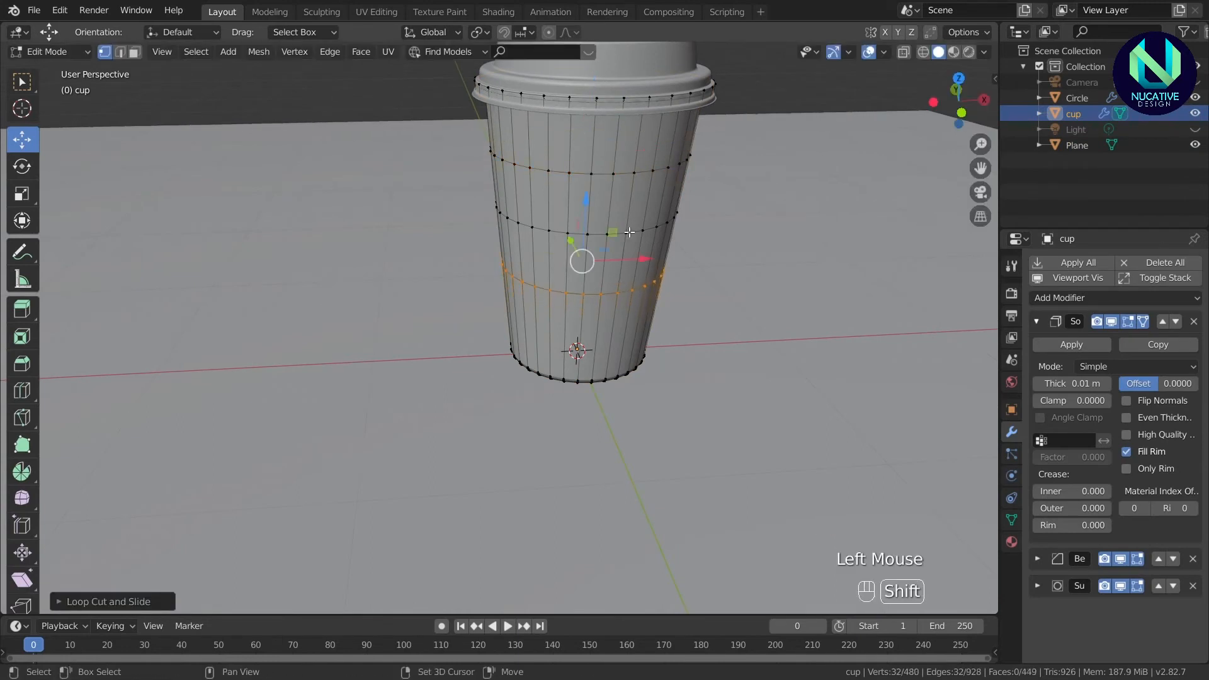
Duplicate the cup's face band between the upper and lower body loops and separate the copy into its own object.
alt+shift+click(635, 173)
alt+shift+click(634, 173)
key(ctrl+z)
alt+shift+click(634, 173)
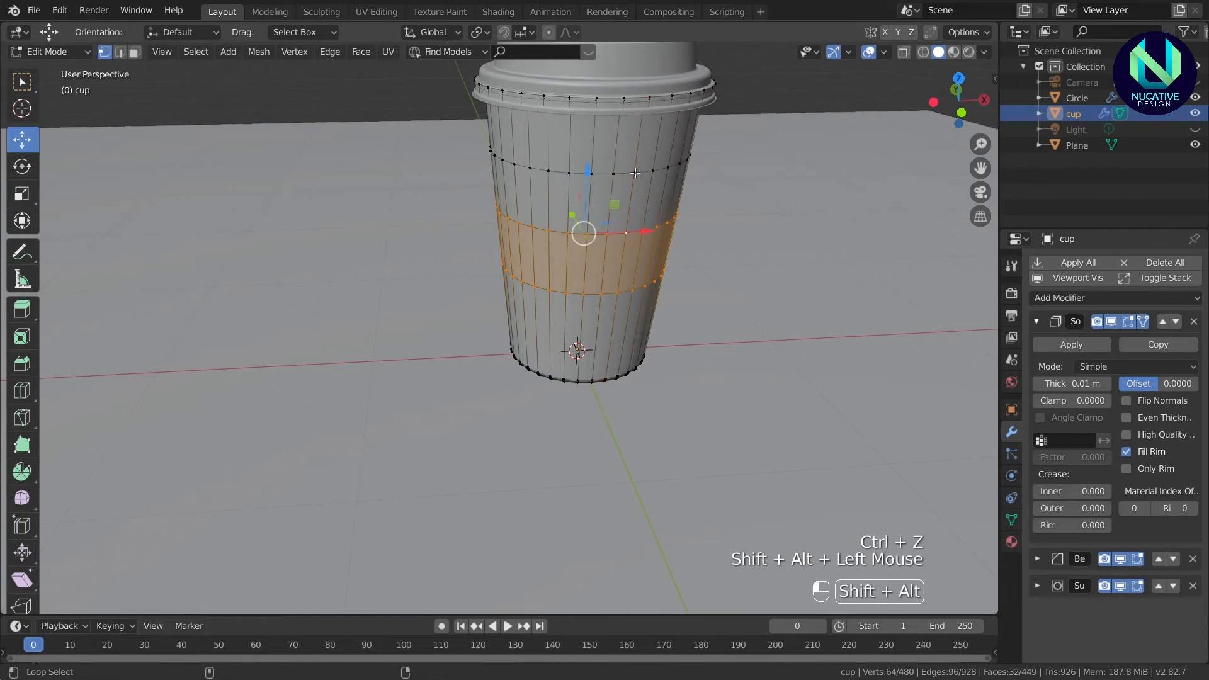
drag(957, 105, 977, 74)
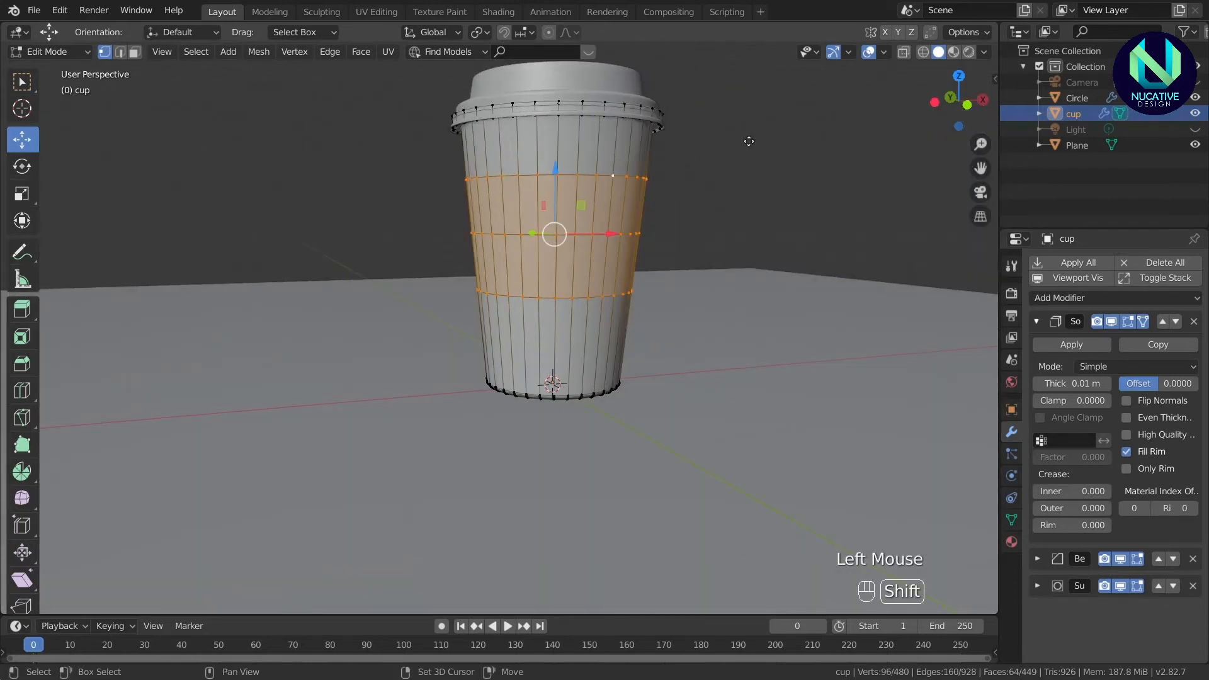
key(shift+d)
click(748, 141)
key(p)
click(723, 167)
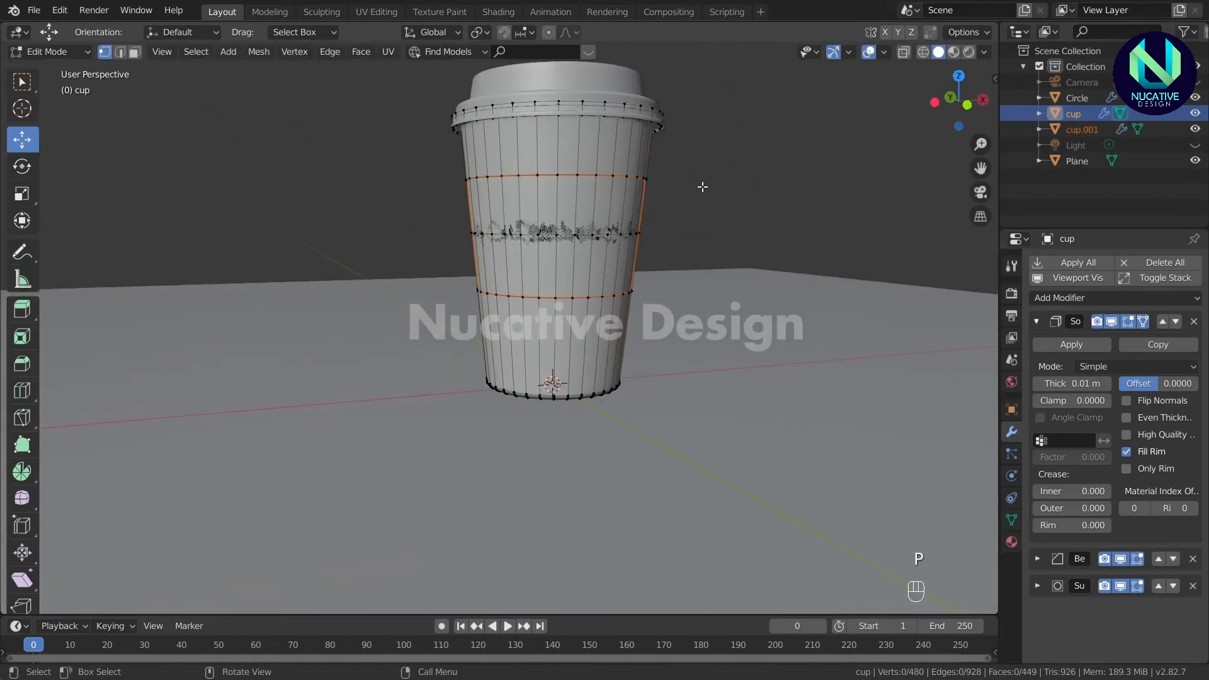
key(Tab)
Scale the separated band object up slightly so it sits around the cup as a sleeve.
click(1101, 130)
key(s)
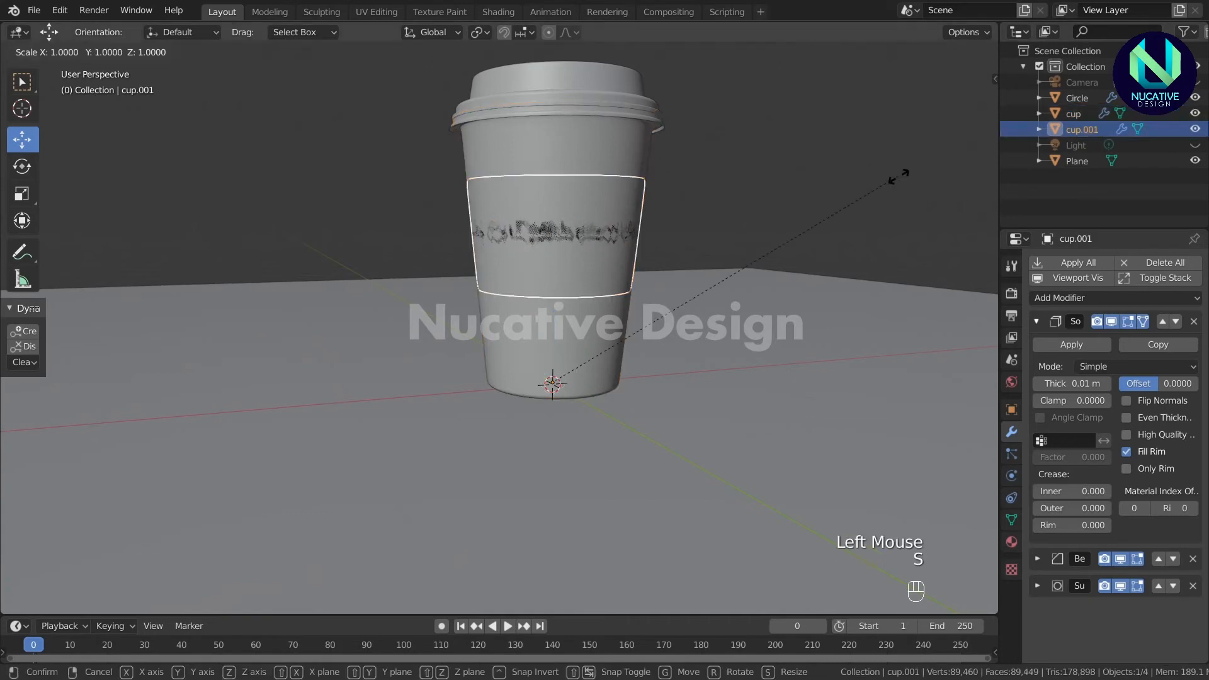
click(903, 179)
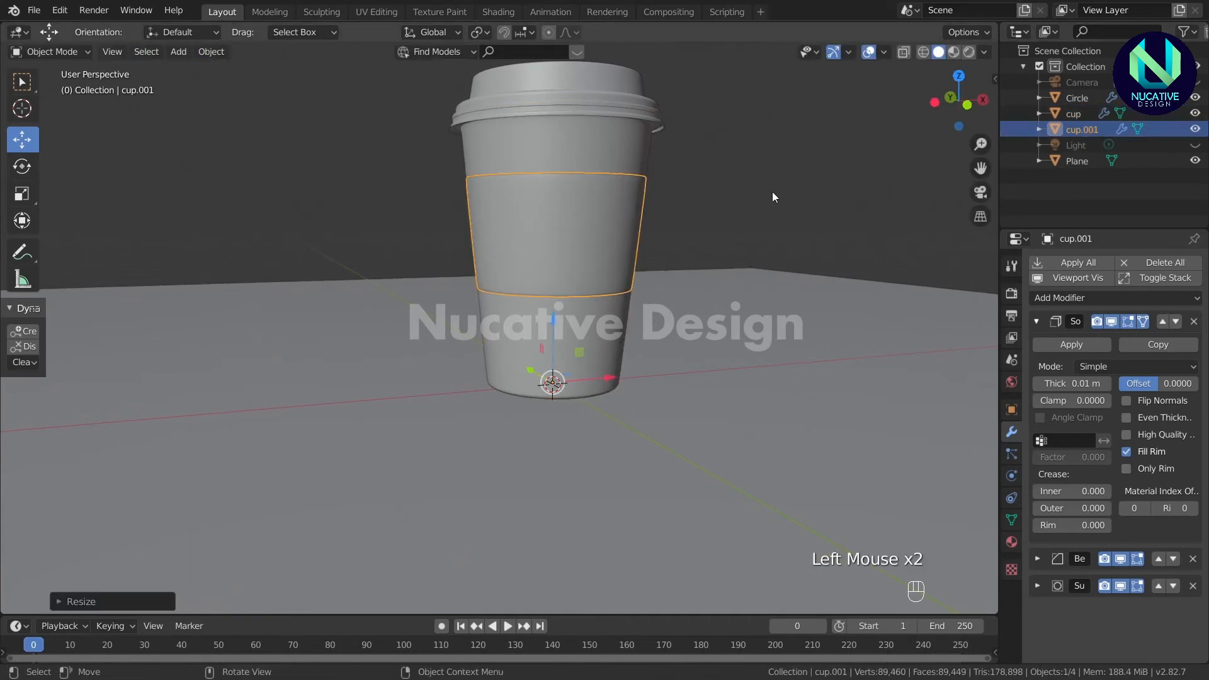
drag(957, 103, 945, 110)
key(s)
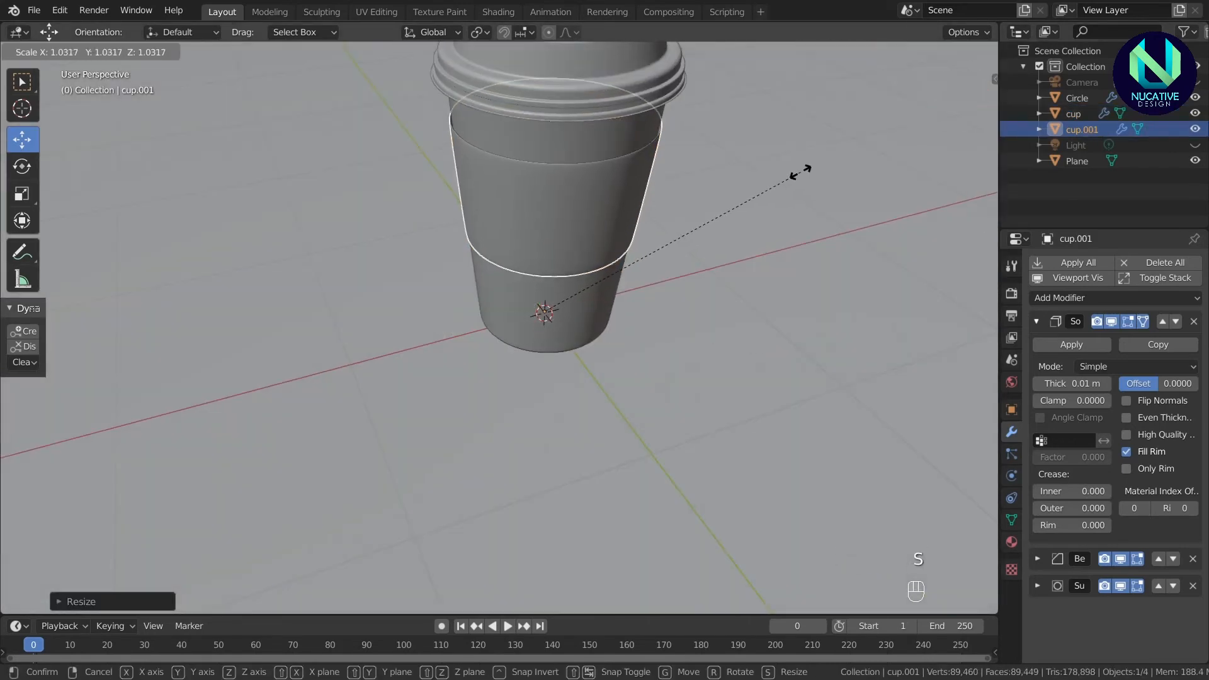
click(793, 174)
key(ctrl+z)
Set the sleeve's origin to its geometry and scale the sleeve up about 1.04 times around the cup.
click(211, 52)
mouse_move(234, 117)
mouse_move(240, 86)
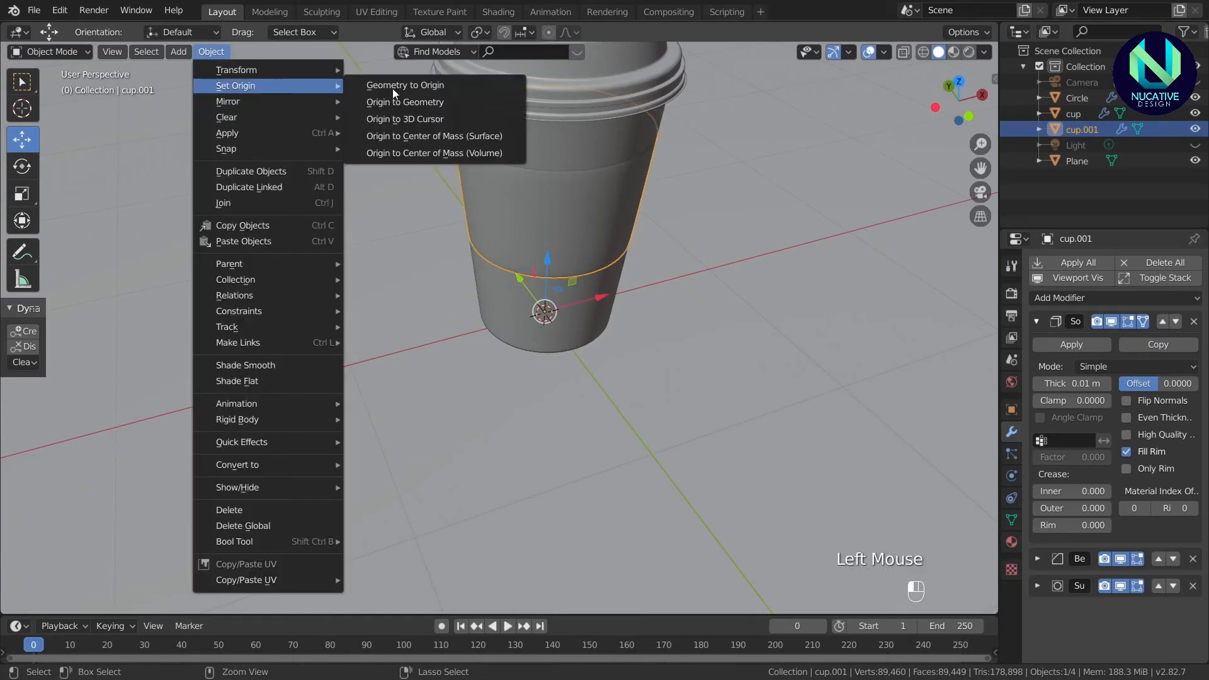
click(403, 101)
key(s)
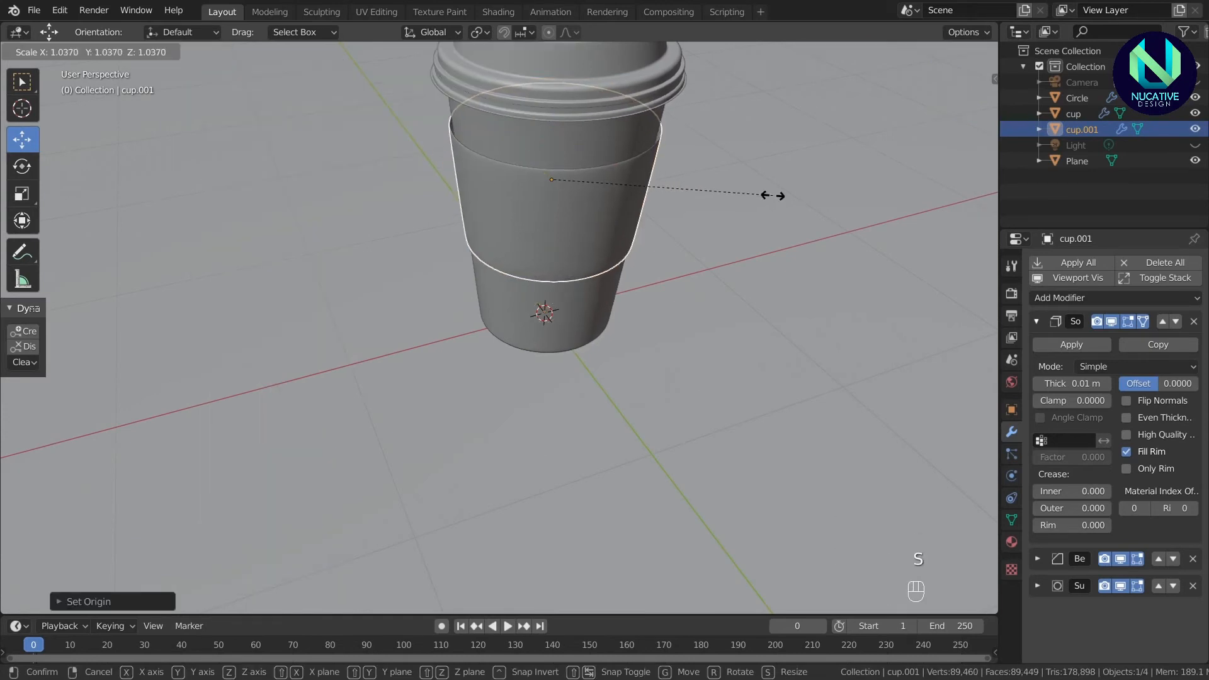
click(770, 196)
scroll(769, 197, down, 2)
mouse_move(958, 100)
mouse_down()
mouse_move(948, 107)
mouse_move(963, 110)
mouse_up()
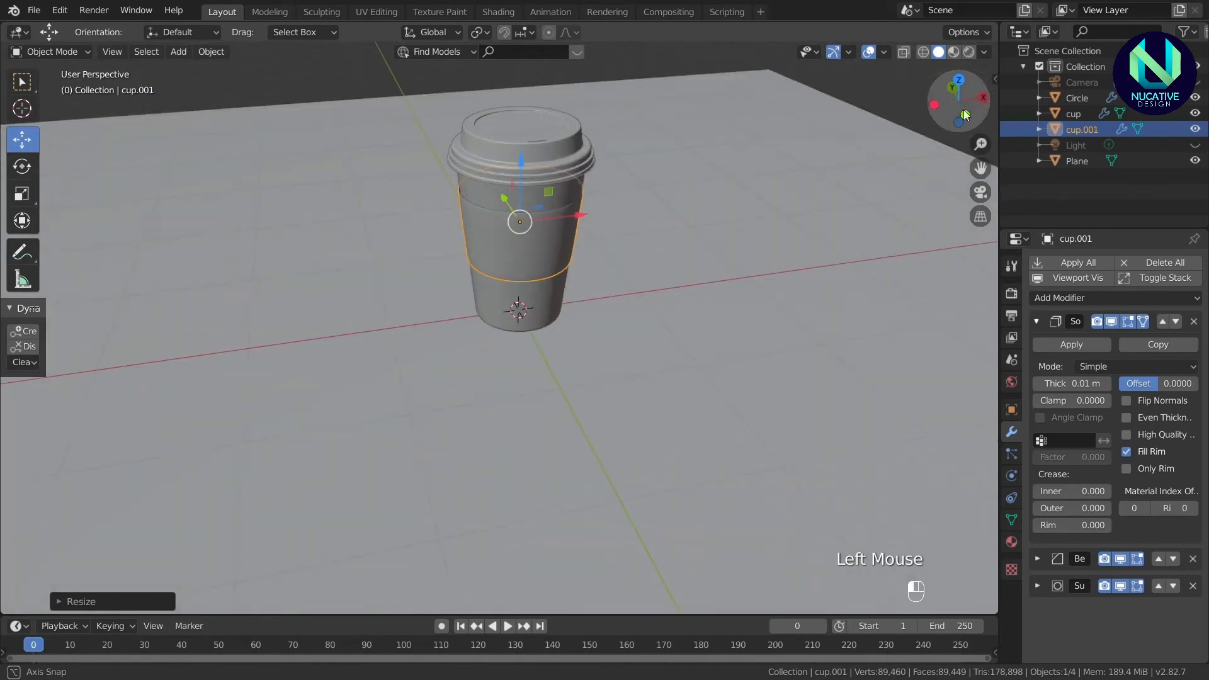
key(Tab)
key(Tab)
Scale up the ground plane so it extends farther around the cup.
click(799, 291)
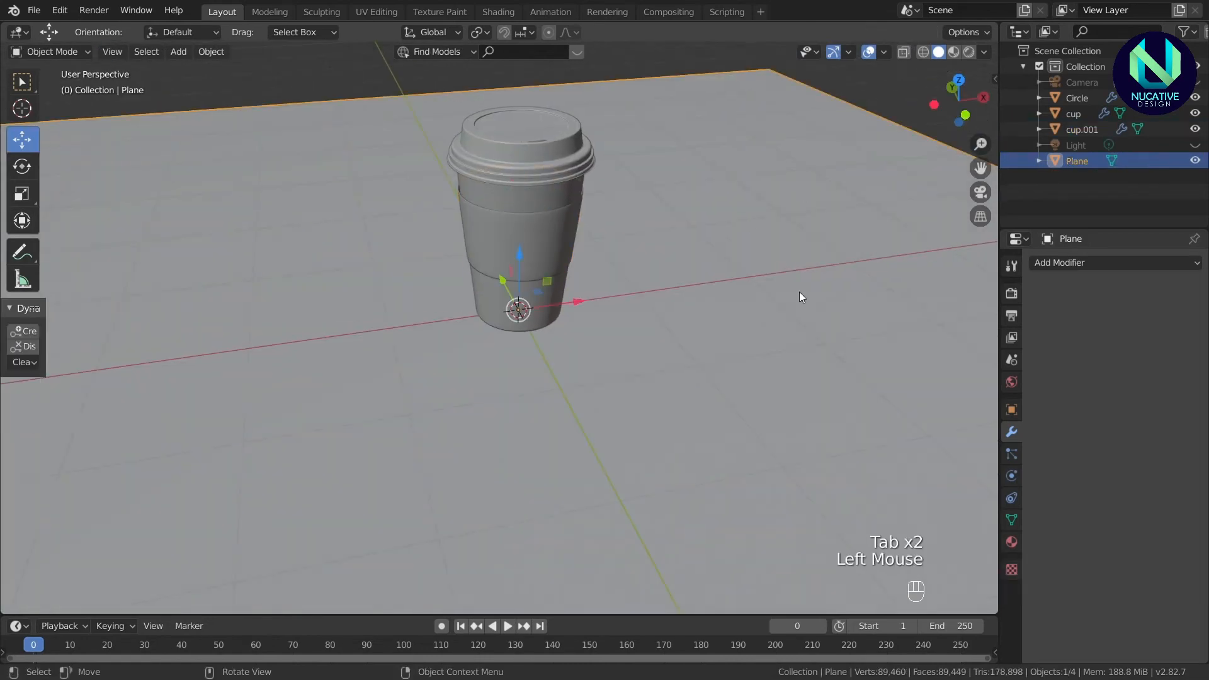
scroll(793, 296, down, 5)
key(s)
click(857, 303)
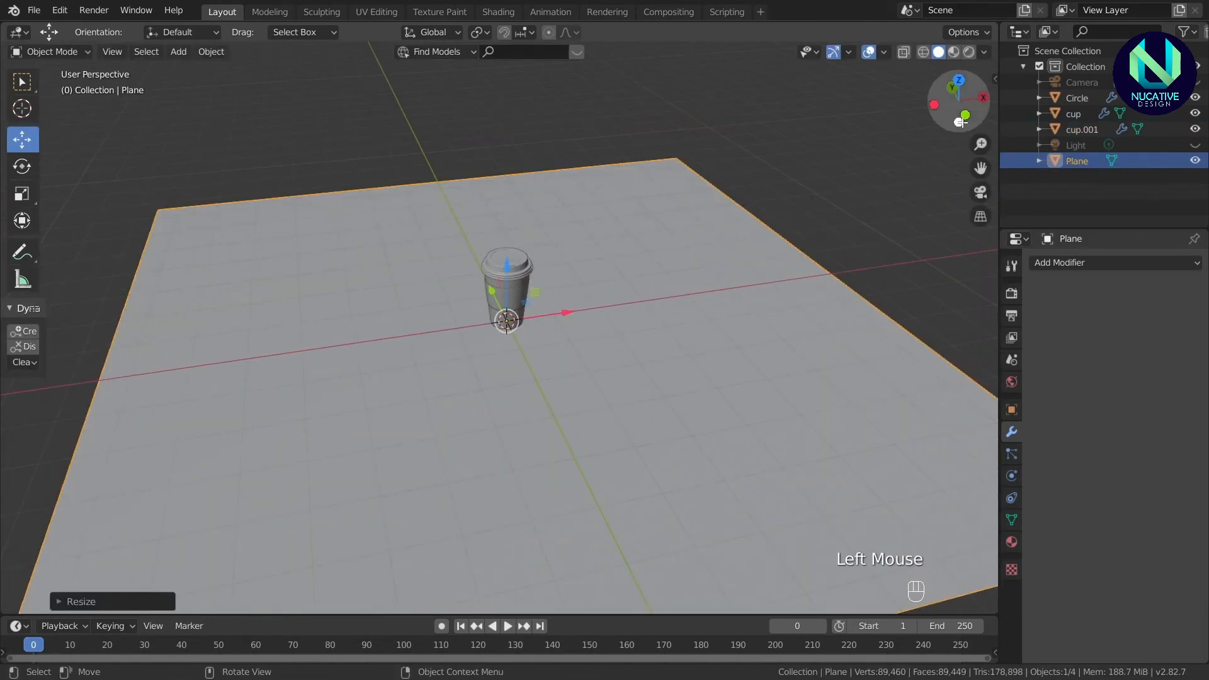
drag(958, 102, 959, 77)
scroll(956, 245, up, 1)
Unhide the scene's light and change its type to Area.
click(1195, 146)
click(1121, 147)
scroll(819, 284, down, 3)
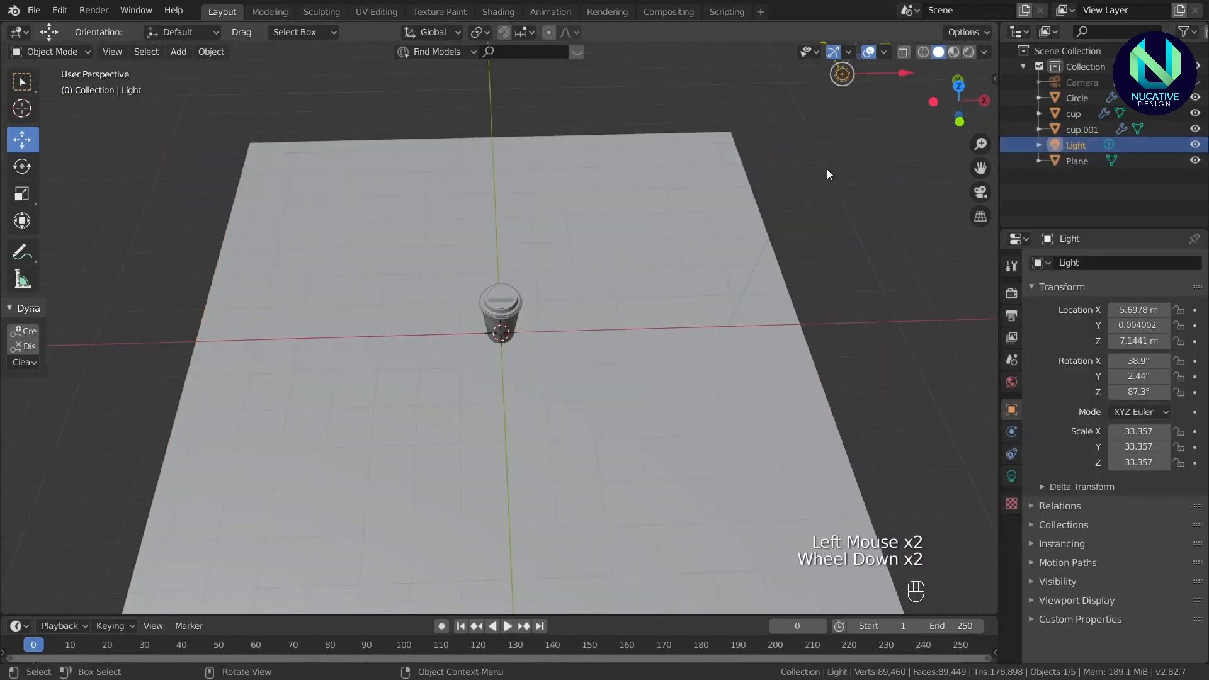
click(1011, 476)
click(1179, 329)
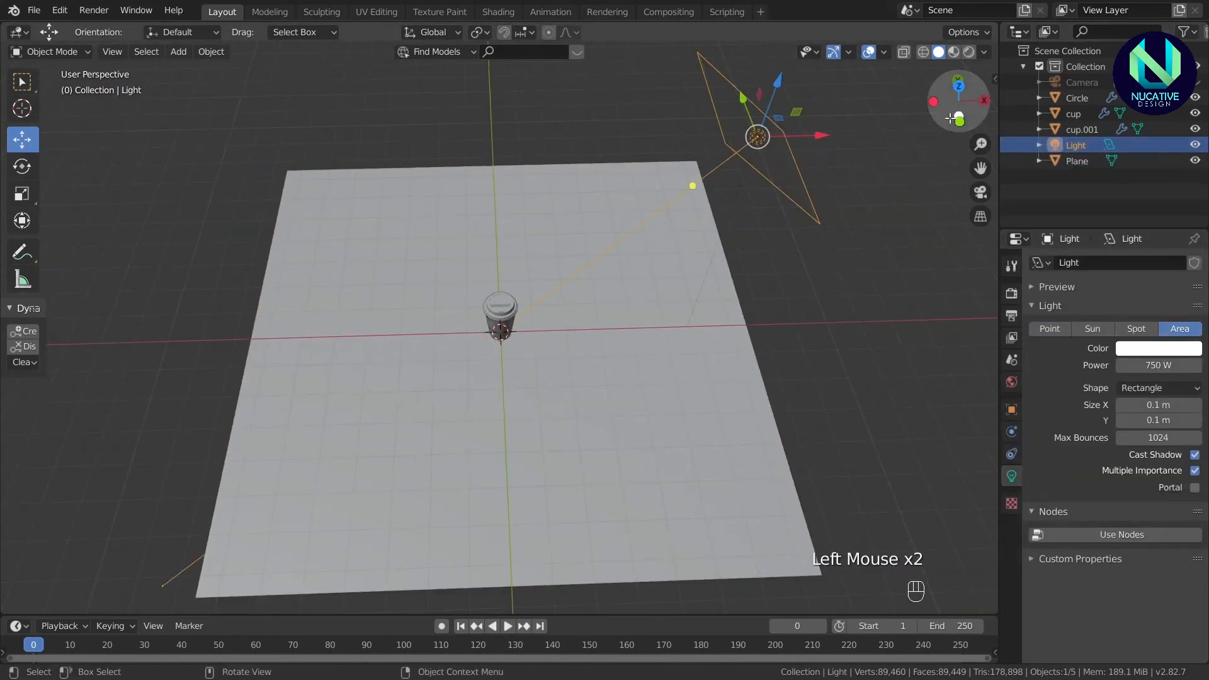
Move the area light slightly closer to the cup along X in the front view and save the file.
drag(958, 101, 880, 189)
scroll(880, 188, down, 2)
key(KP_1)
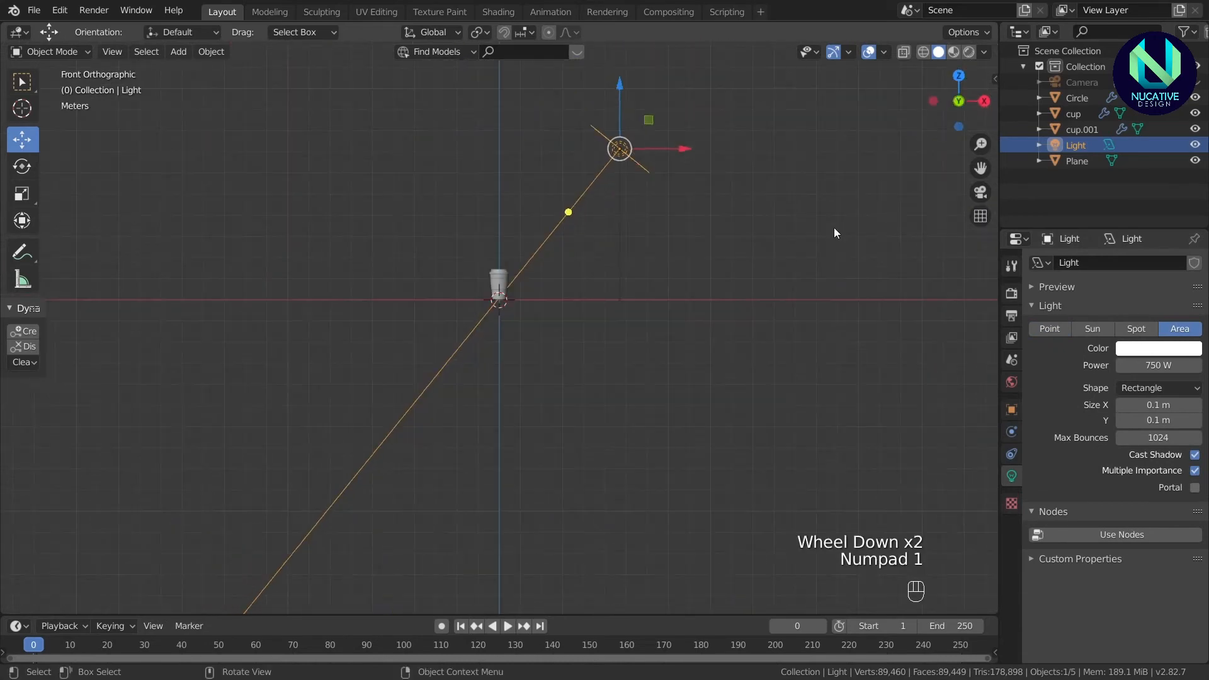
scroll(657, 254, up, 1)
drag(646, 46, 645, 42)
drag(705, 107, 690, 106)
scroll(829, 305, down, 1)
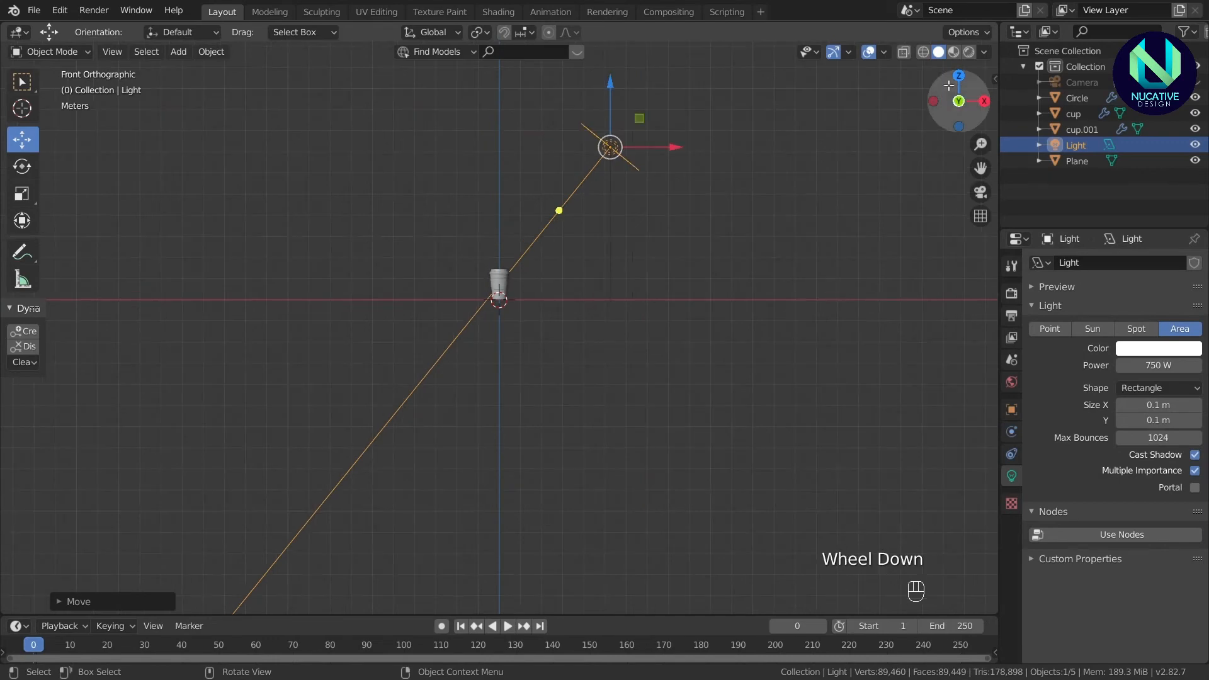
drag(958, 101, 947, 125)
scroll(776, 304, up, 1)
key(ctrl+s)
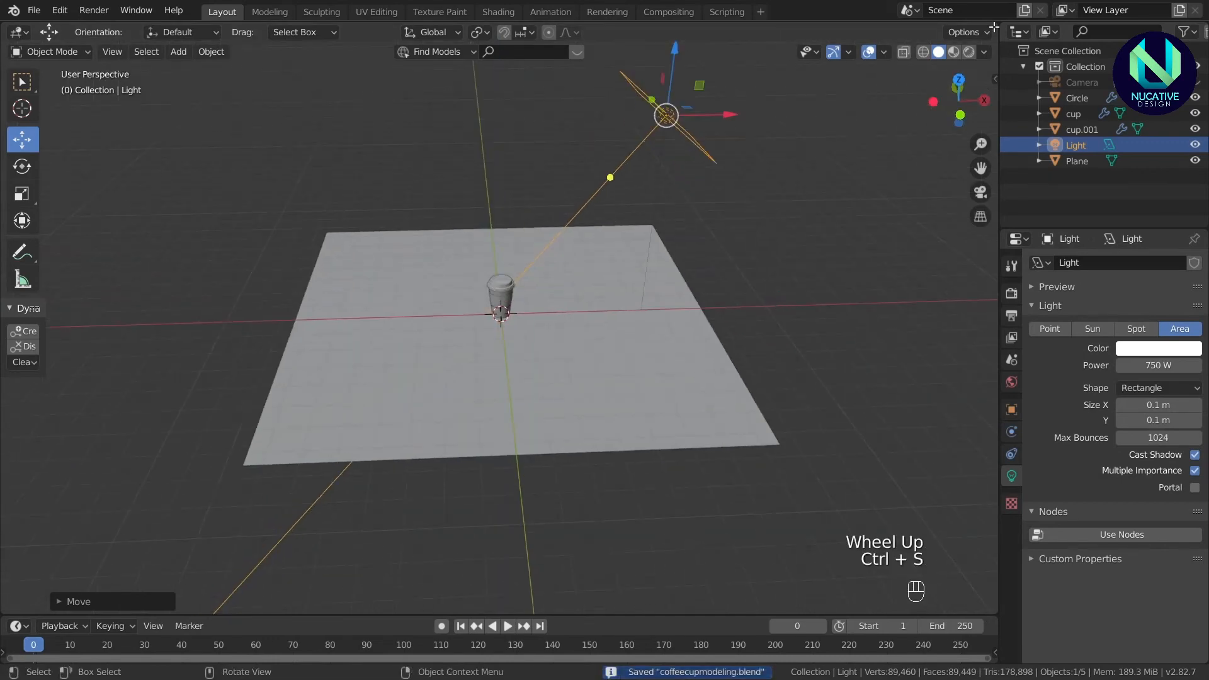
Split the viewport and set the new area to a Shader Editor showing the World nodes.
drag(997, 25, 511, 39)
click(531, 31)
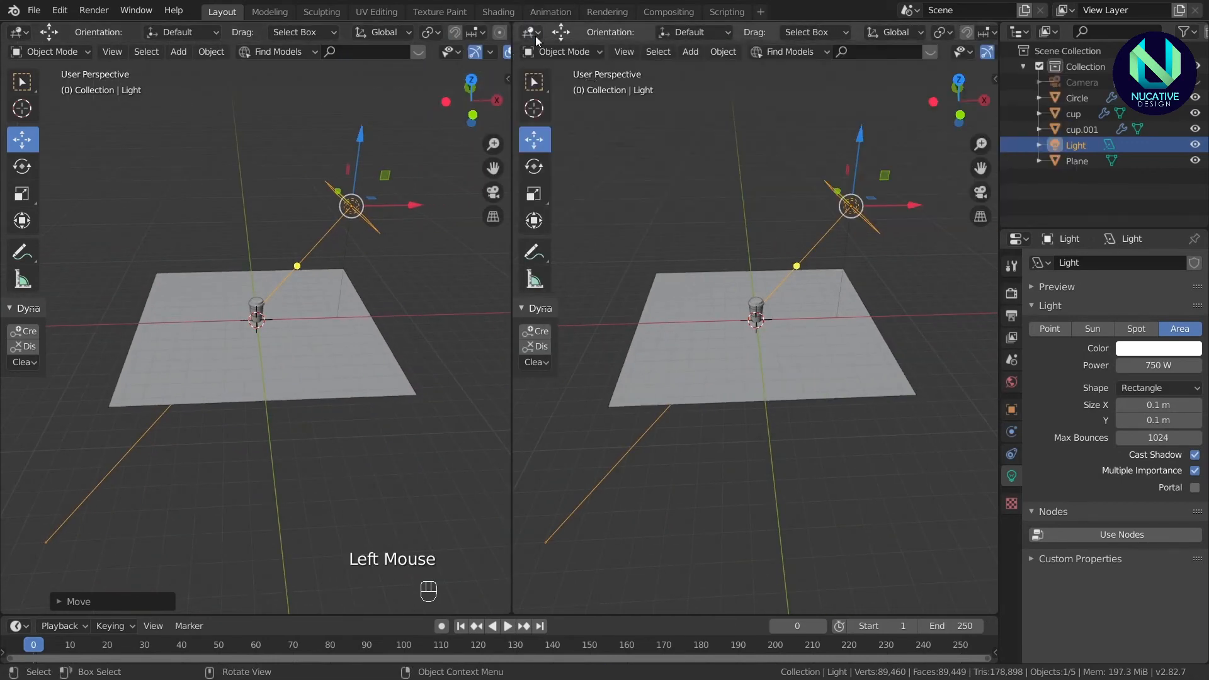
click(531, 31)
click(570, 143)
key(n)
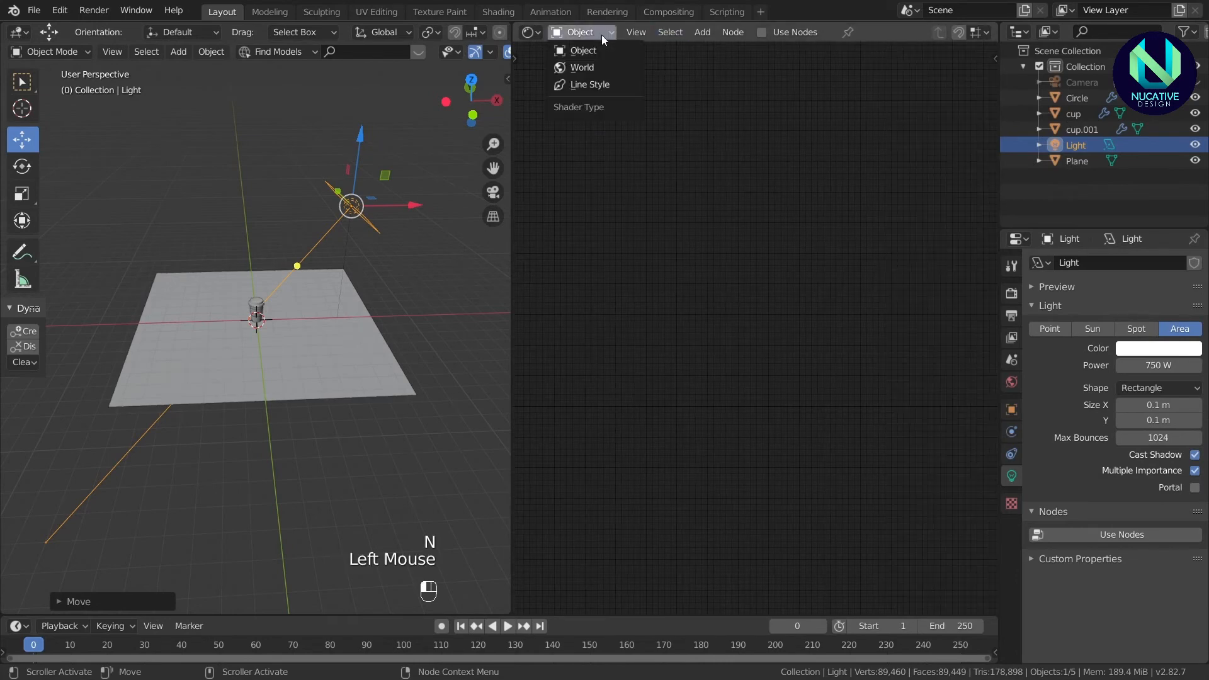
click(583, 68)
Examine the world's environment texture and mapping node setup, and return the shader type to Object.
scroll(807, 409, up, 11)
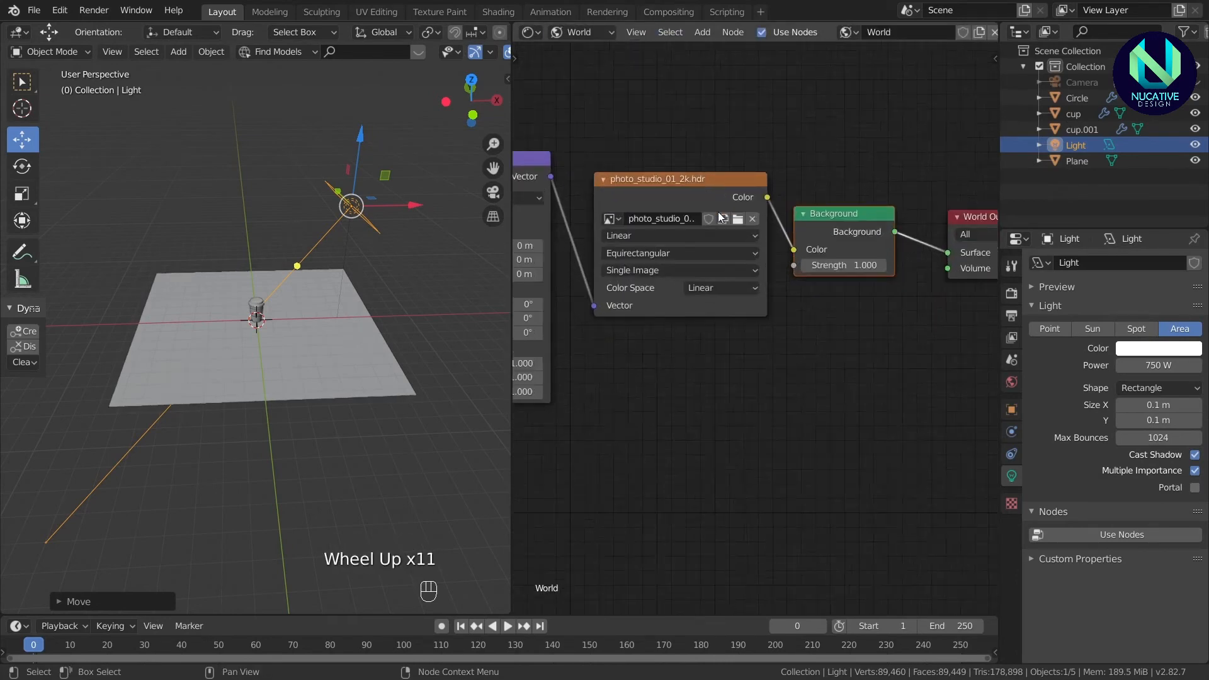
scroll(717, 211, up, 3)
scroll(682, 267, down, 15)
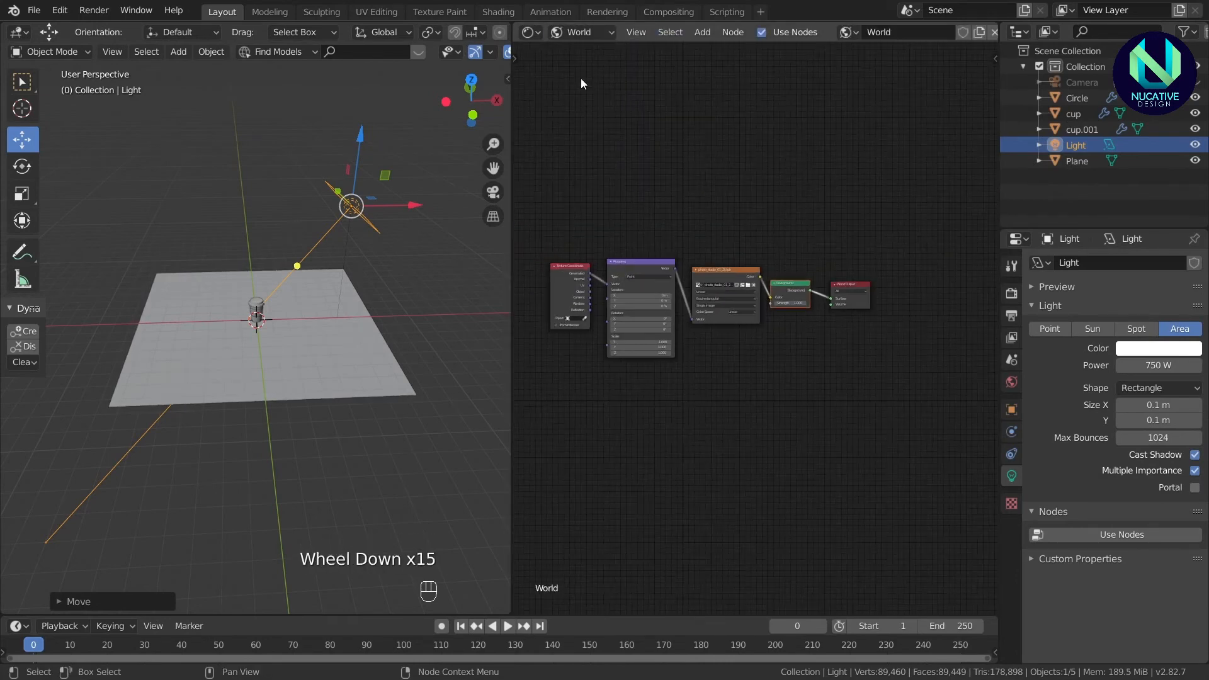
scroll(628, 230, up, 7)
click(582, 32)
click(586, 51)
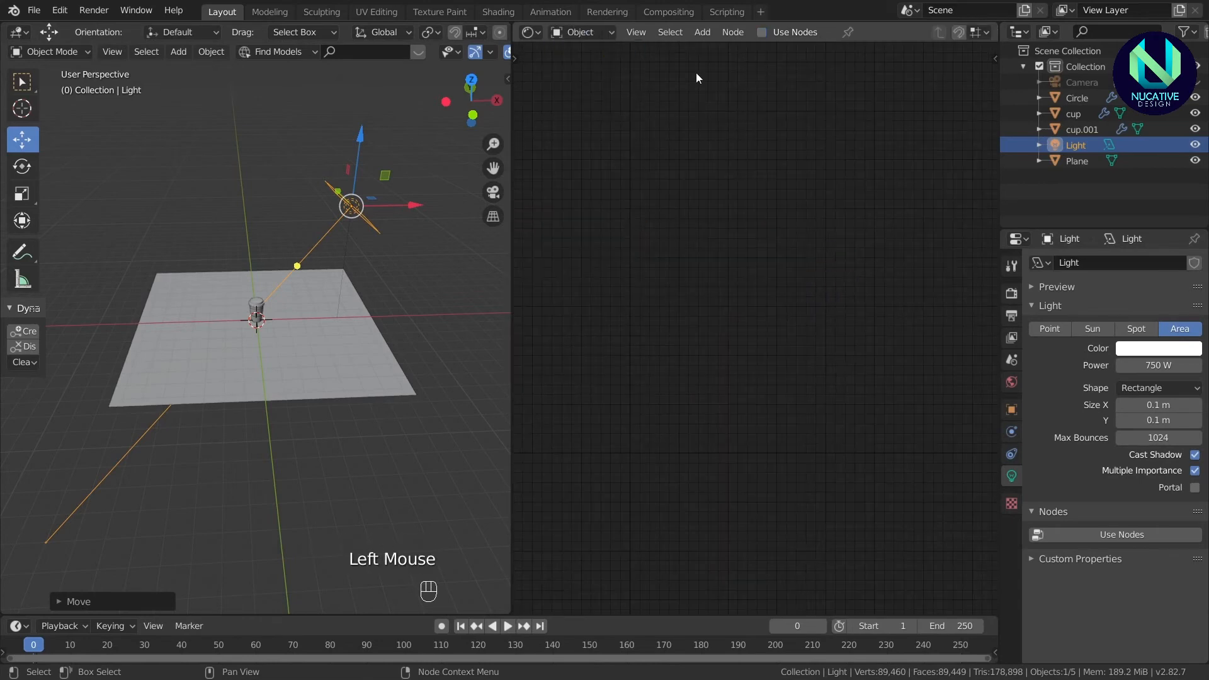
scroll(979, 478, down, 1)
scroll(406, 318, up, 2)
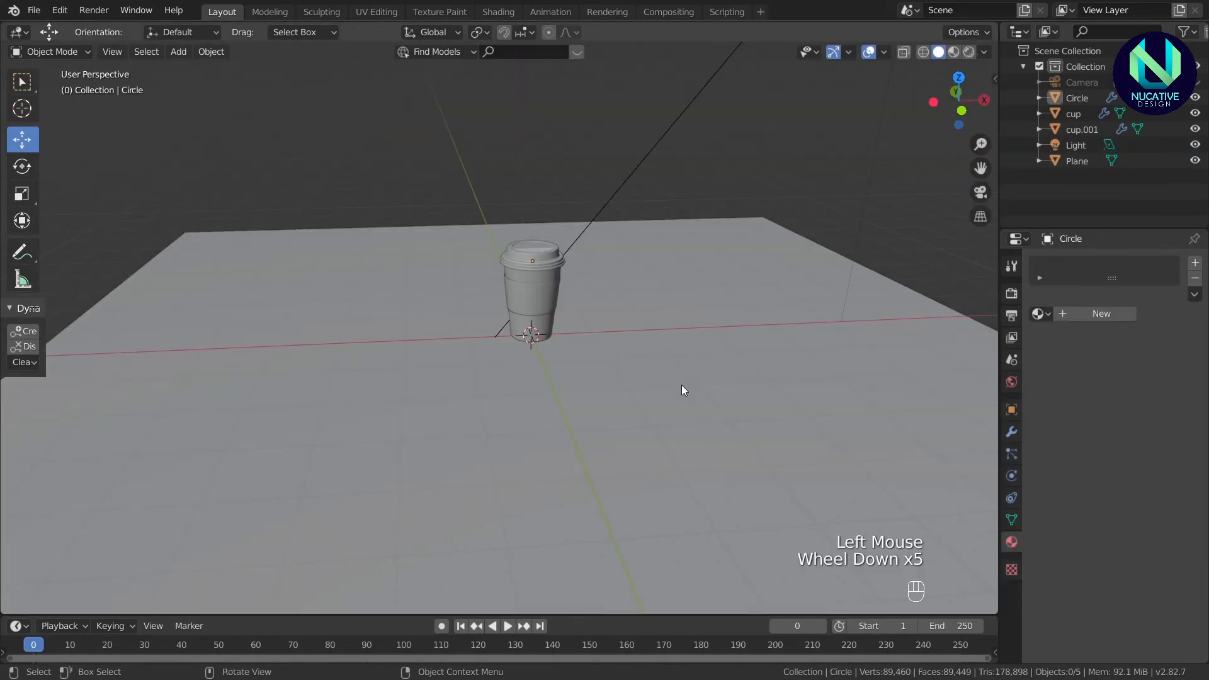
Rotate the ground plane 90° about the global Y axis so it stands upright.
scroll(682, 381, down, 3)
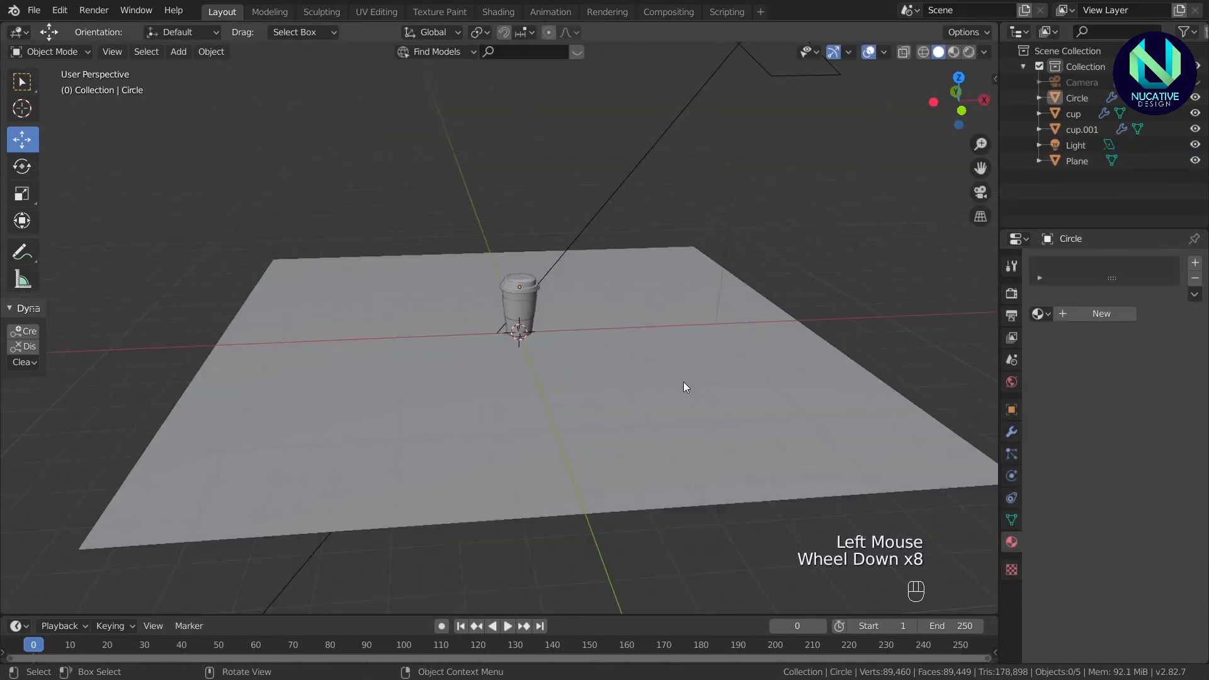
scroll(684, 382, up, 2)
click(690, 378)
scroll(716, 415, down, 2)
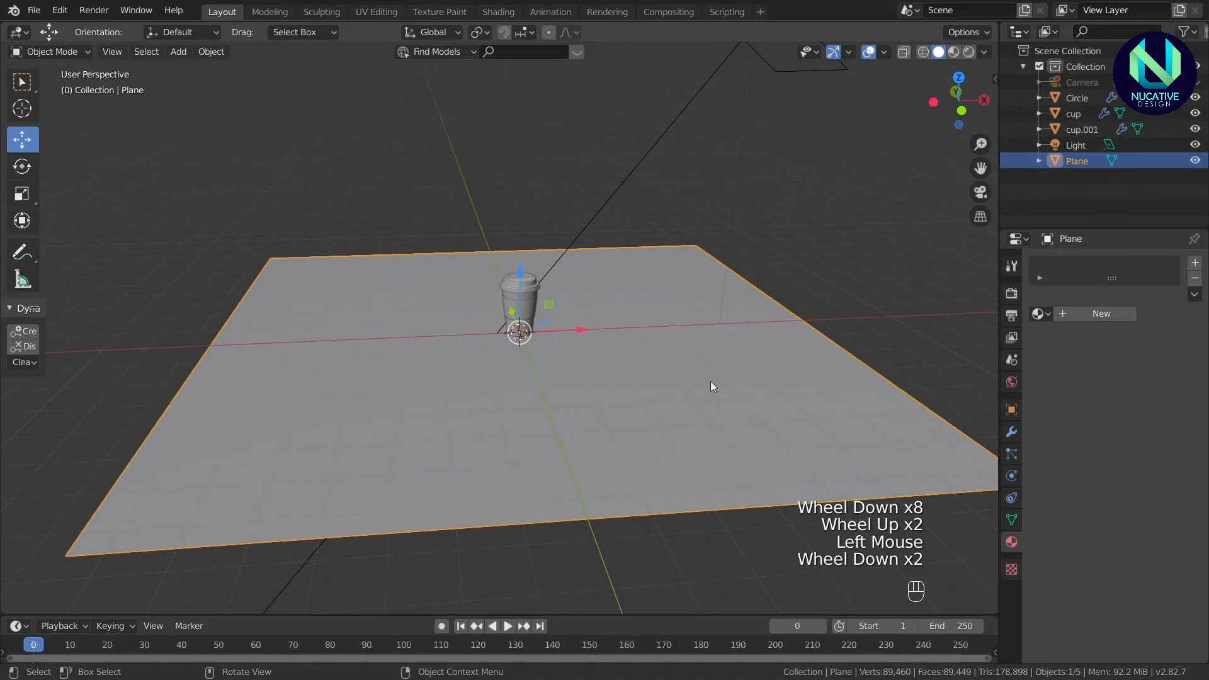
key(r)
key(y)
key(9)
key(0)
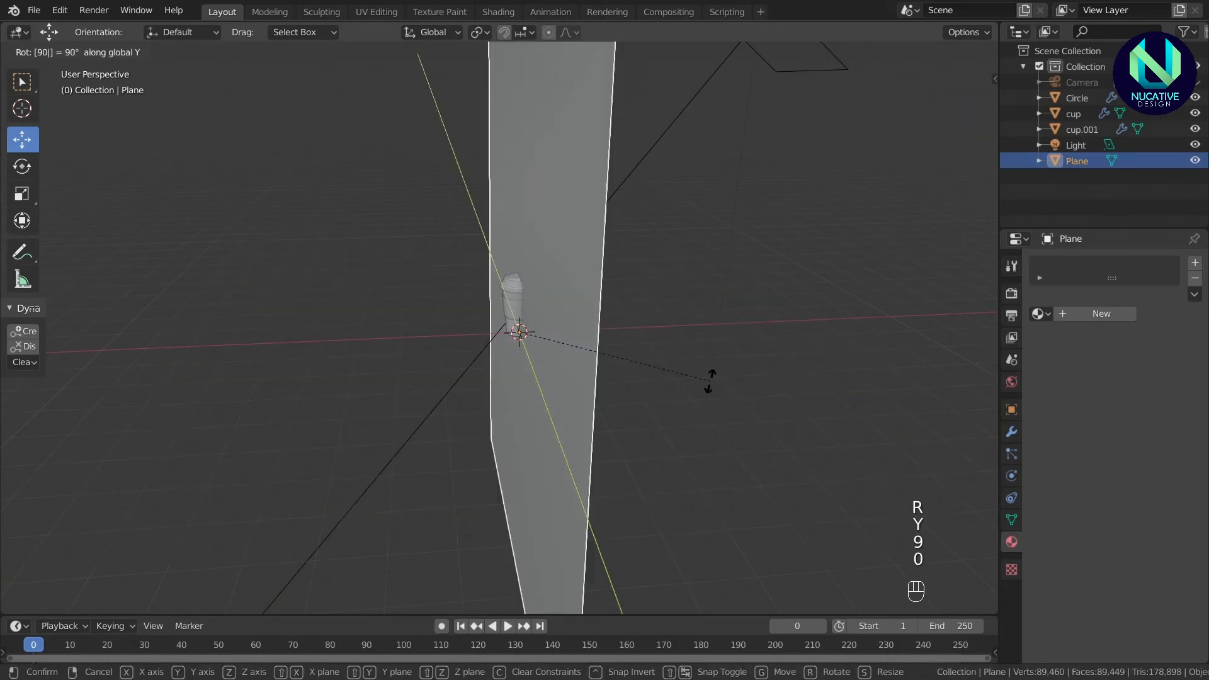
click(710, 382)
Move the upright plane about 1.36 m in the negative X direction so it sits behind the cup.
drag(967, 104, 865, 87)
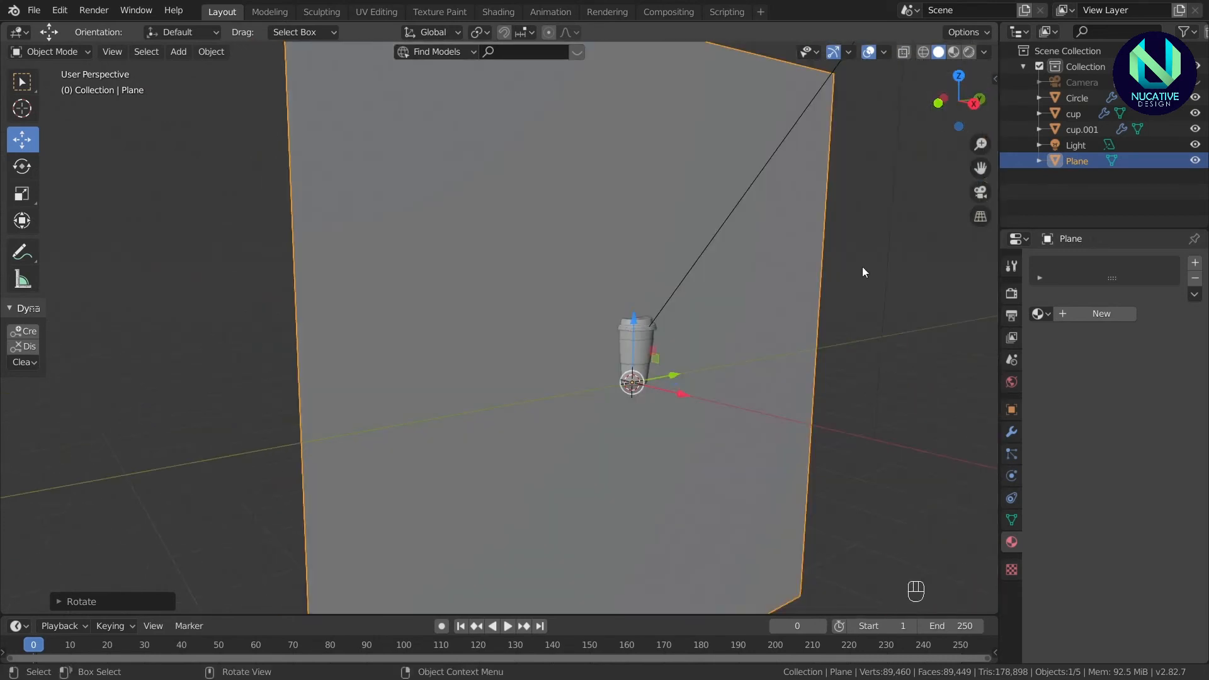
scroll(715, 393, up, 1)
drag(704, 411, 649, 386)
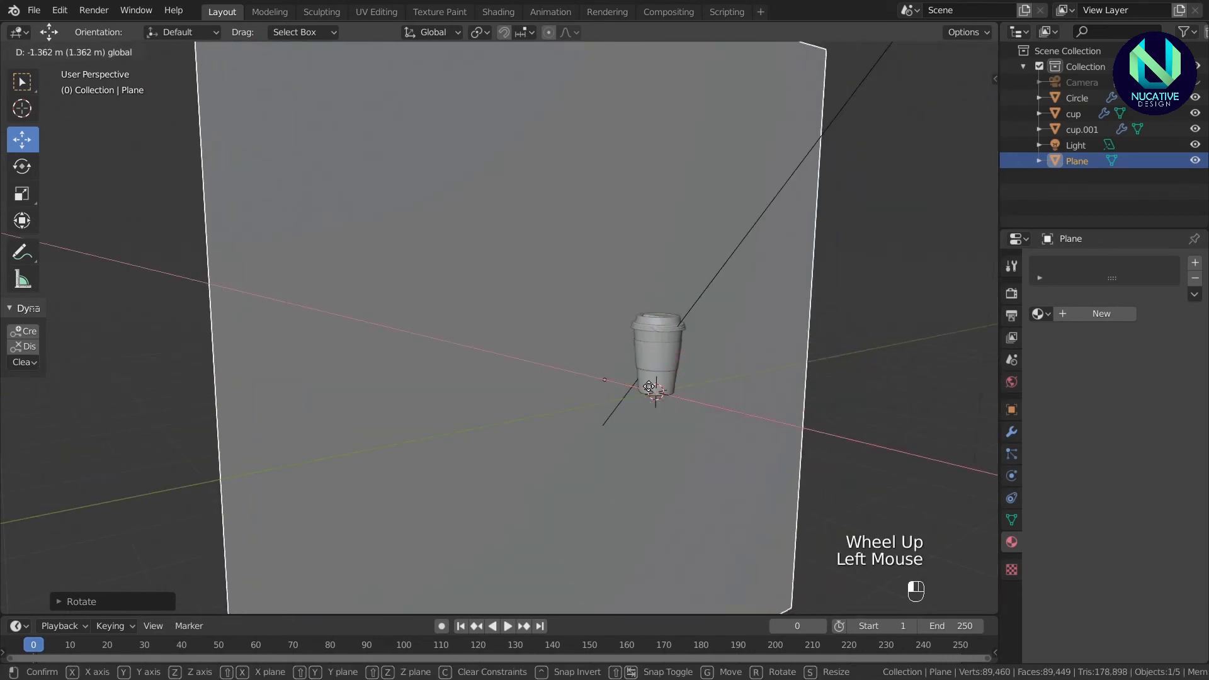
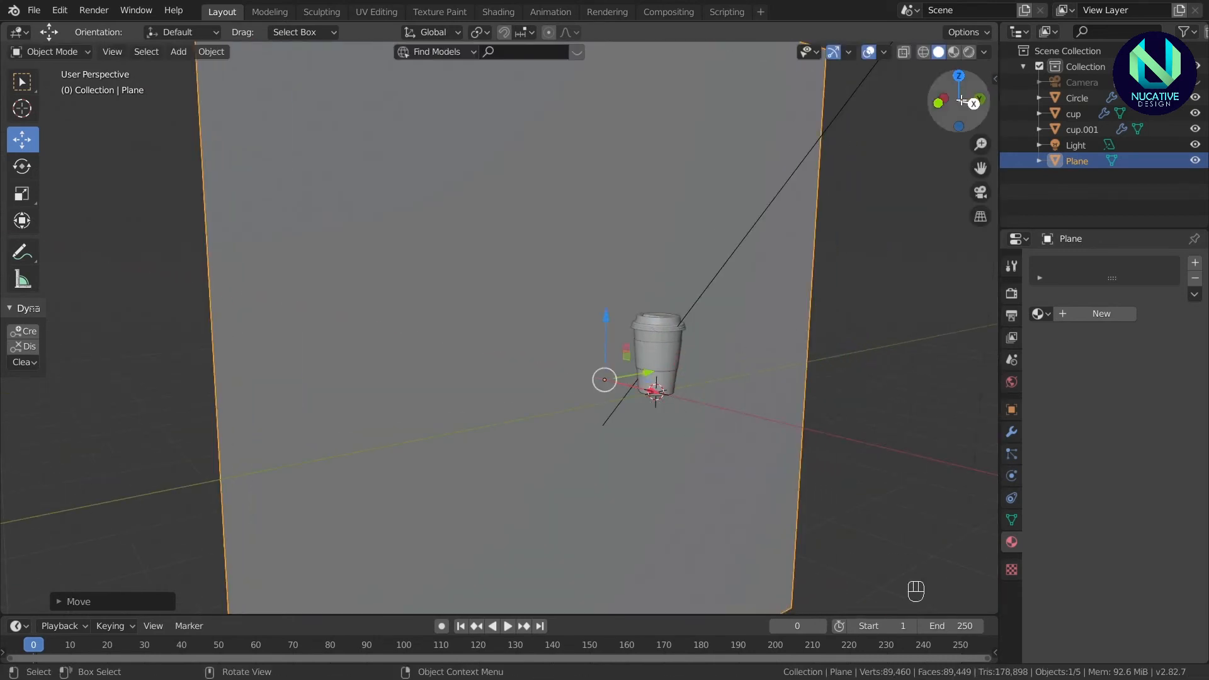
Switch to the camera view and frame the whole cup from slightly above against the backdrop plane.
drag(957, 103, 984, 202)
click(981, 195)
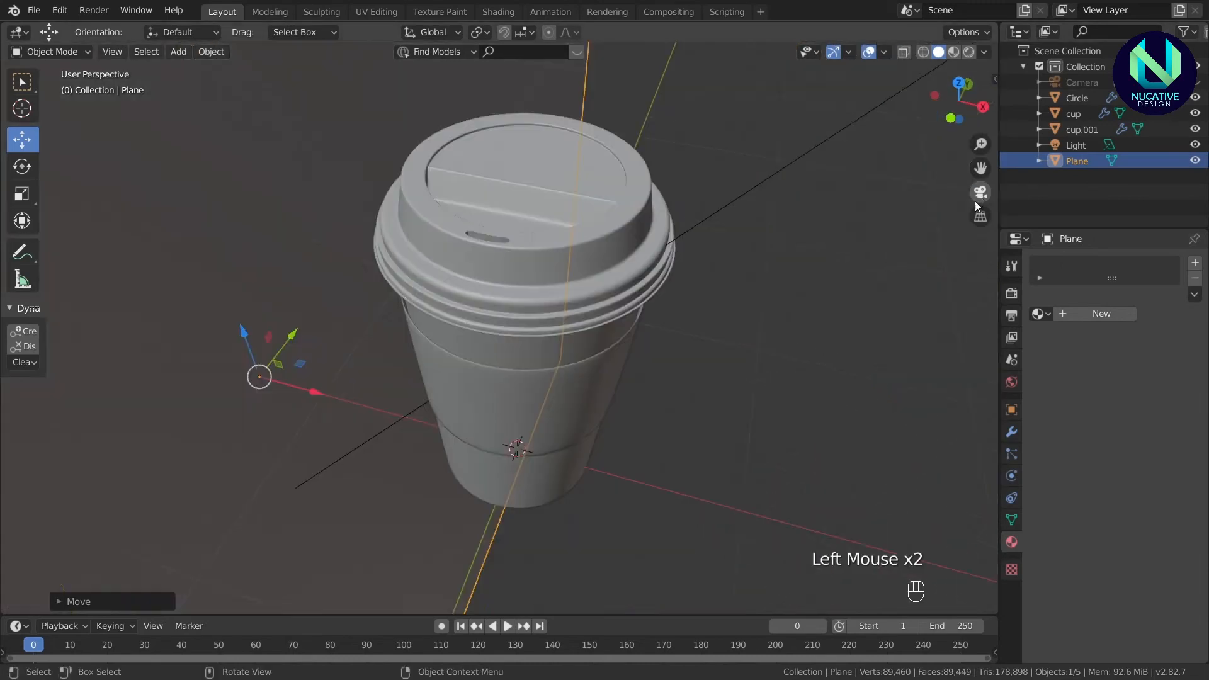
drag(960, 100, 926, 72)
drag(980, 144, 970, 233)
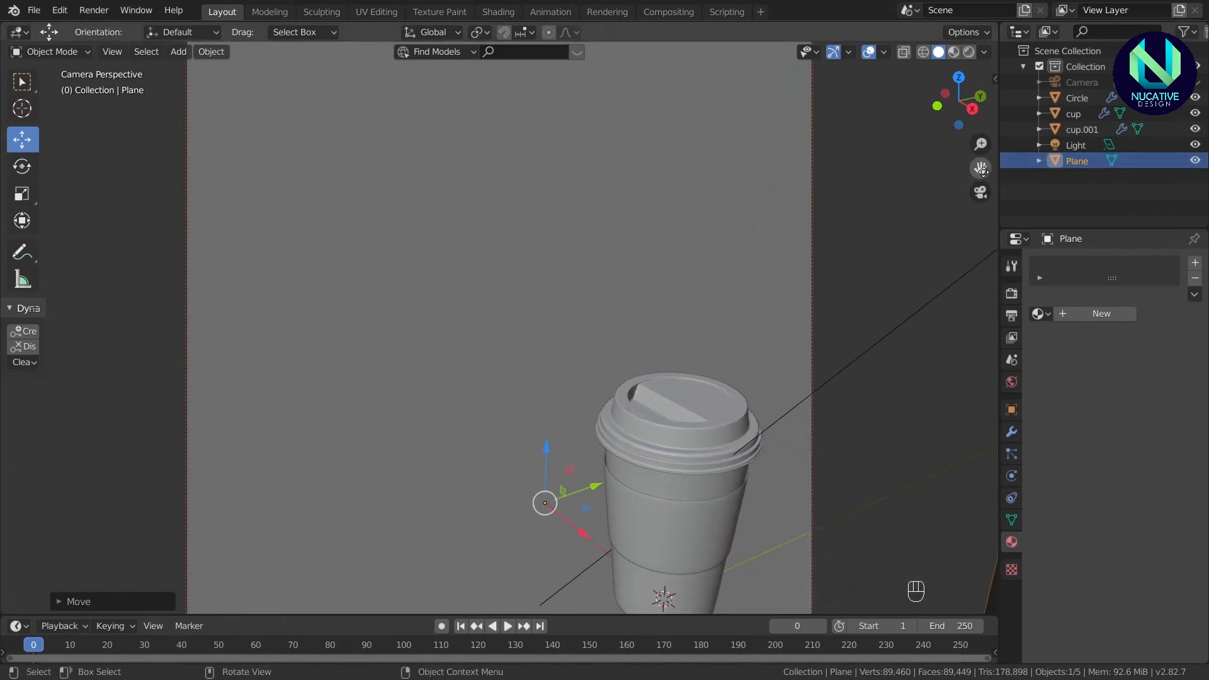
drag(982, 170, 986, 177)
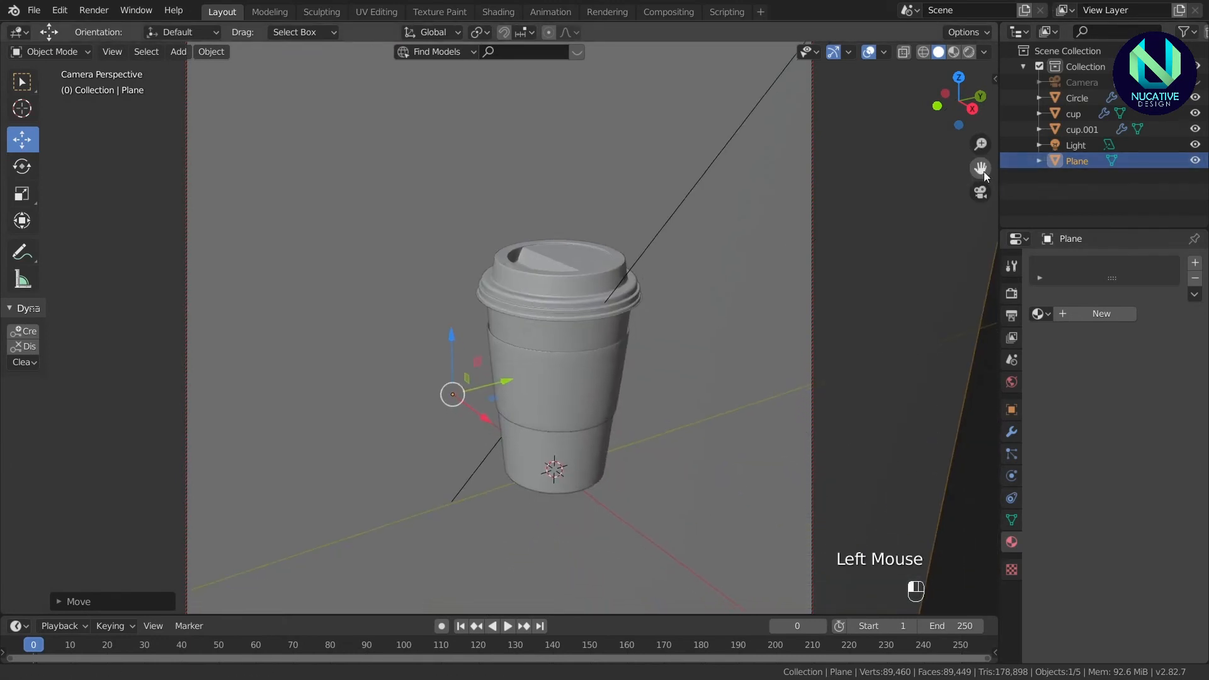
drag(980, 134, 972, 118)
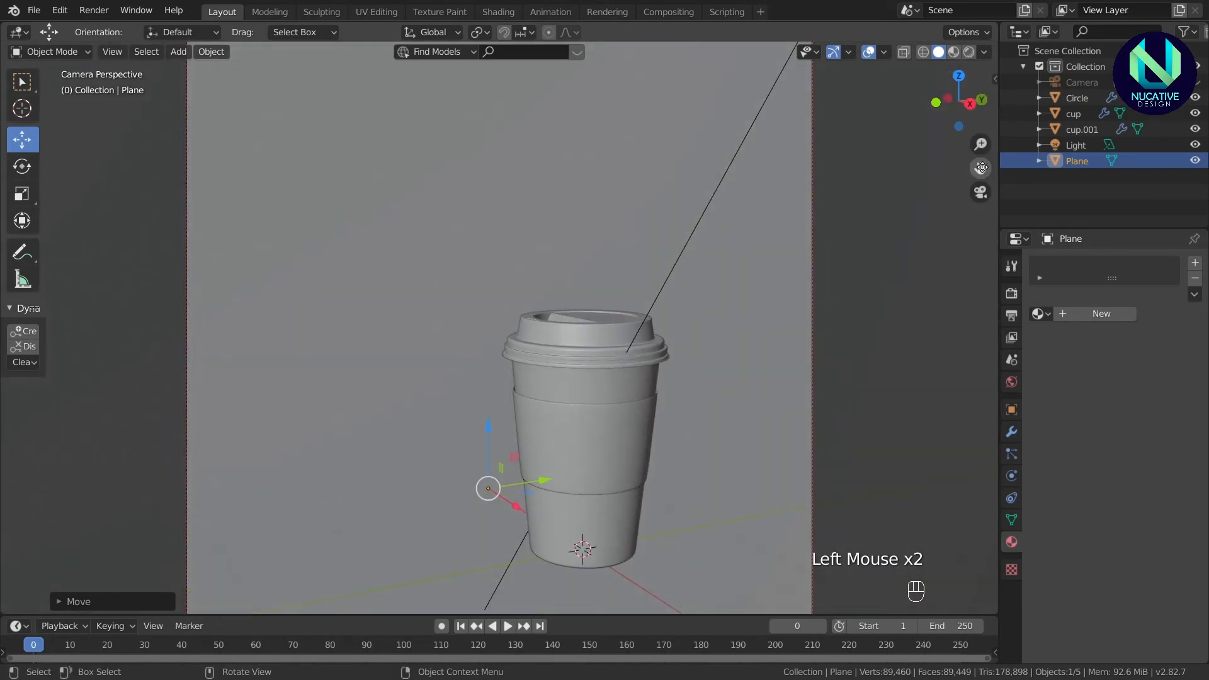
drag(981, 168, 890, 66)
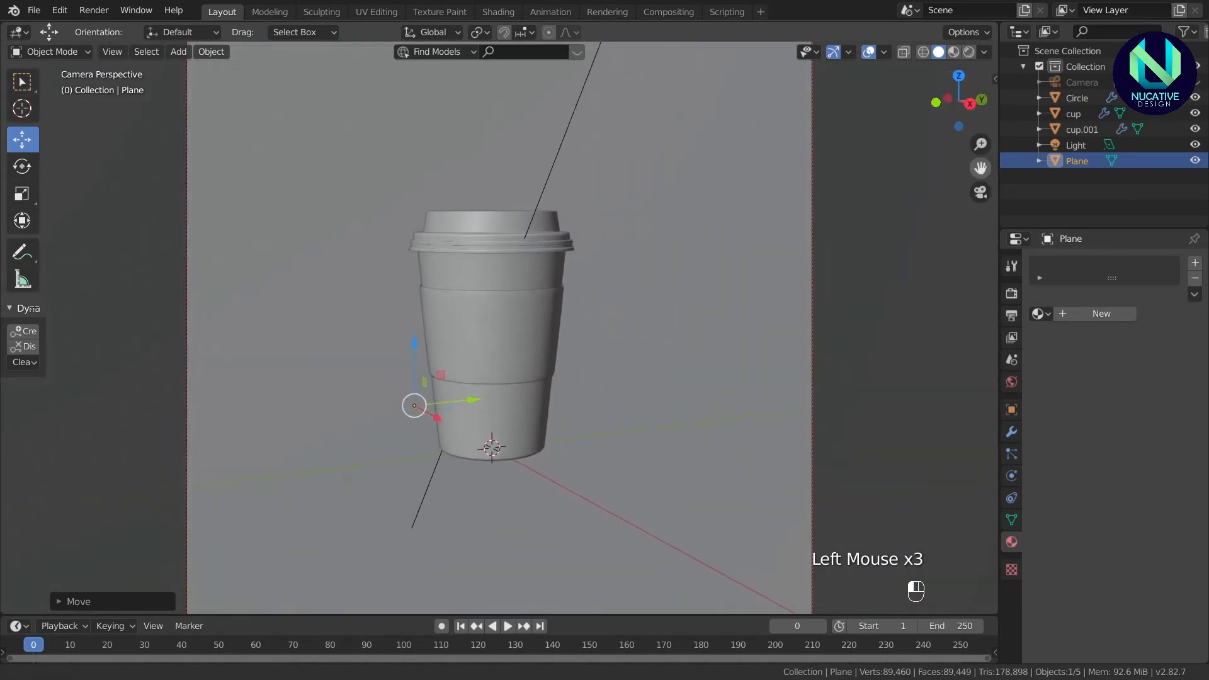
drag(982, 141, 1003, 166)
drag(970, 103, 969, 111)
drag(980, 168, 981, 189)
drag(969, 101, 968, 110)
drag(977, 170, 985, 175)
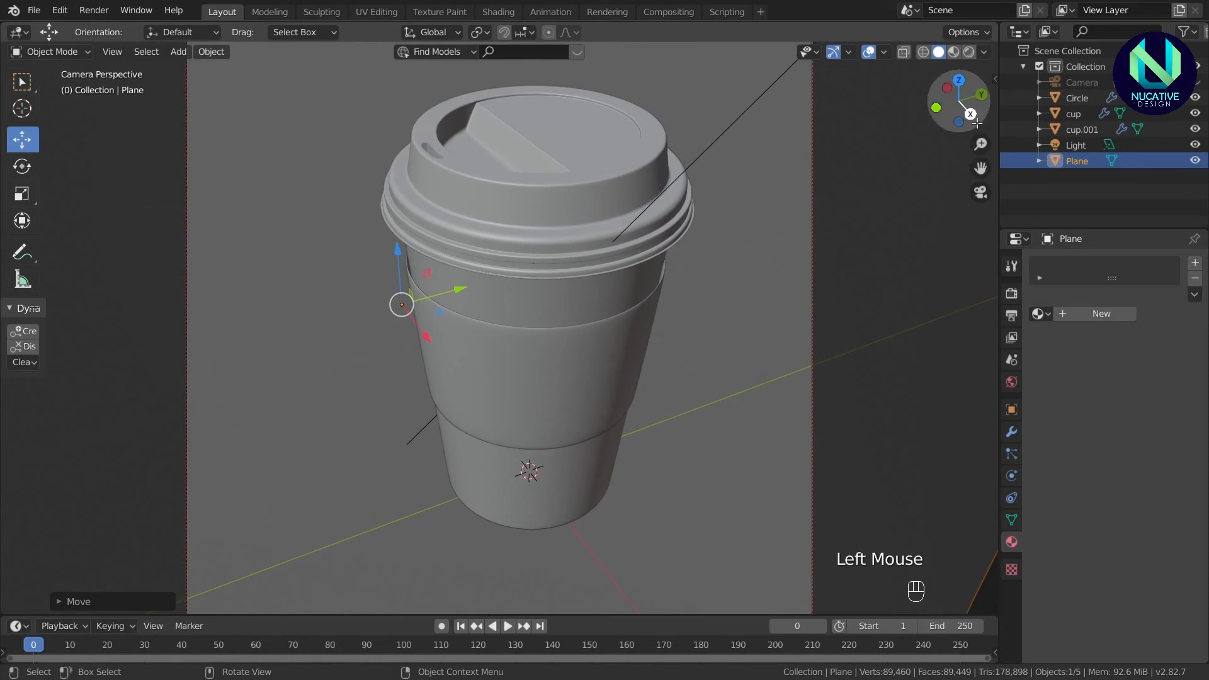
drag(976, 124, 975, 128)
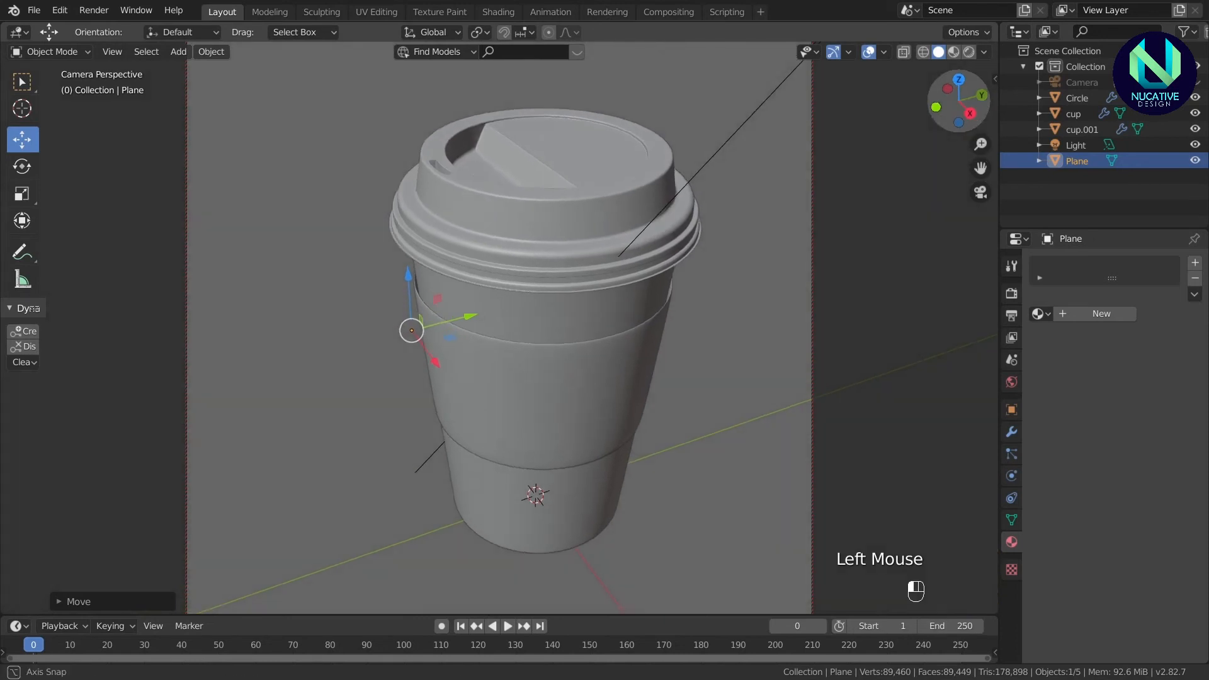
Tilt the lid, sleeve and cup together slightly clockwise in the camera view and shift them to recentre them in the frame.
click(608, 211)
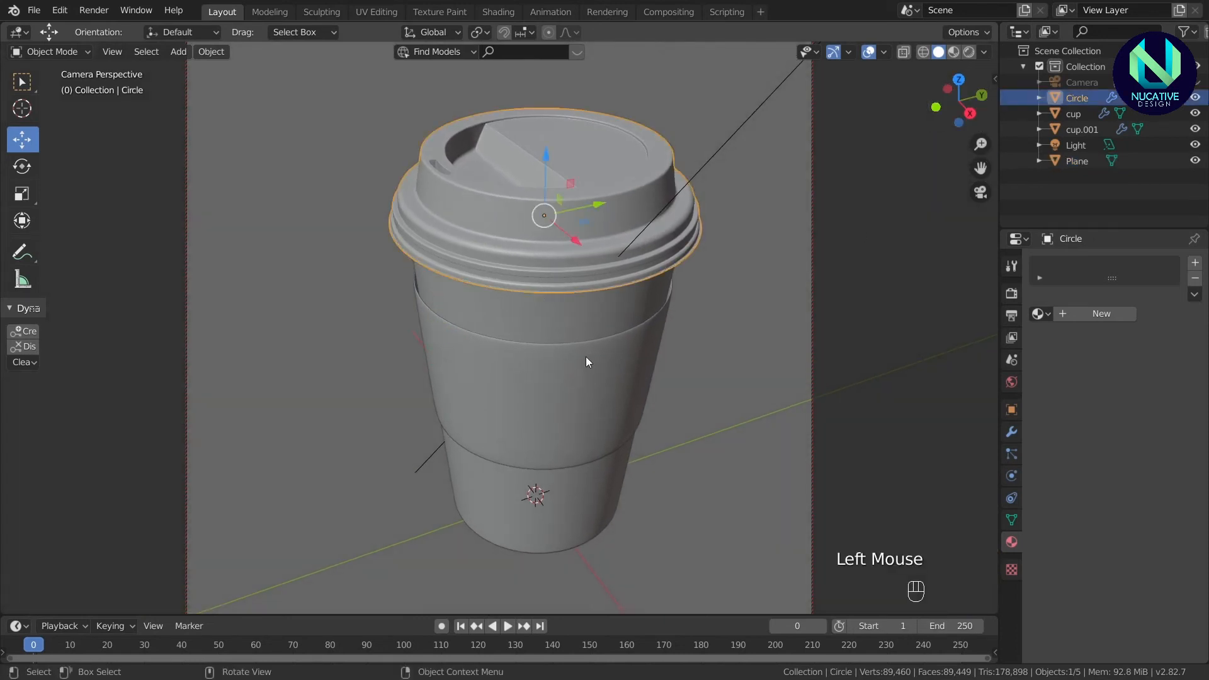
click(586, 376)
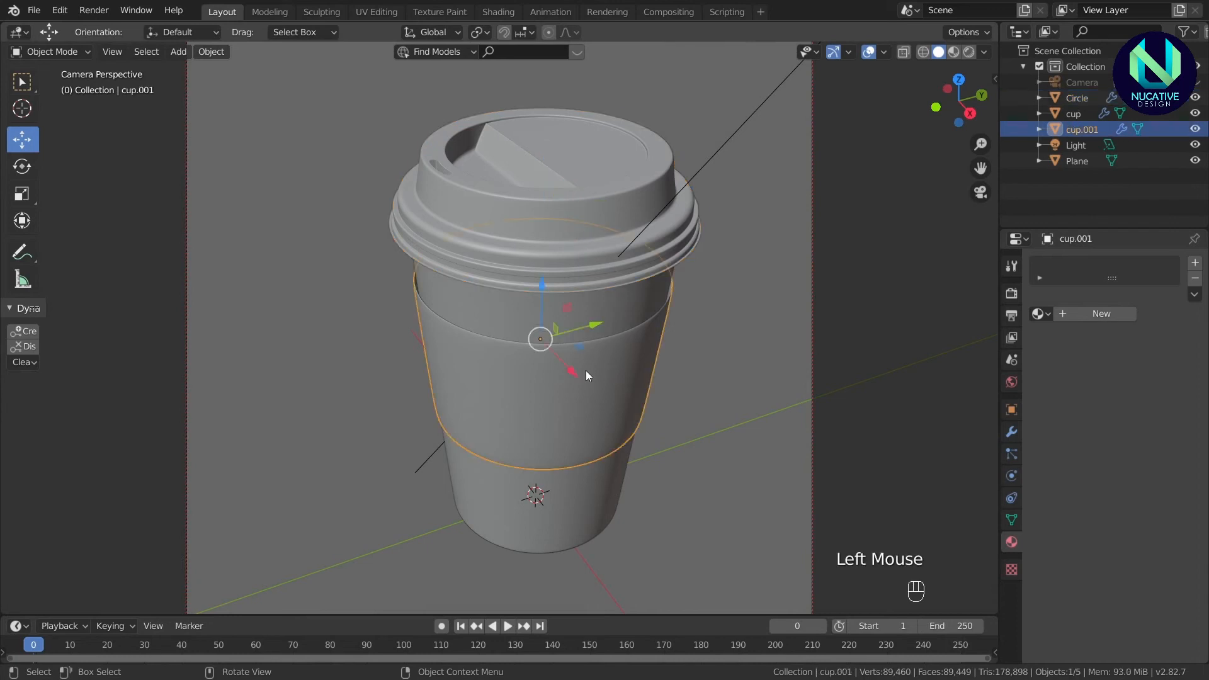
shift+click(615, 306)
shift+click(606, 181)
key(r)
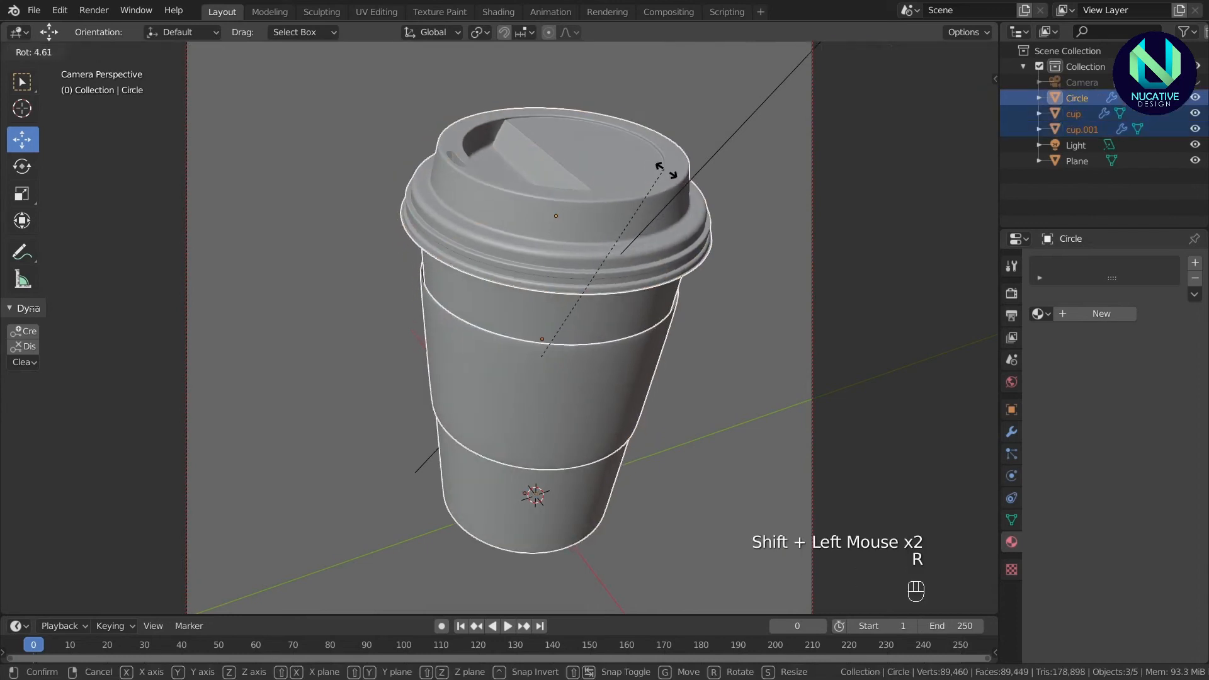
click(670, 172)
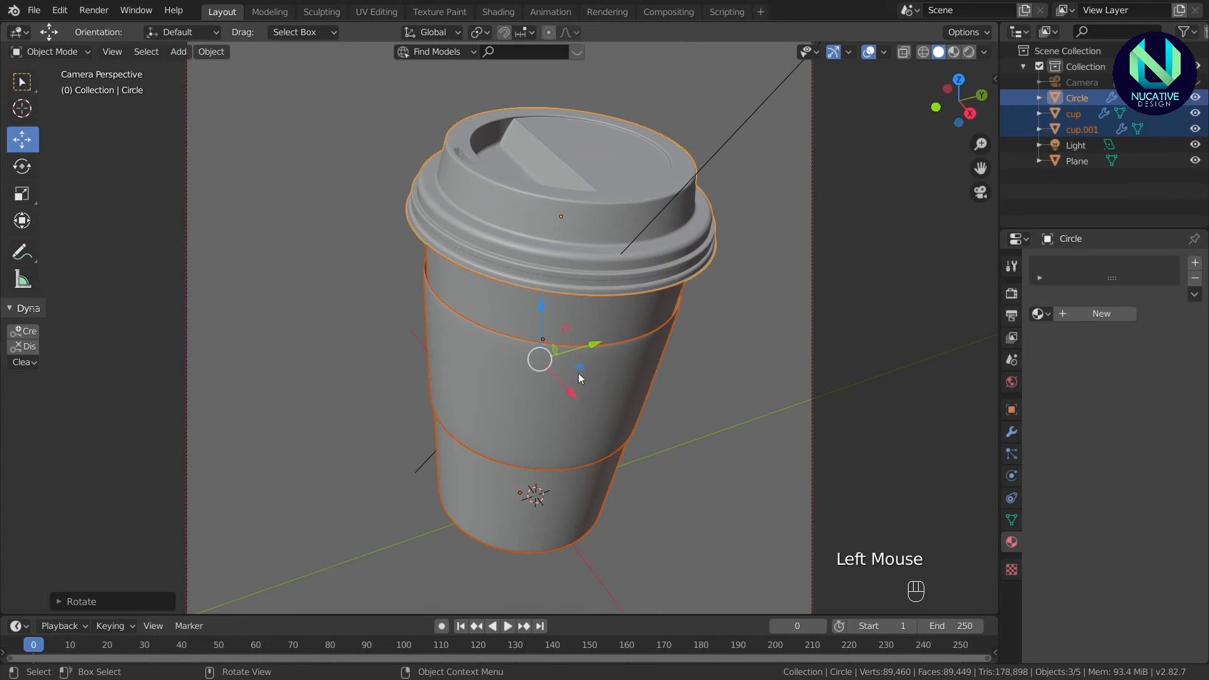
drag(546, 358, 533, 358)
click(927, 267)
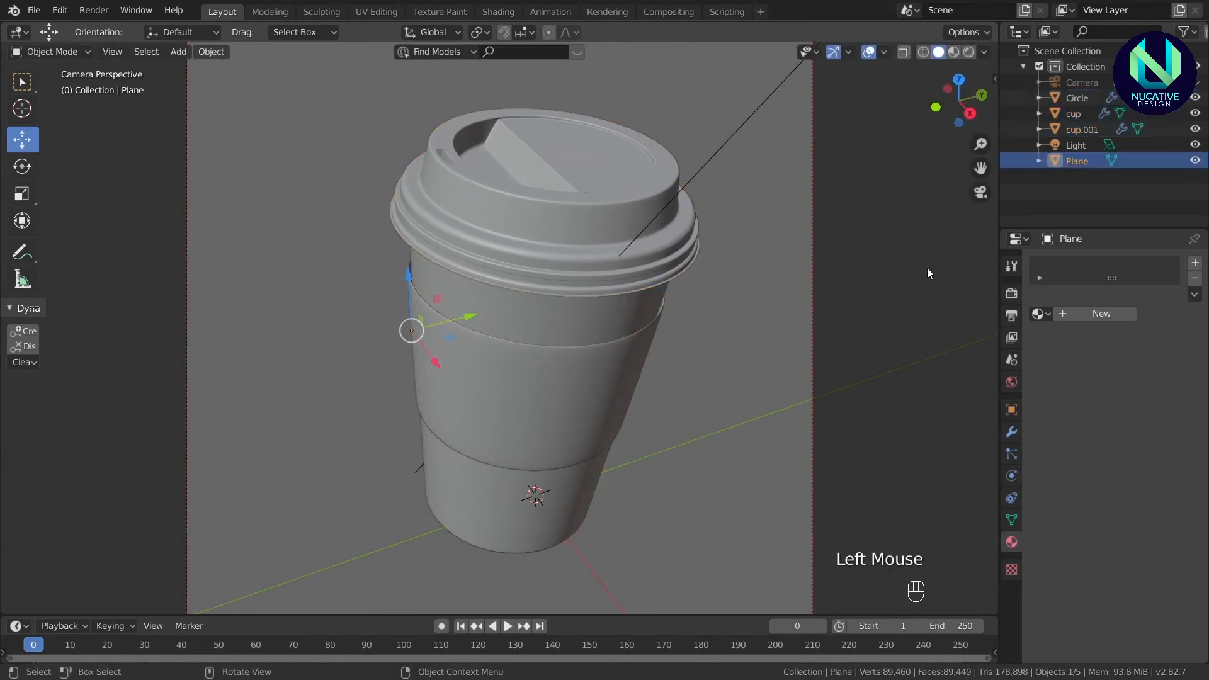
Switch the viewport to Material Preview shading with scene lights and scene world enabled.
click(953, 52)
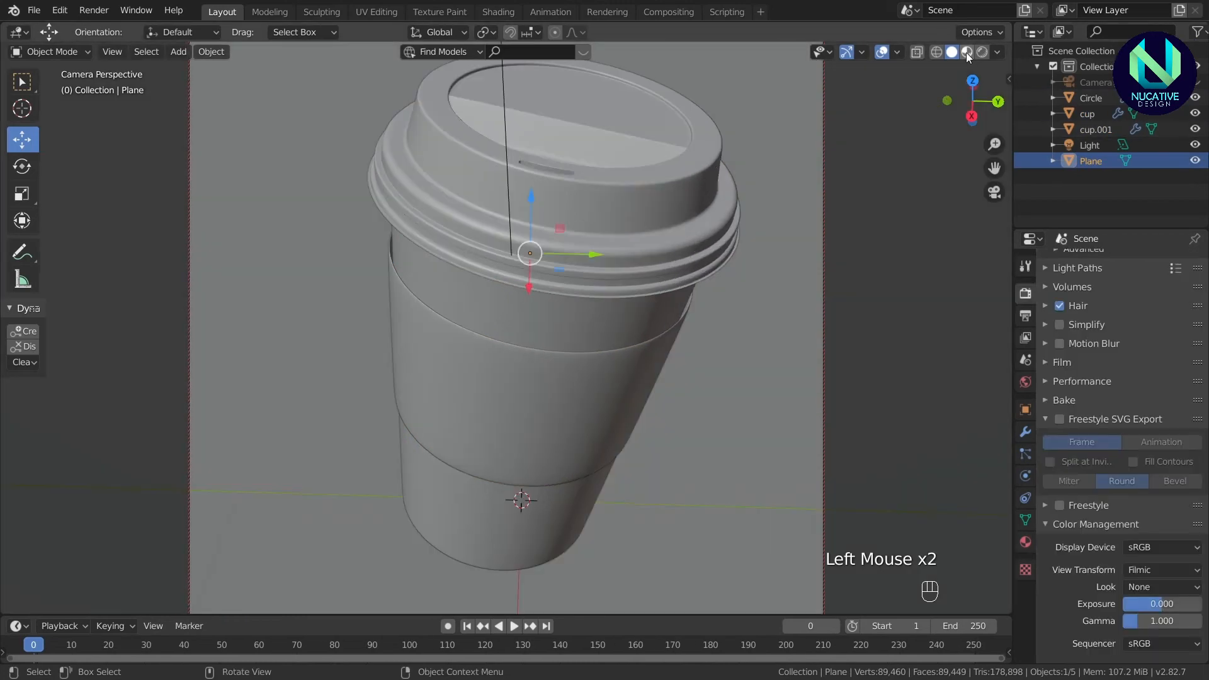
click(998, 51)
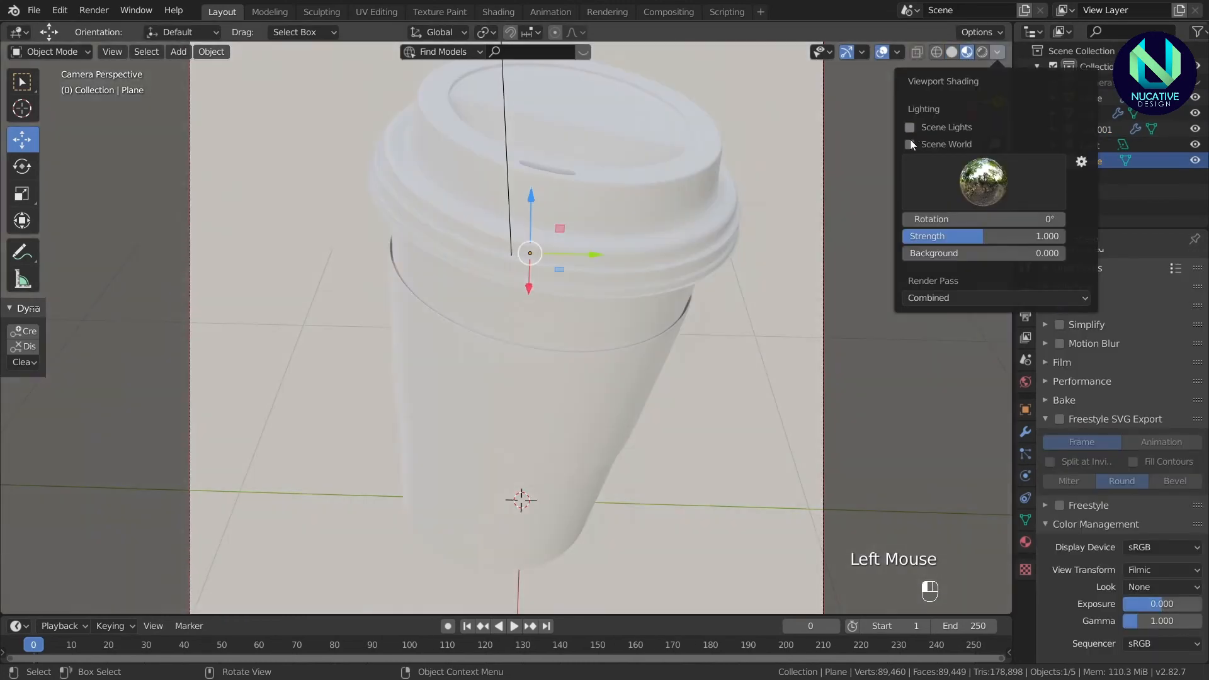
click(910, 129)
click(909, 144)
Split the 3D viewport vertically, turn the new area into a Shader Editor and hide its sidebar.
drag(1008, 28, 448, 29)
click(466, 31)
click(569, 141)
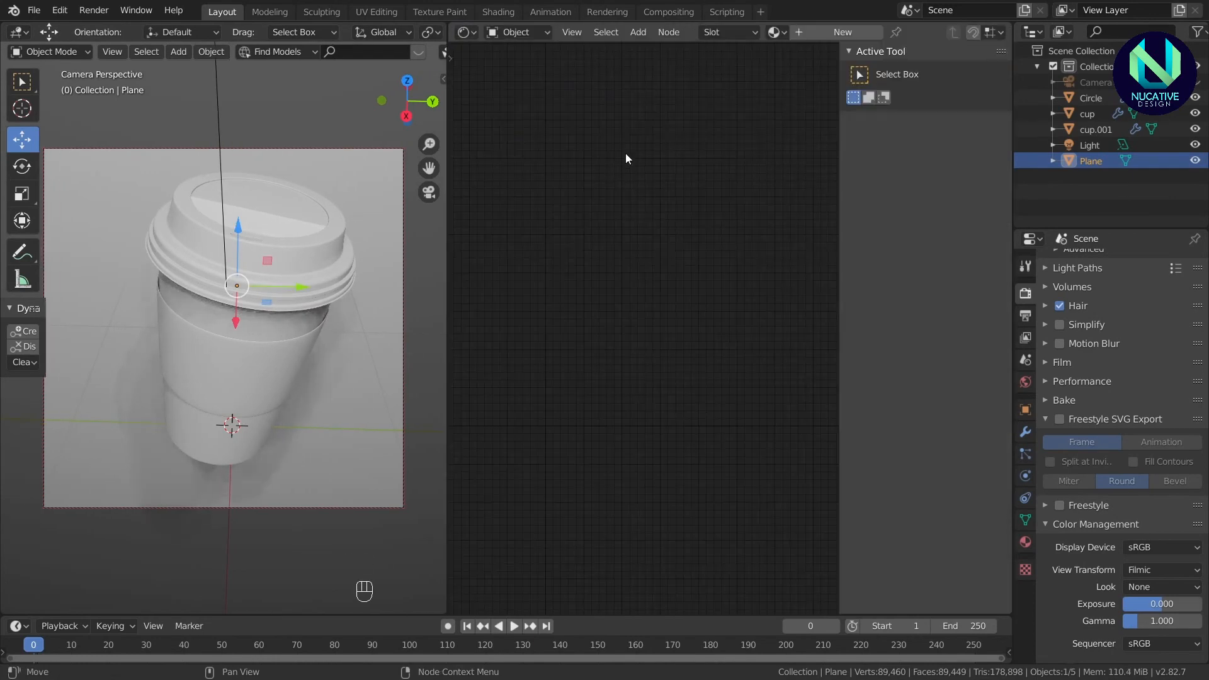
key(n)
Show the World shader nodes and add a texture setup to the Background node.
click(544, 30)
click(522, 68)
scroll(847, 181, up, 11)
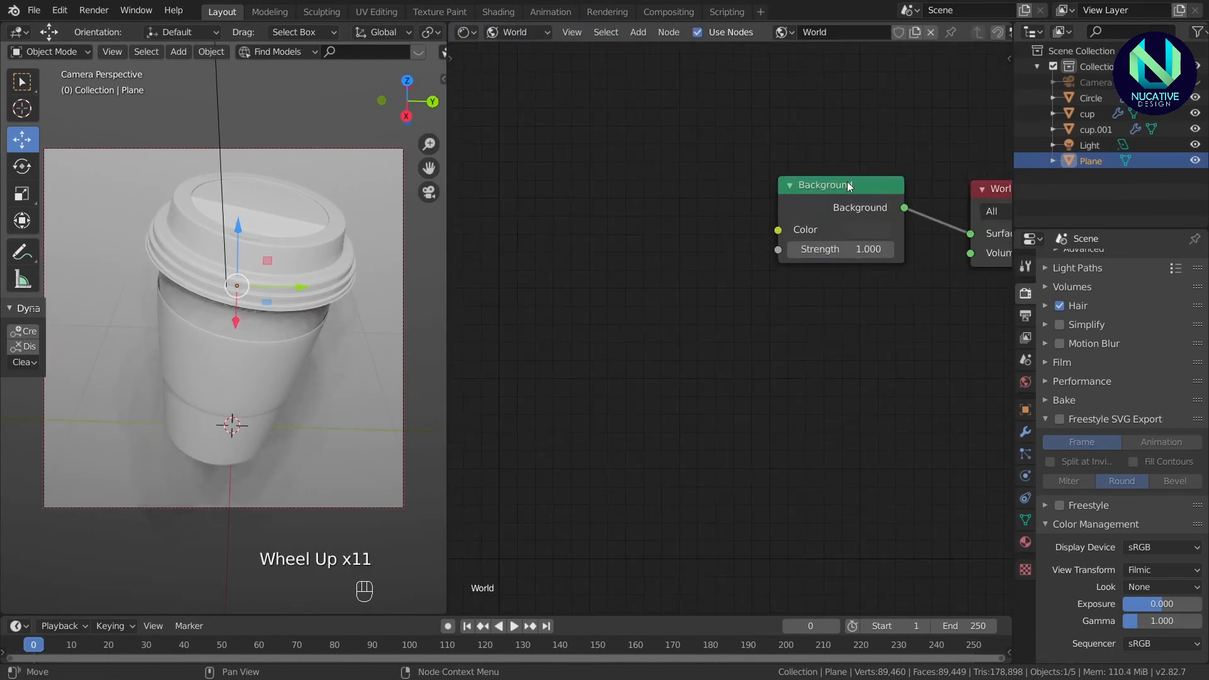
click(848, 180)
key(ctrl+t)
Give the lid a new material and move its Principled BSDF node slightly away from the Material Output.
click(394, 255)
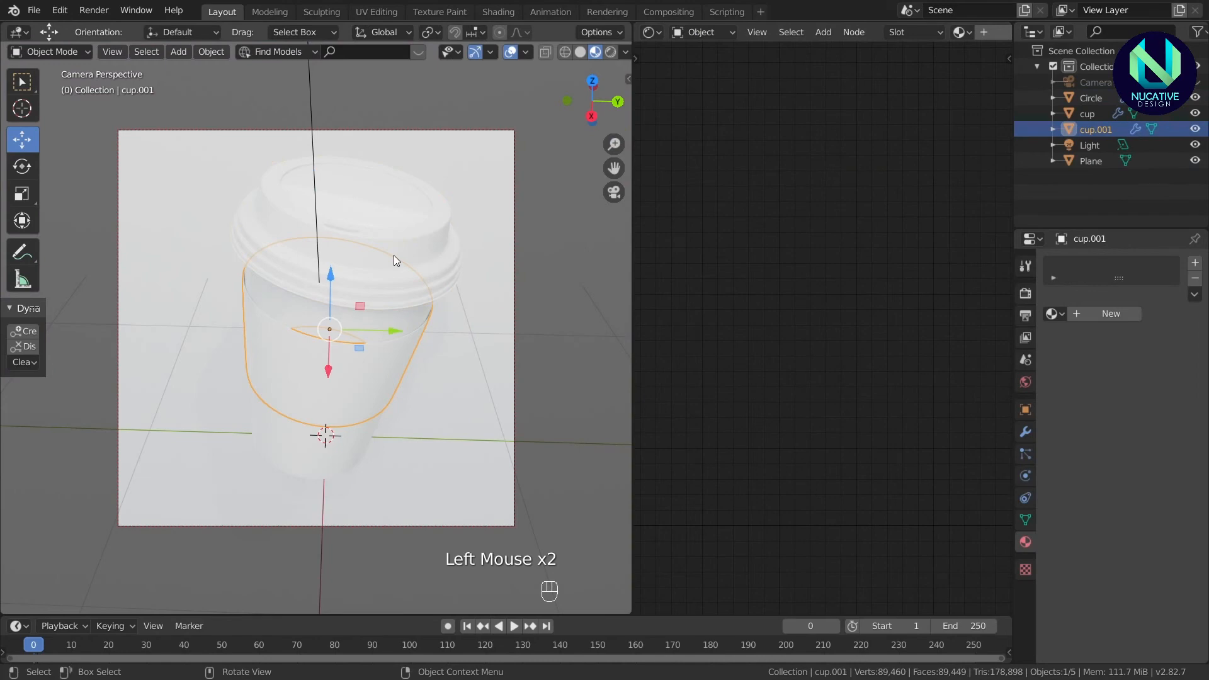
click(396, 231)
click(396, 232)
click(396, 231)
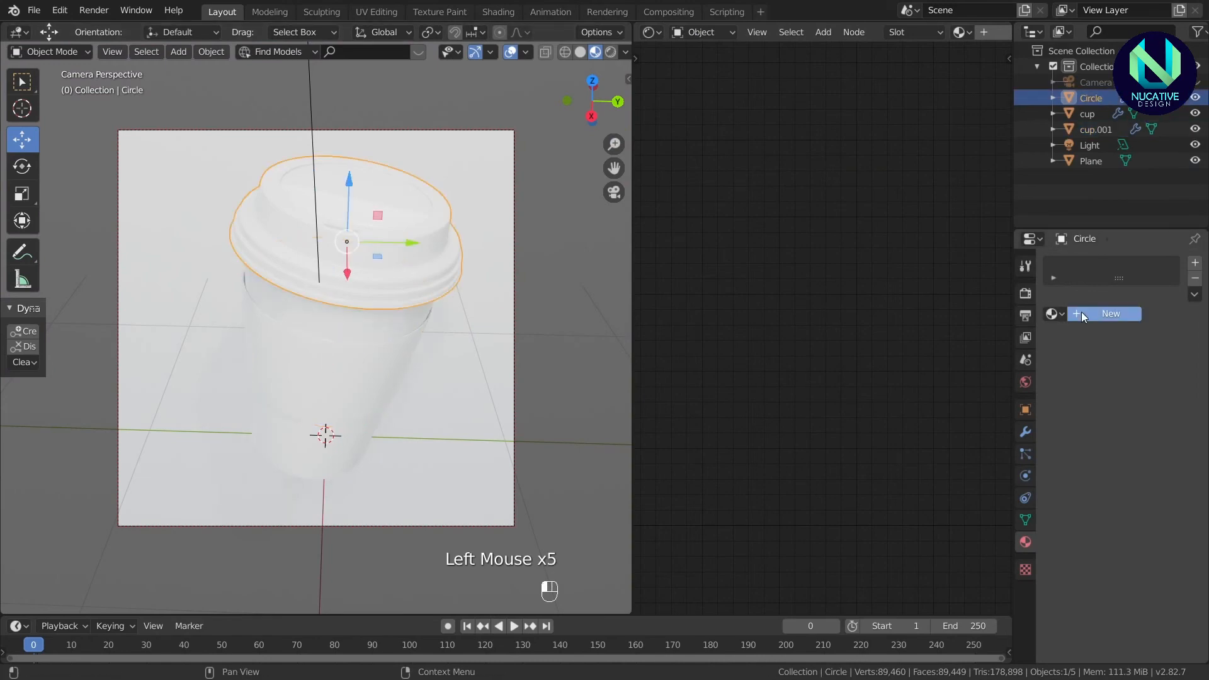
click(1082, 313)
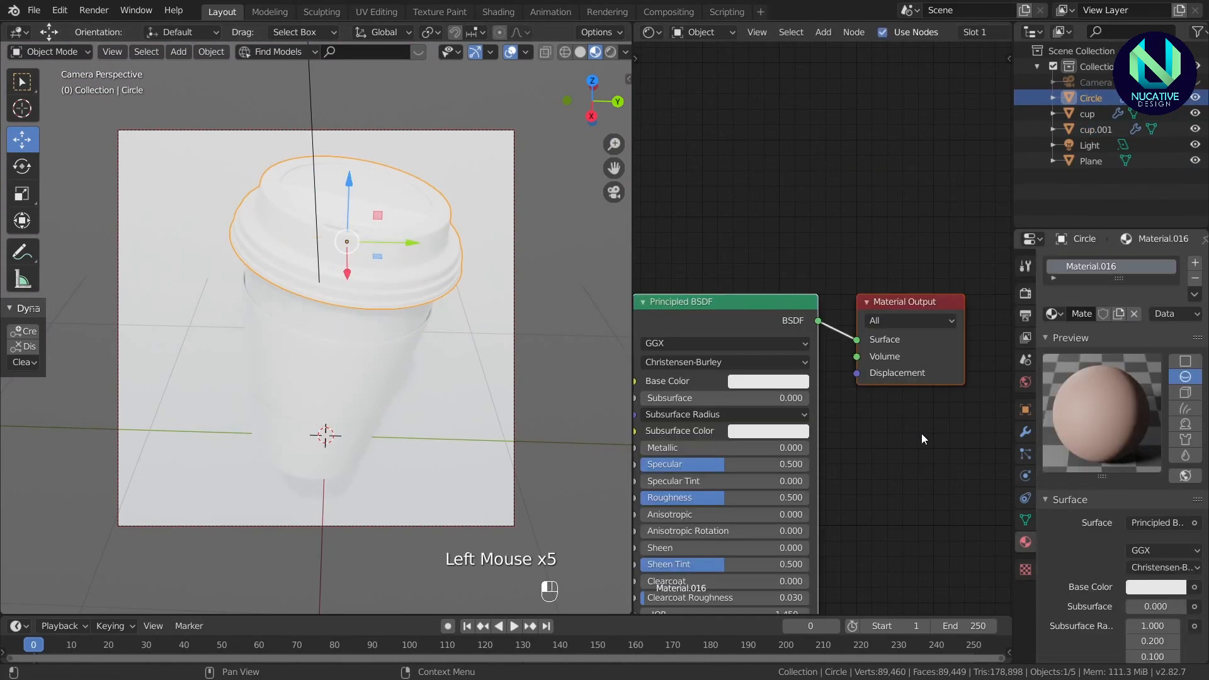
scroll(792, 293, down, 8)
click(765, 289)
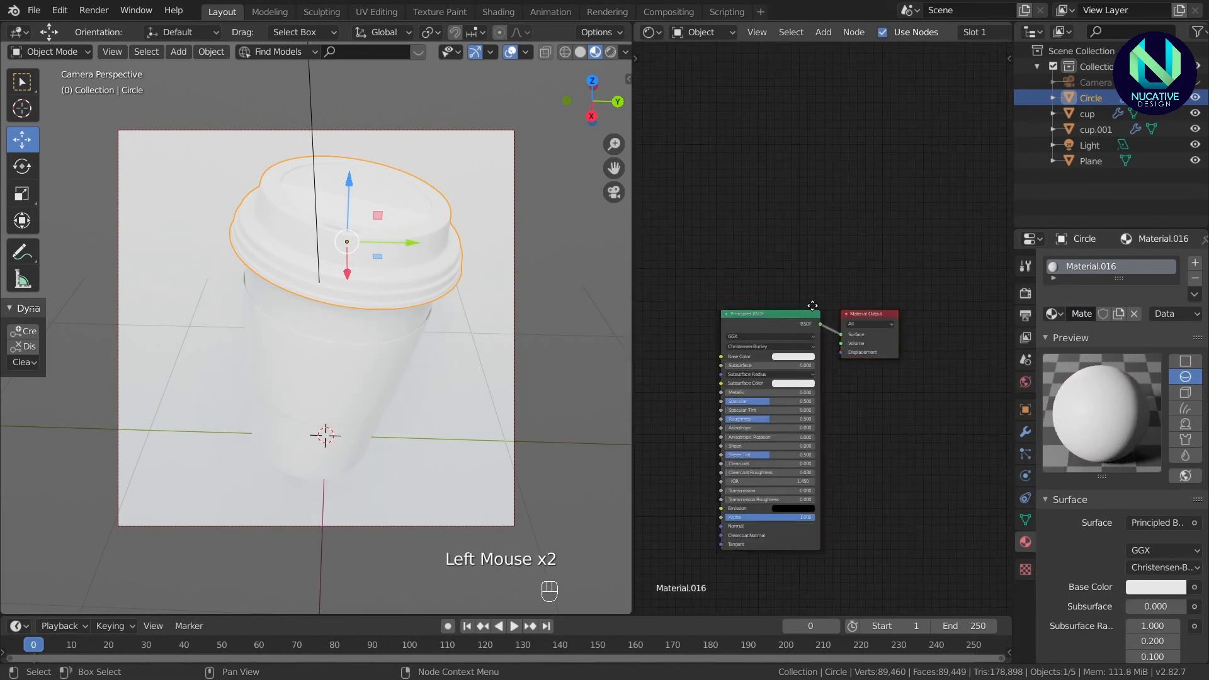
drag(785, 318, 758, 331)
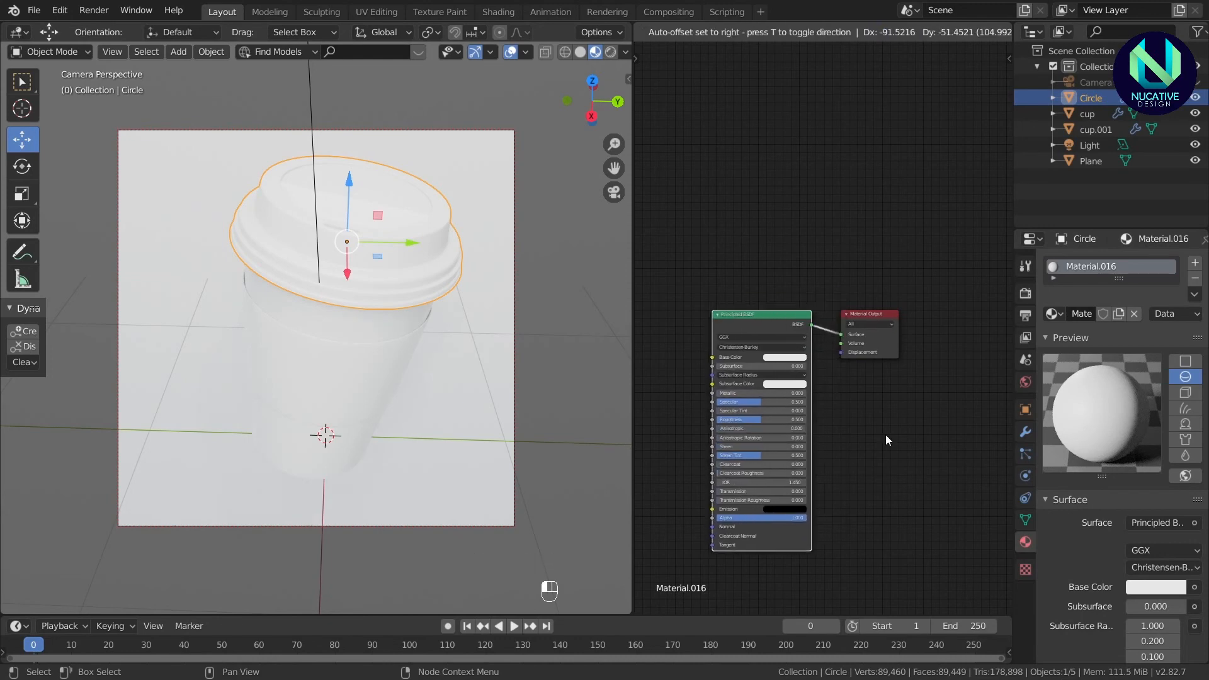
Set the Metallic value of the lid's Principled BSDF to 0.364.
scroll(771, 394, up, 9)
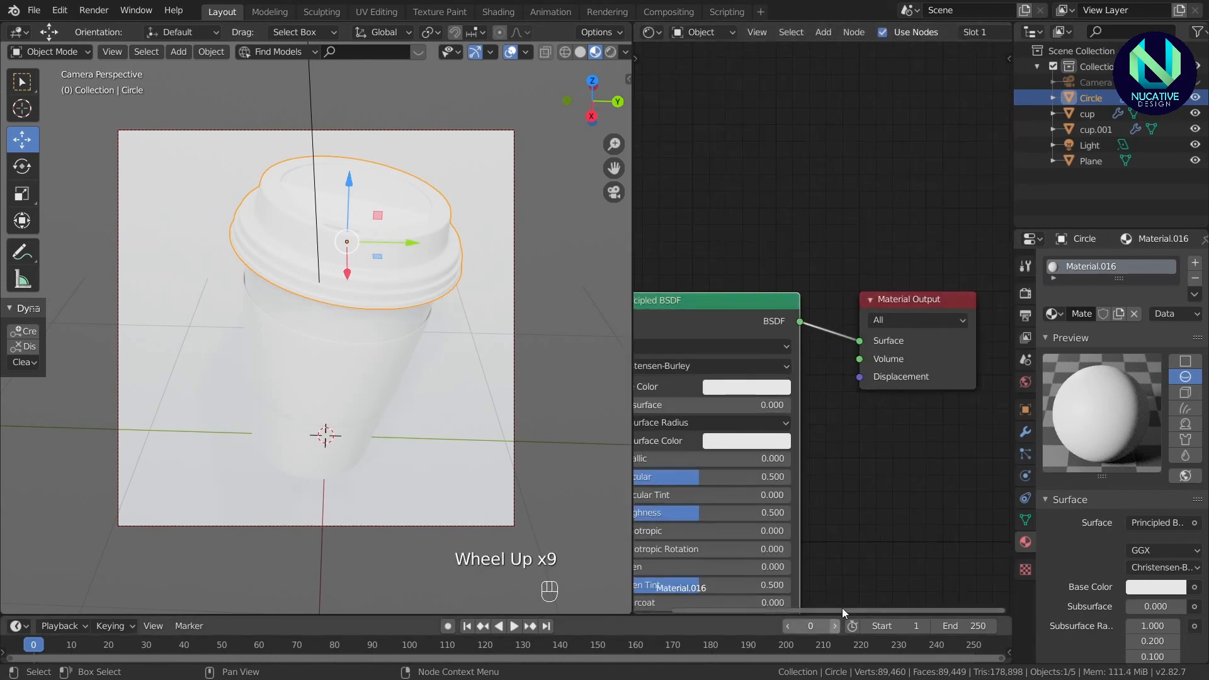
drag(841, 607, 781, 608)
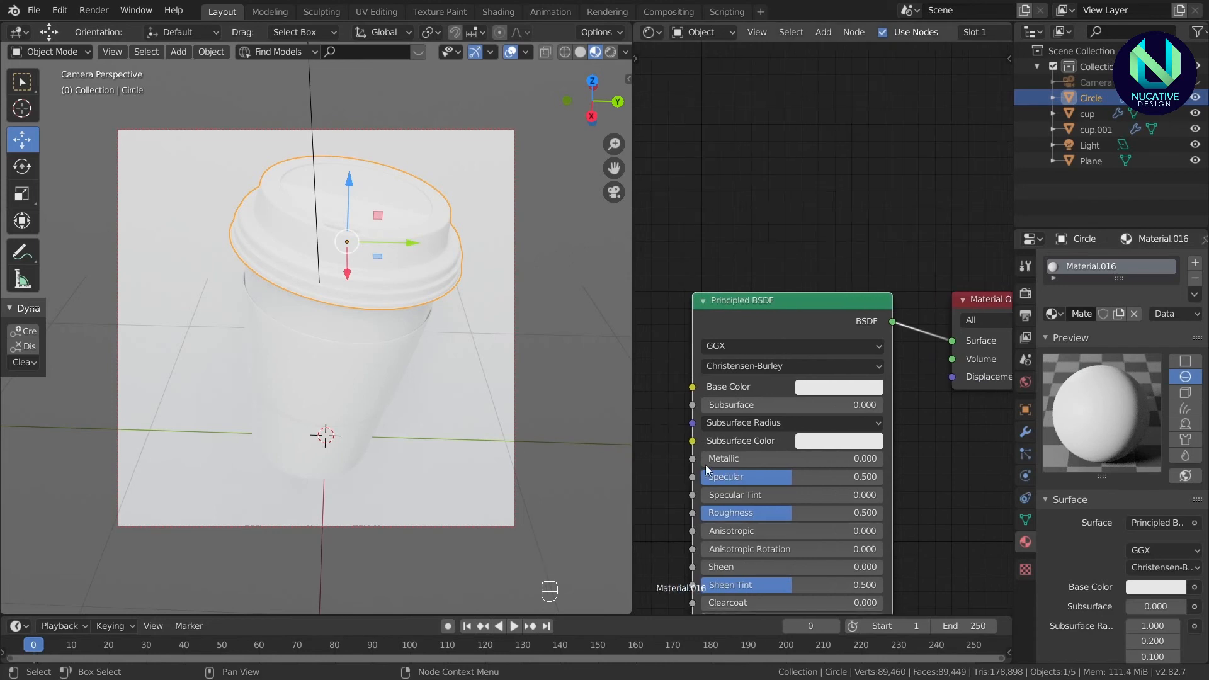
click(839, 388)
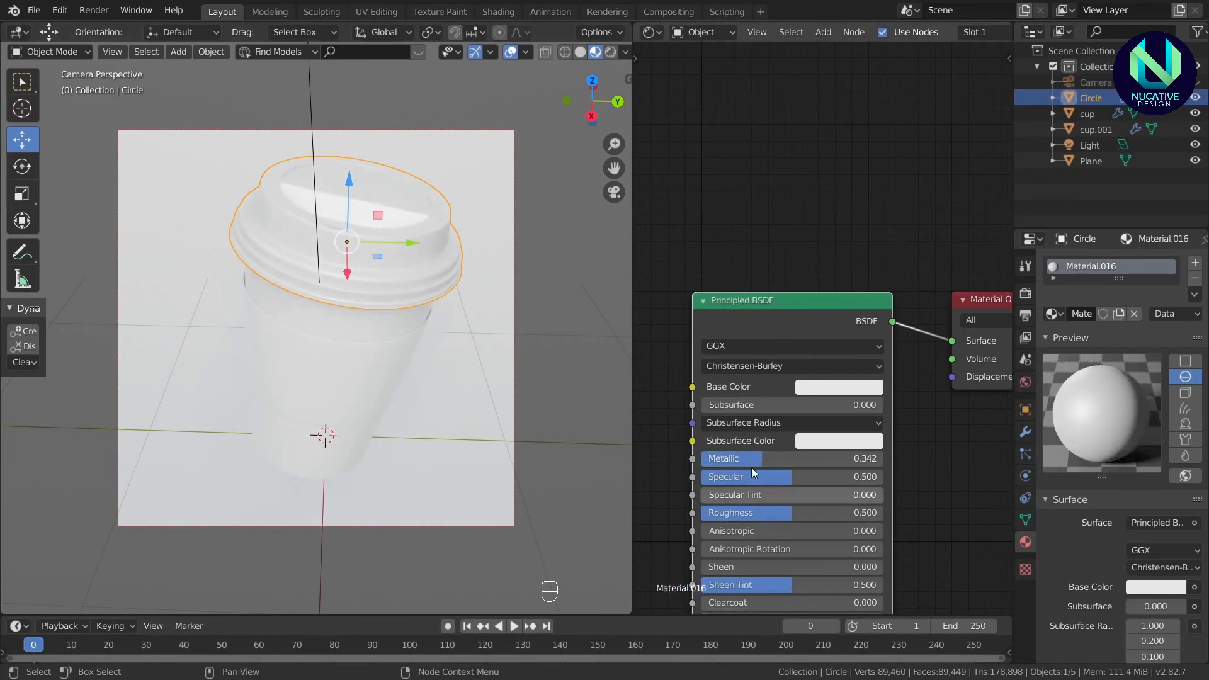
drag(752, 460, 754, 460)
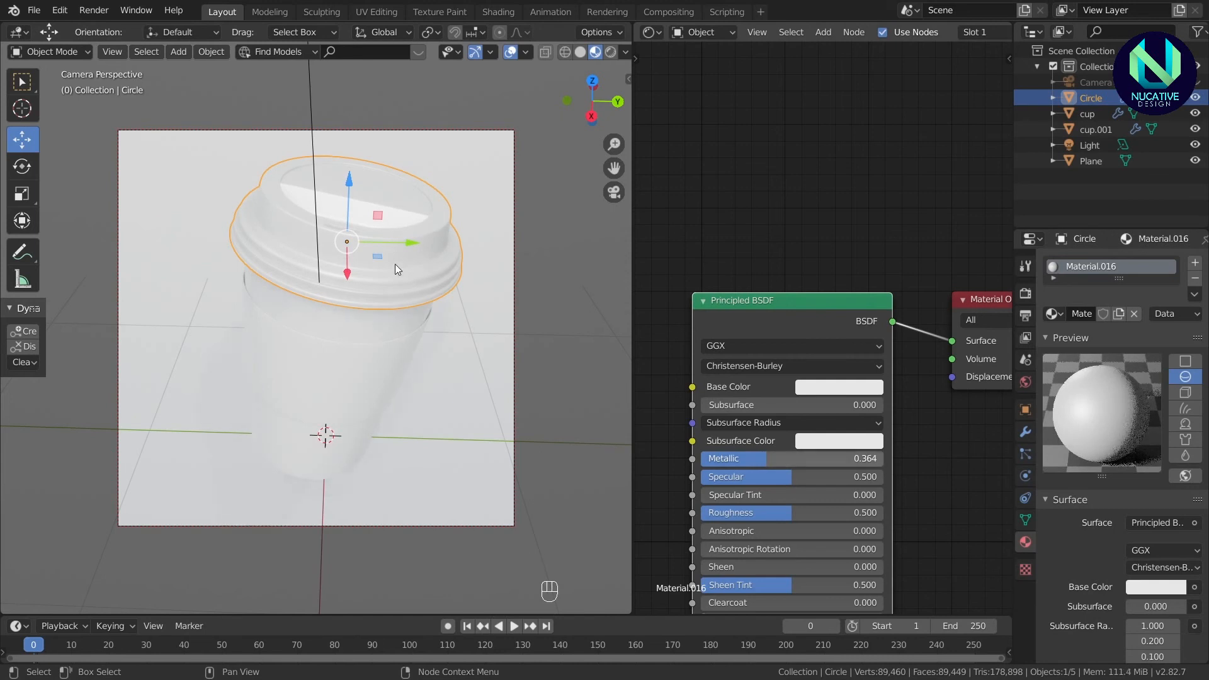
scroll(395, 263, up, 2)
scroll(396, 262, down, 3)
scroll(396, 263, up, 1)
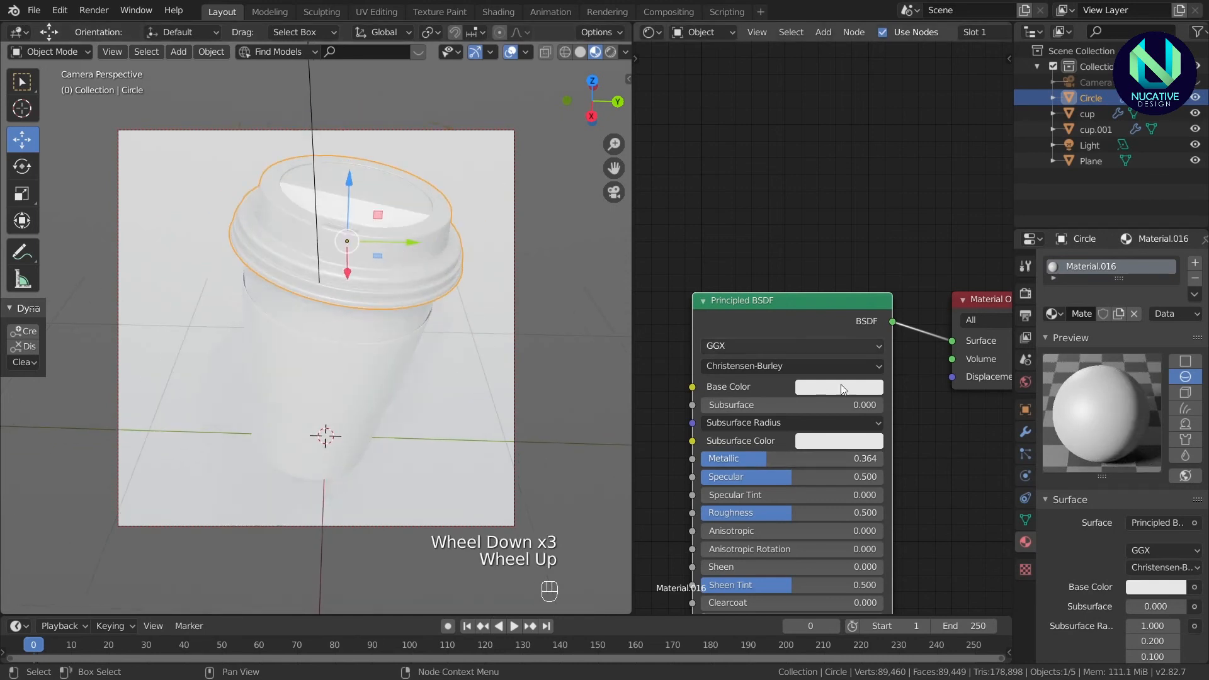
Set the lid's base color to a soft terracotta with hue 0.046, saturation 0.495 and value 0.827.
click(841, 388)
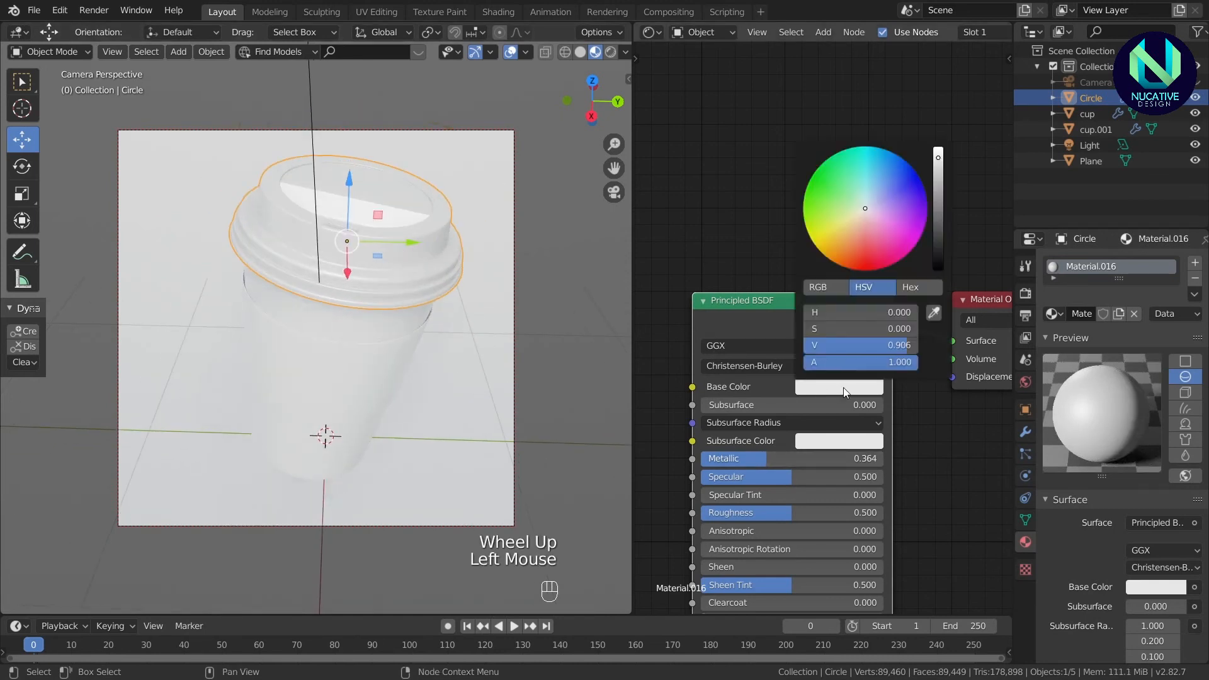
click(625, 56)
click(875, 388)
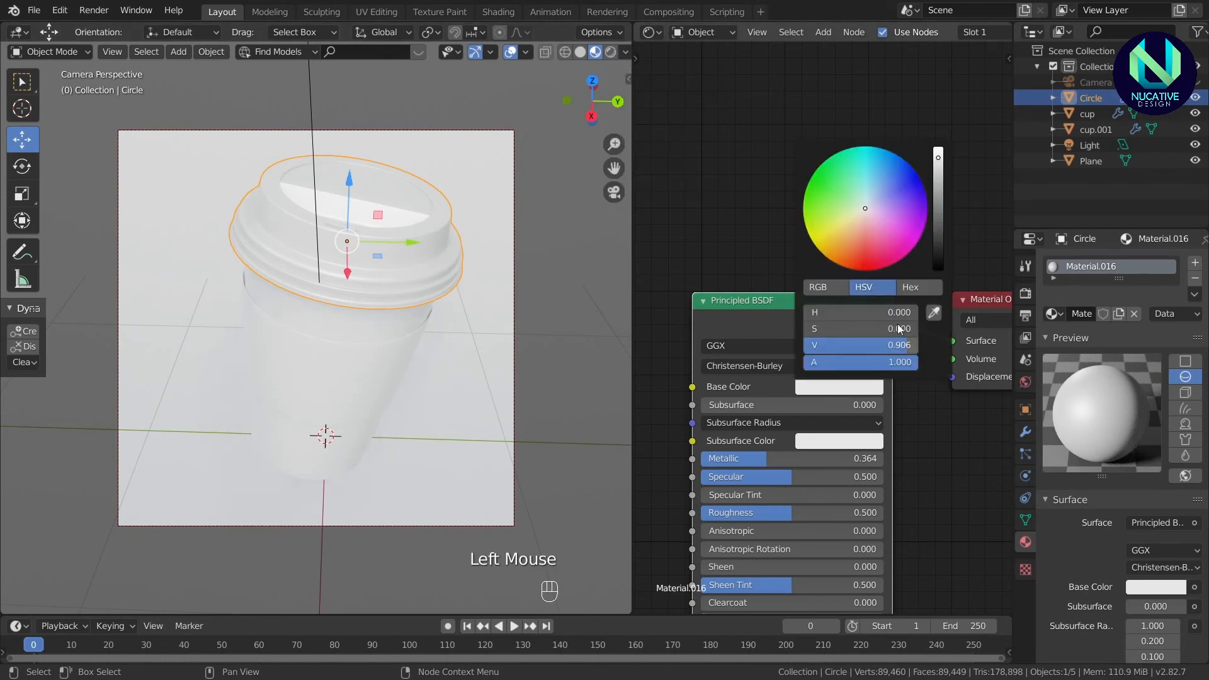
drag(859, 224, 856, 235)
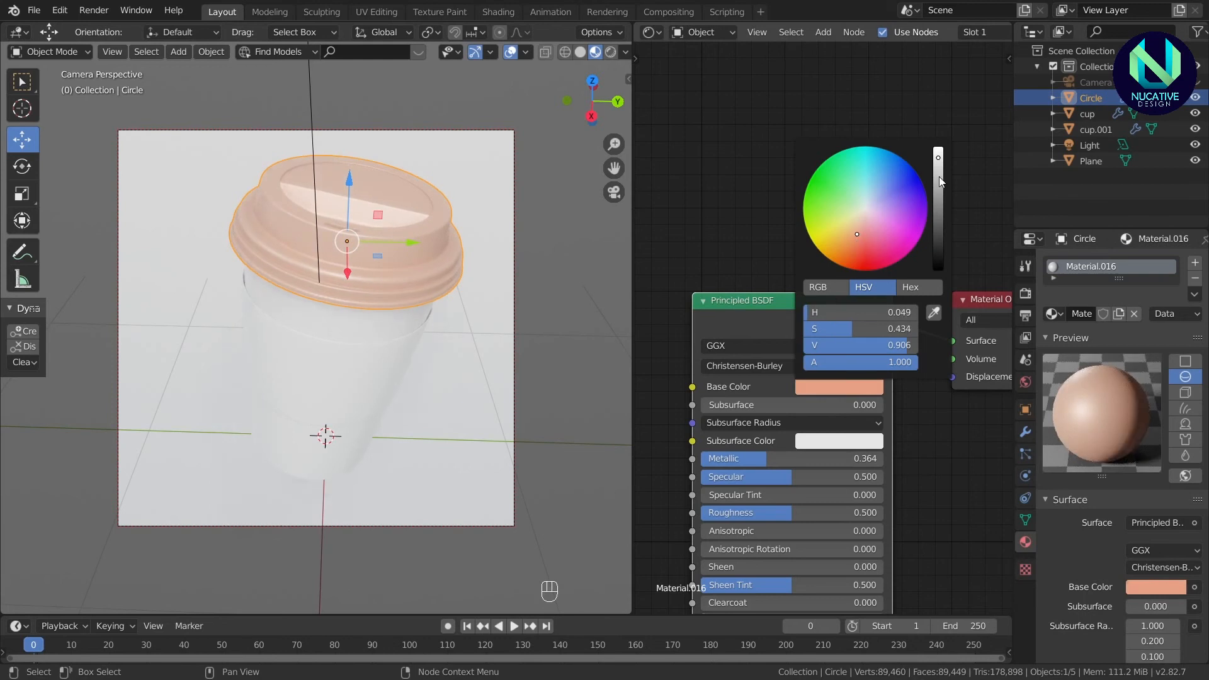
click(938, 176)
click(856, 241)
drag(855, 241, 857, 236)
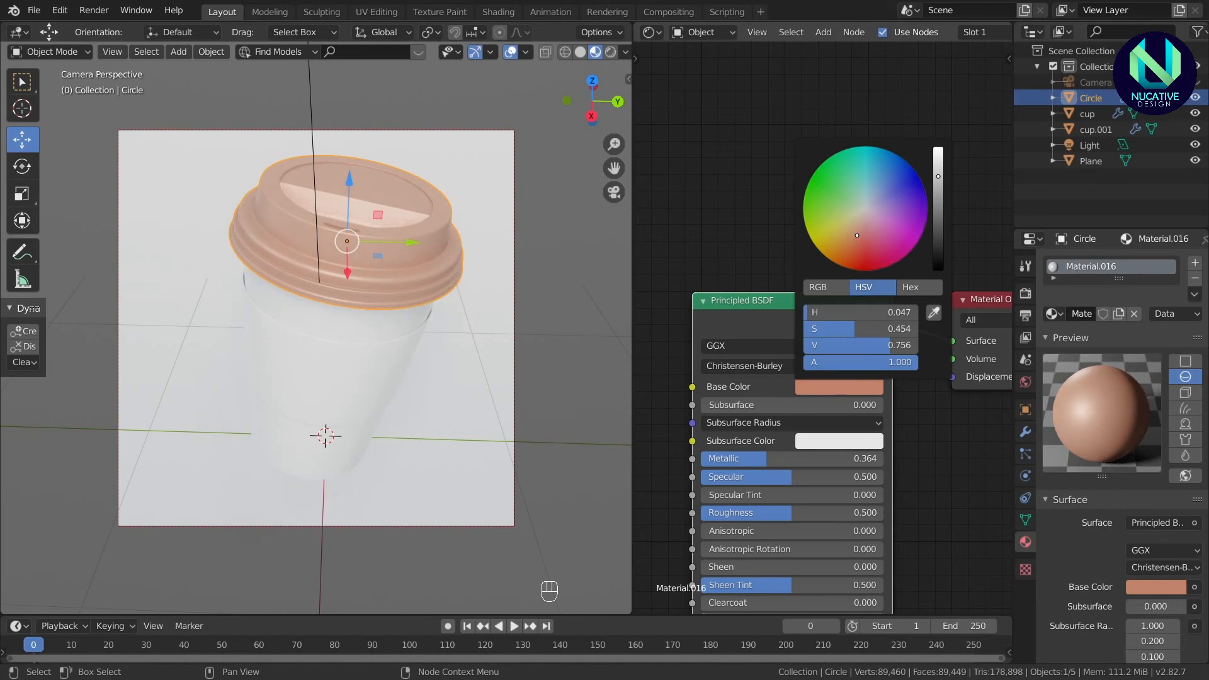
drag(939, 176, 938, 167)
scroll(1145, 429, up, 3)
click(859, 387)
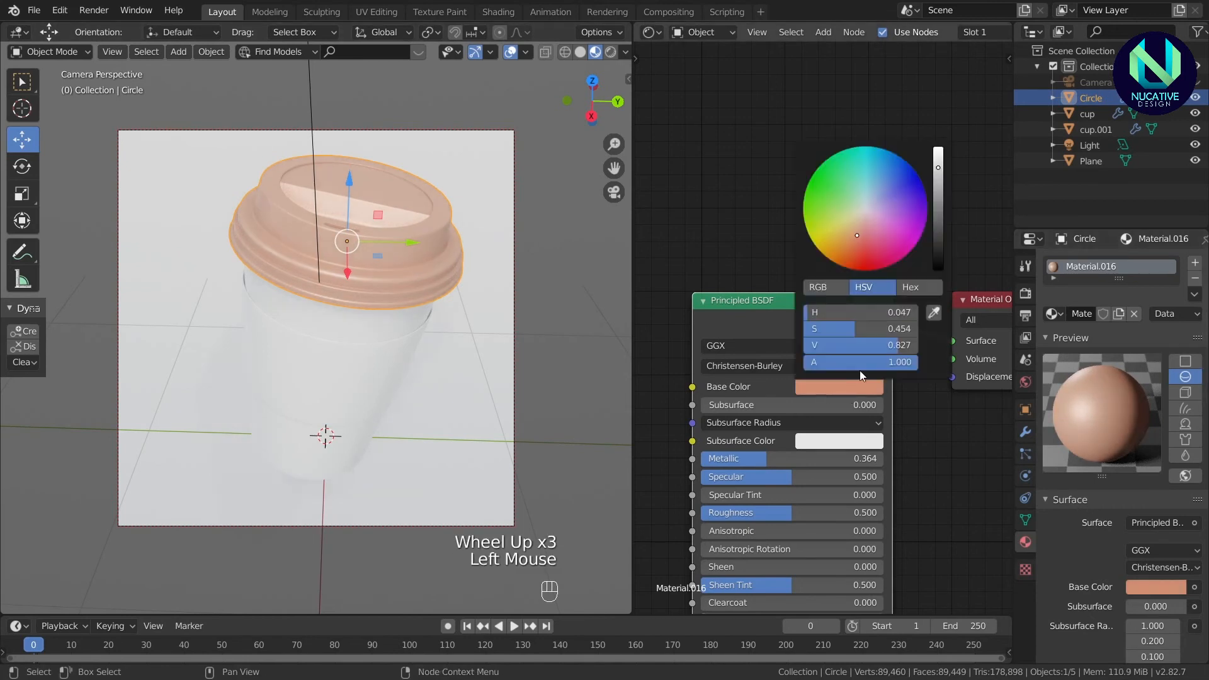
click(858, 232)
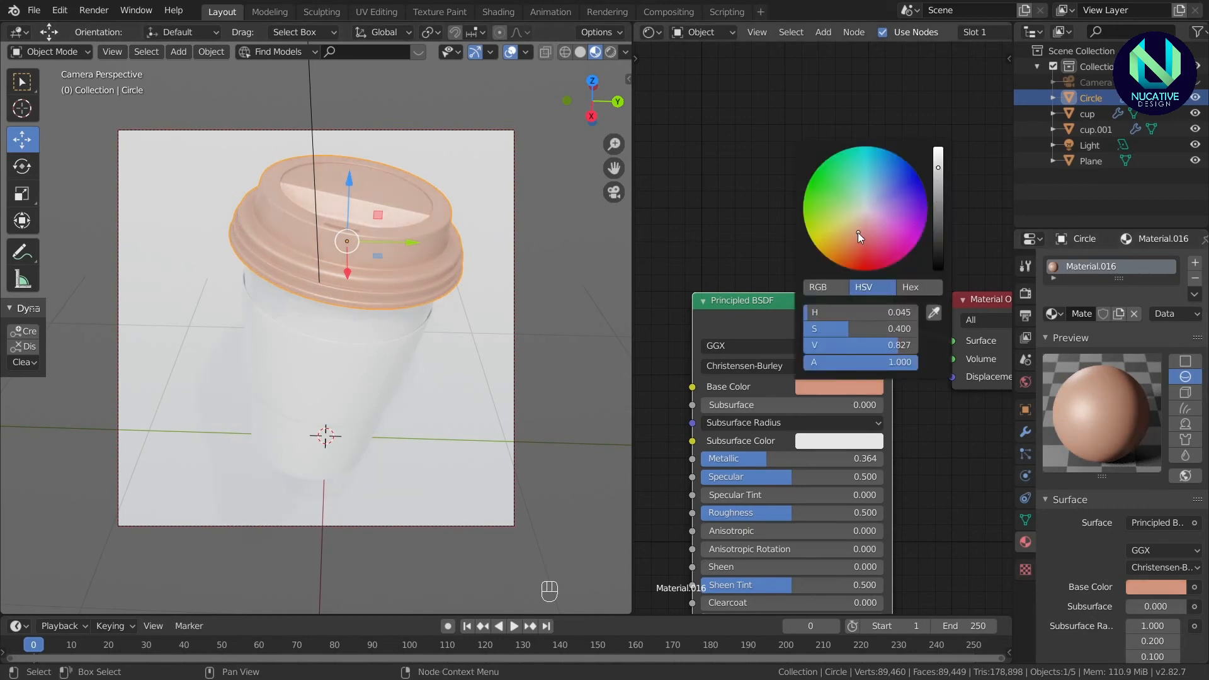
click(855, 238)
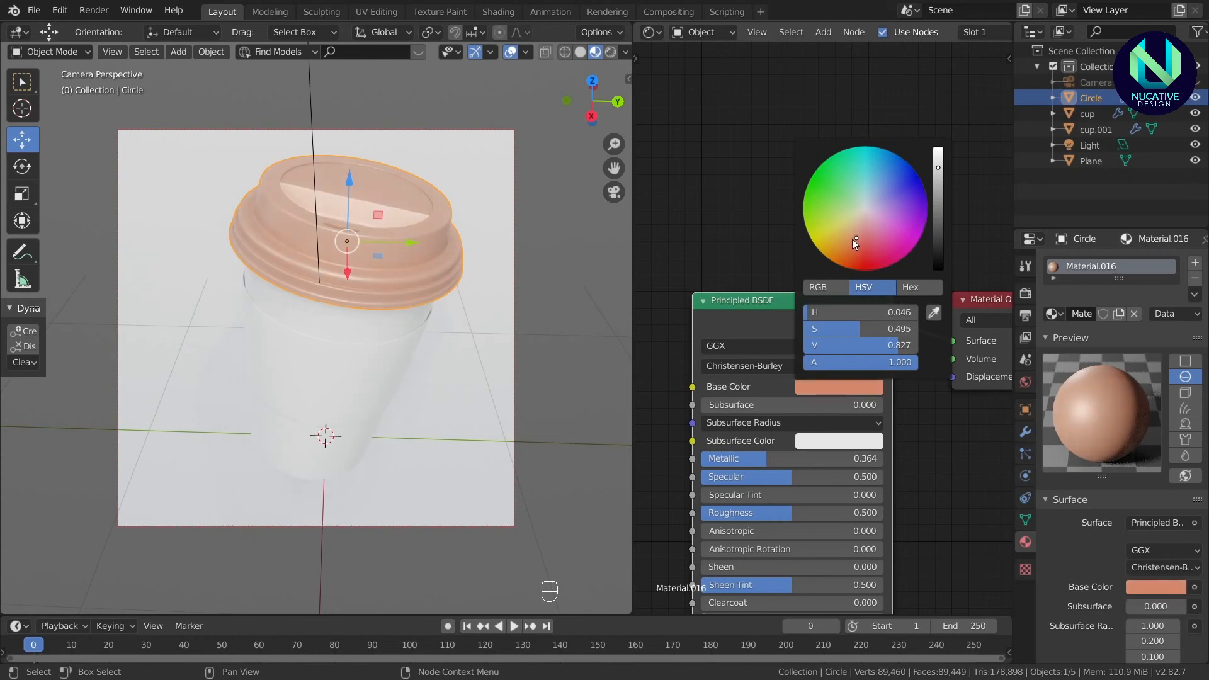
Give the cup body a new material with a tan base color of hue 0.061, saturation 0.381 and value 0.776.
click(384, 329)
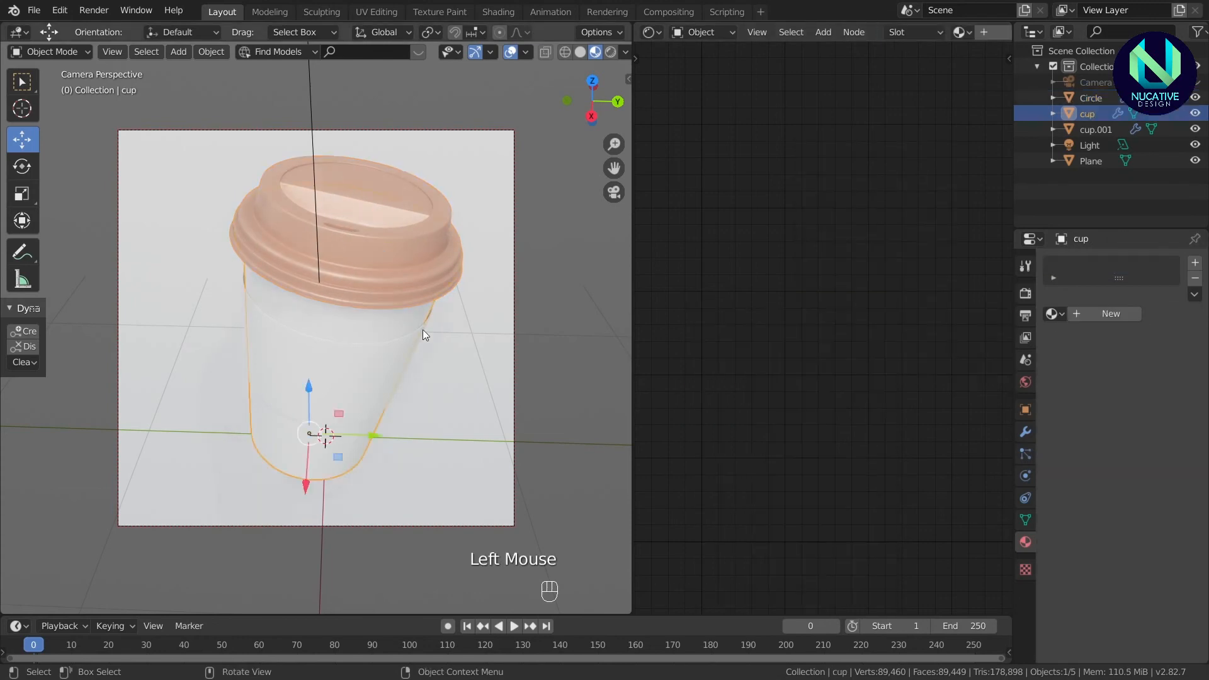
click(1081, 317)
click(837, 385)
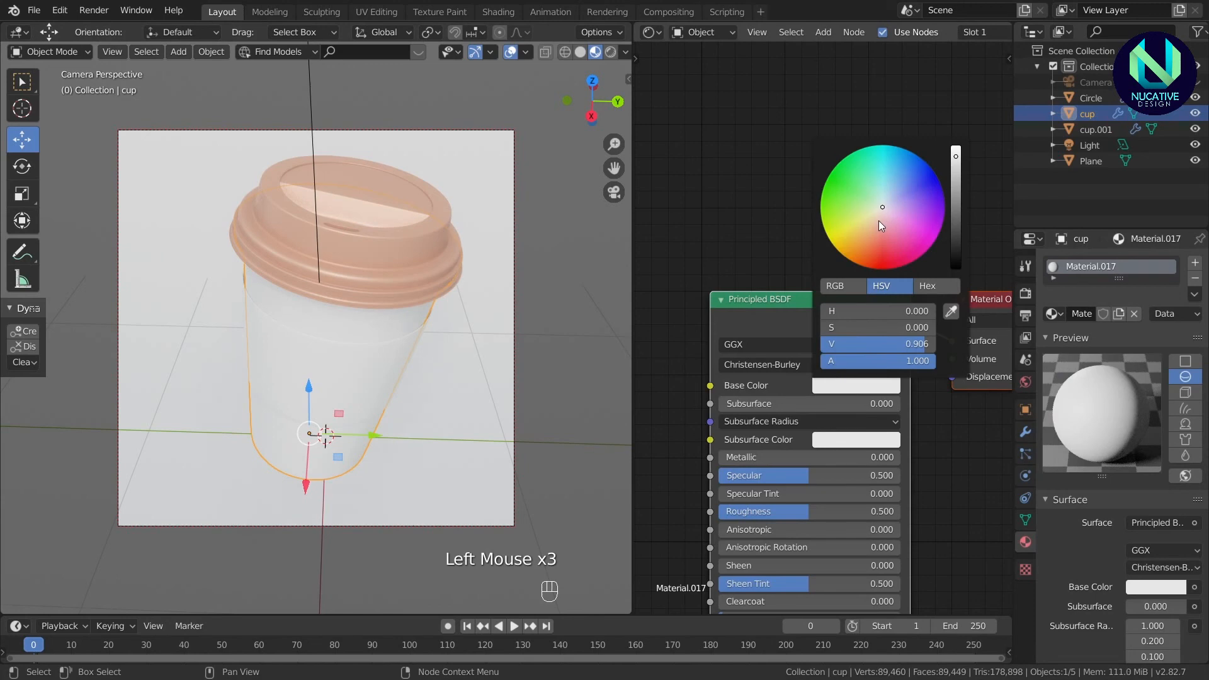
click(877, 224)
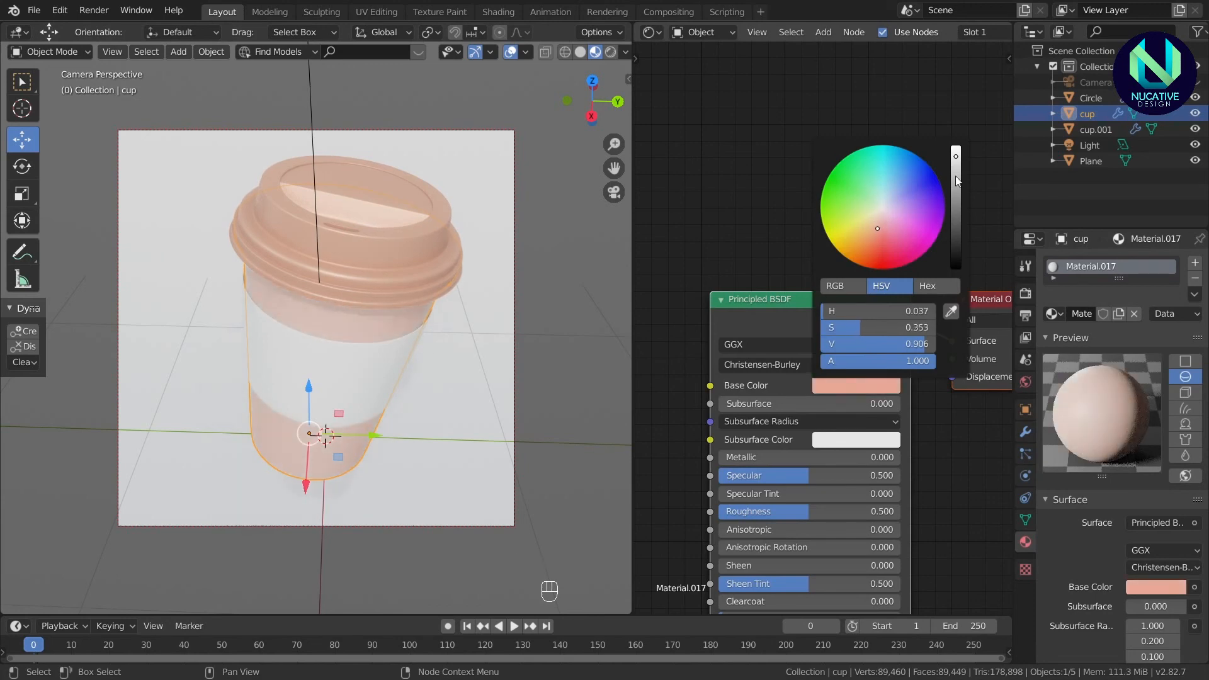
click(956, 176)
click(873, 229)
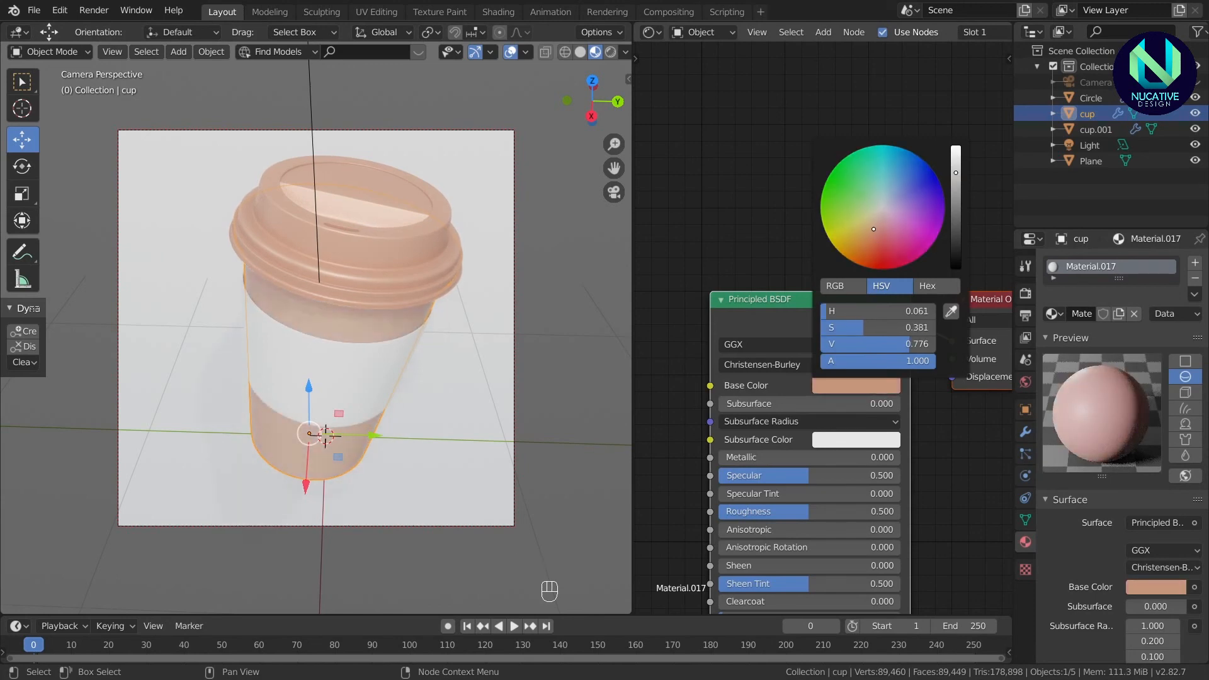
Sample a new base color for the cup body and adjust it to hue 0.068, saturation 0.344 and value about 0.81.
click(951, 311)
click(848, 383)
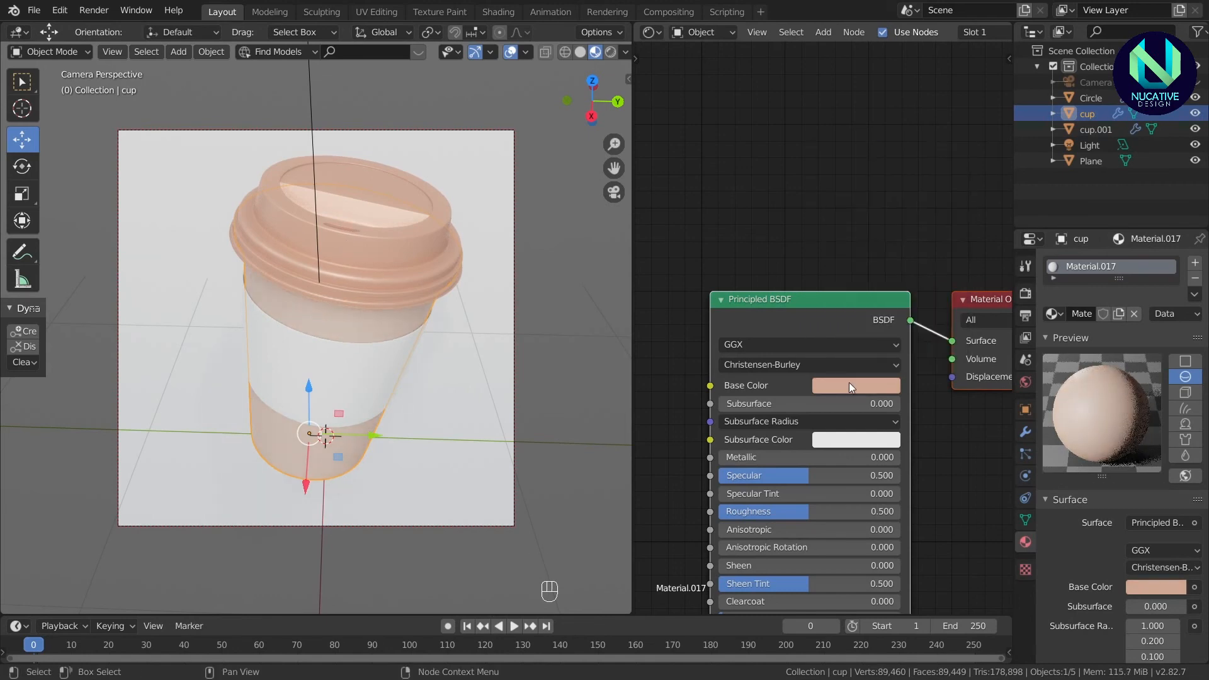
click(875, 229)
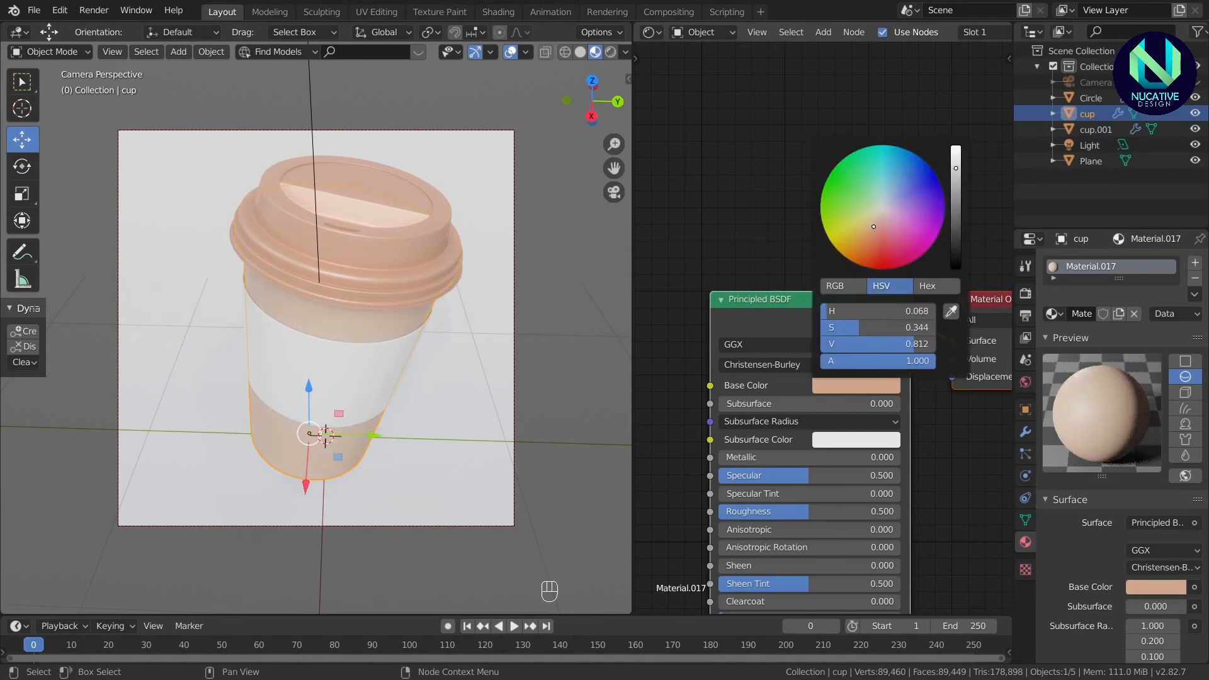
drag(956, 161, 957, 169)
Give the sleeve a new material with a brownish base color of hue 0.051, saturation 0.351 and value 0.645.
click(338, 387)
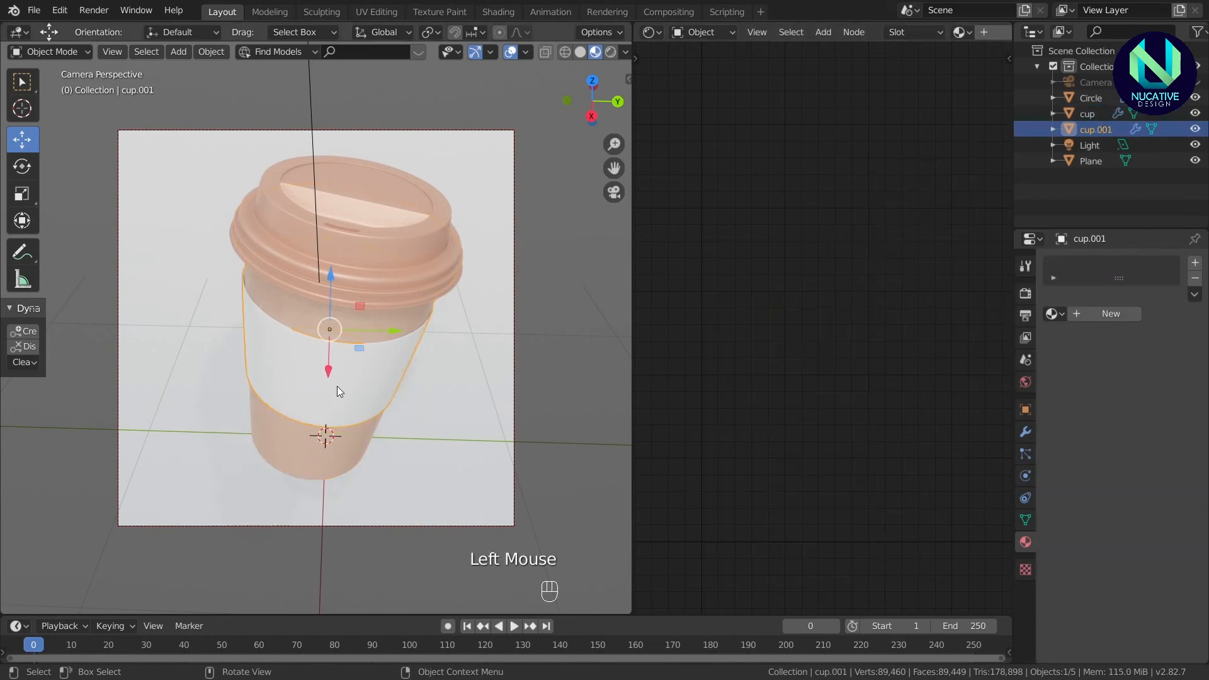
click(1078, 312)
click(885, 388)
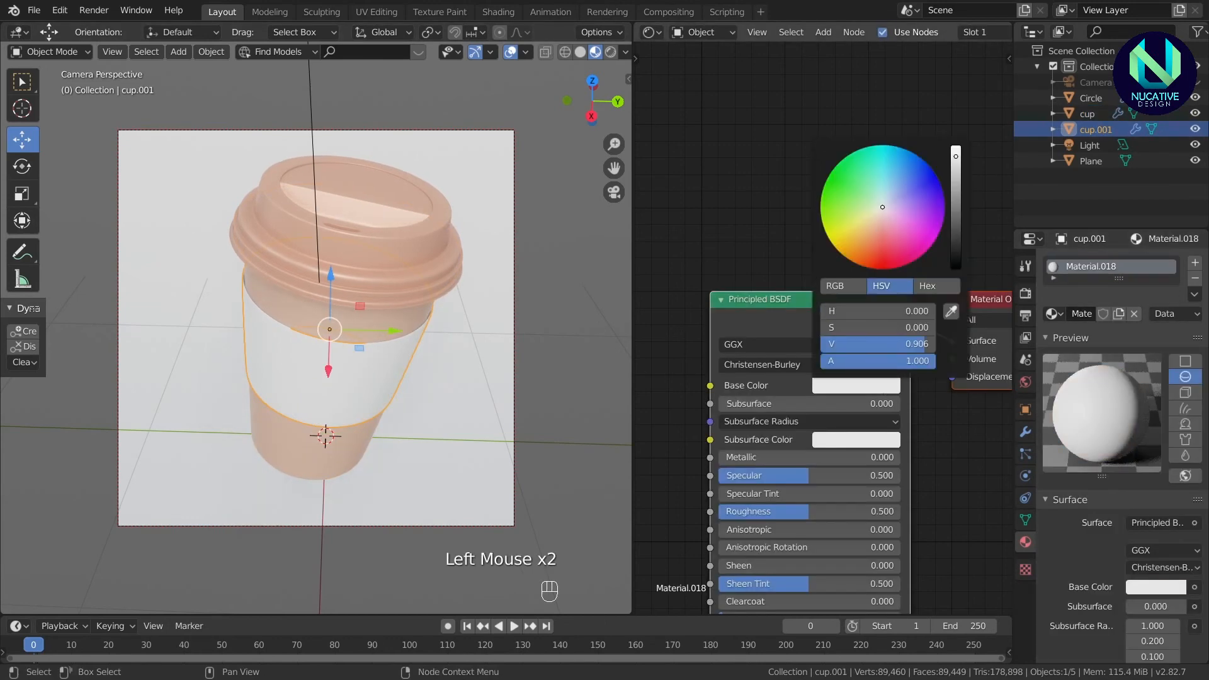
click(878, 228)
click(955, 190)
click(875, 228)
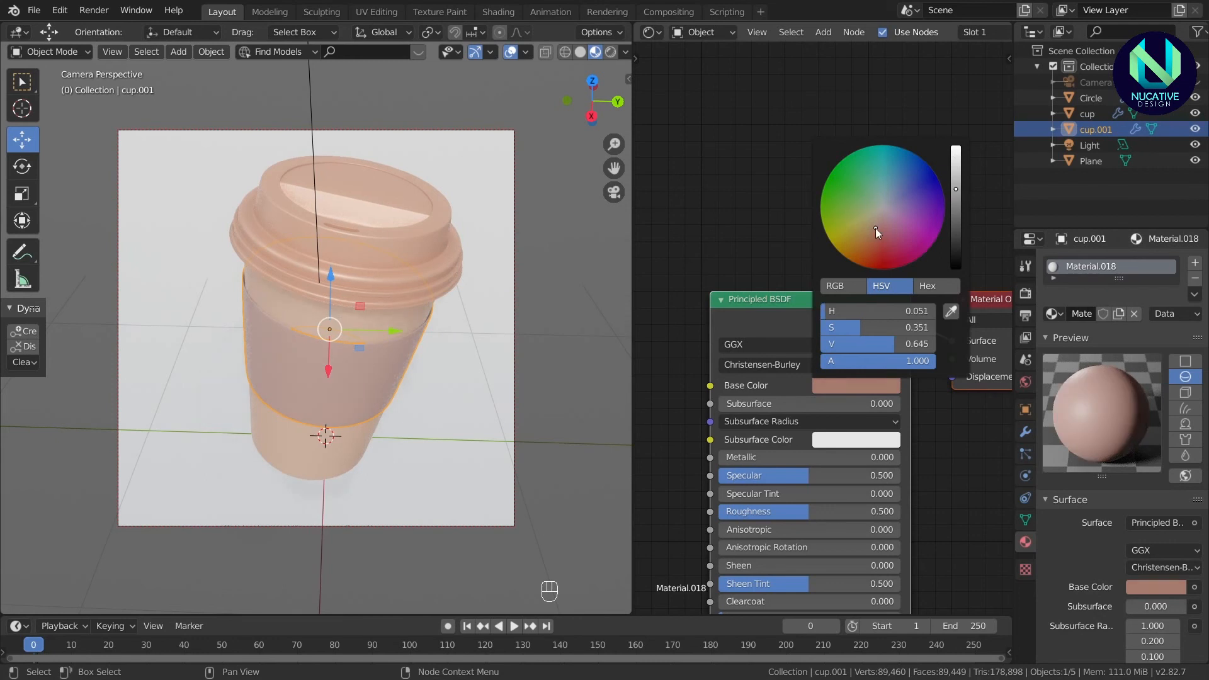
Sample the lid's color for the sleeve's base color, then deepen it to hue 0.046, saturation 0.495 and value about 0.70.
click(951, 312)
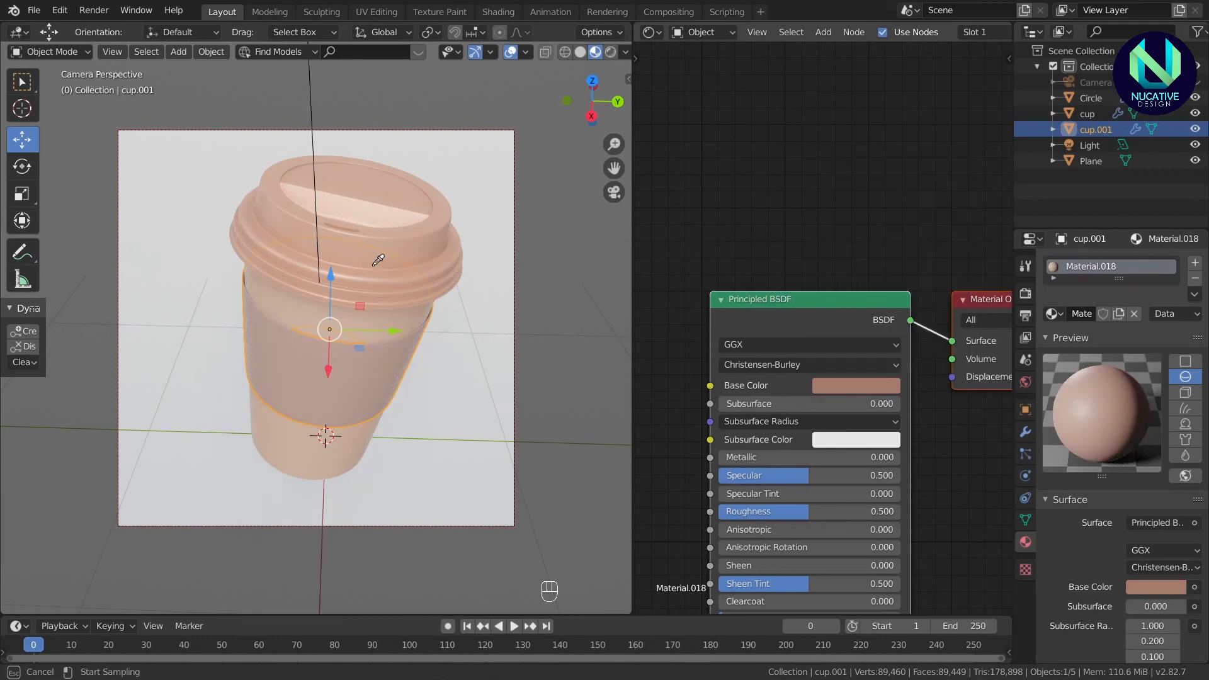
click(377, 259)
click(851, 390)
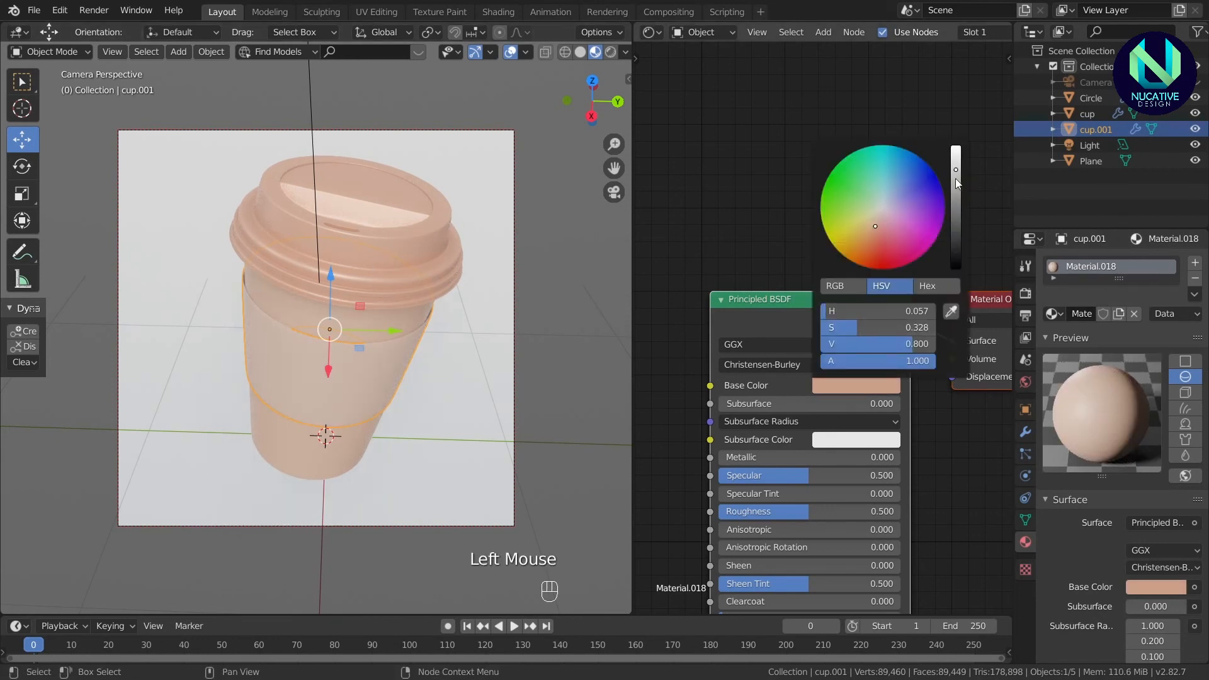
drag(874, 235, 874, 236)
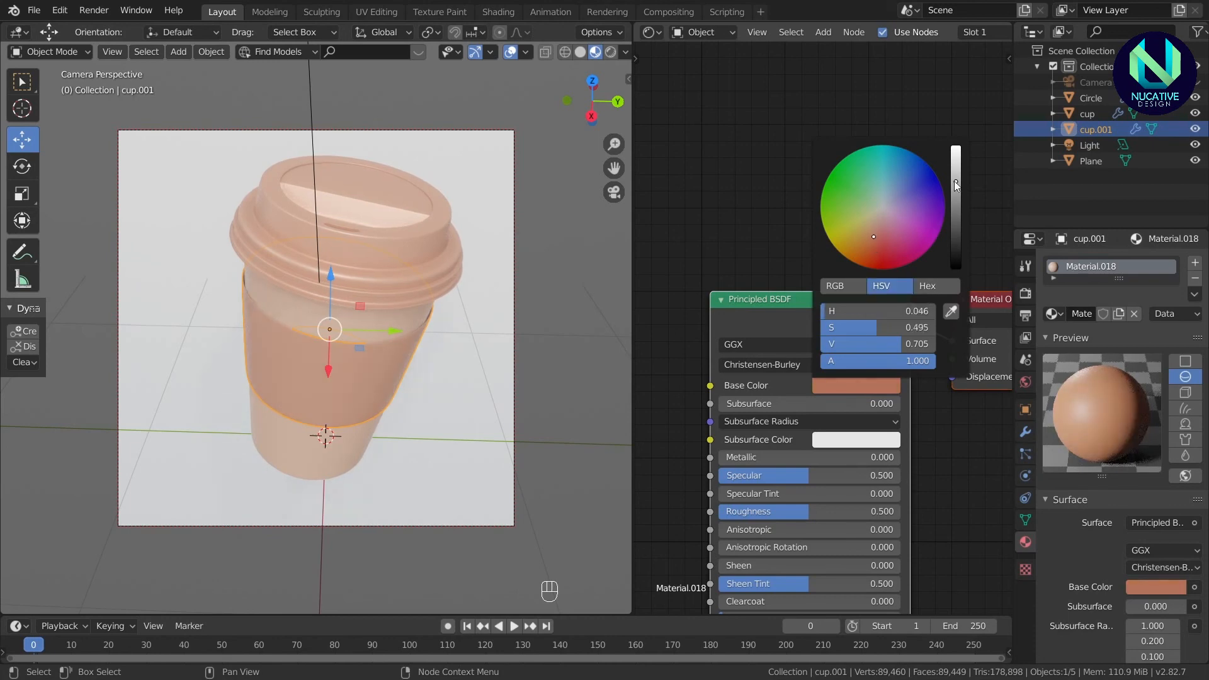
mouse_move(956, 181)
mouse_down()
mouse_move(957, 169)
mouse_move(957, 182)
mouse_up()
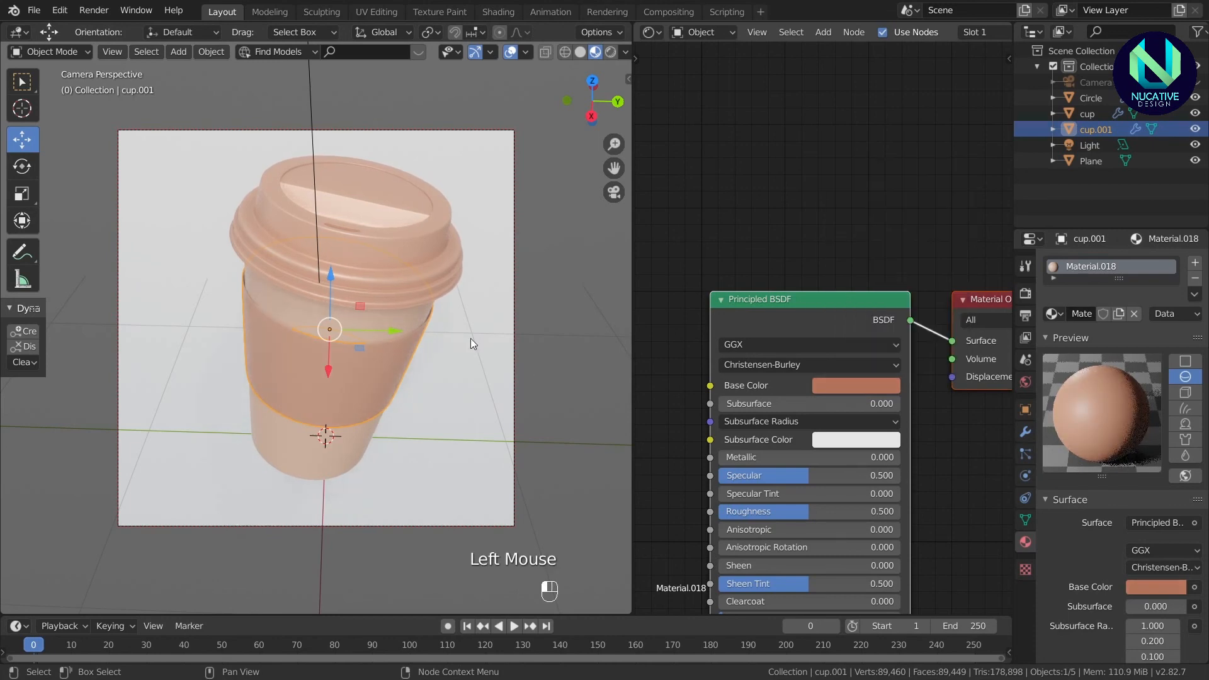
Give the backdrop plane a new material with a dark brown base color.
click(470, 338)
click(1075, 313)
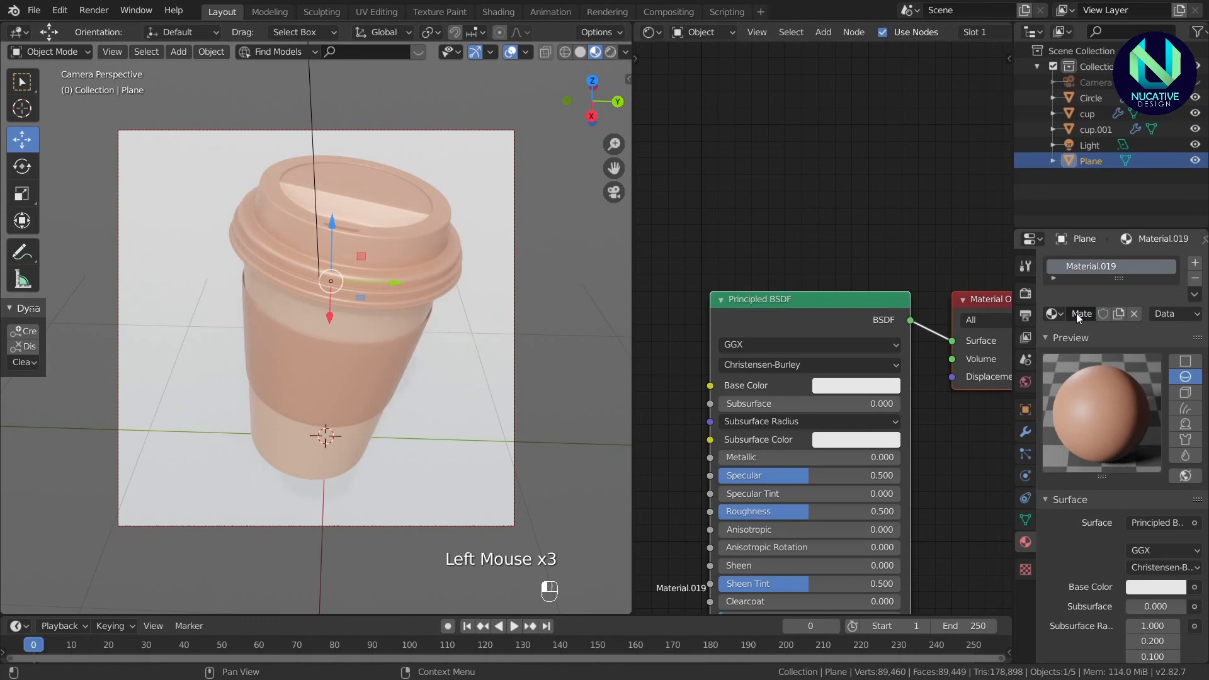
click(879, 389)
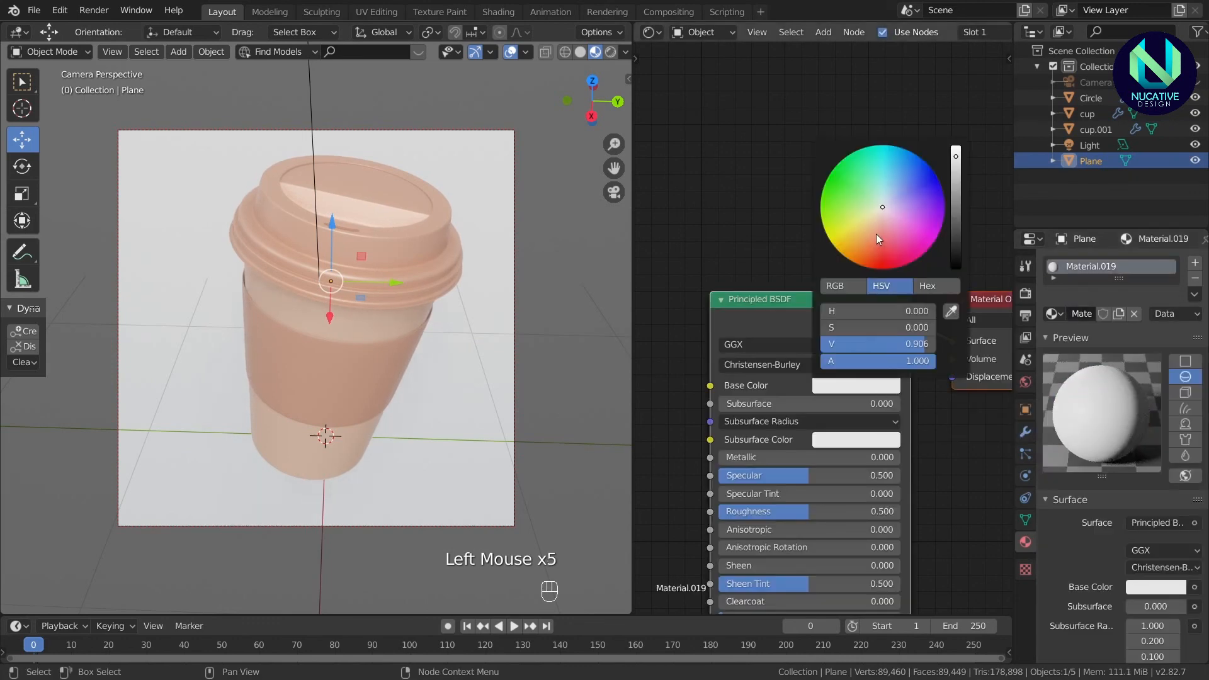
click(875, 233)
drag(956, 180, 954, 210)
drag(874, 234, 873, 232)
click(956, 239)
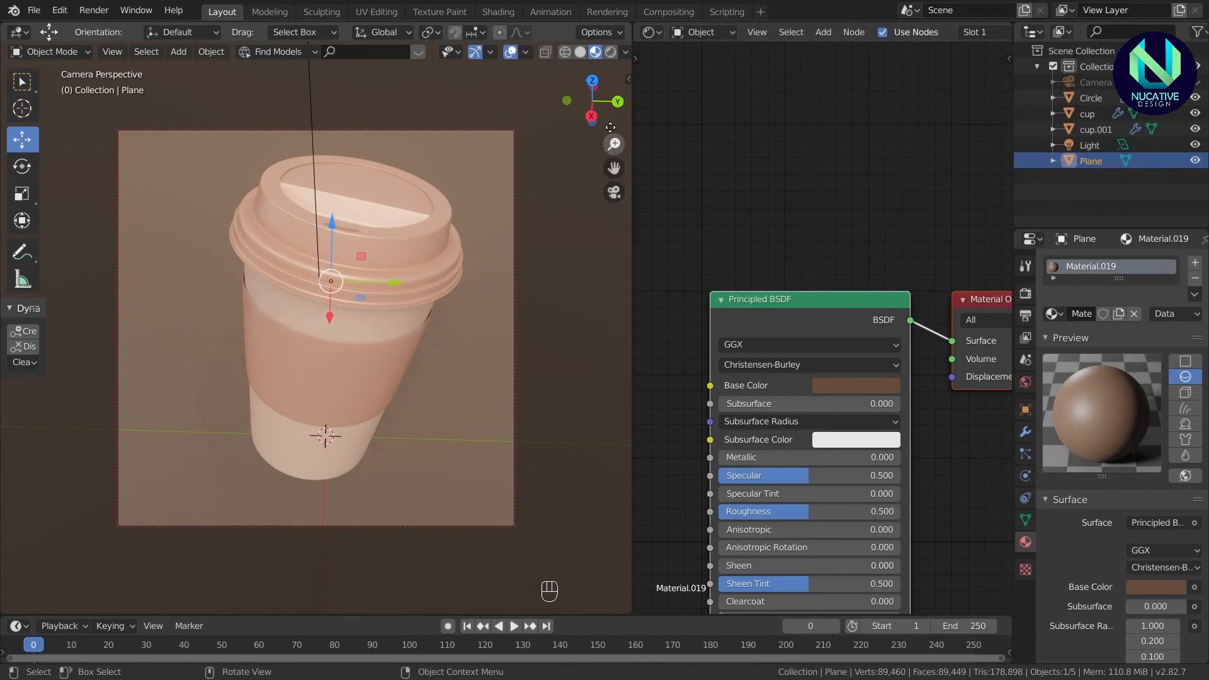
Set the Cycles render sample count to 200.
click(1025, 293)
scroll(1125, 392, up, 12)
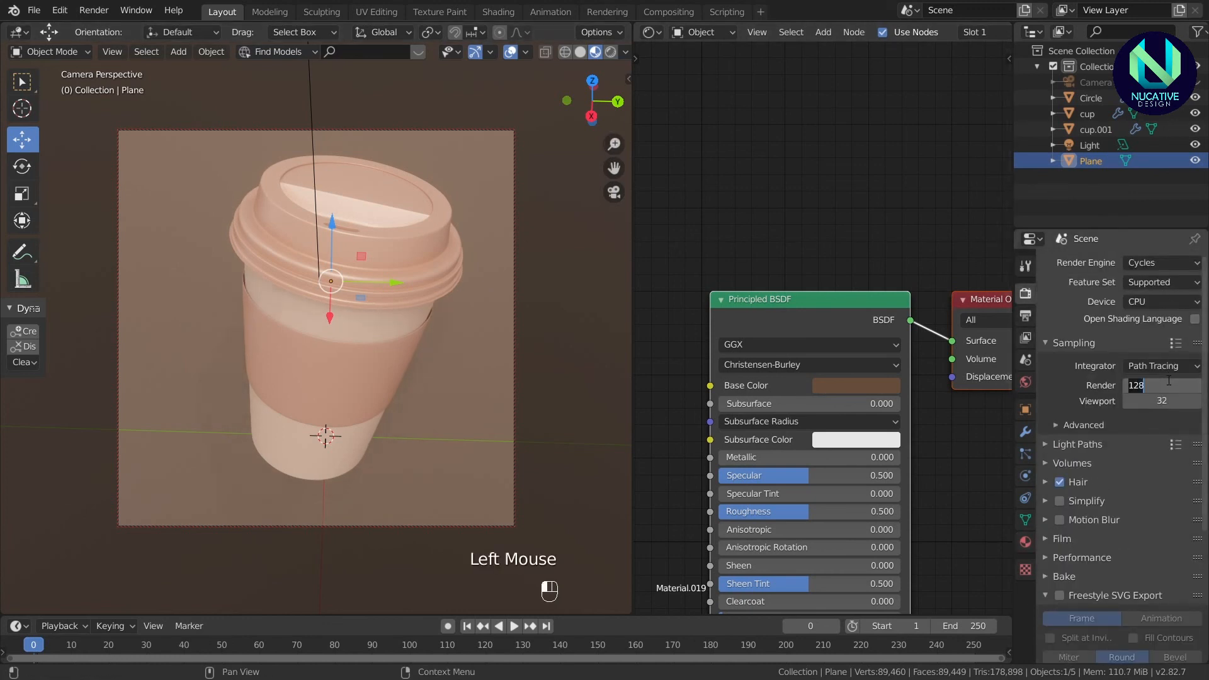
key(Return)
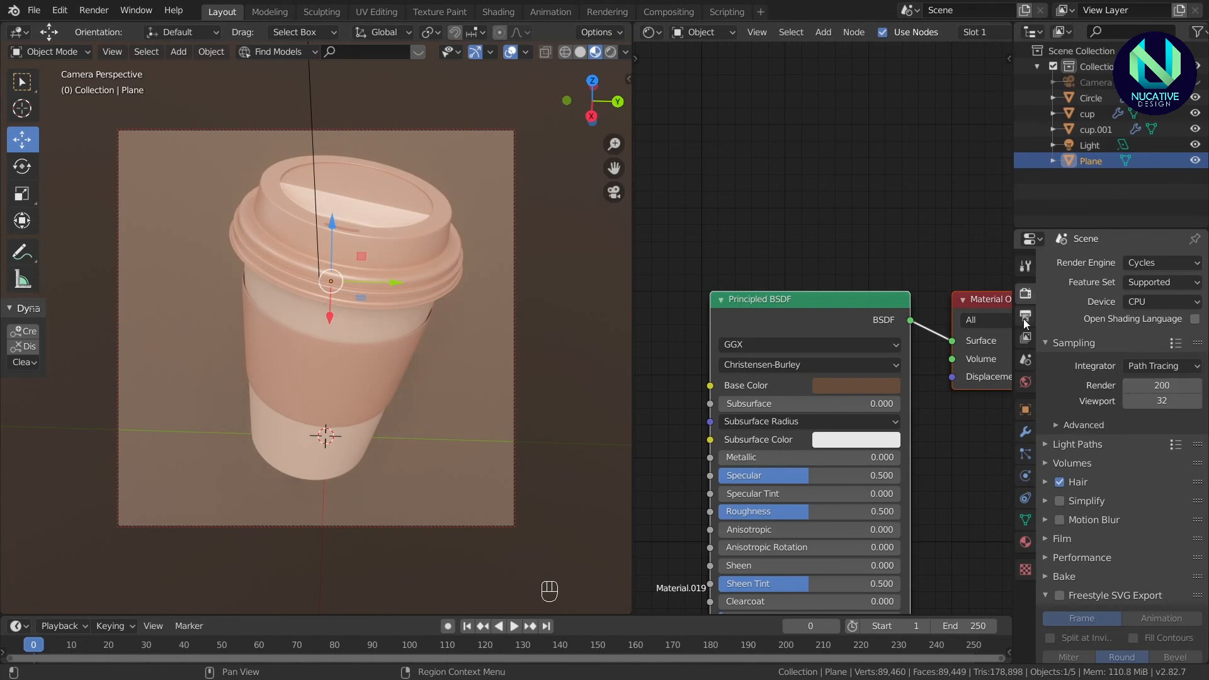
Enable the Denoising Data pass and turn on Denoising for the view layer.
click(1024, 320)
click(1025, 339)
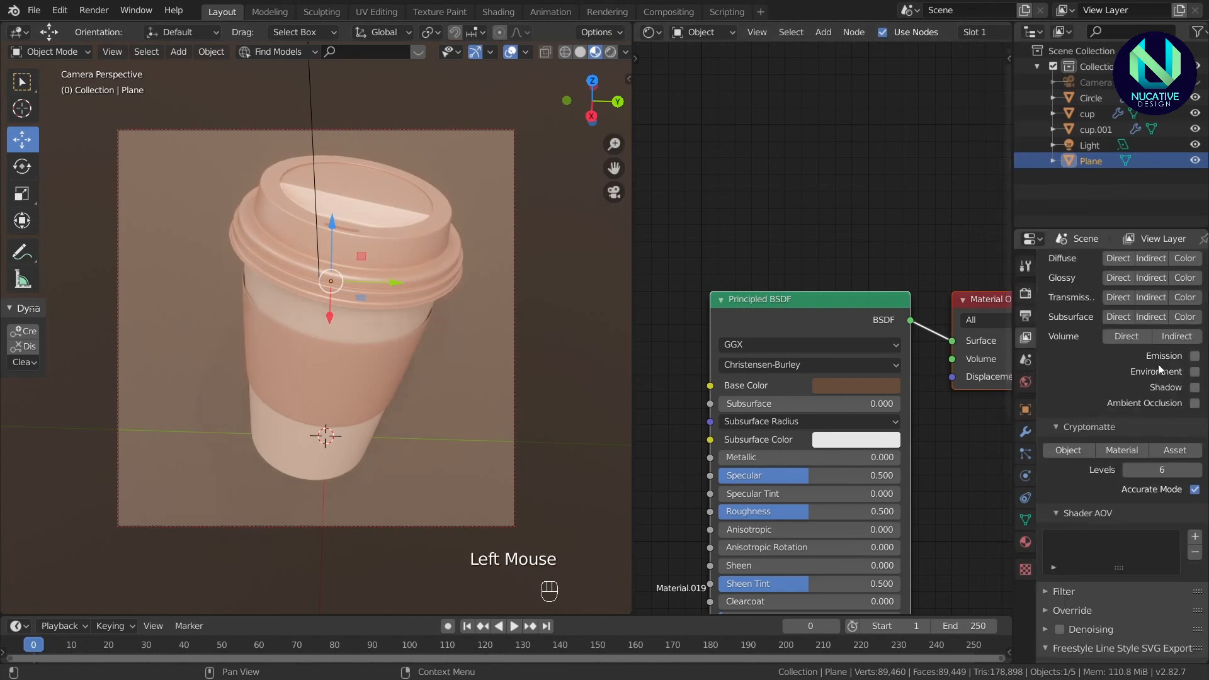
scroll(1133, 352, up, 9)
click(1189, 356)
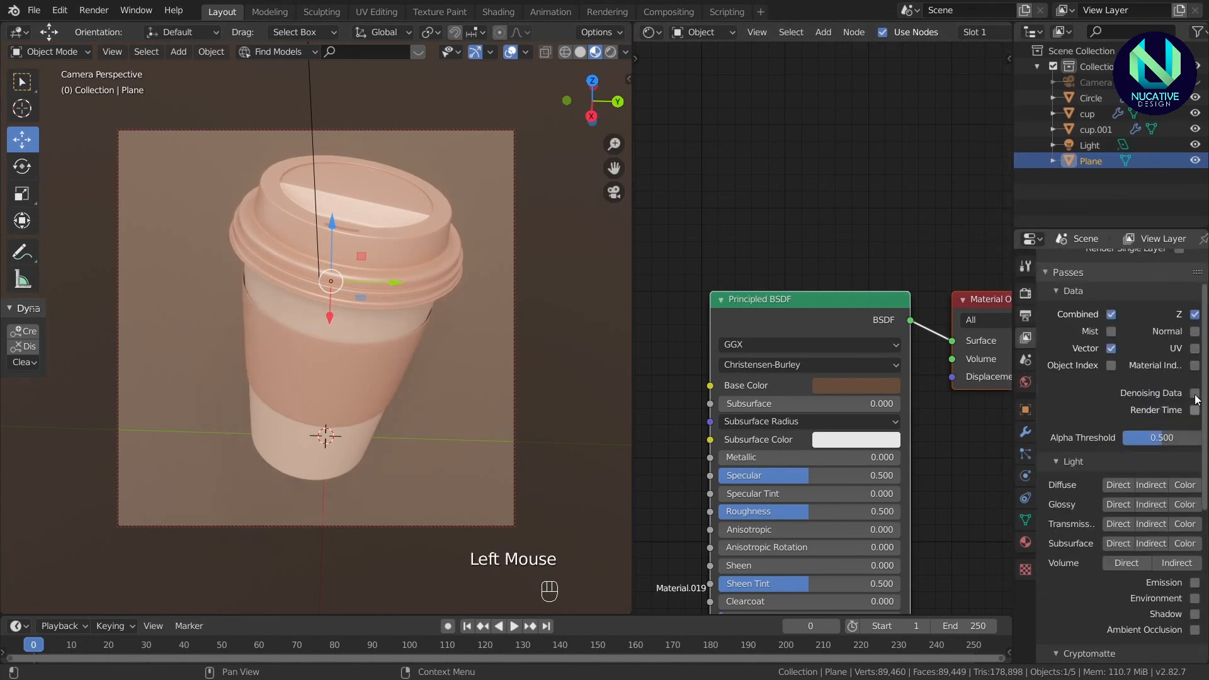
click(1195, 396)
scroll(1093, 540, down, 14)
click(1115, 586)
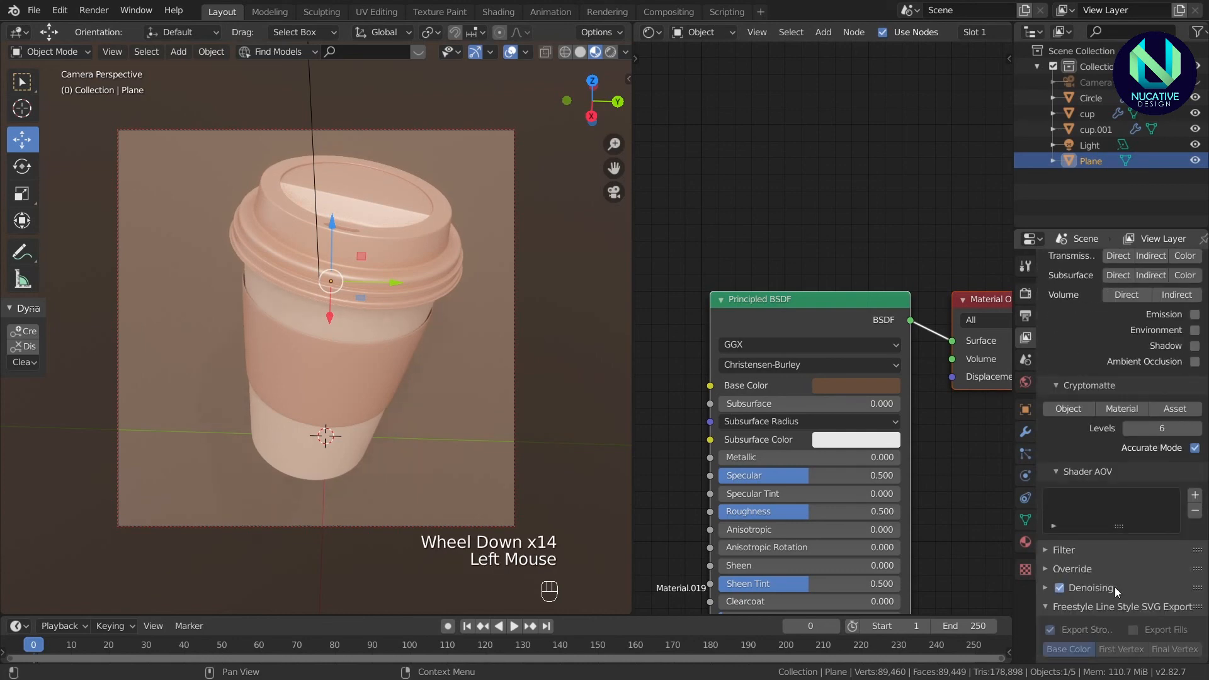
scroll(1052, 355, down, 6)
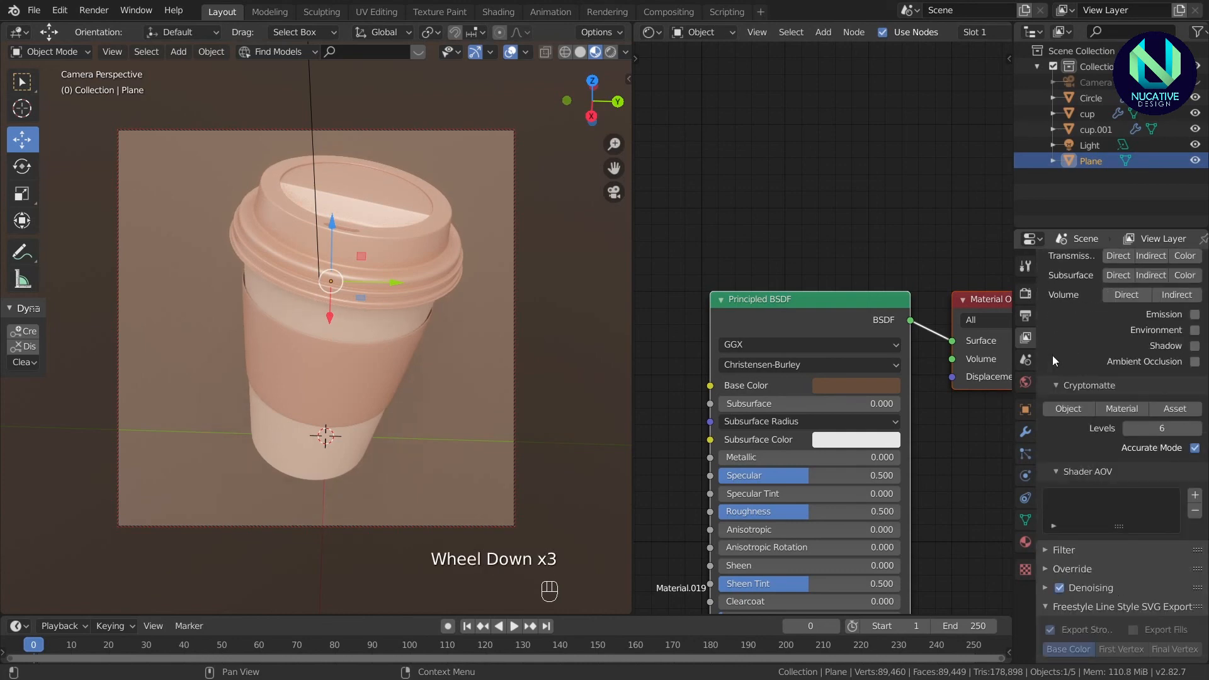
Set the scene's color management look to High Contrast.
click(1024, 317)
scroll(1101, 629, down, 7)
click(1025, 293)
scroll(1115, 595, down, 7)
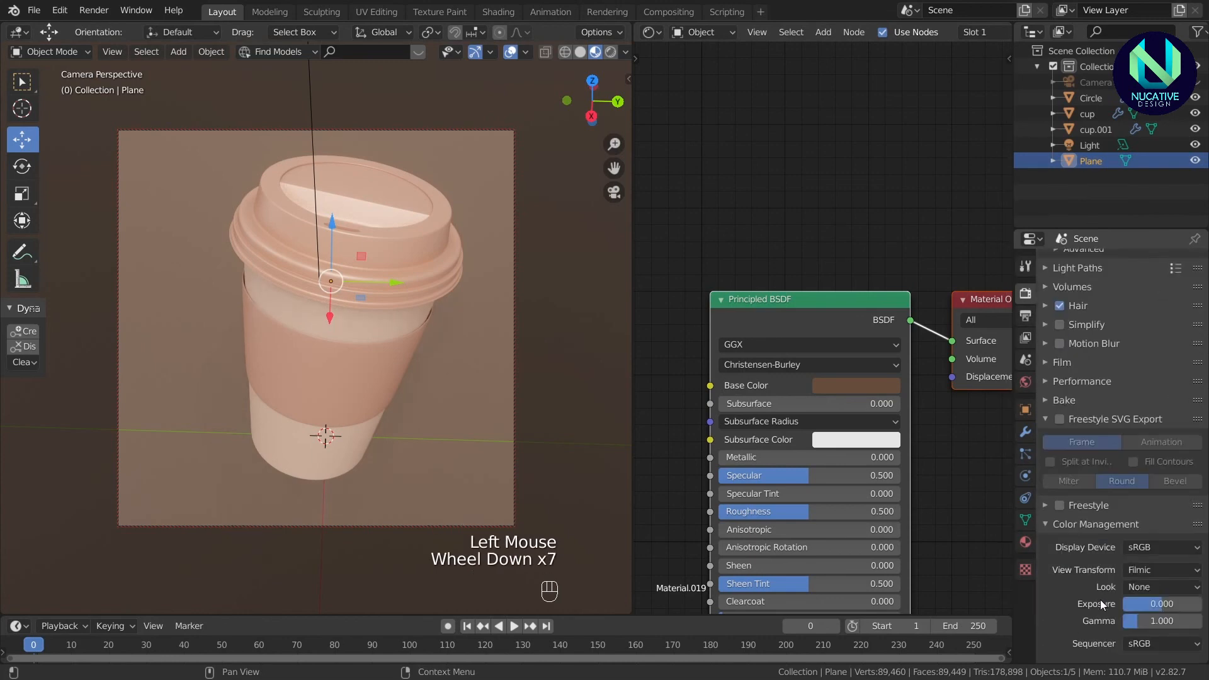
scroll(1102, 605, down, 2)
click(1158, 570)
click(1103, 520)
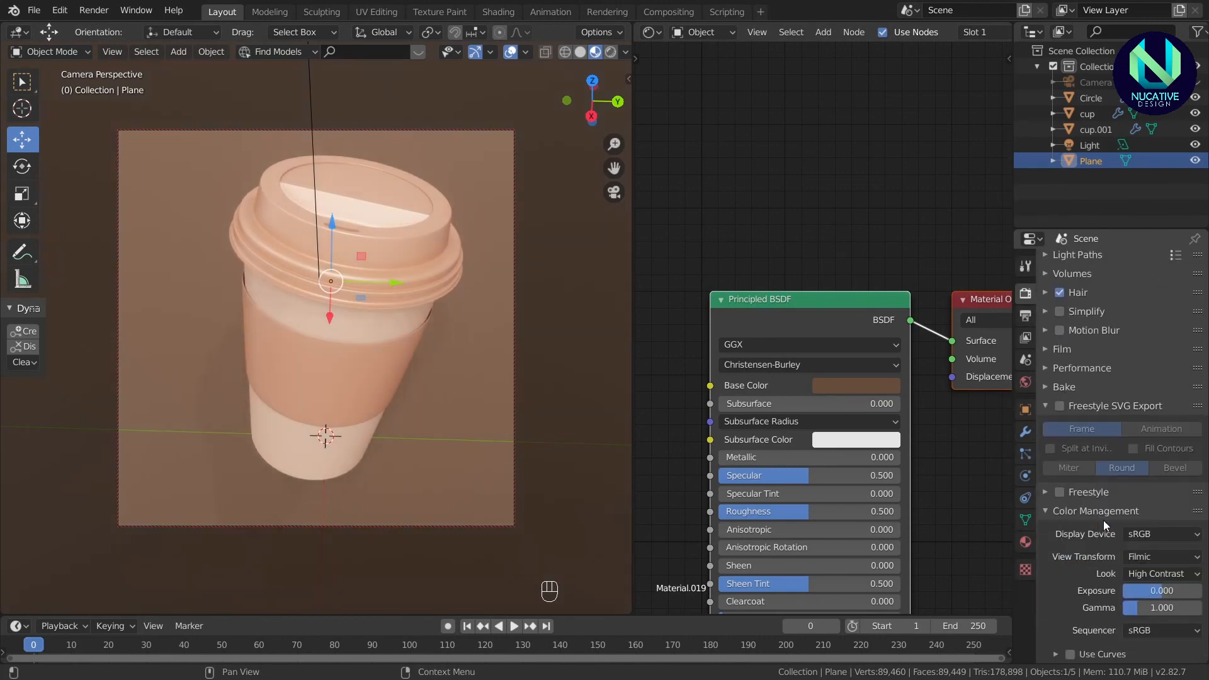
Switch the 3D viewport to rendered shading and expand it over the shader editor area.
click(611, 51)
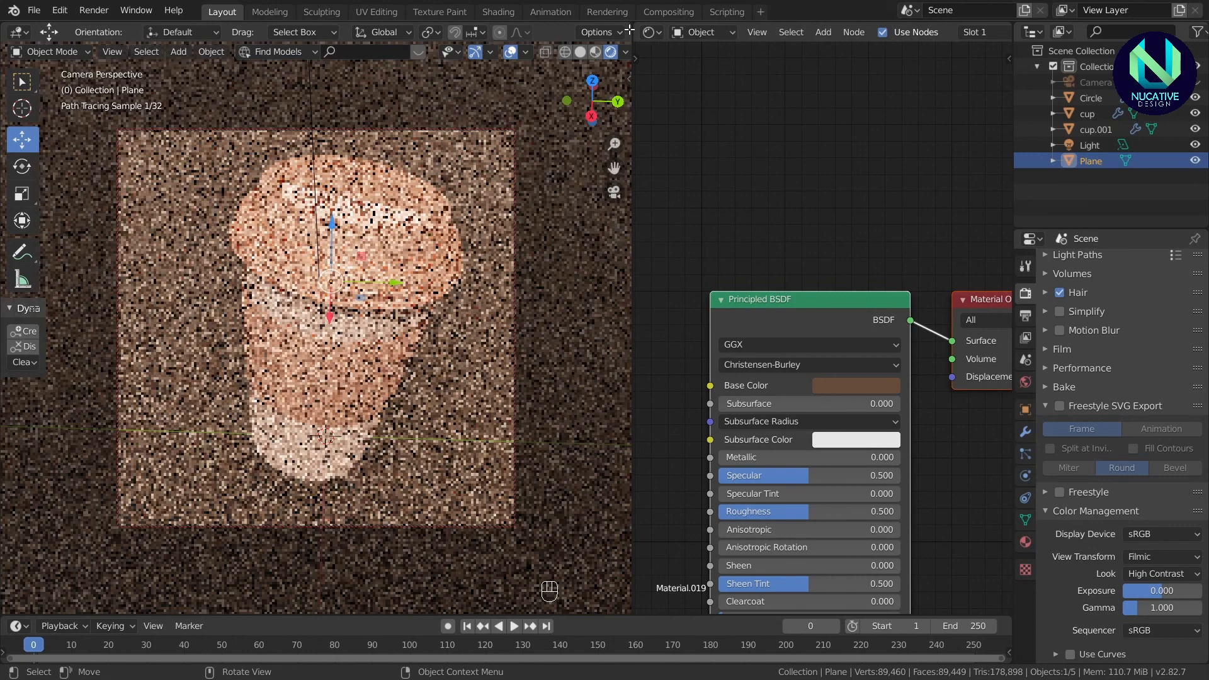
drag(630, 30, 836, 155)
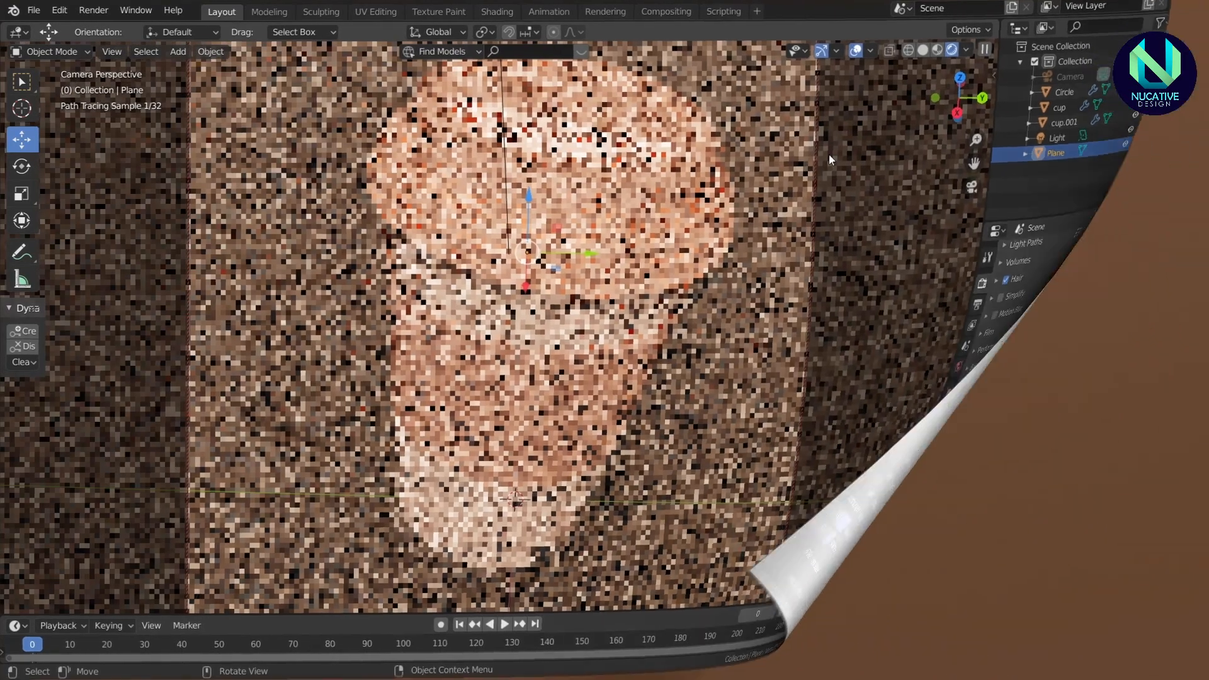